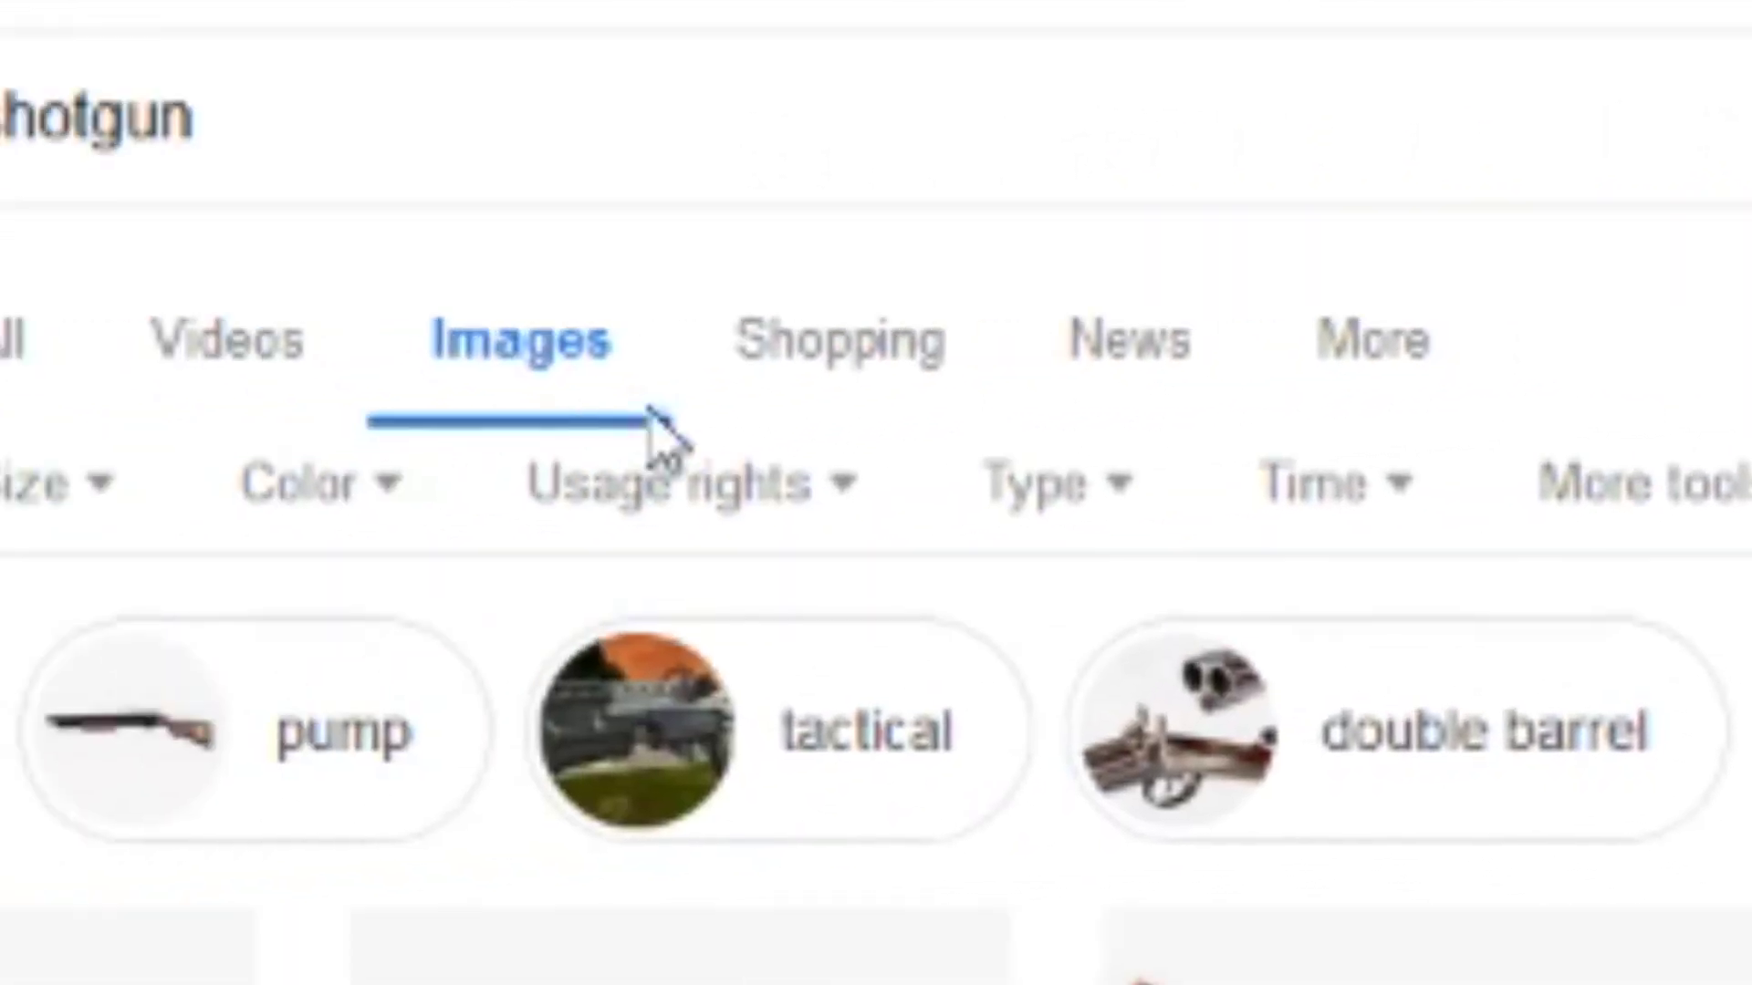
Step: Filter the shotgun image results to transparent ones and save the black Benelli tactical shotgun image
left_click(771, 465)
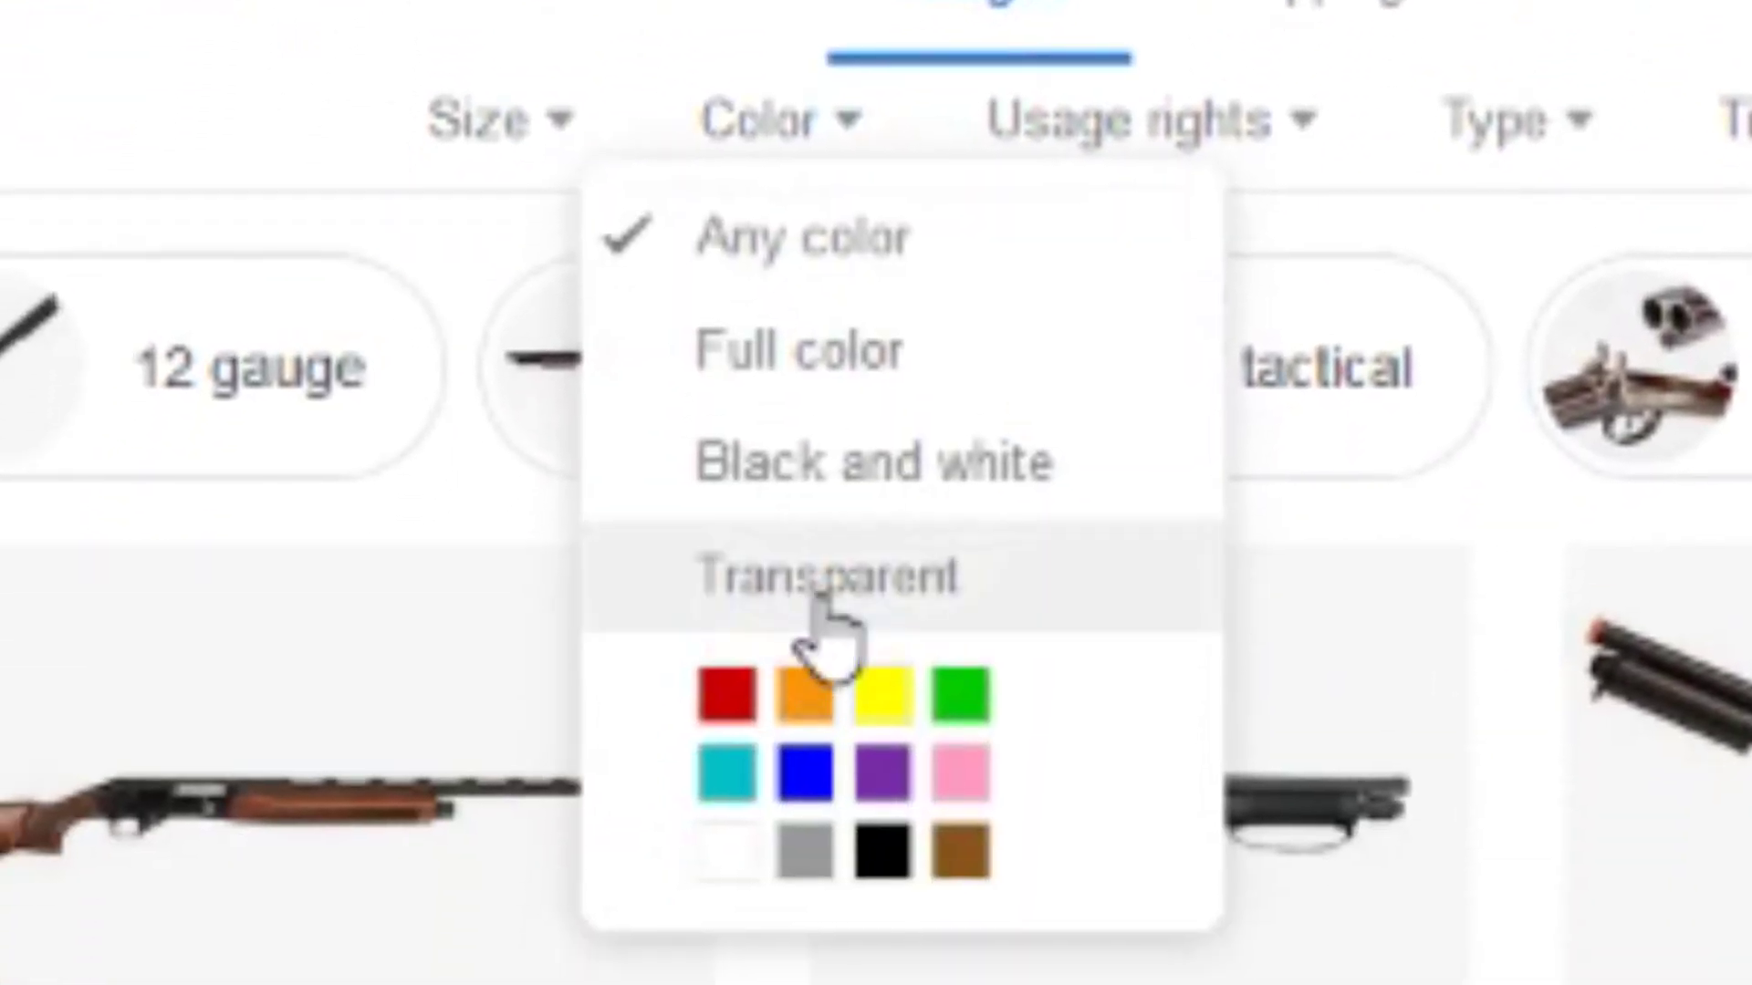
left_click(823, 598)
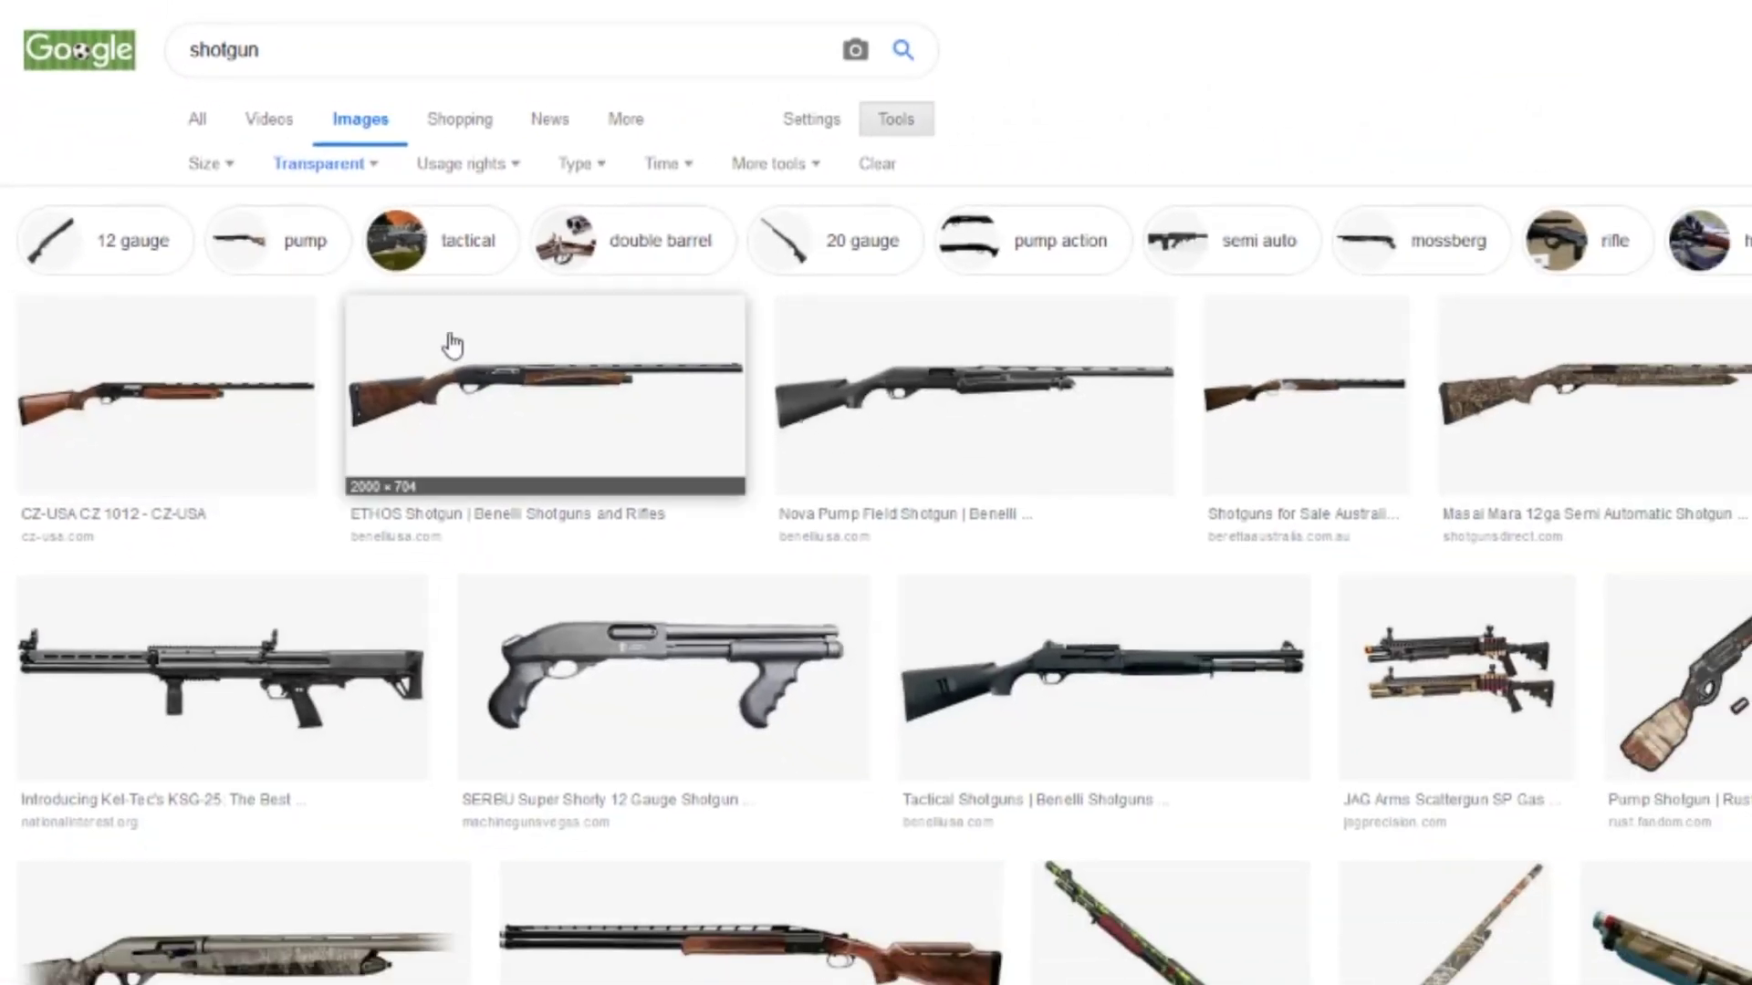
left_click(1157, 617)
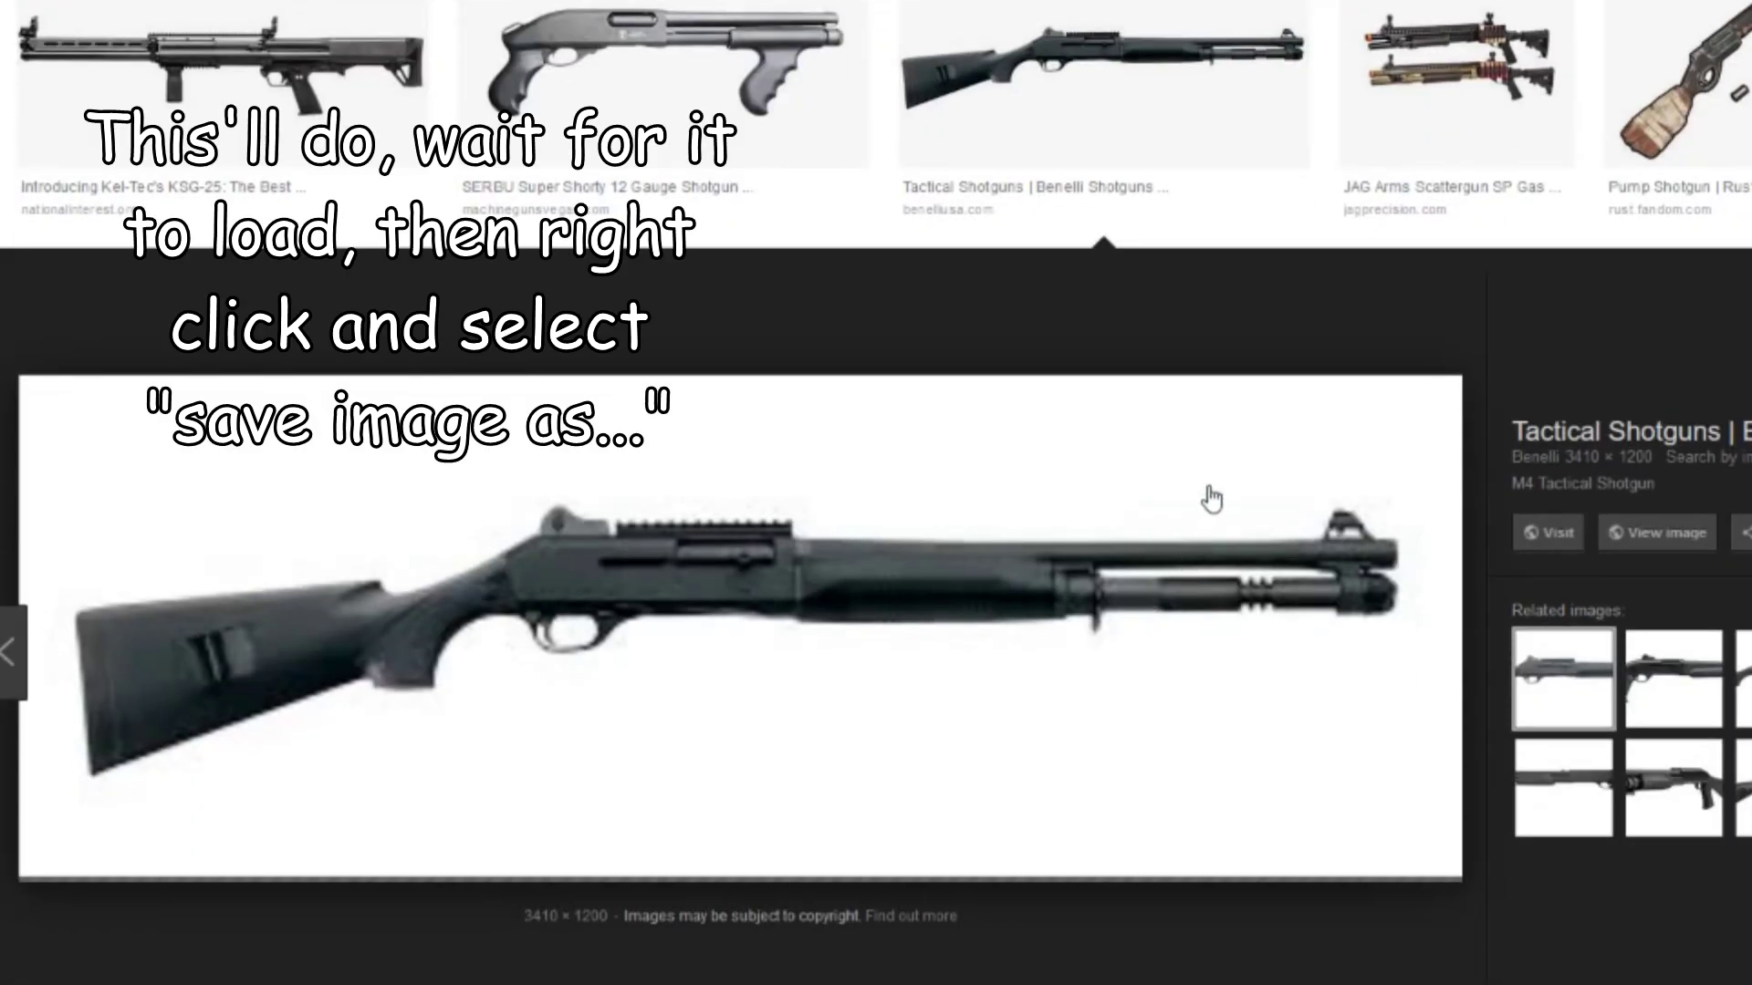
right_click(1202, 487)
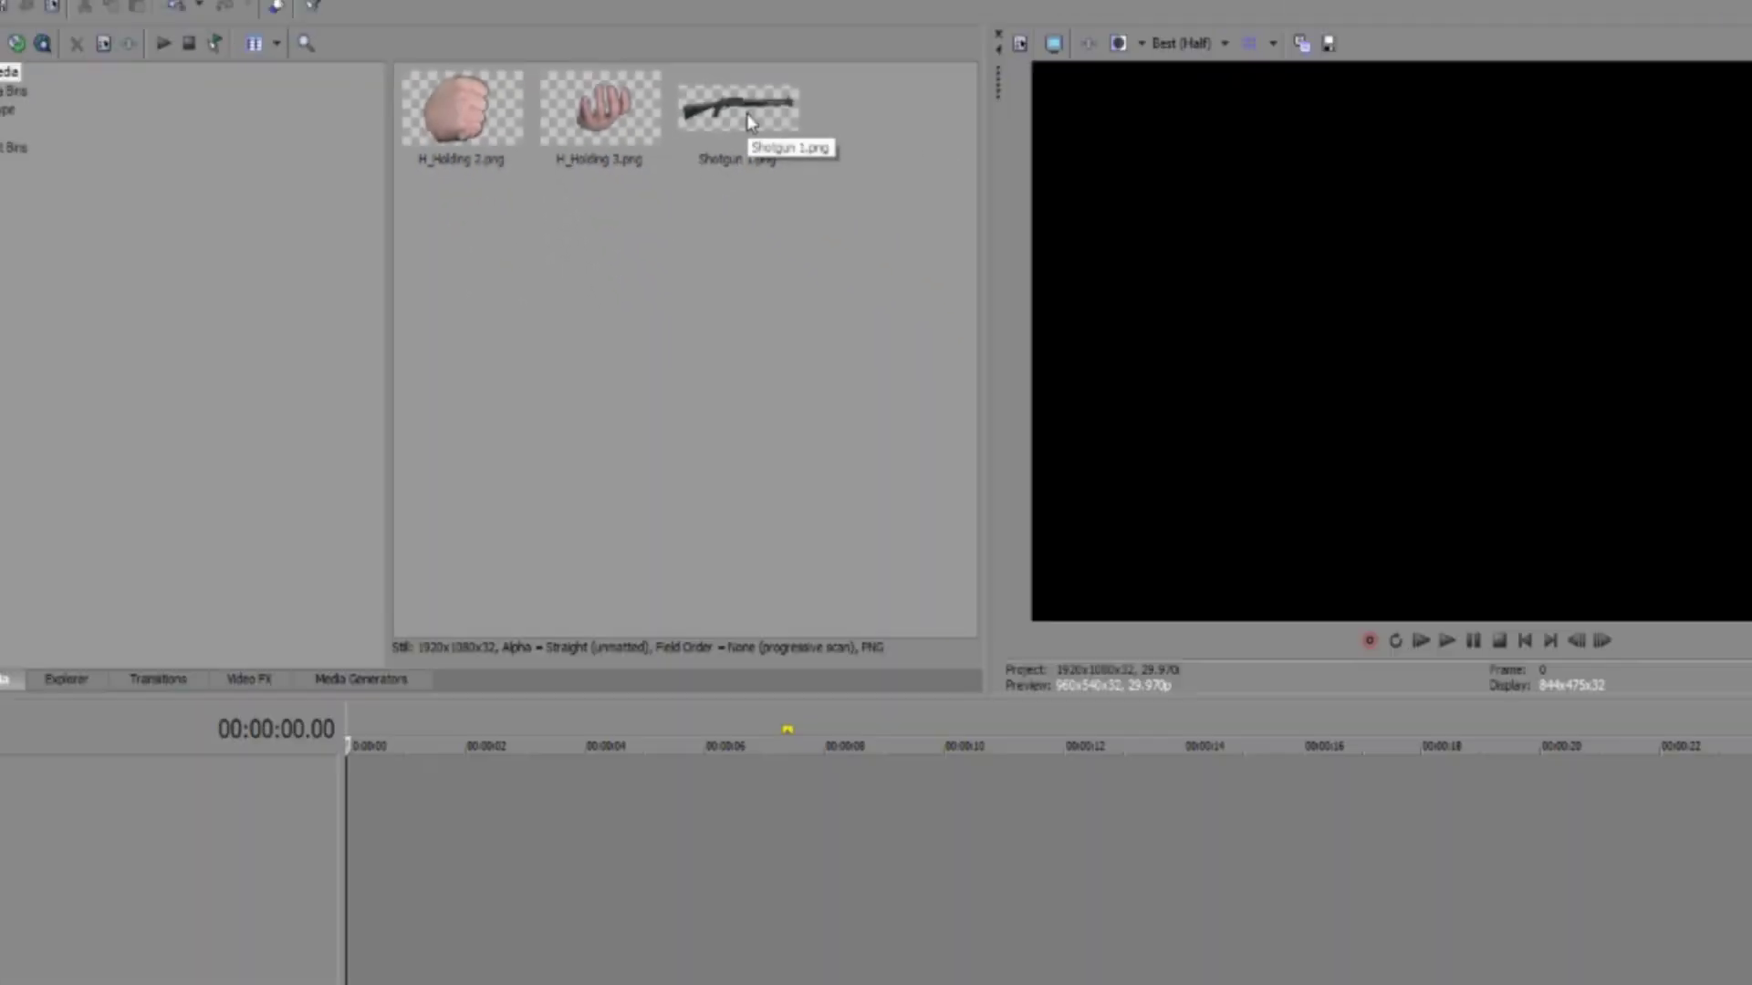
Step: Switch to Vegas, place Shotgun 1.png at the start of the timeline, and add H_Holding 2.png on a track above it
left_click_drag(1423, 255, 1309, 712)
left_click_drag(688, 208, 414, 686)
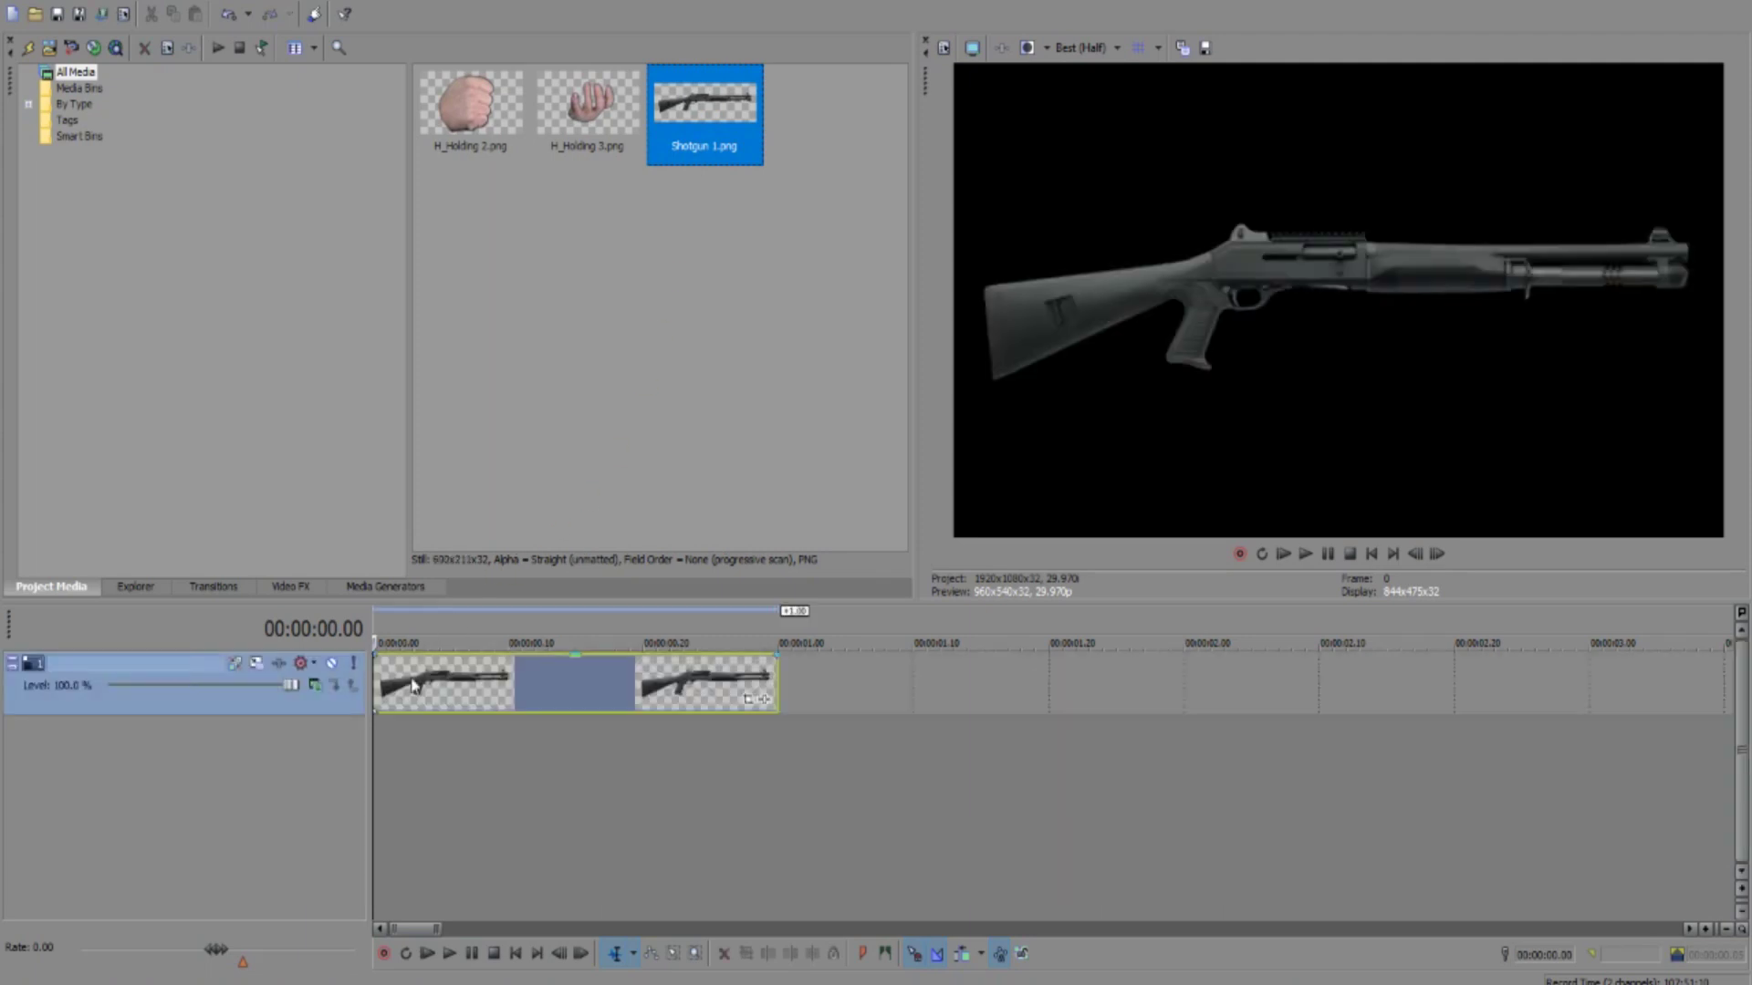
left_click(470, 128)
left_click_drag(352, 798, 206, 778)
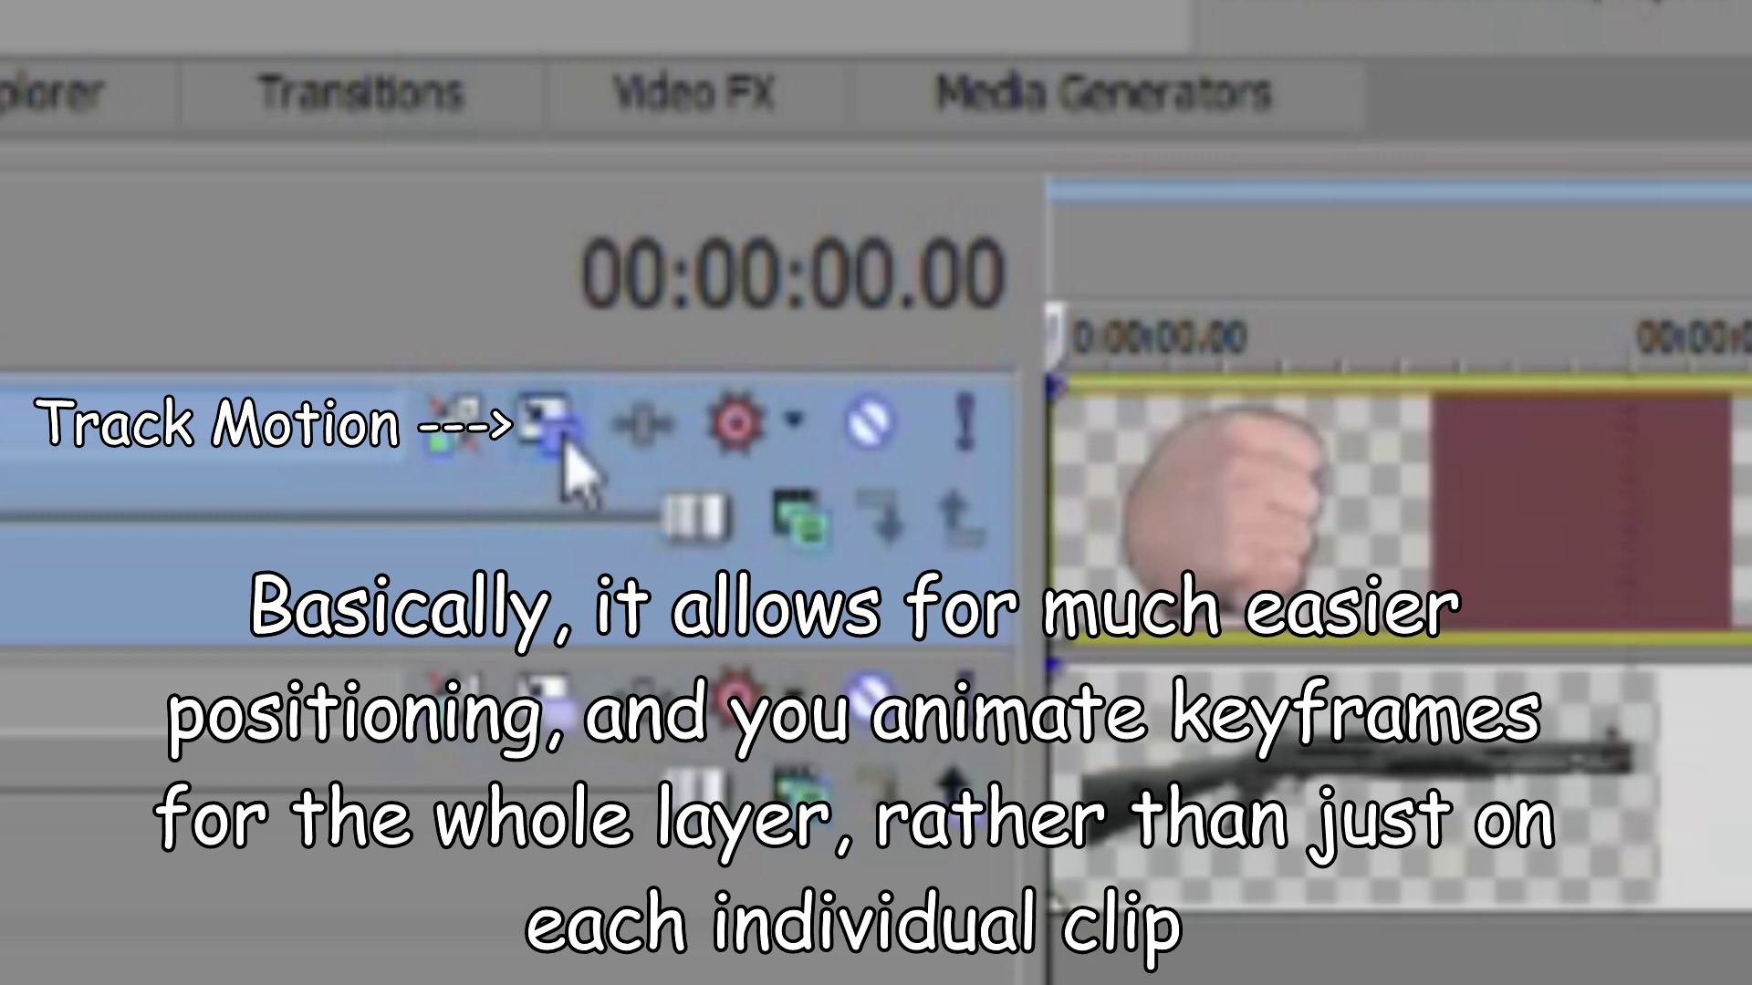
Step: Scale down the fist layer with Track Motion and position it on the shotgun's grip
left_click(552, 428)
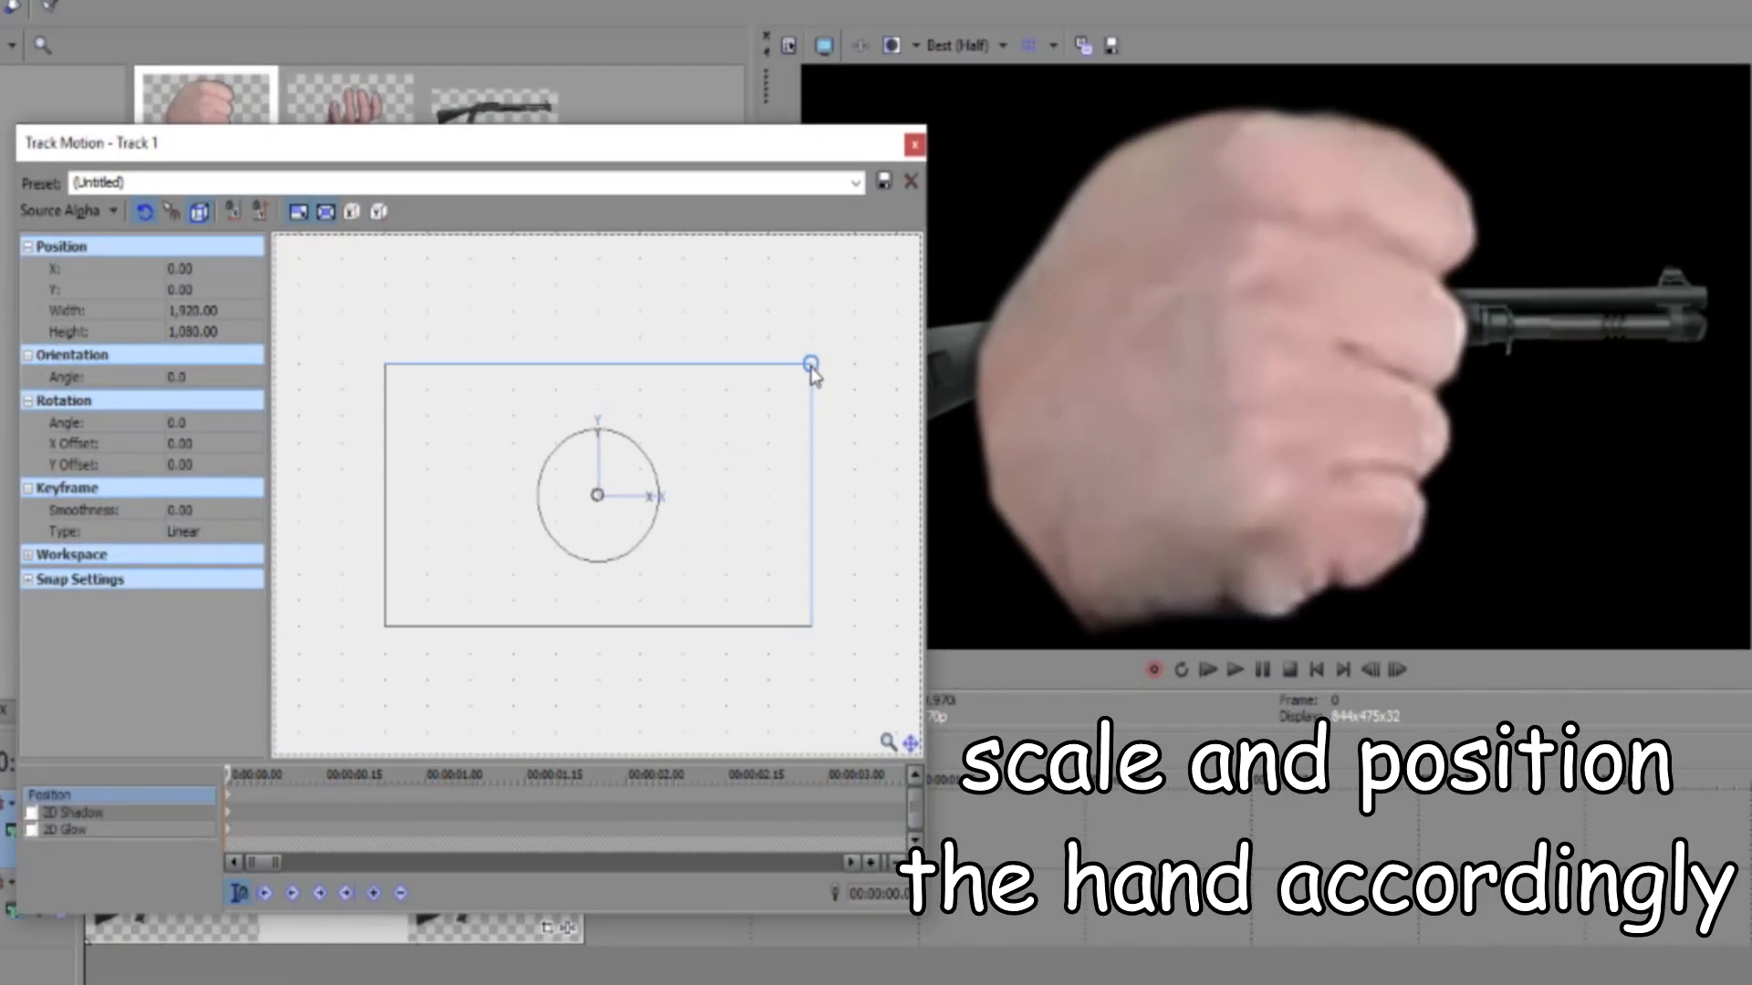
left_click_drag(813, 374, 553, 494)
scroll(626, 386, "up", 5)
left_click_drag(617, 380, 655, 472)
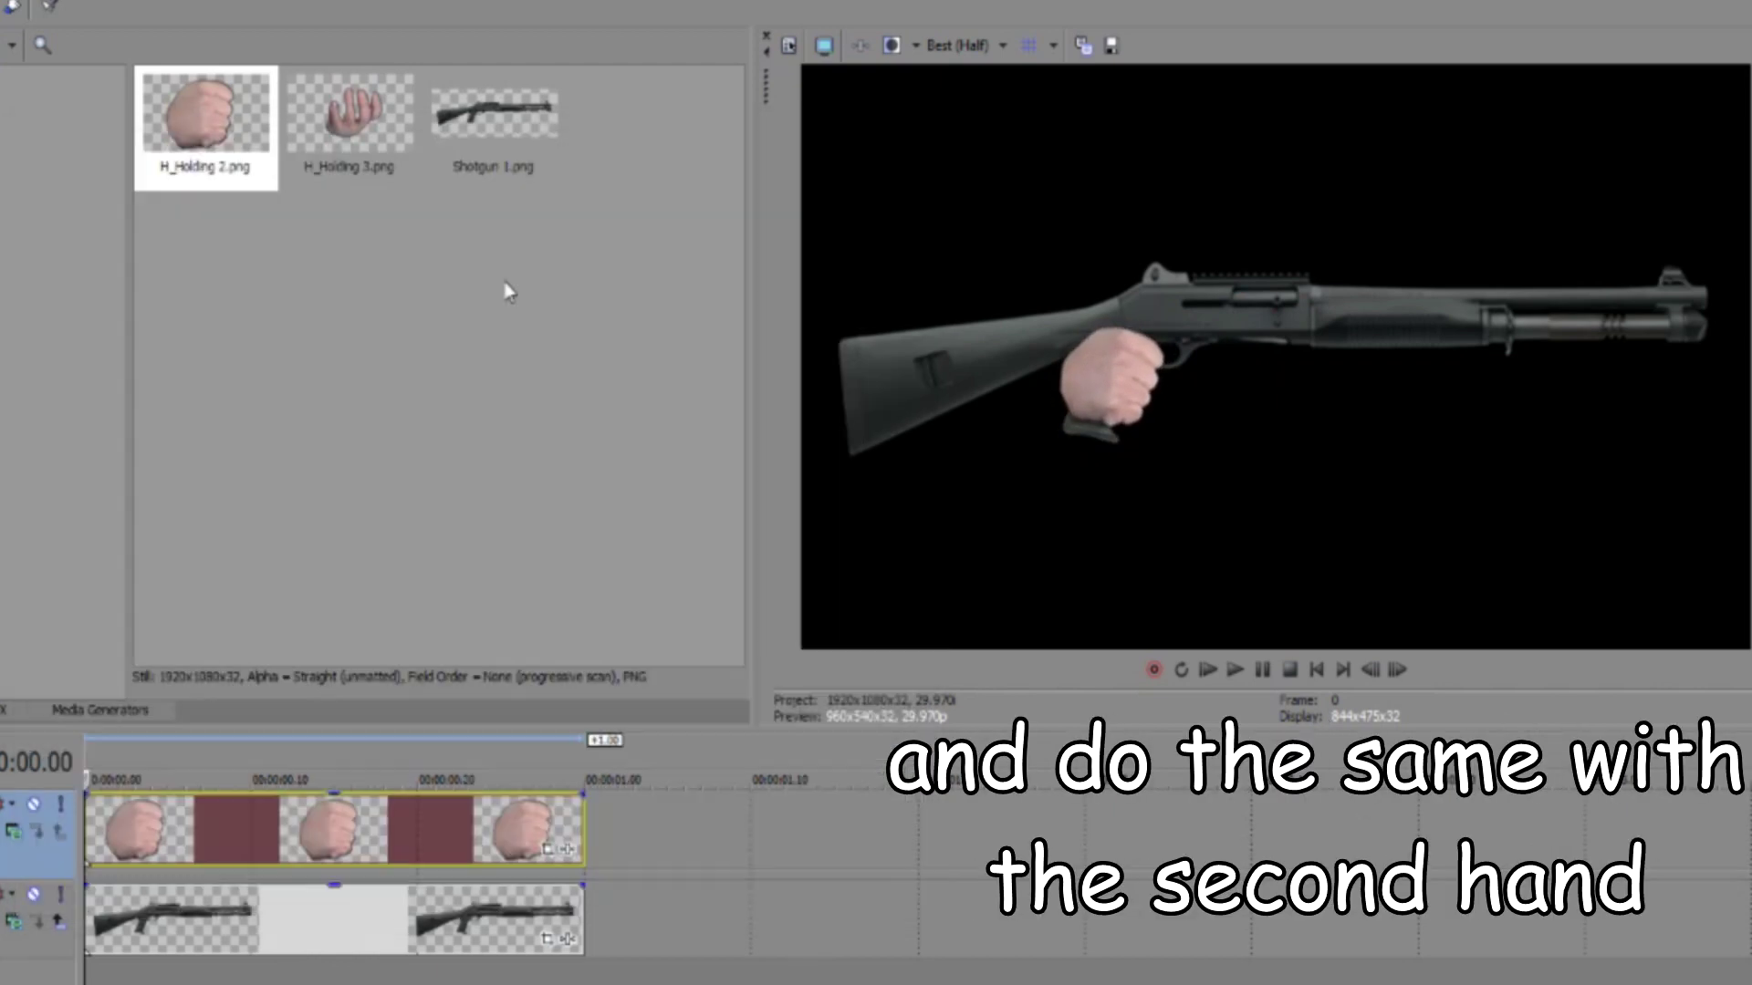
Step: Add H_Holding 3.png on another track, then scale and position it with Track Motion under the shotgun's fore-end
left_click(350, 94)
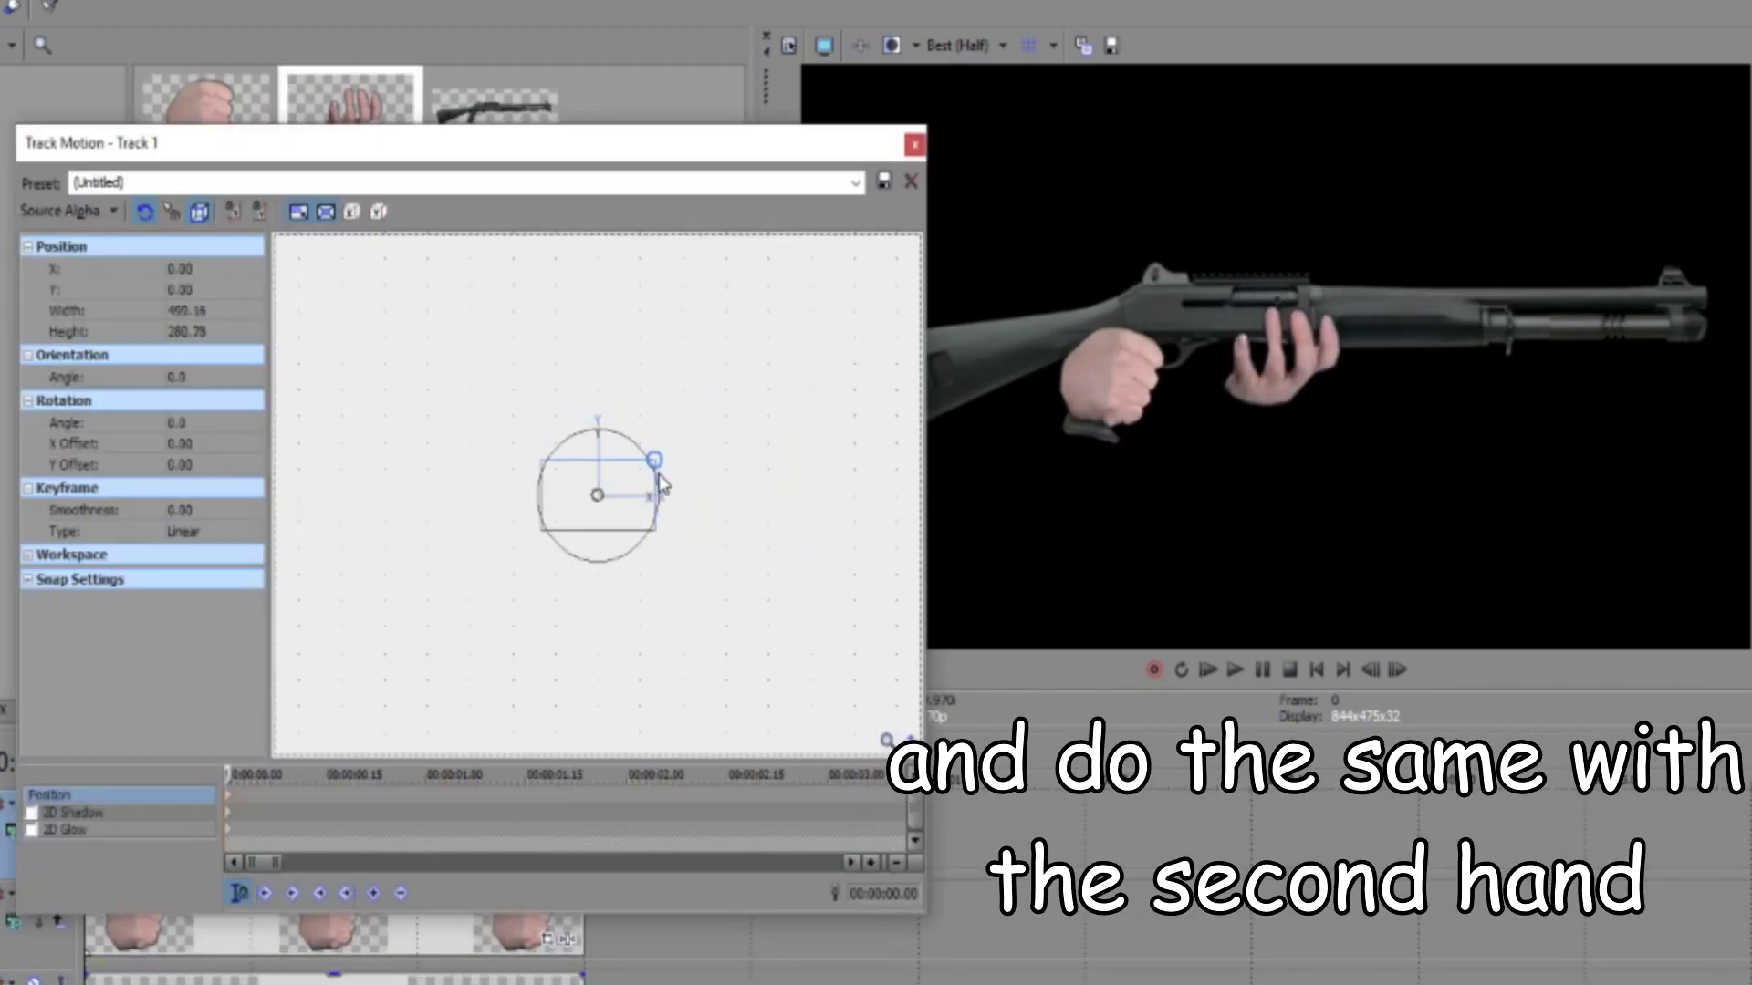
left_click_drag(660, 484, 703, 461)
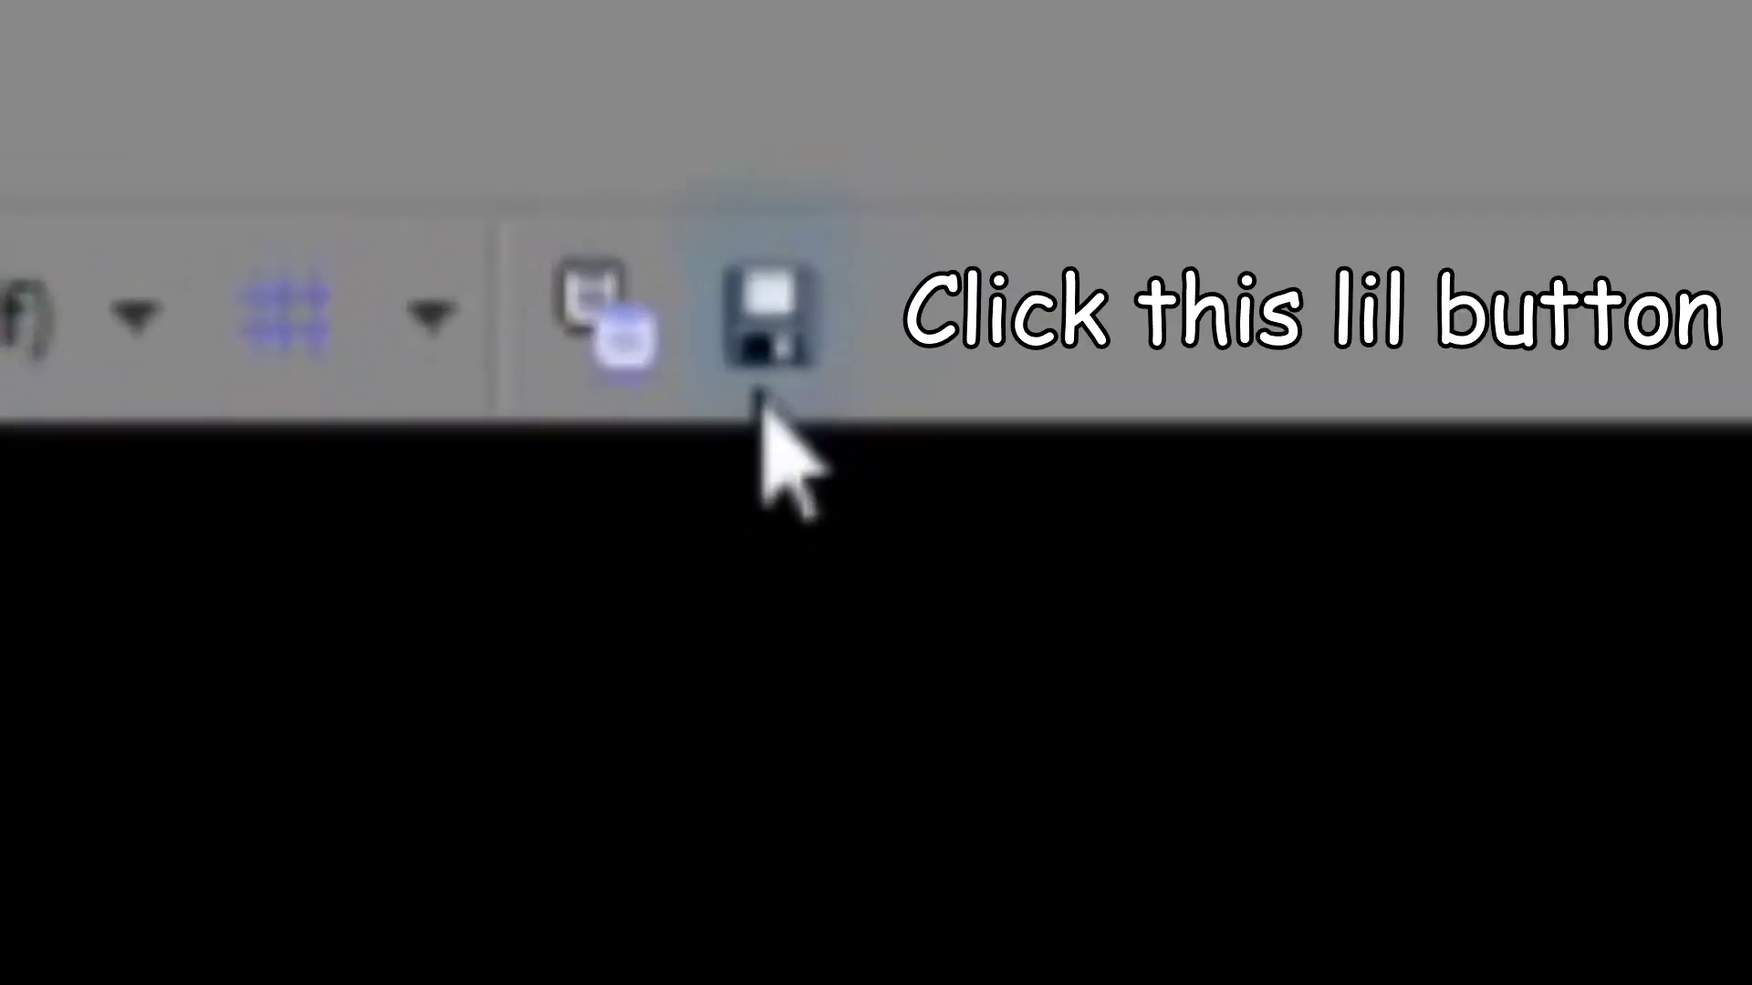
Step: Save the preview frame as a PNG snapshot named W_Shotgun in hands
left_click(763, 398)
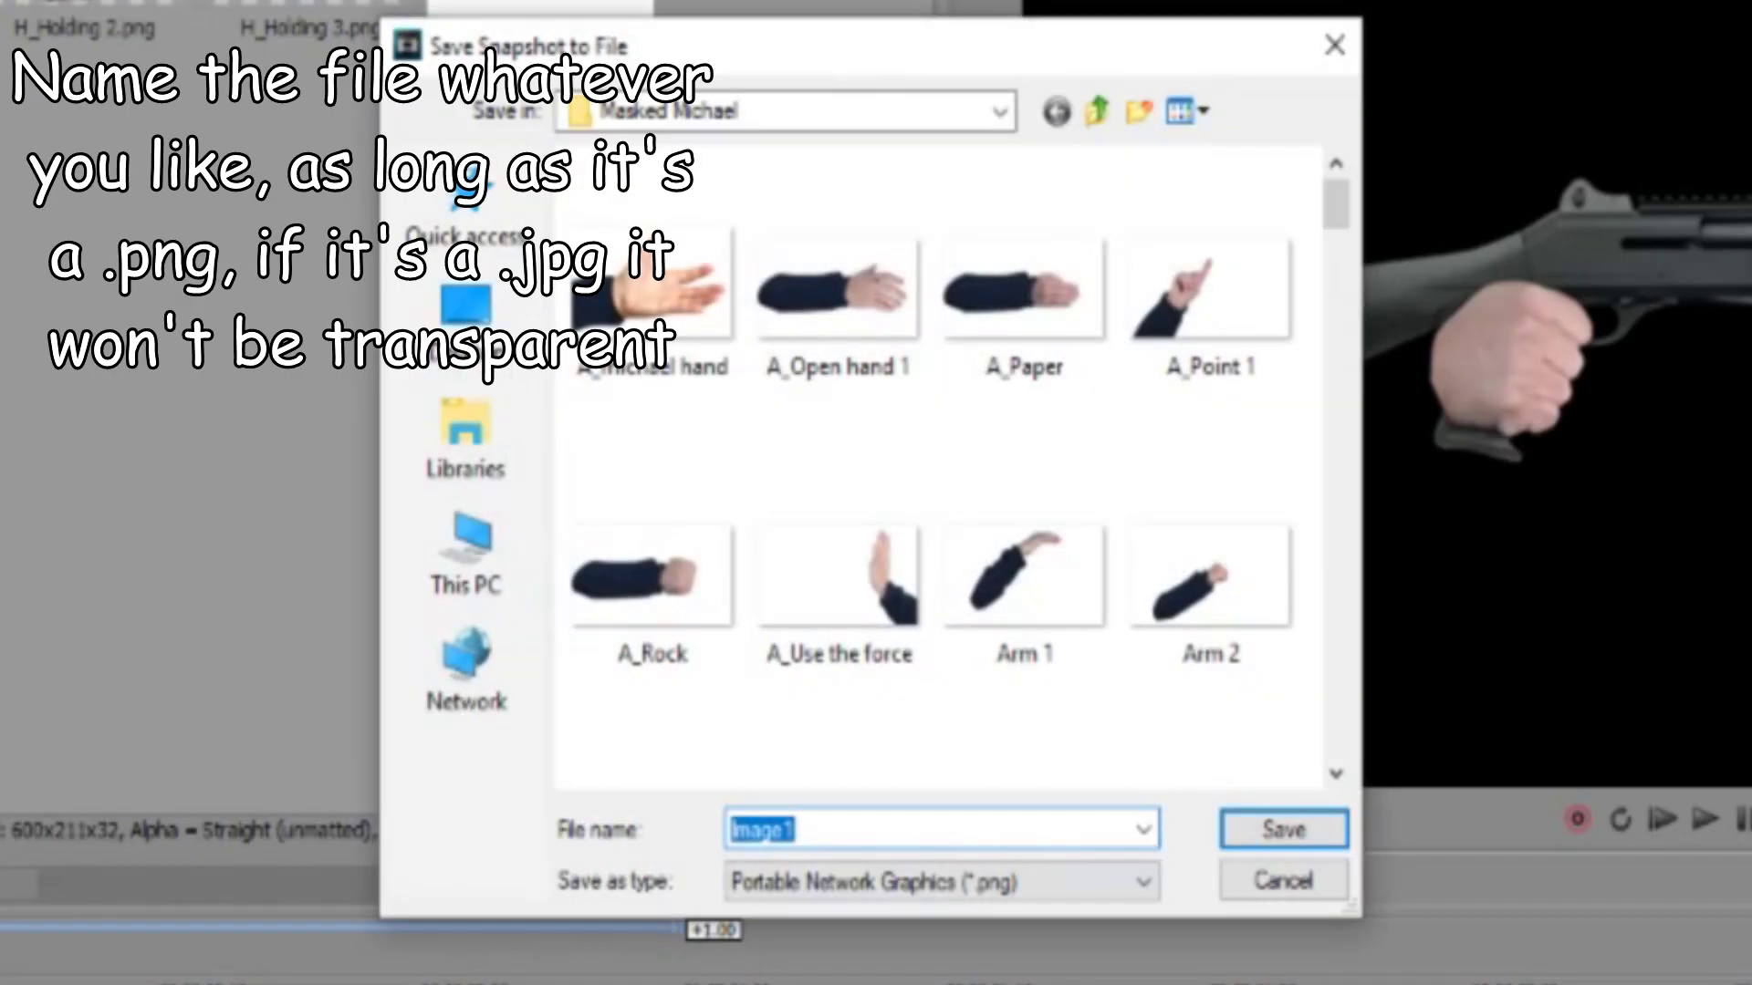
type("W_Shotgun in hands")
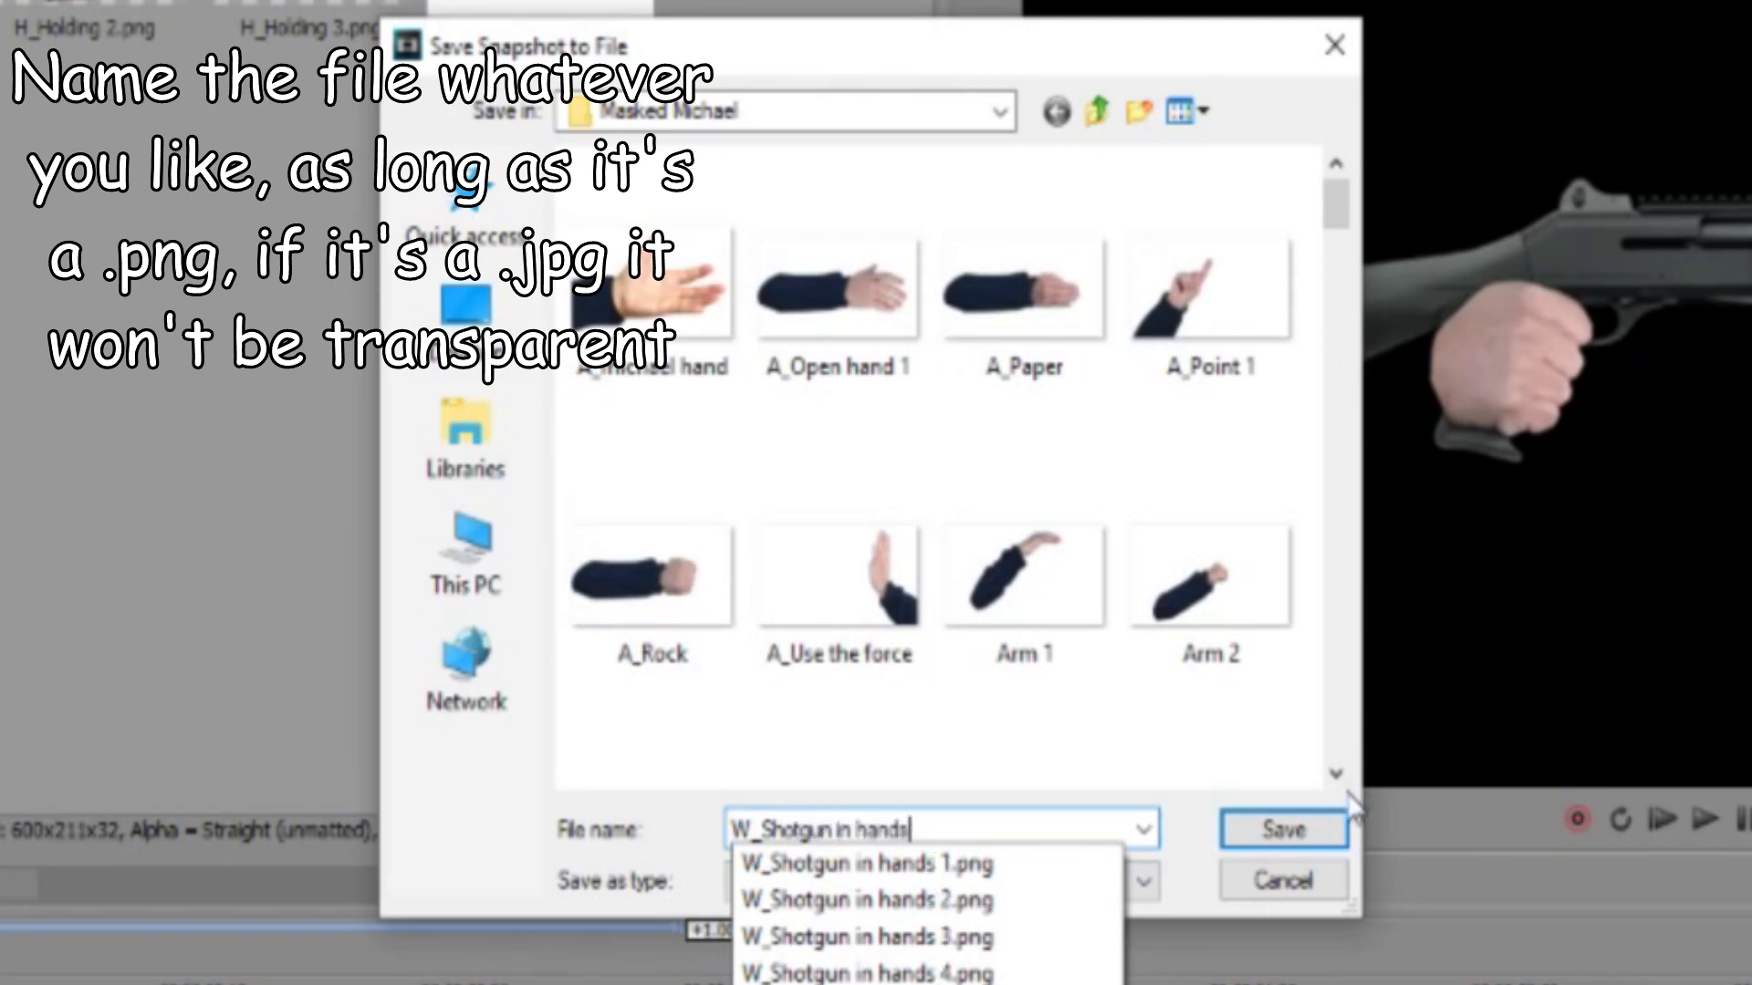
left_click(1282, 830)
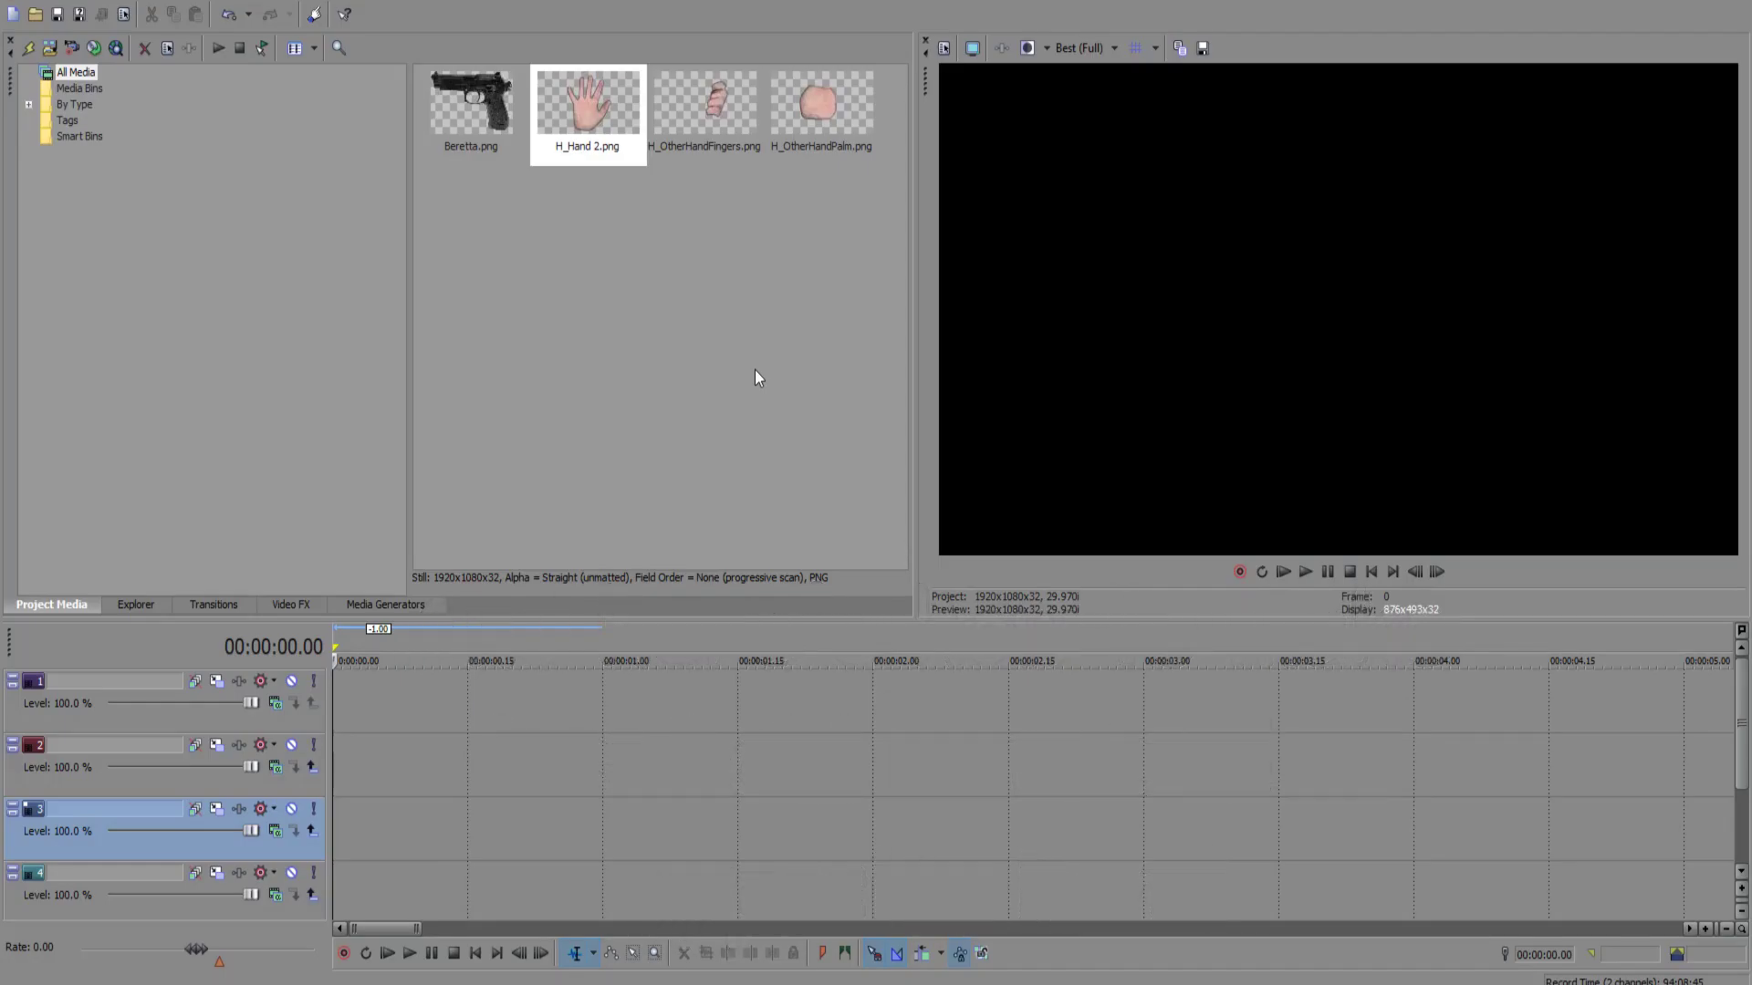
Step: Place Beretta.png on track 3 and H_OtherHandFingers.png on track 2, moving the fingers onto the pistol's grip with Track Motion
left_click_drag(470, 102, 365, 828)
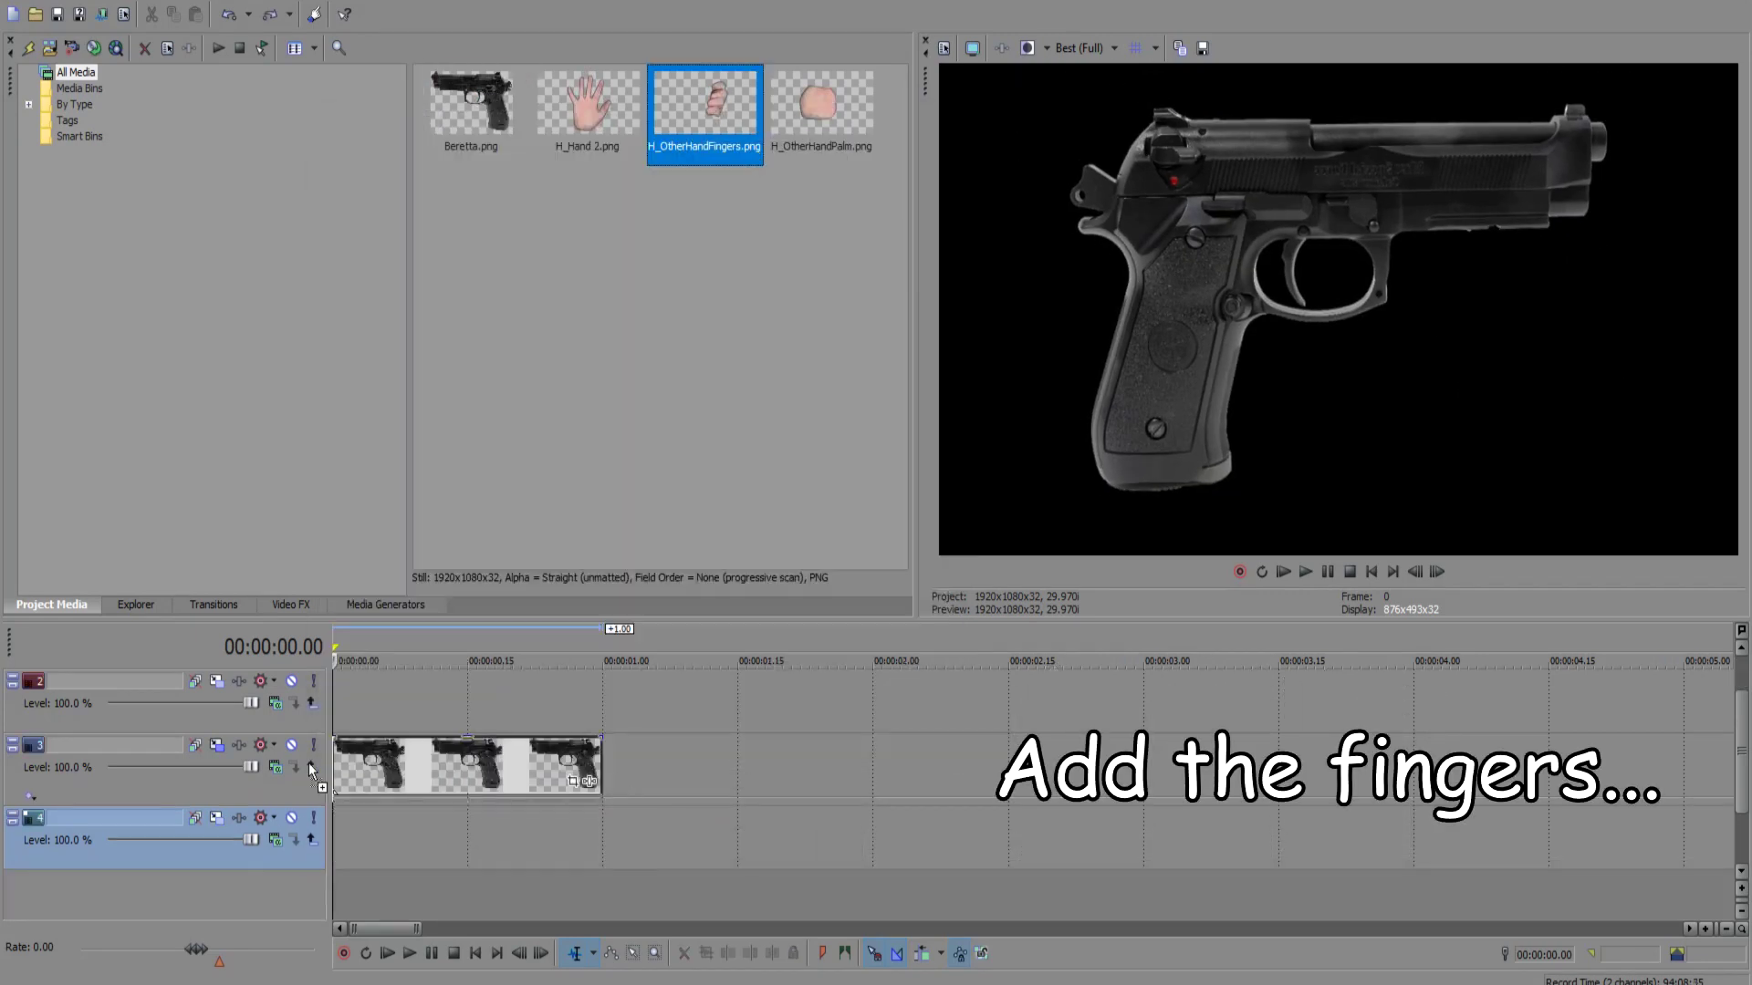
left_click_drag(686, 107, 324, 704)
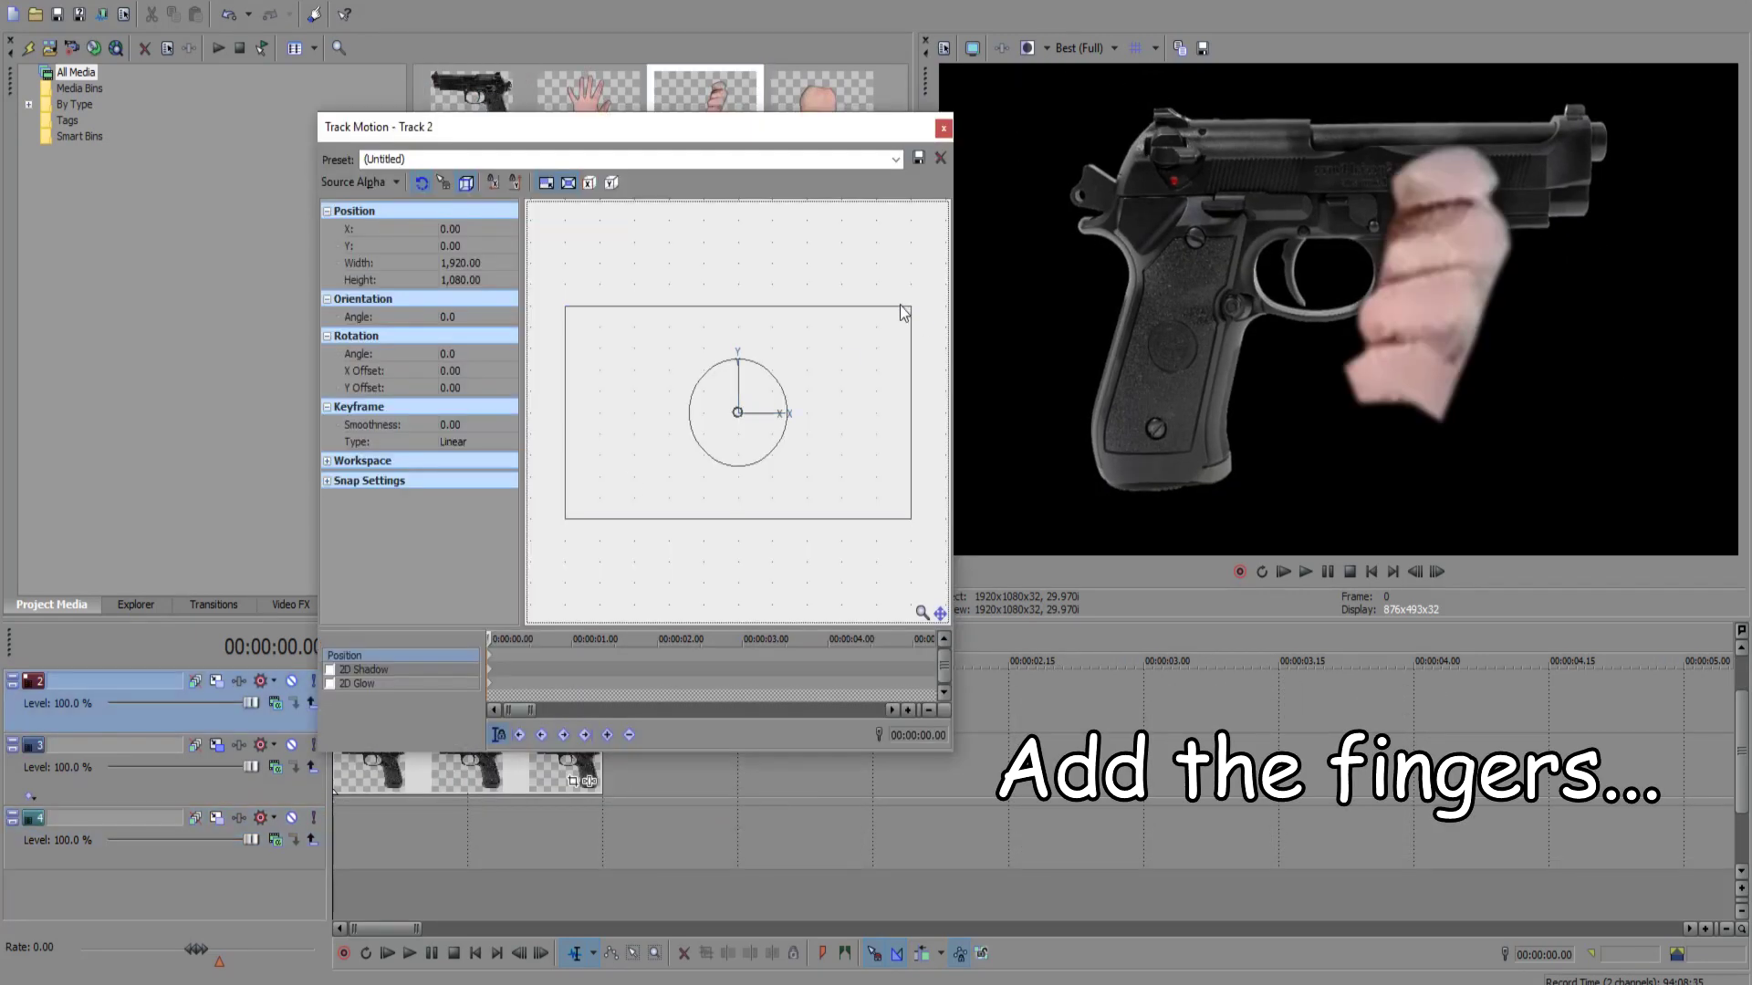
left_click_drag(744, 392, 710, 409)
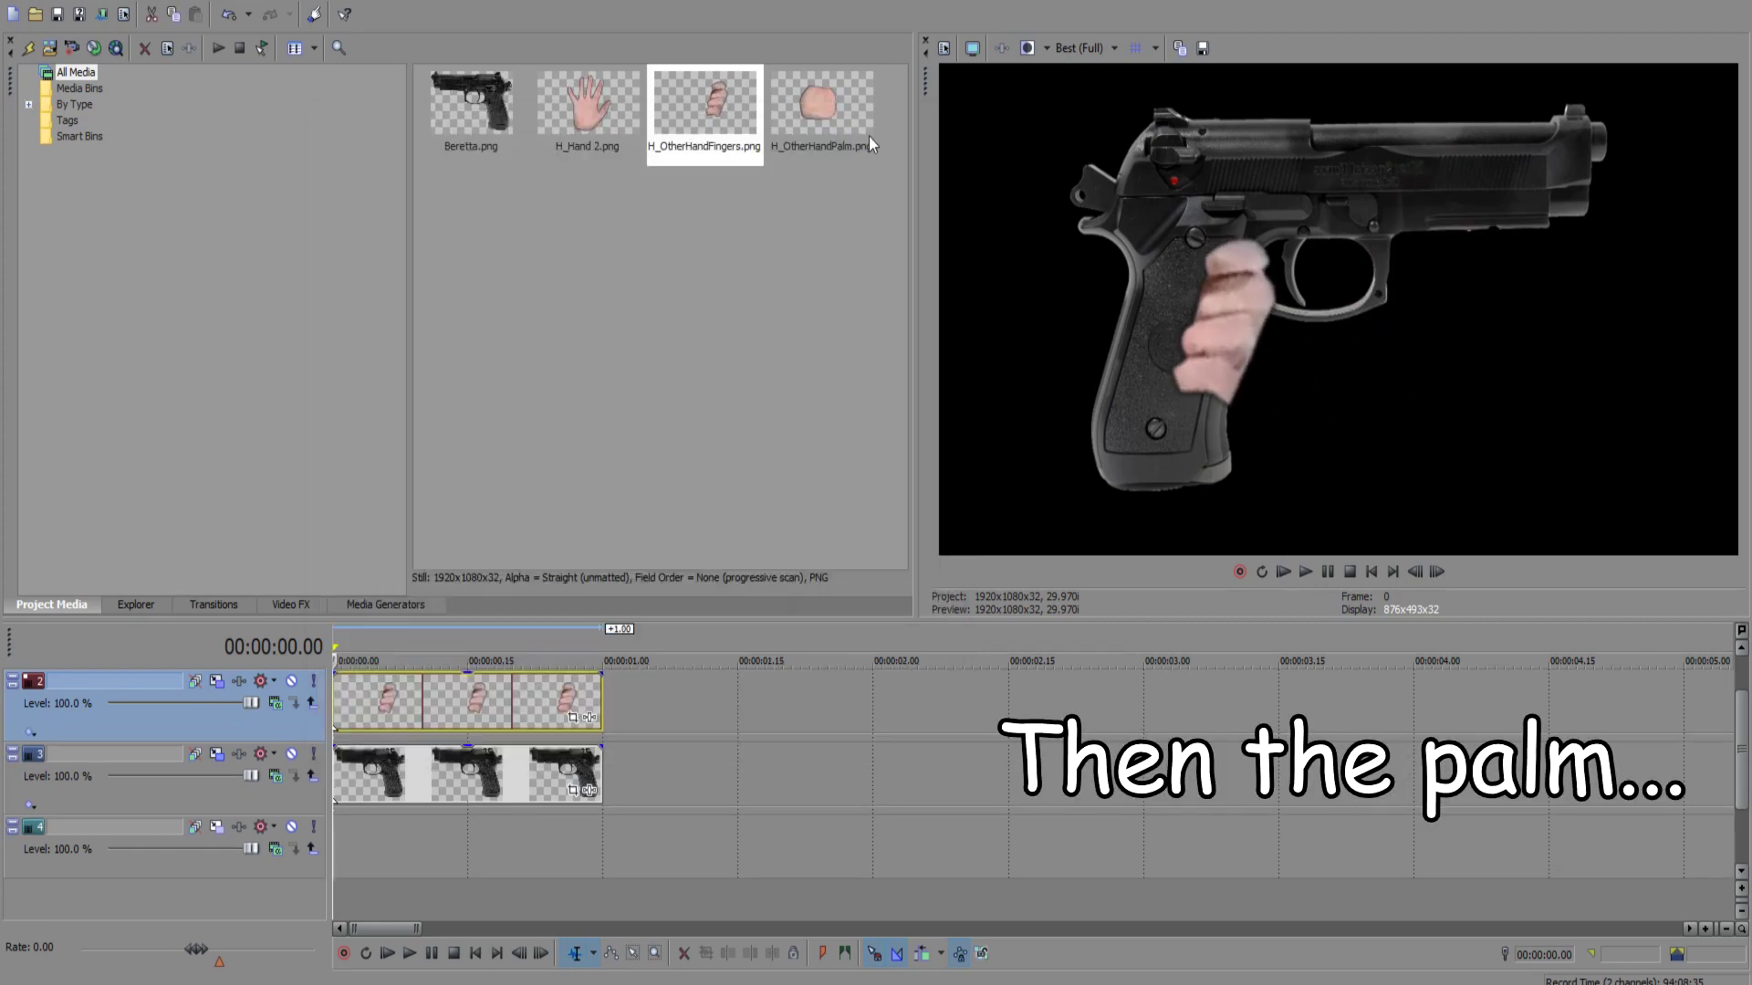
Step: Place H_OtherHandPalm.png on track 4 below the pistol and move it behind the back of the grip with Track Motion
left_click(868, 135)
left_click_drag(315, 878, 315, 874)
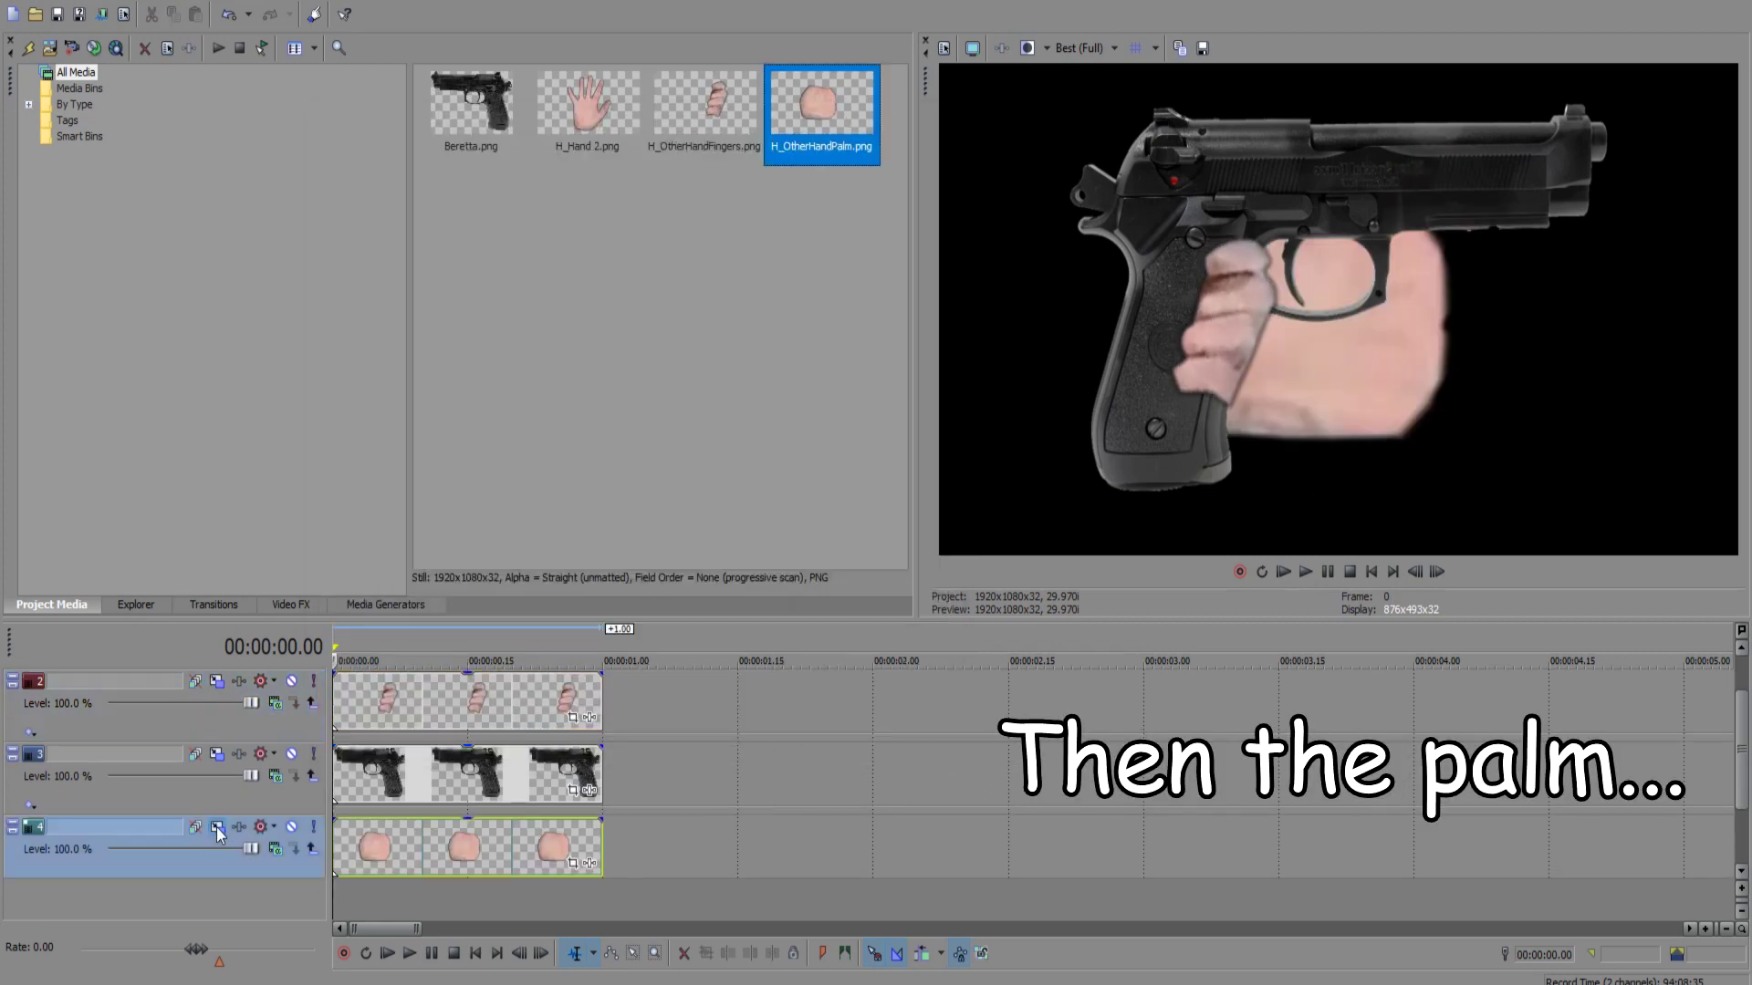
left_click(216, 826)
left_click_drag(775, 420, 729, 411)
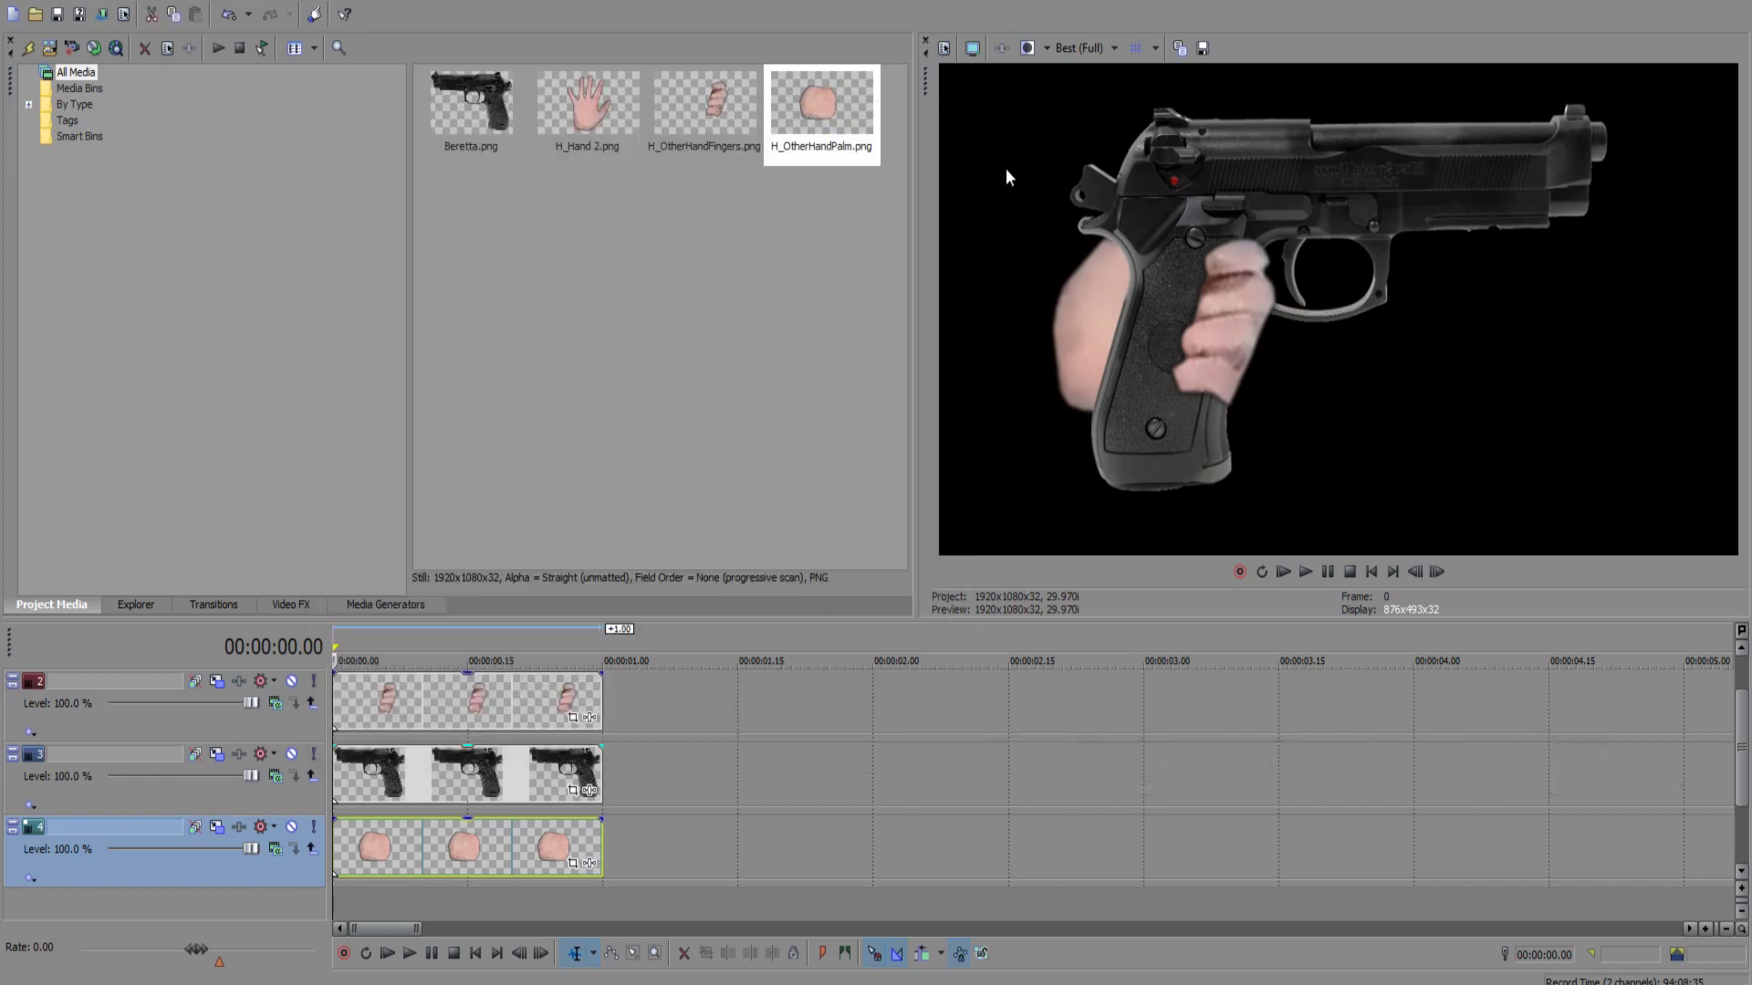
Step: Add H_Hand 2.png on track 1 and isolate its thumb with a four-point mask in Event Pan/Crop
left_click_drag(588, 114, 358, 706)
left_click(573, 721)
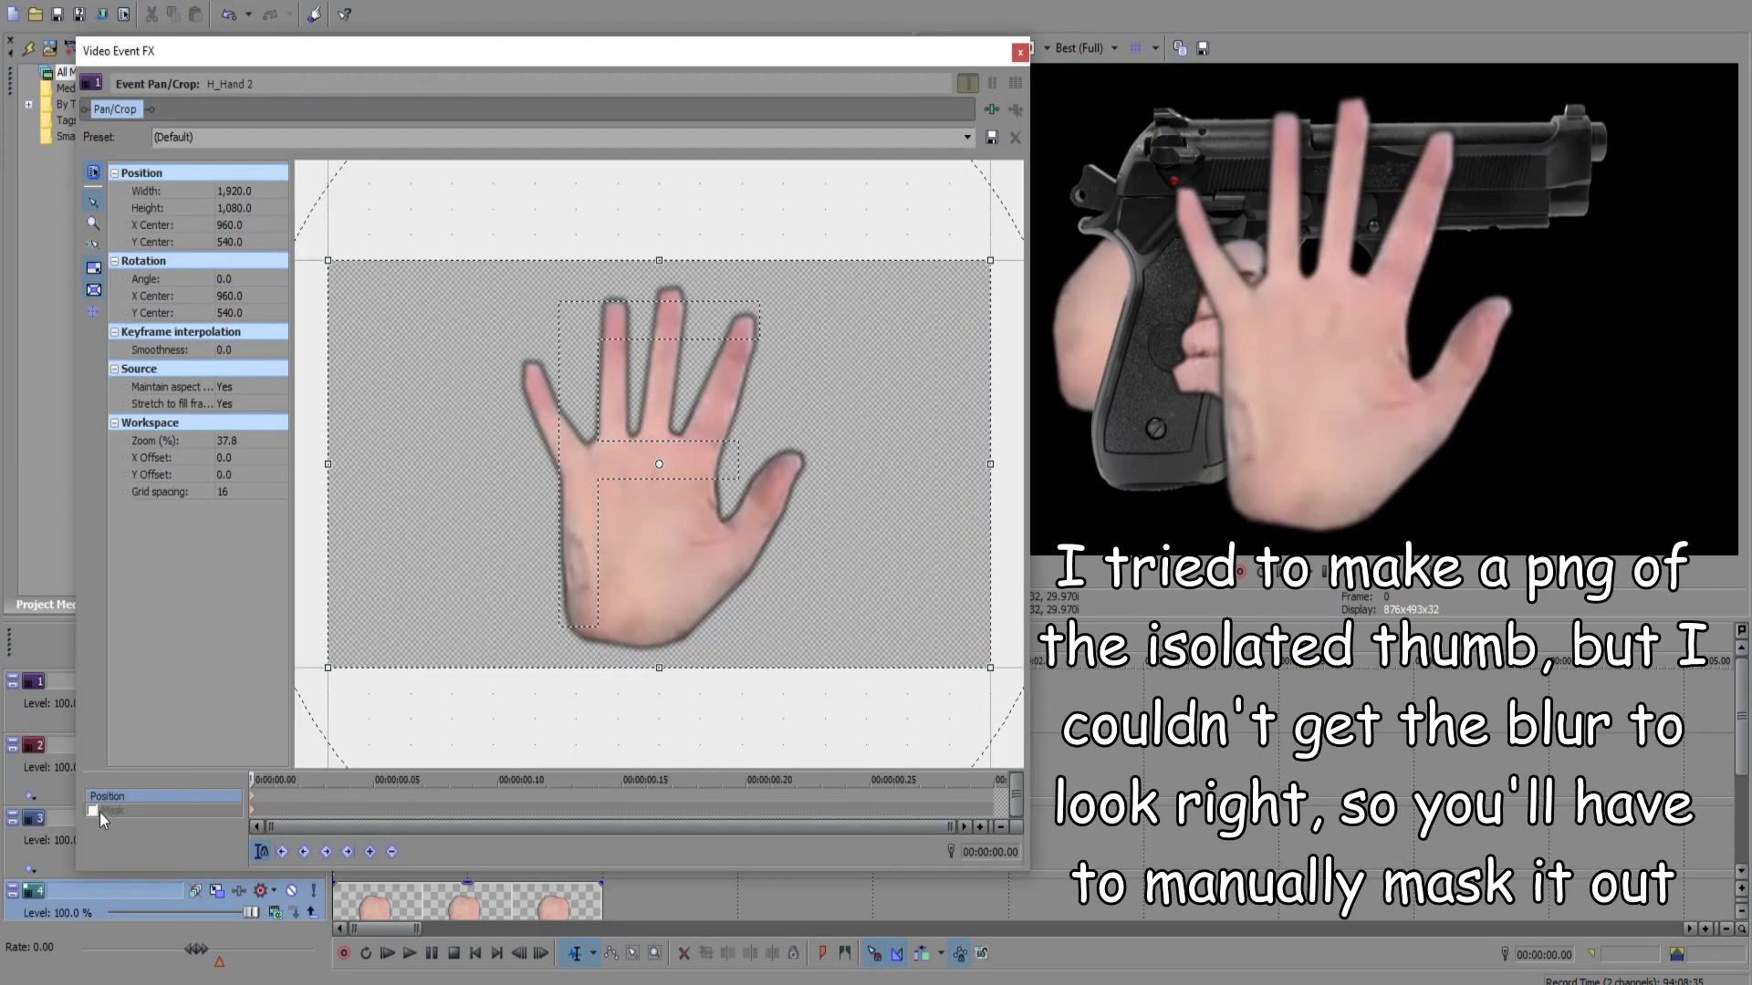
left_click(92, 810)
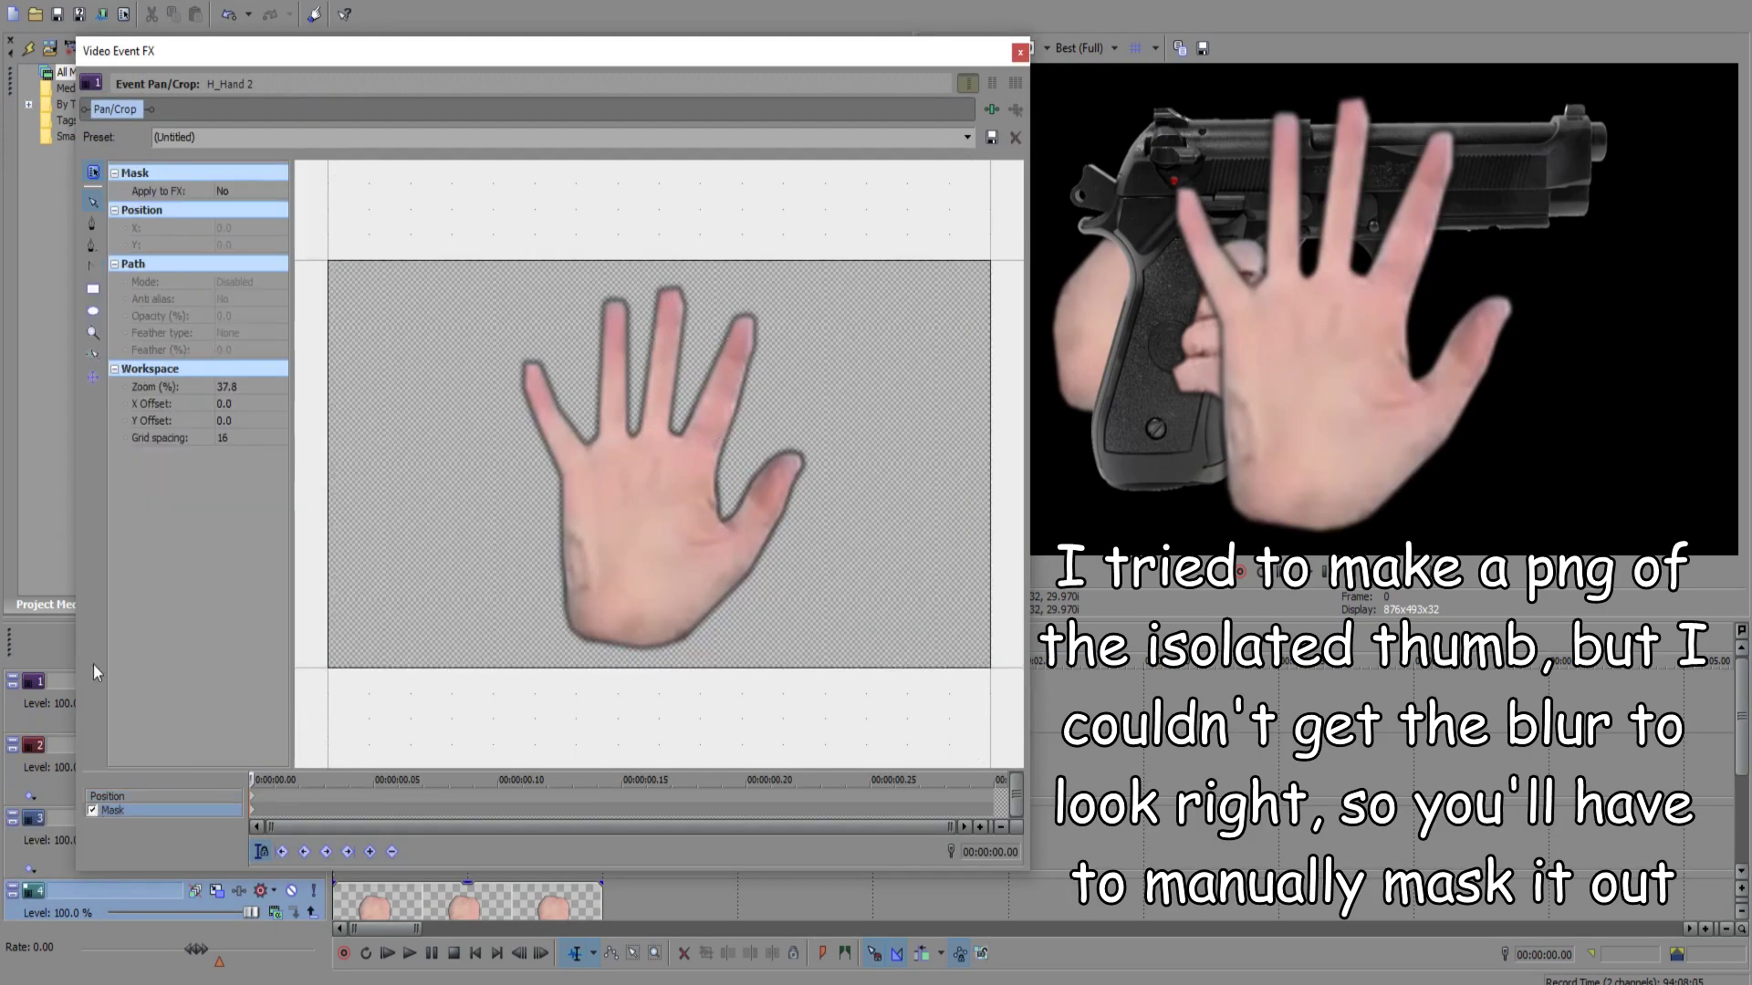
left_click(720, 515)
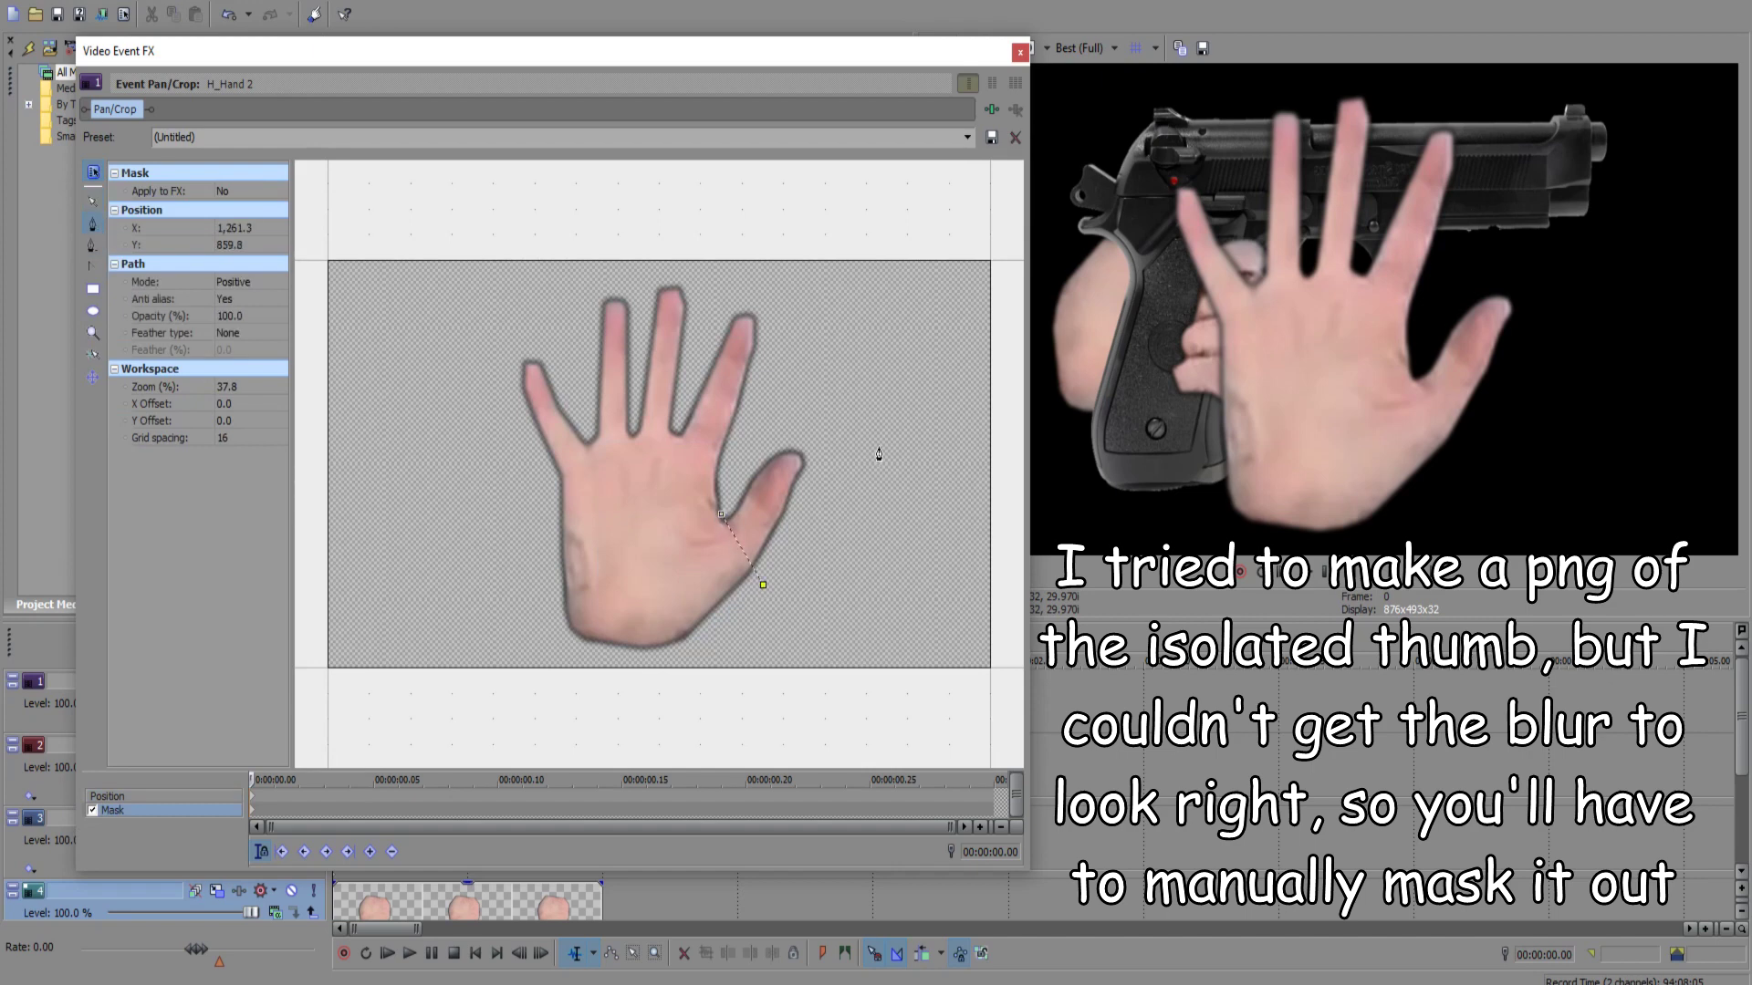
left_click(721, 516)
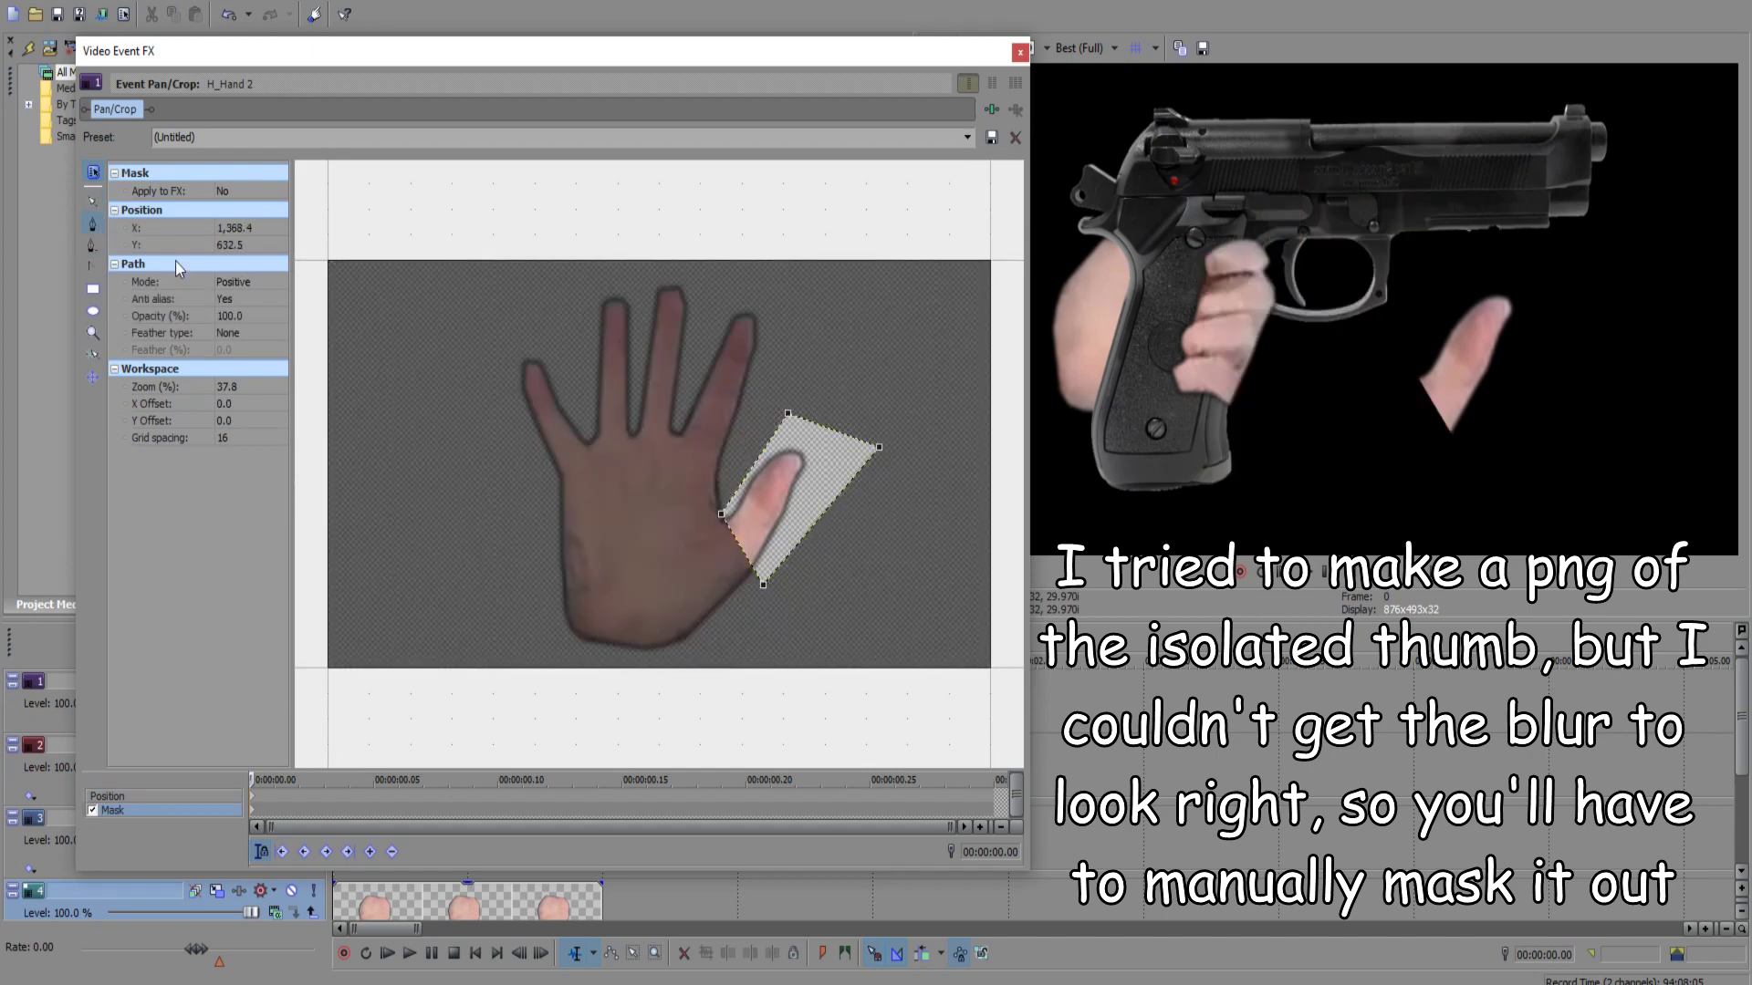
Step: Feather the thumb mask with feather type Both and a feather of 3%
left_click(93, 203)
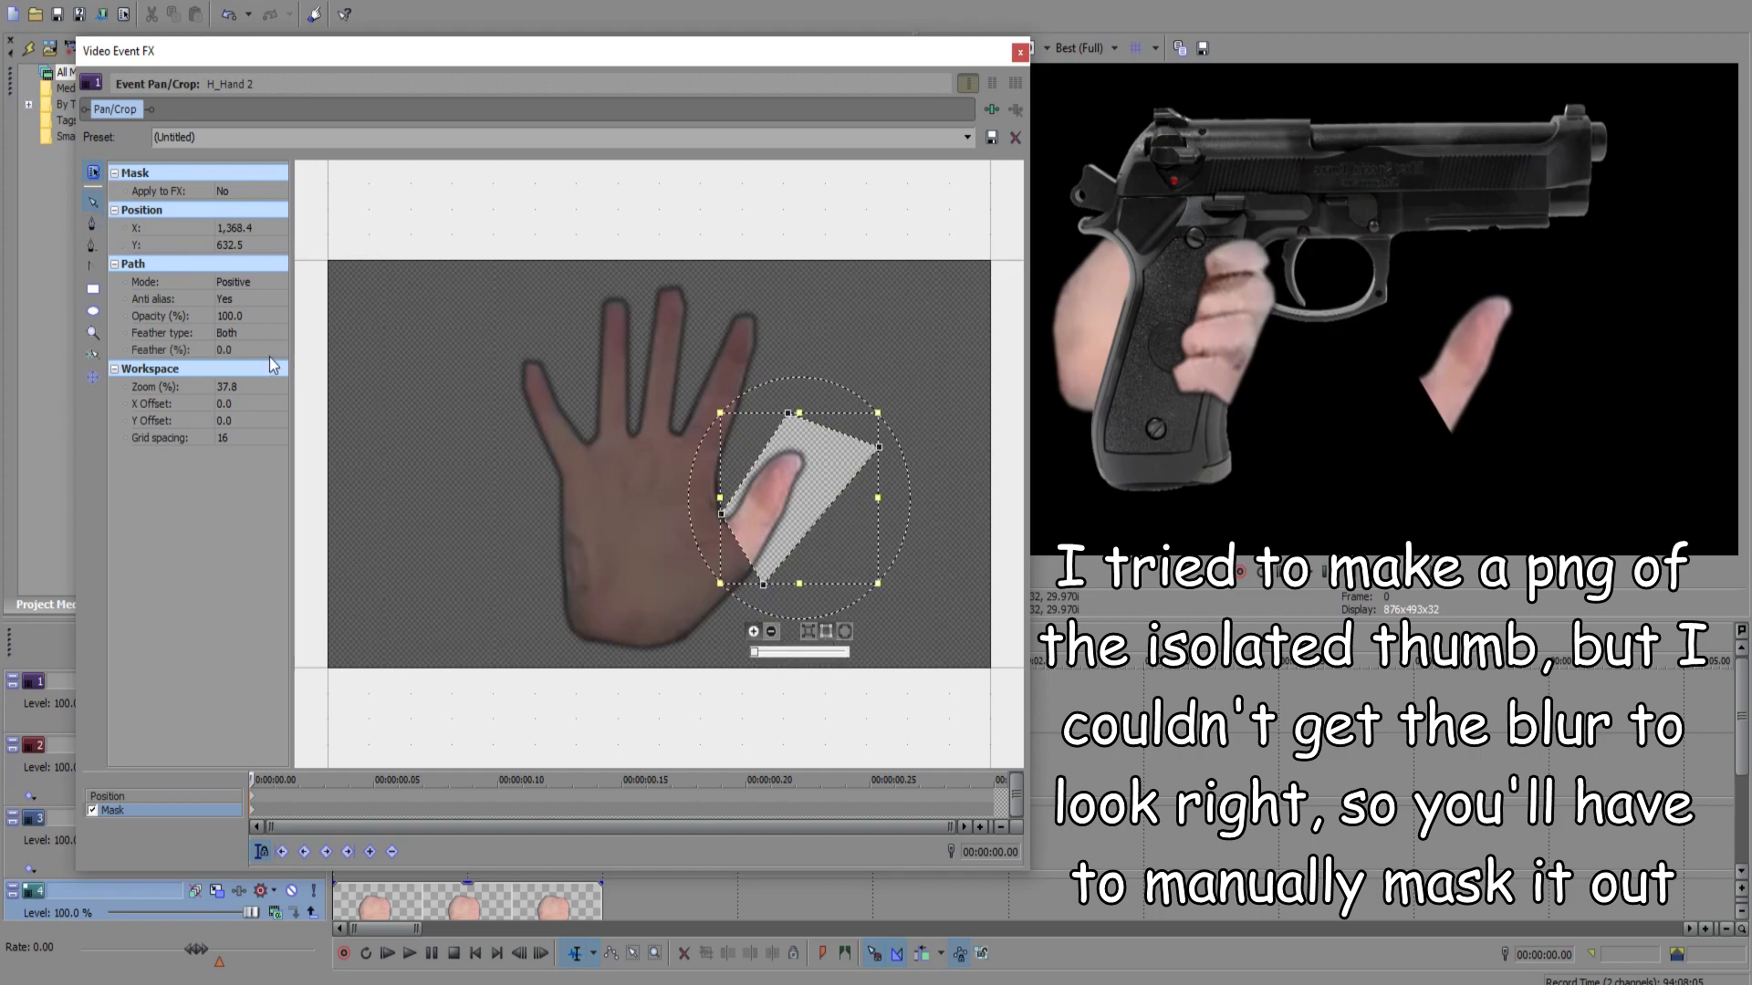
left_click(242, 350)
type("3")
key("Return")
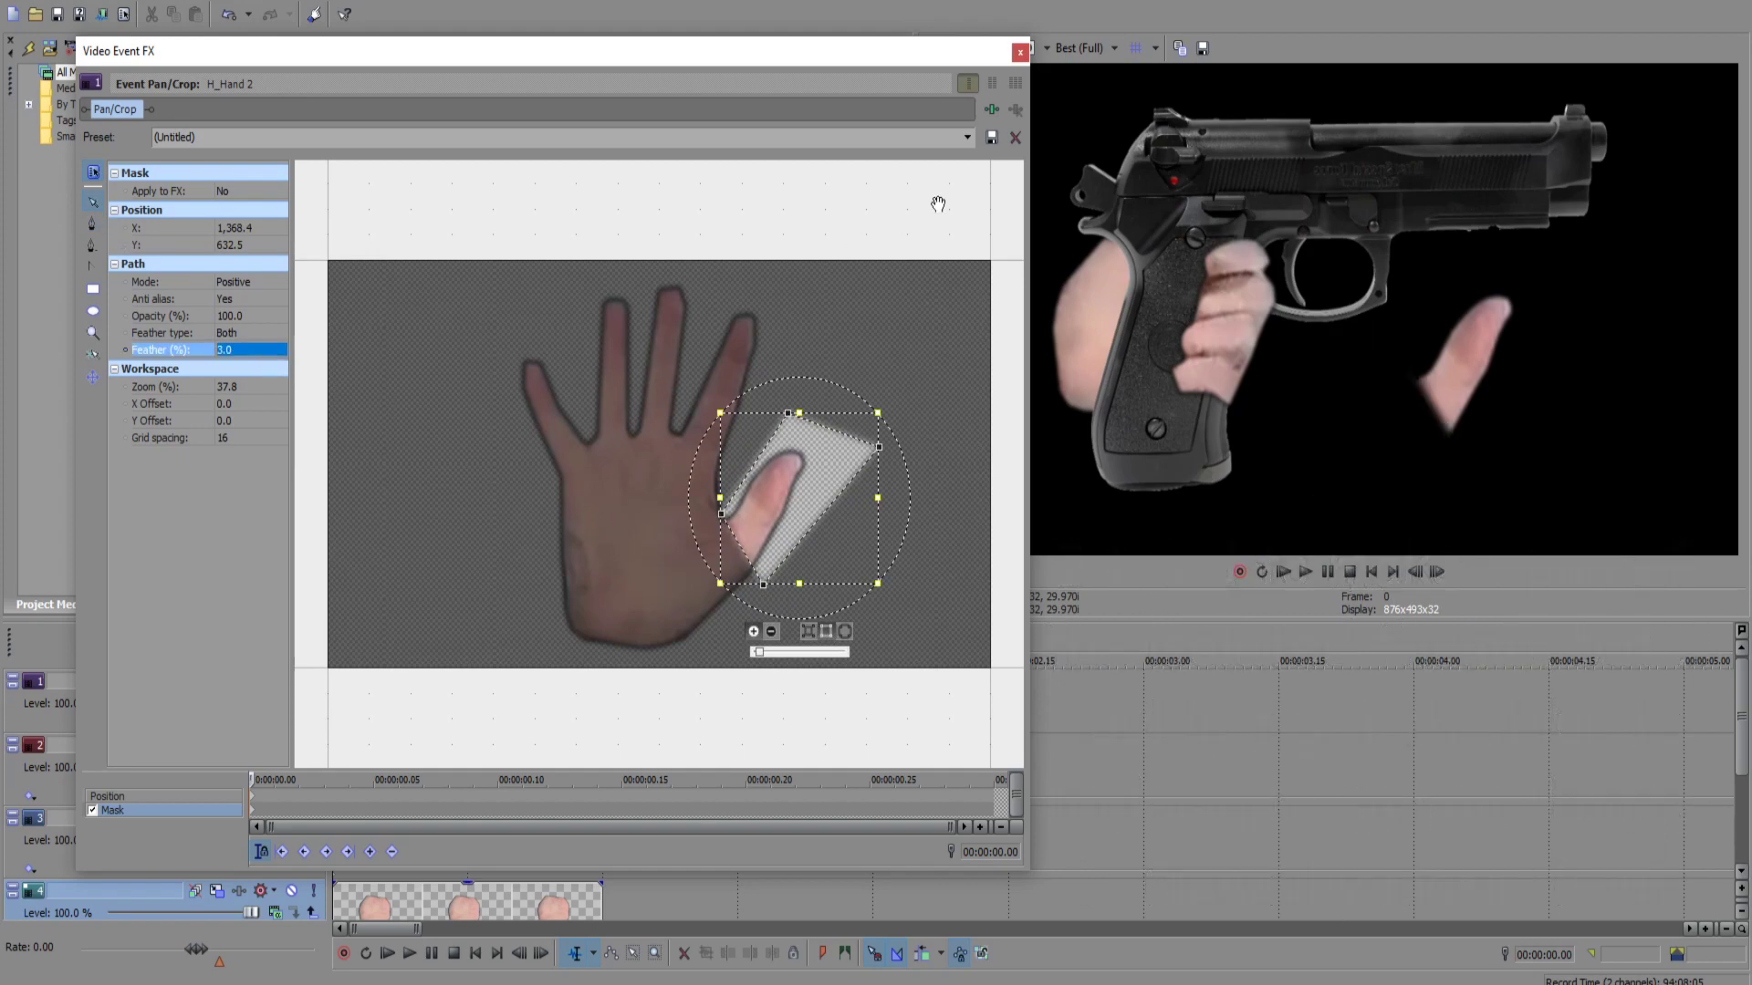
Step: Rotate and move the thumb layer with Track Motion so it wraps over the top of the pistol's grip from the palm
left_click(1020, 52)
left_click(194, 681)
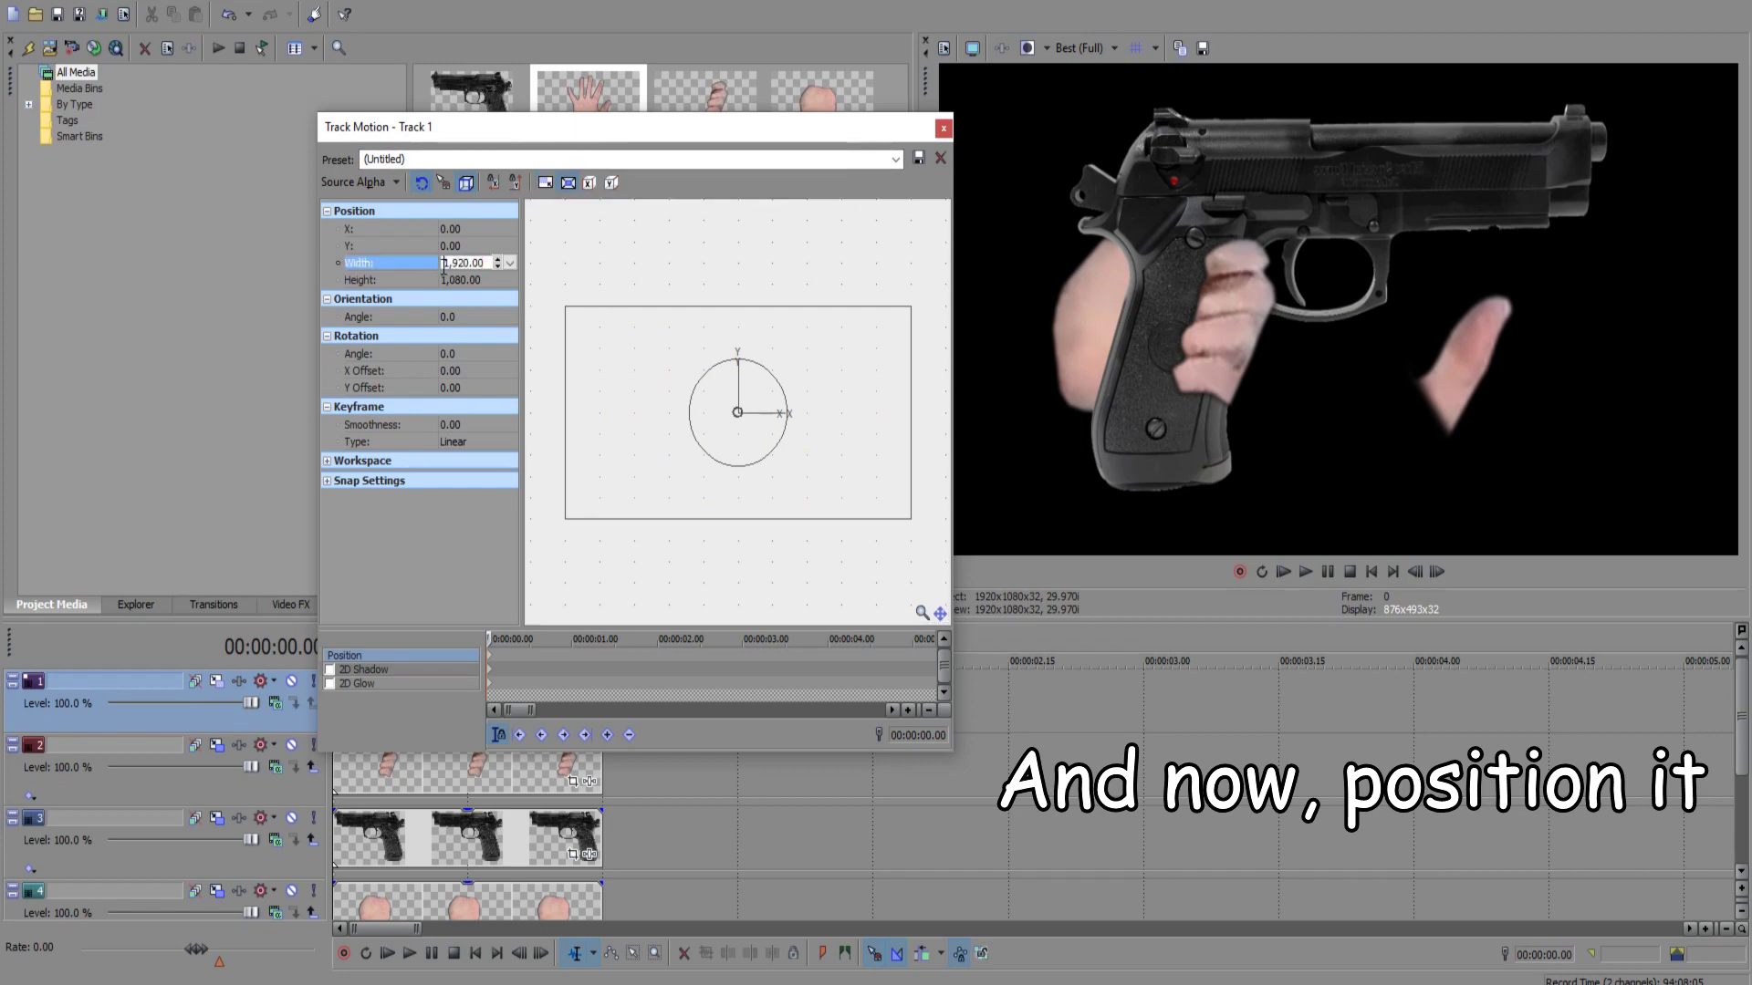
mouse_move(778, 379)
left_mouse_down()
mouse_move(794, 501)
mouse_move(769, 365)
left_mouse_up()
left_click_drag(832, 299, 726, 345)
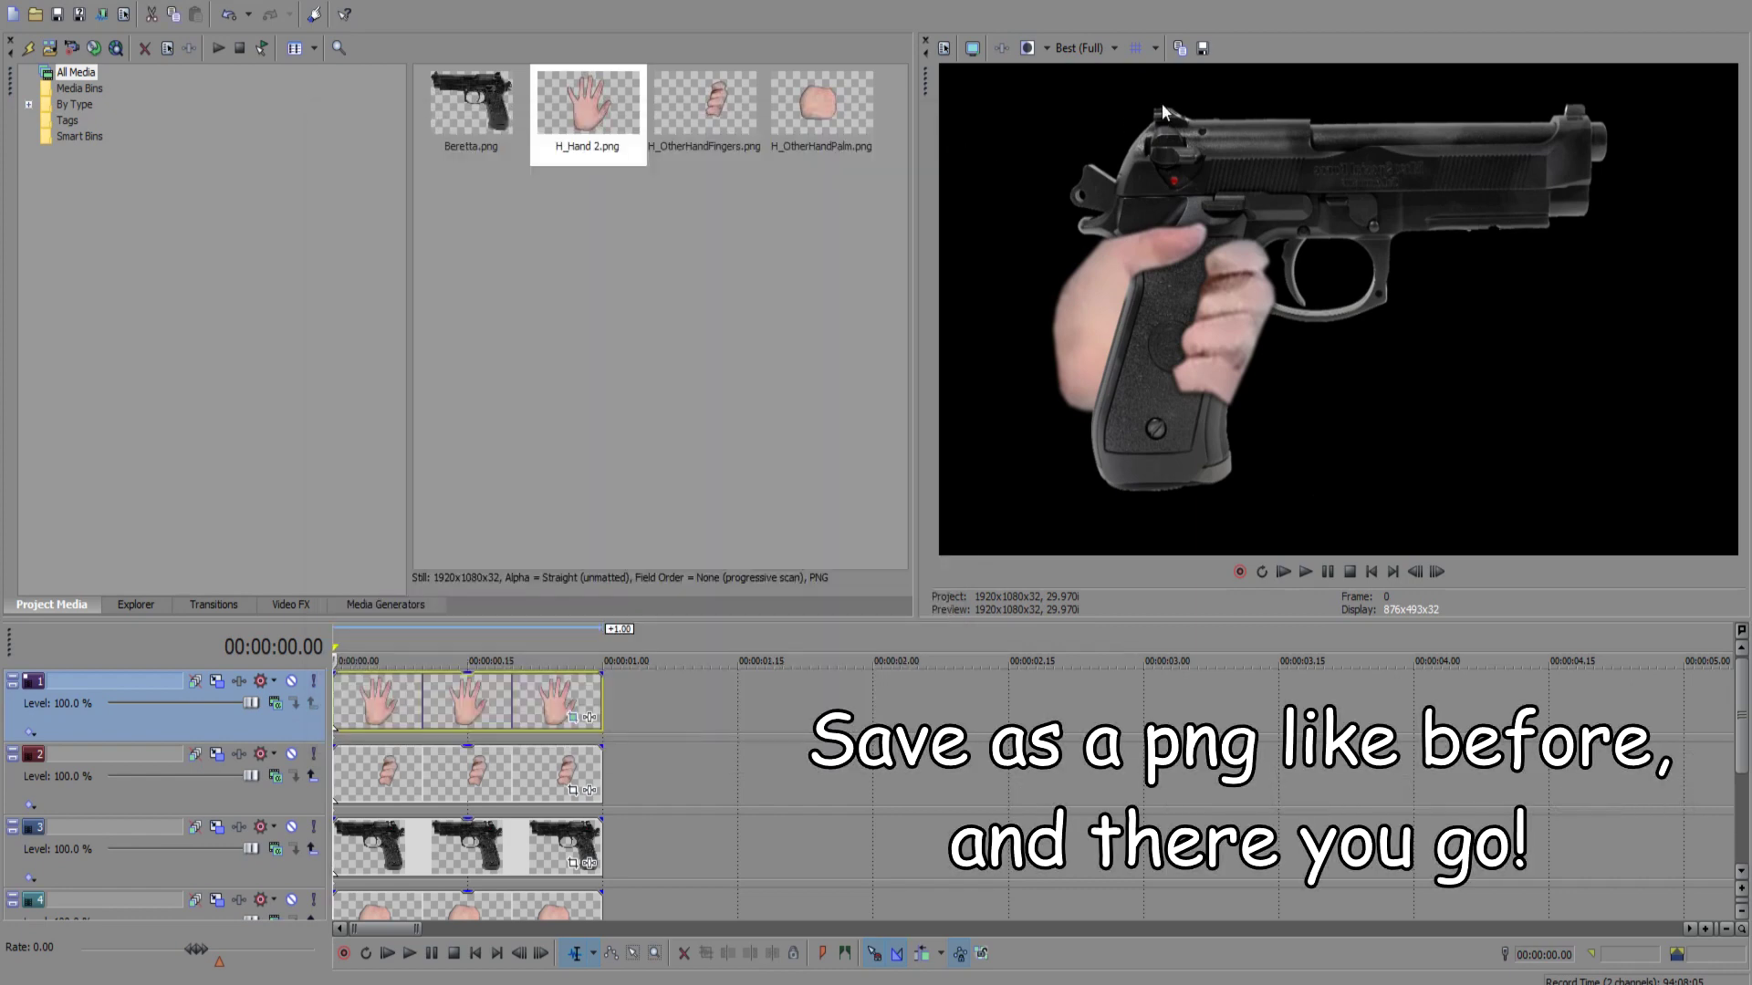
Step: Save the pistol-in-hand frame as a PNG snapshot, entering "bl" as the file name
left_click(1202, 51)
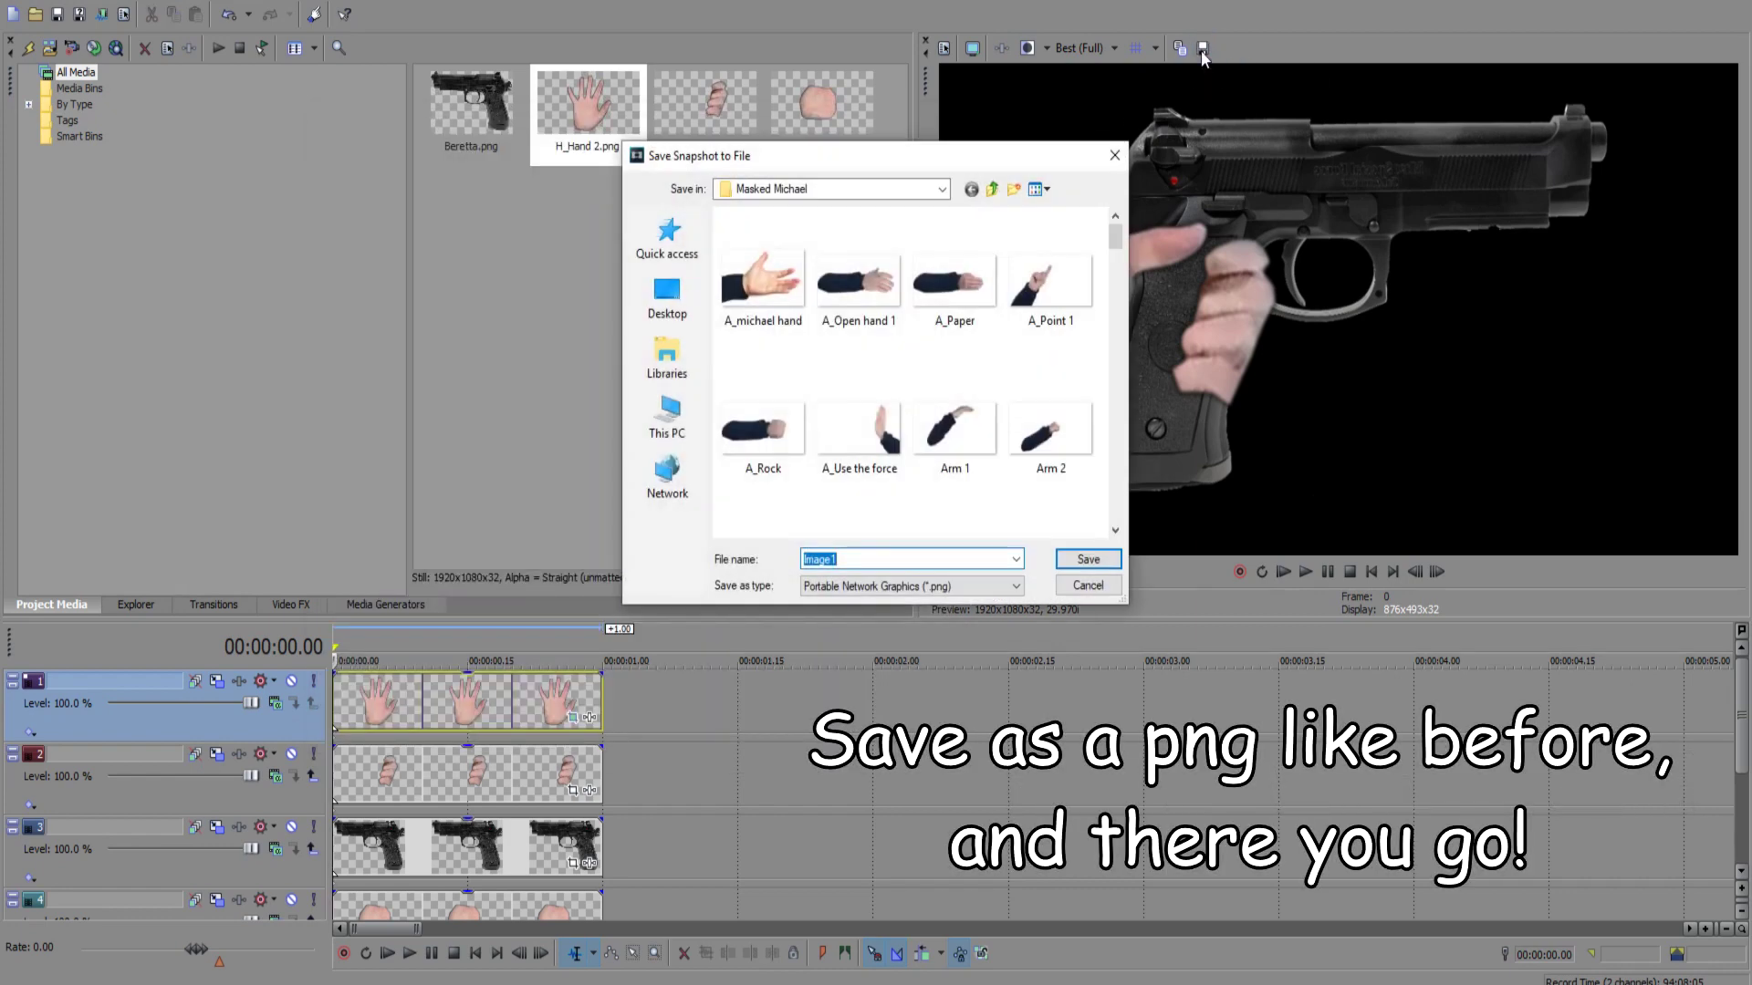
type("bl")
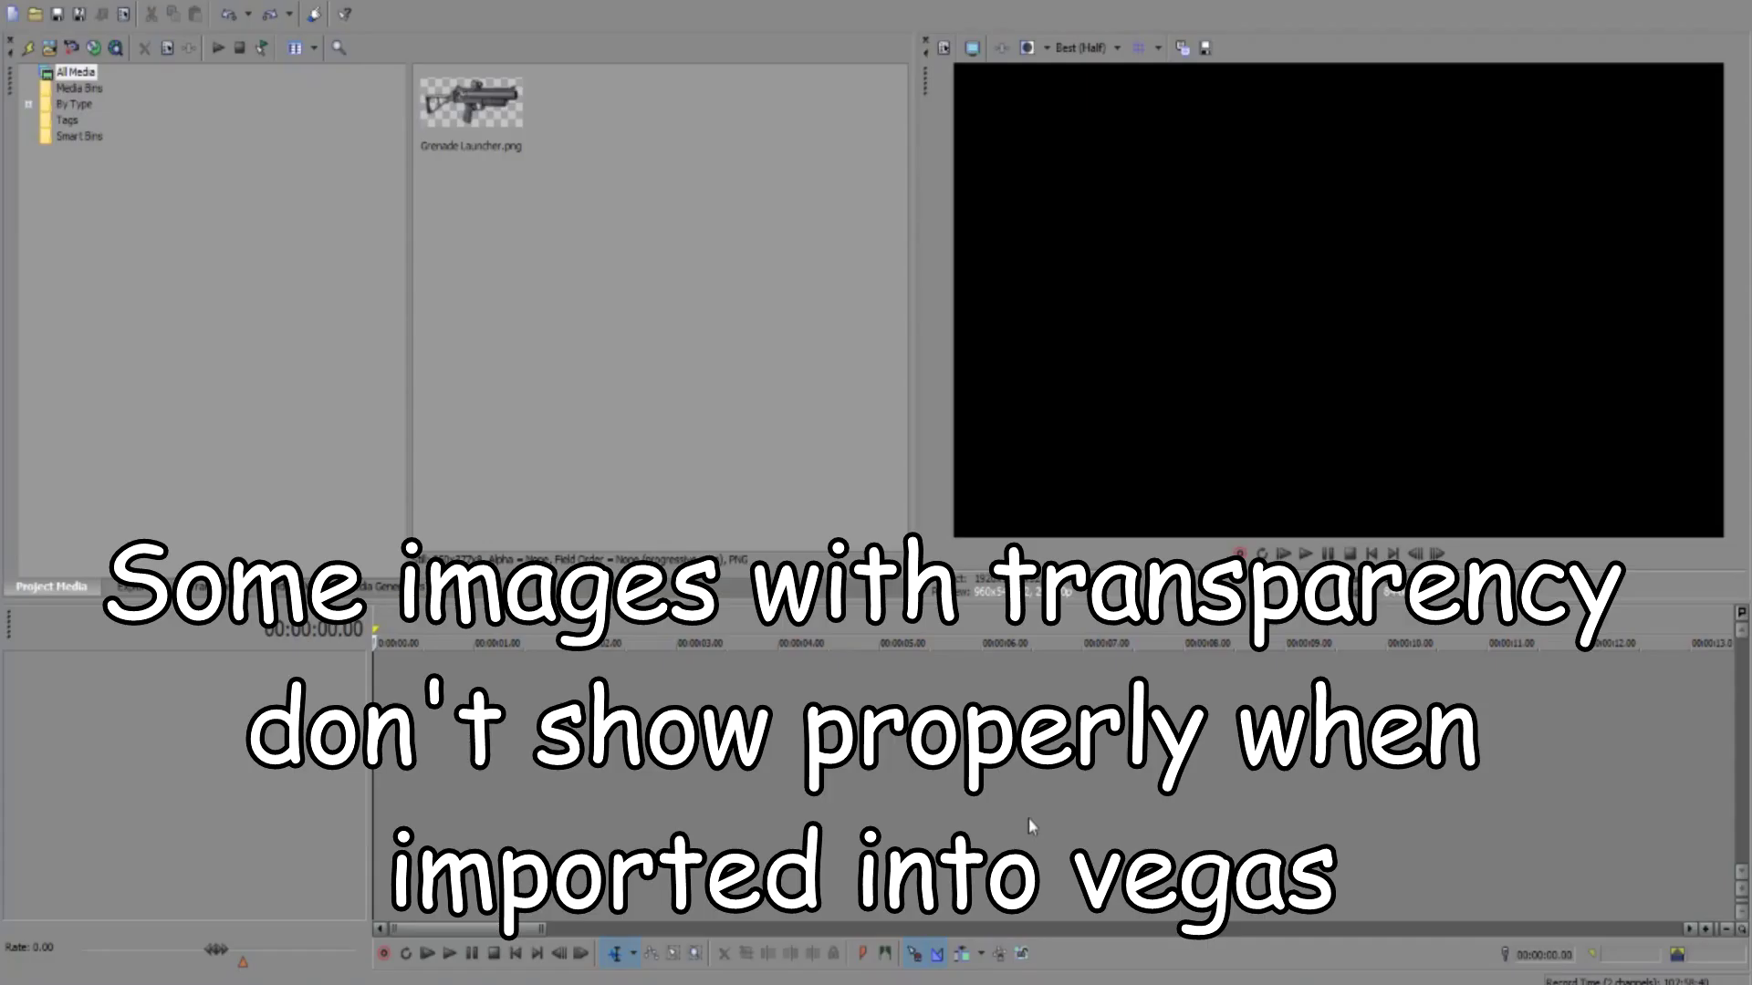
Step: Add Grenade Launcher.png to the timeline and set its media's alpha channel to Straight (unmatted)
left_click(484, 107)
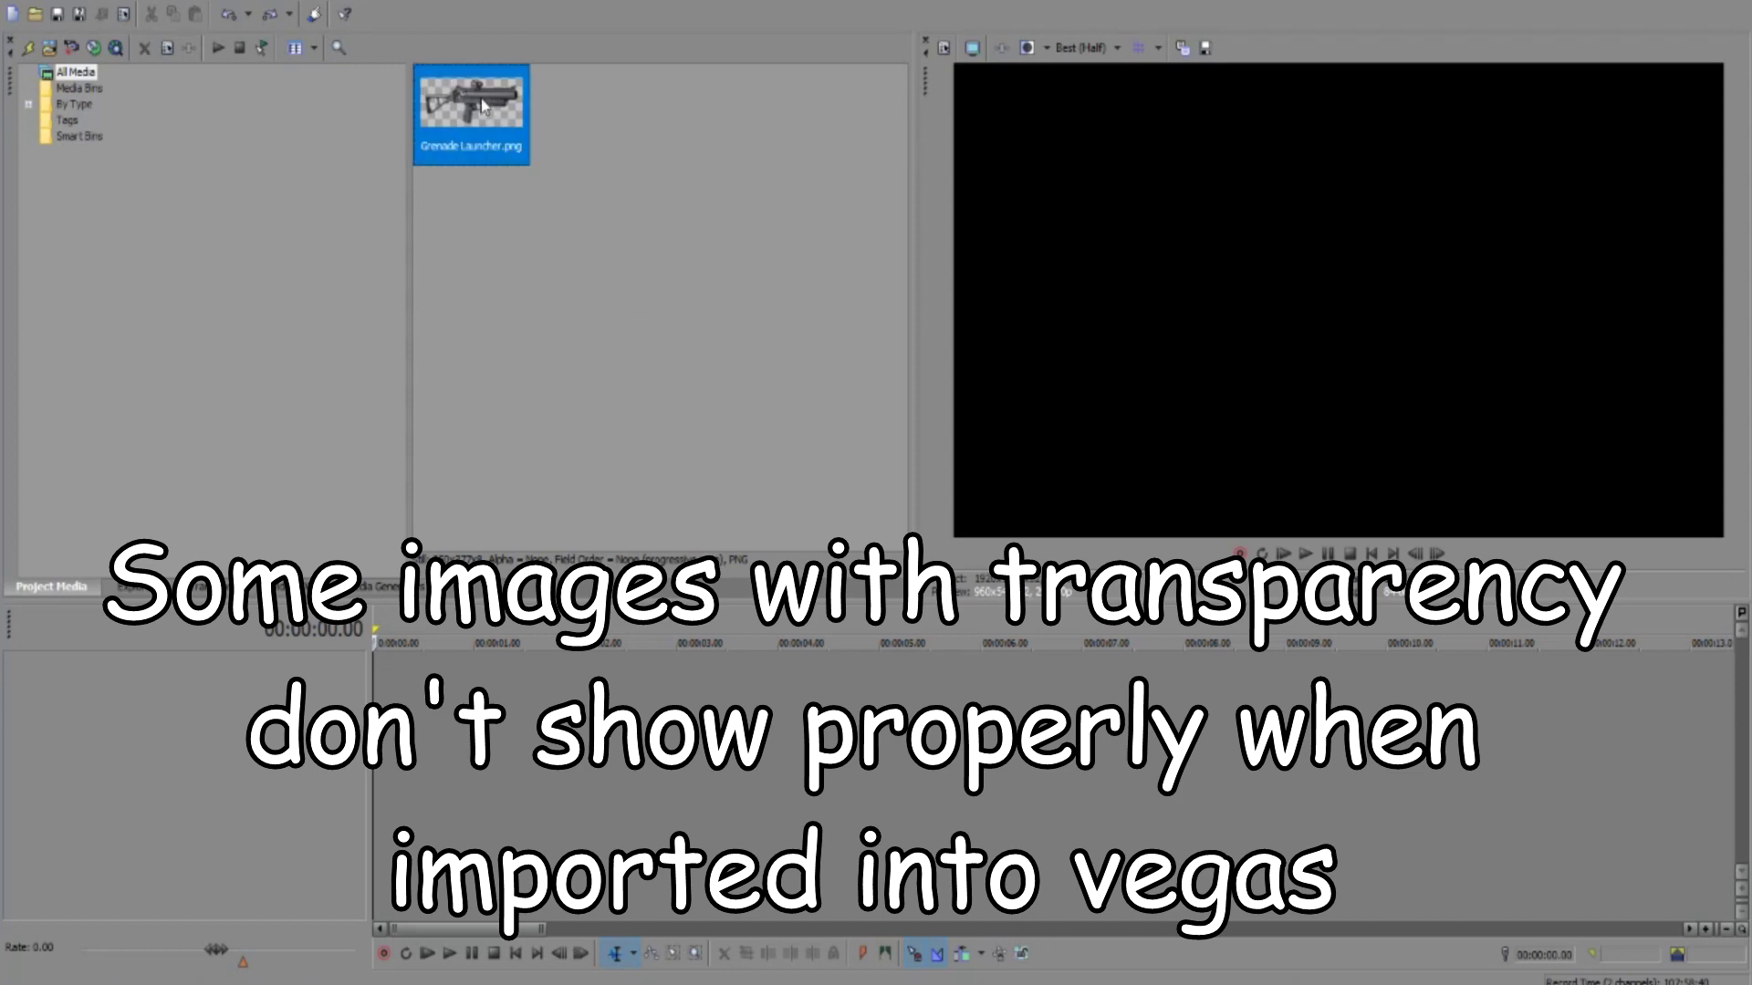
left_click_drag(493, 501, 356, 676)
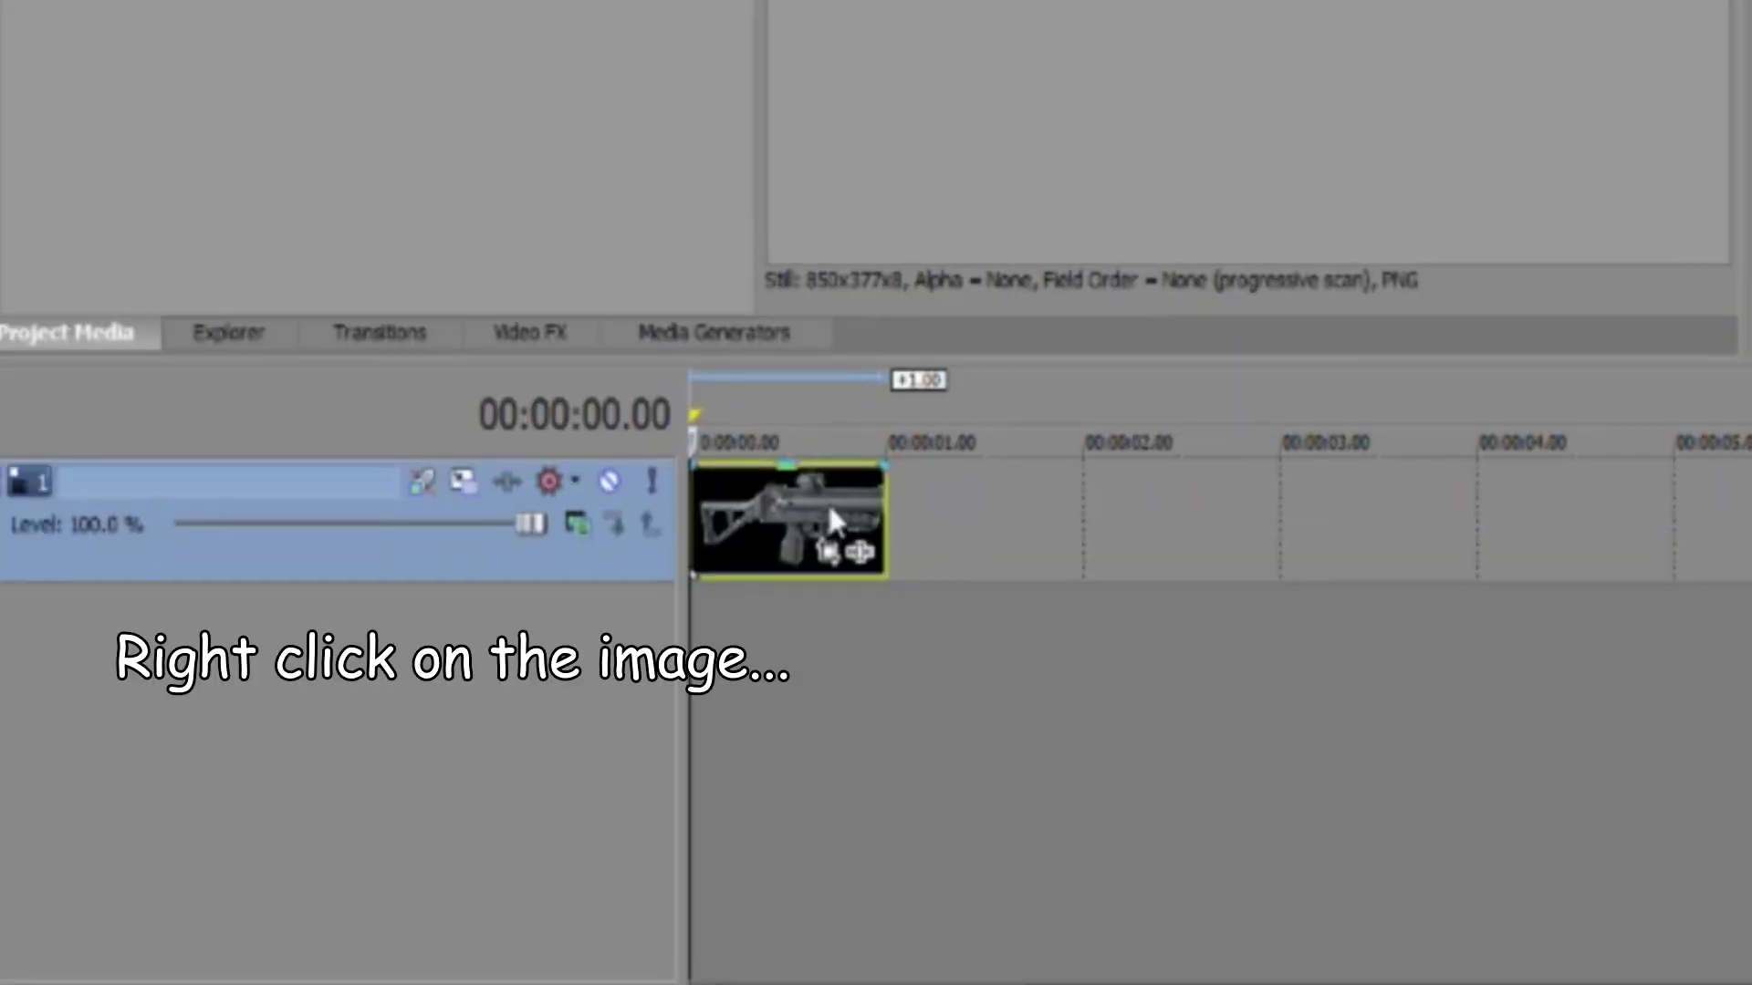
right_click(827, 503)
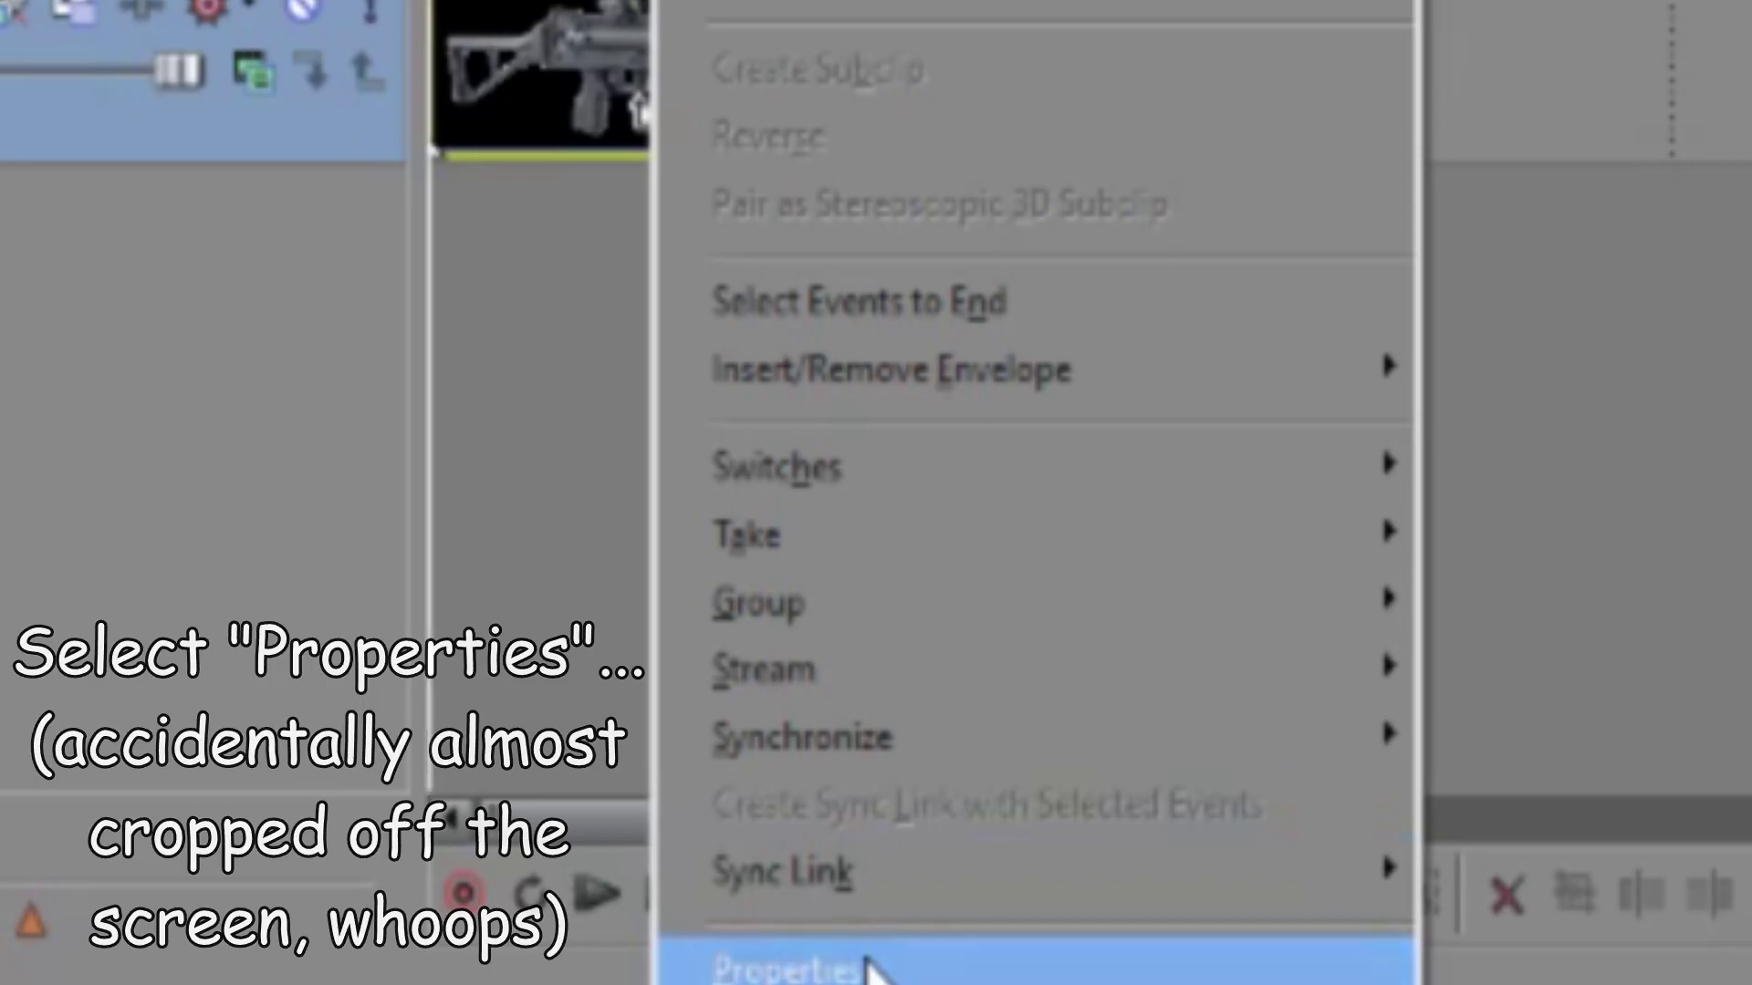
left_click(867, 969)
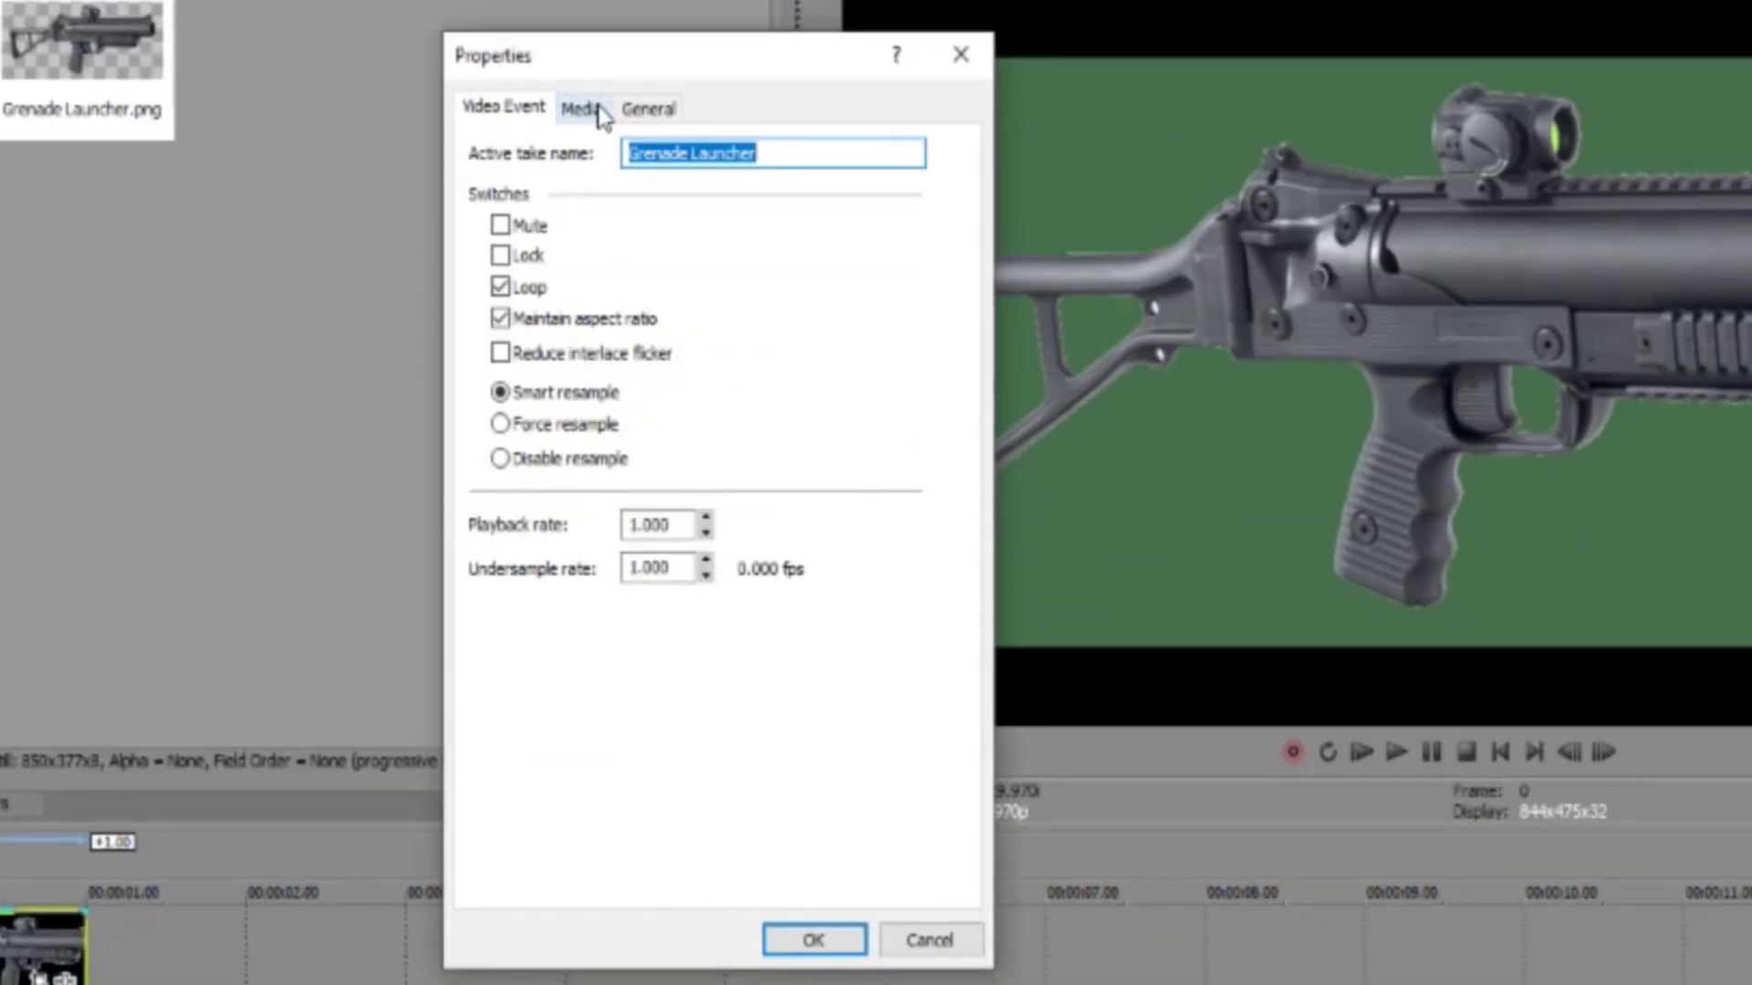
left_click(595, 110)
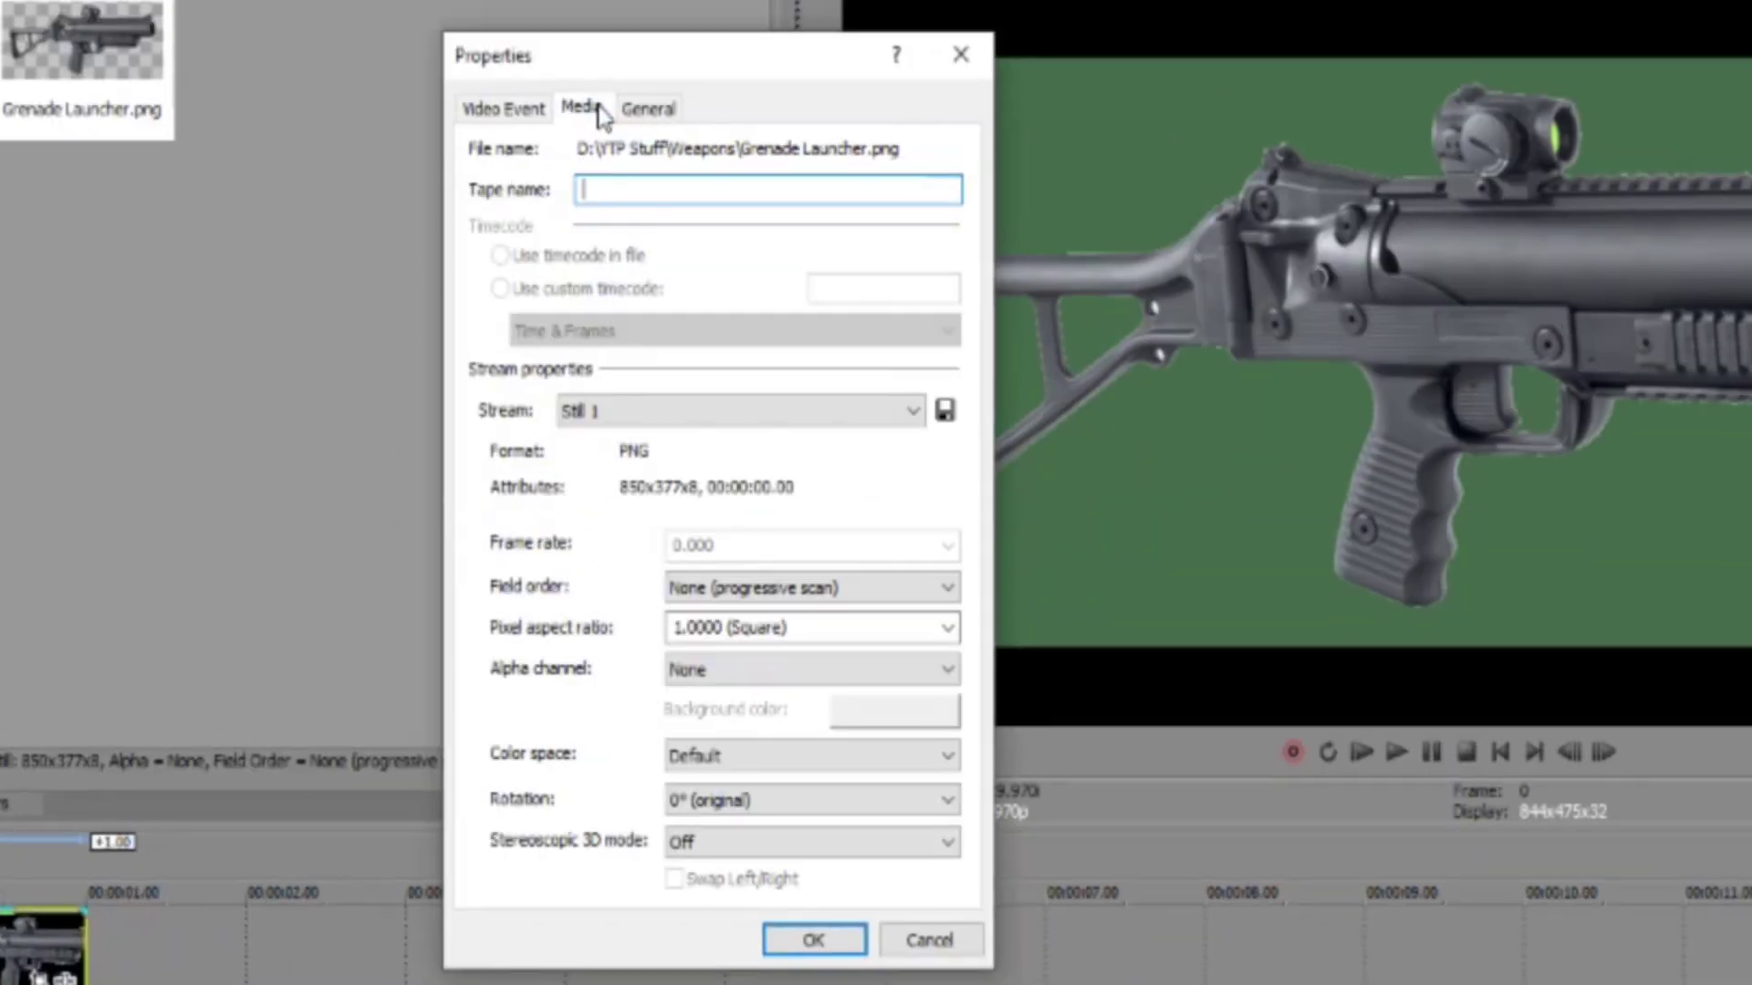
left_click(743, 670)
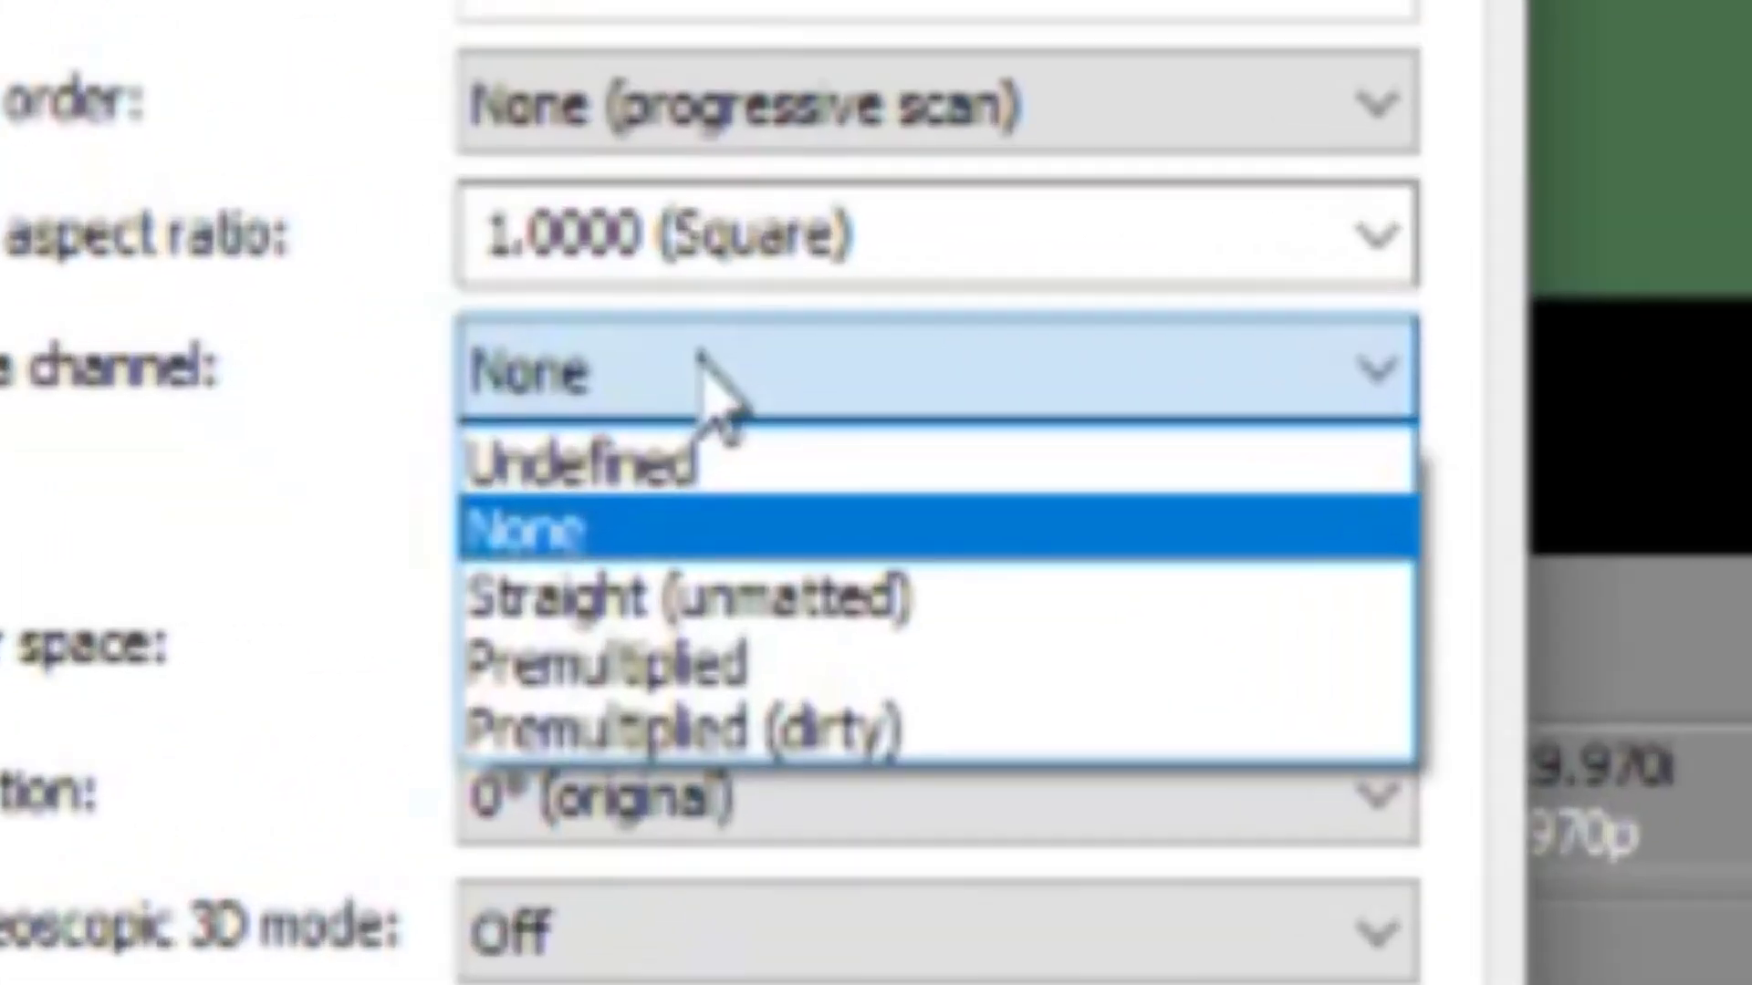
left_click(780, 598)
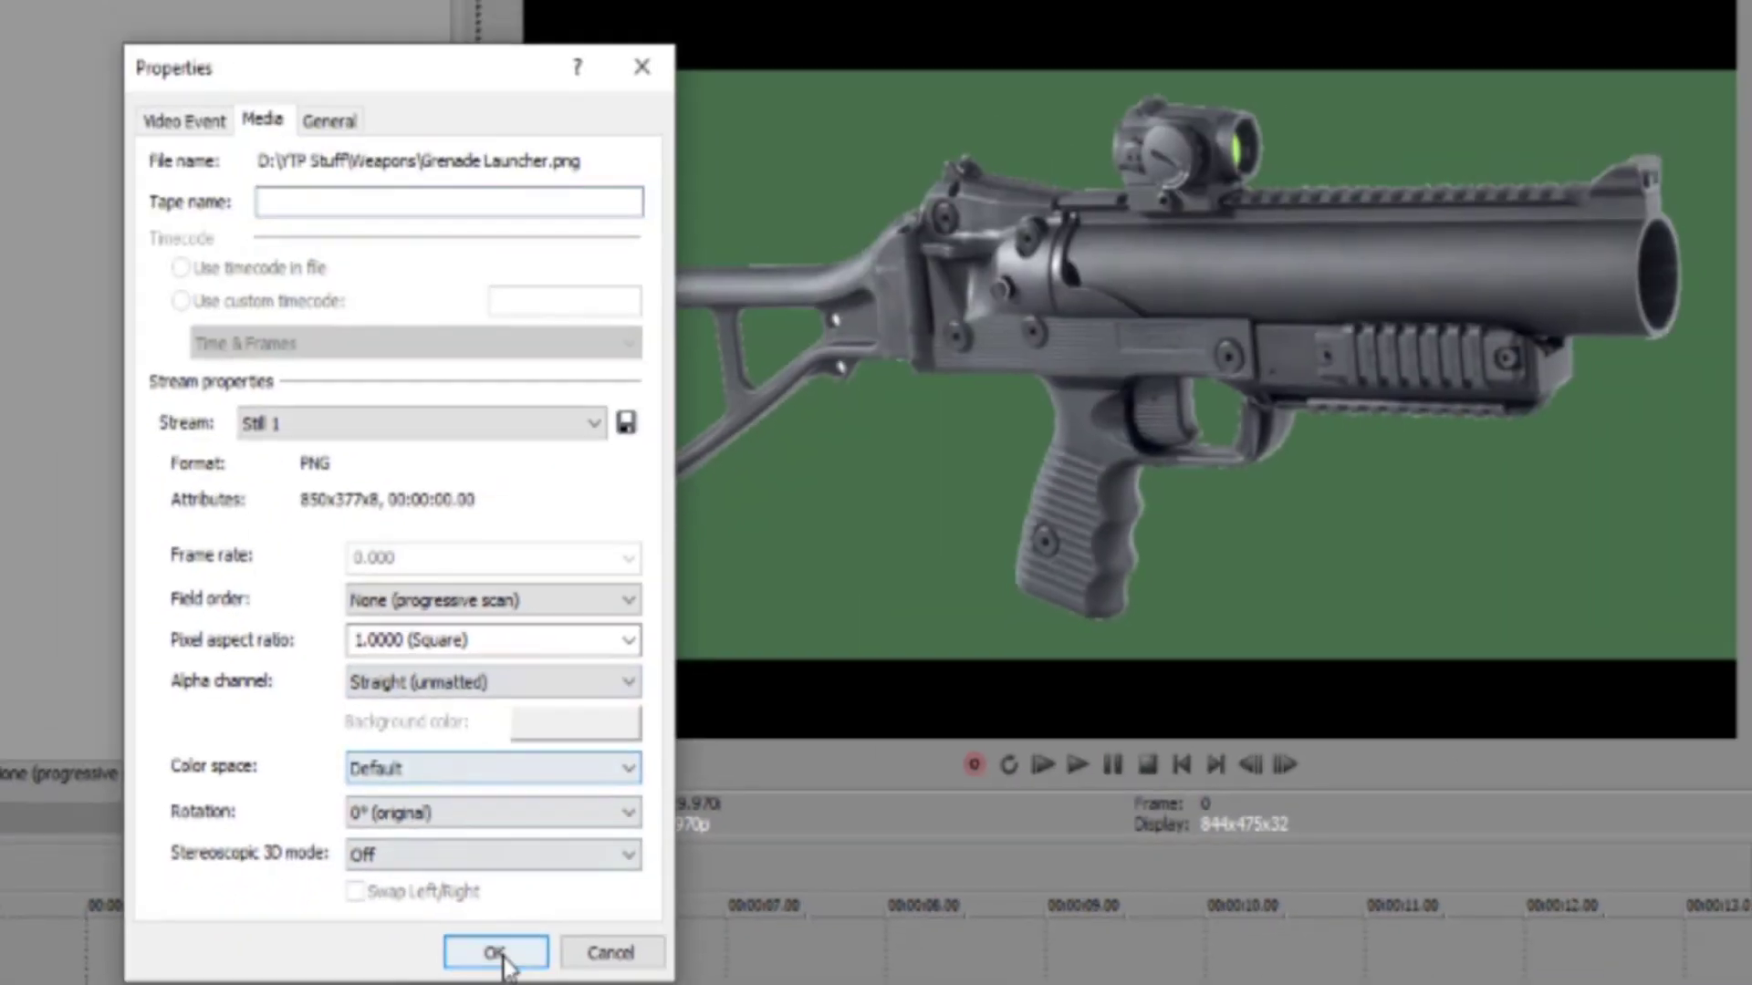
left_click(498, 953)
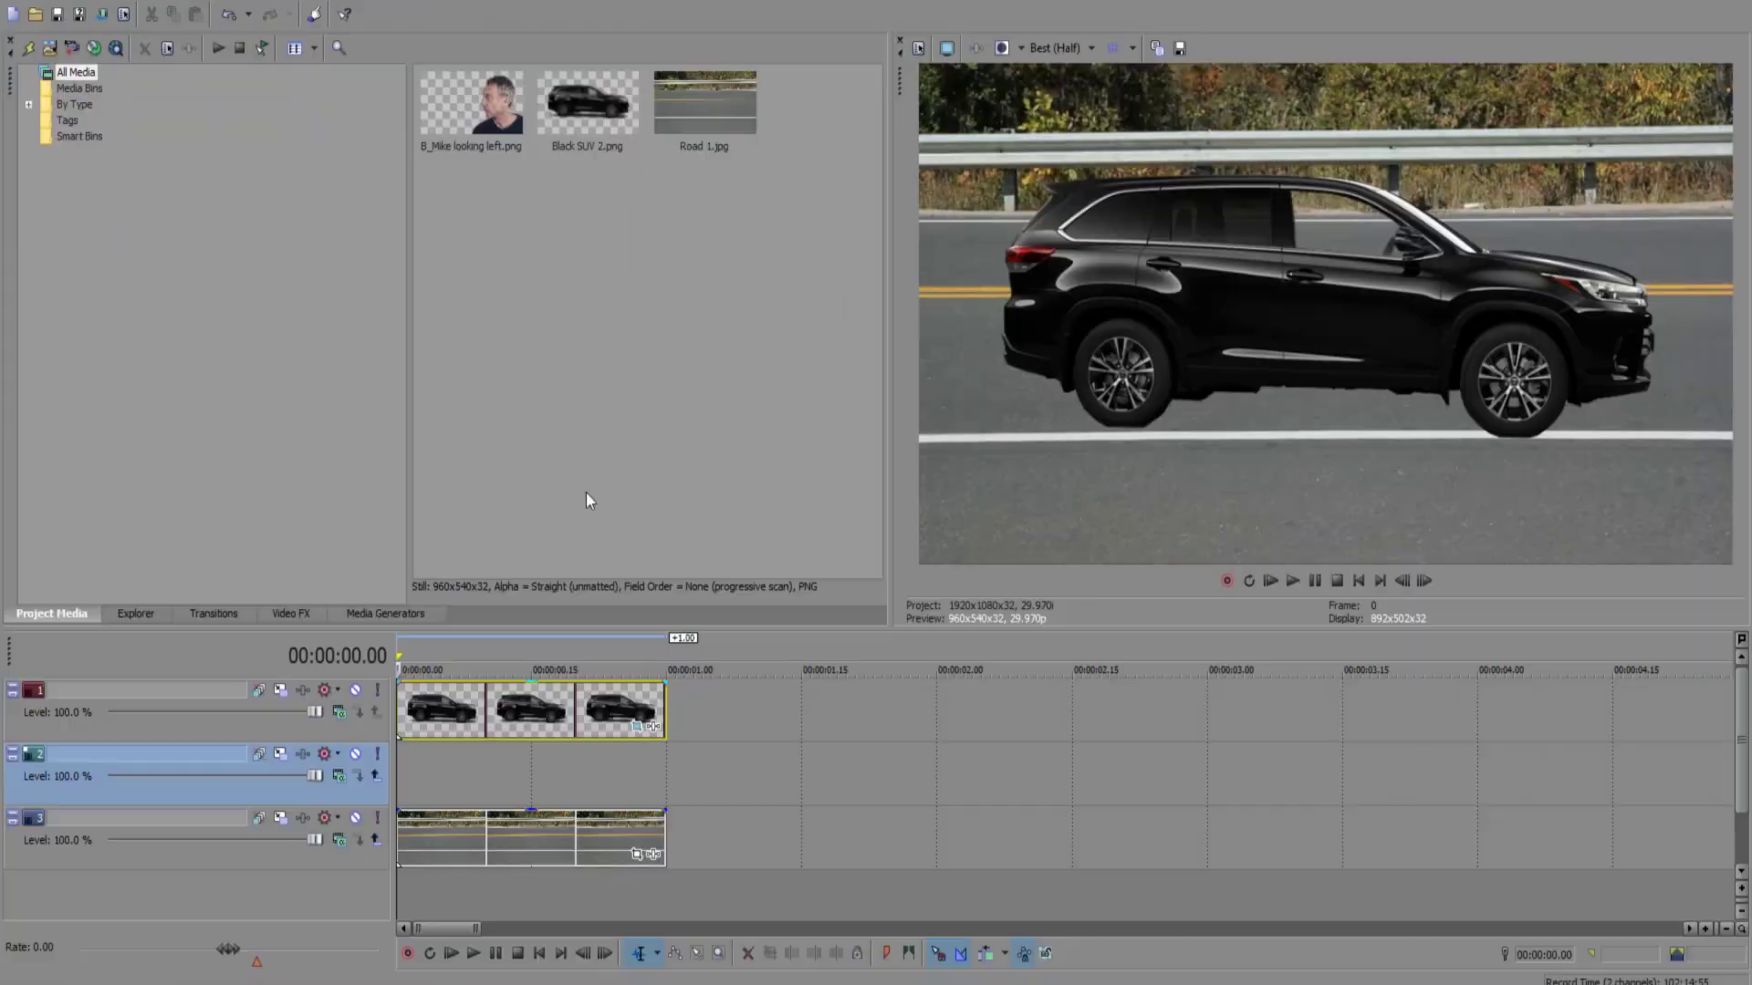
Step: Add B_Mike looking left.png on track 2, then mirror, shrink and position it in the SUV's front window with Track Motion
left_click(486, 118)
left_click_drag(491, 654, 398, 786)
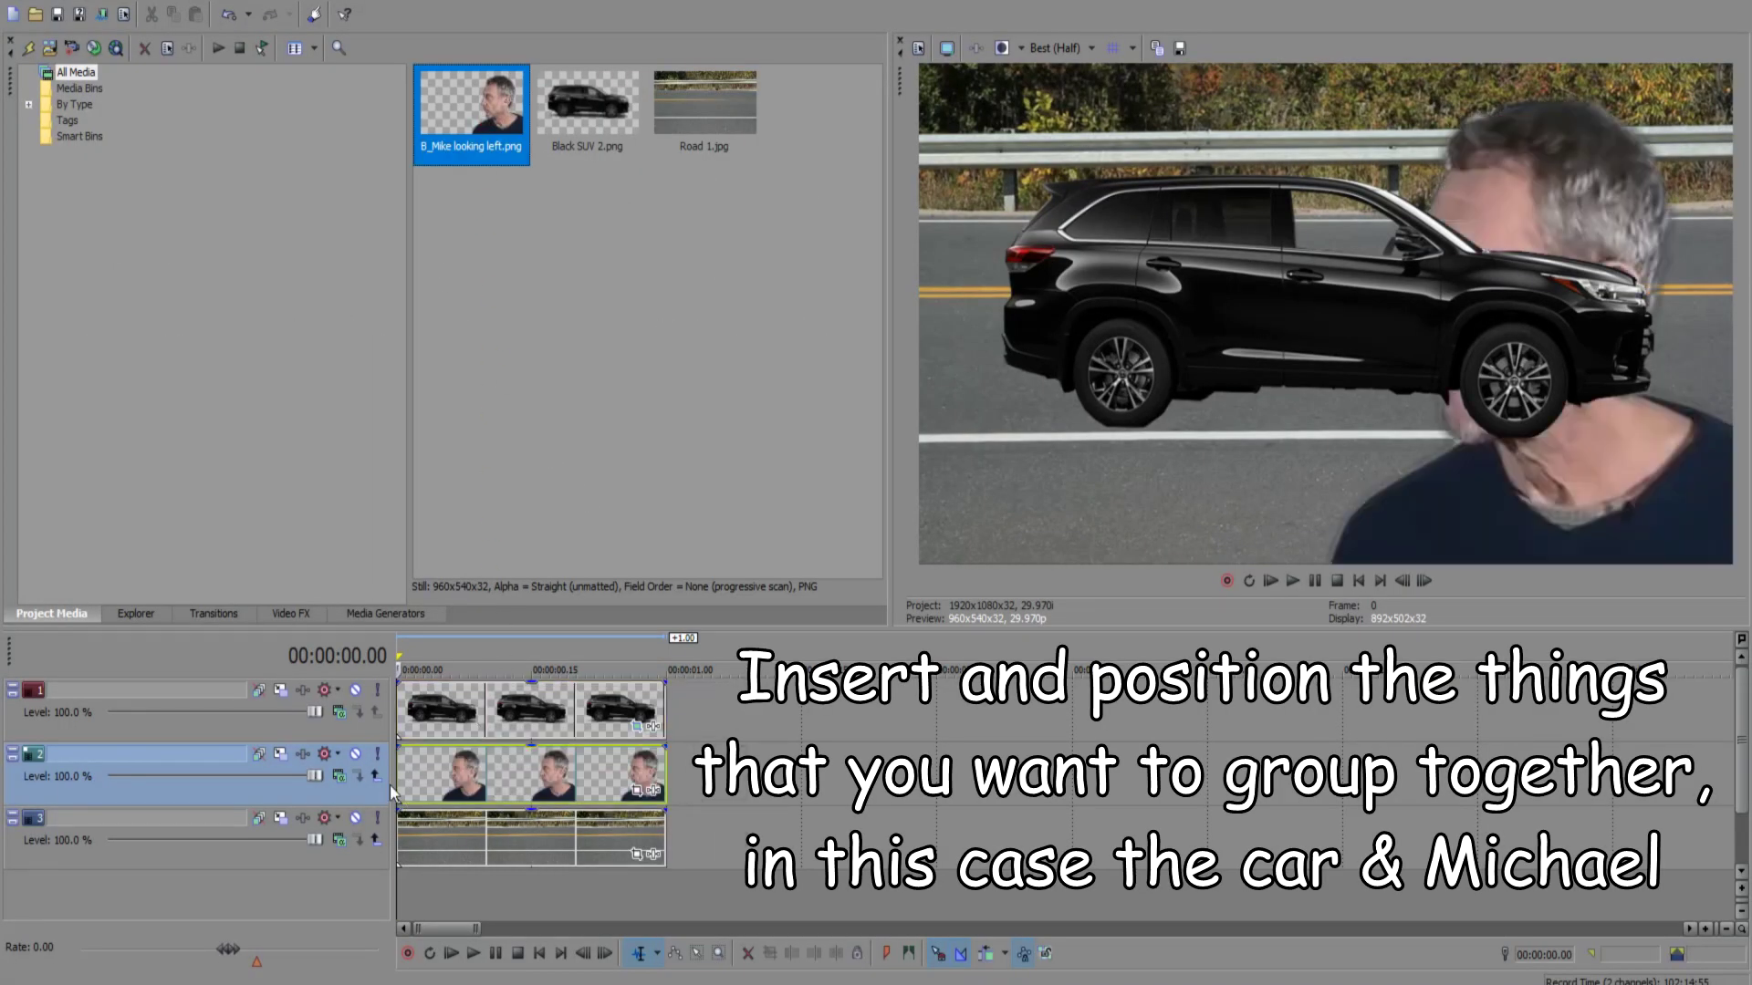
left_click(282, 757)
left_click_drag(264, 233, 566, 324)
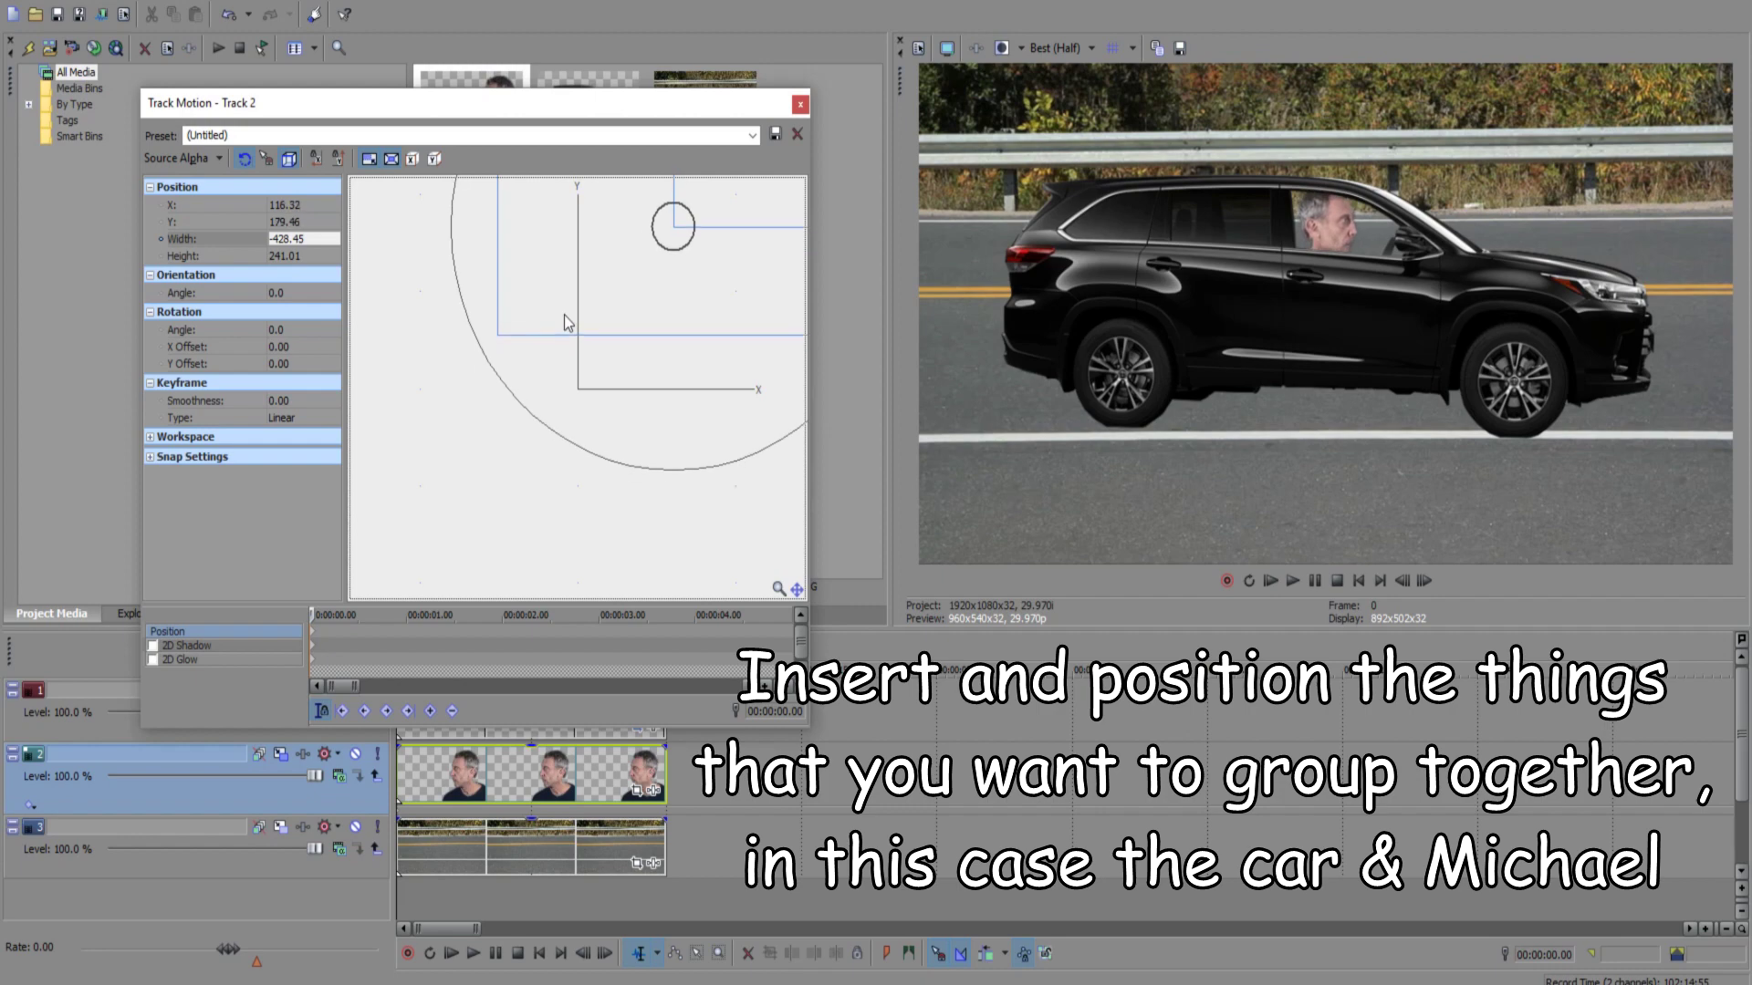
left_click(800, 103)
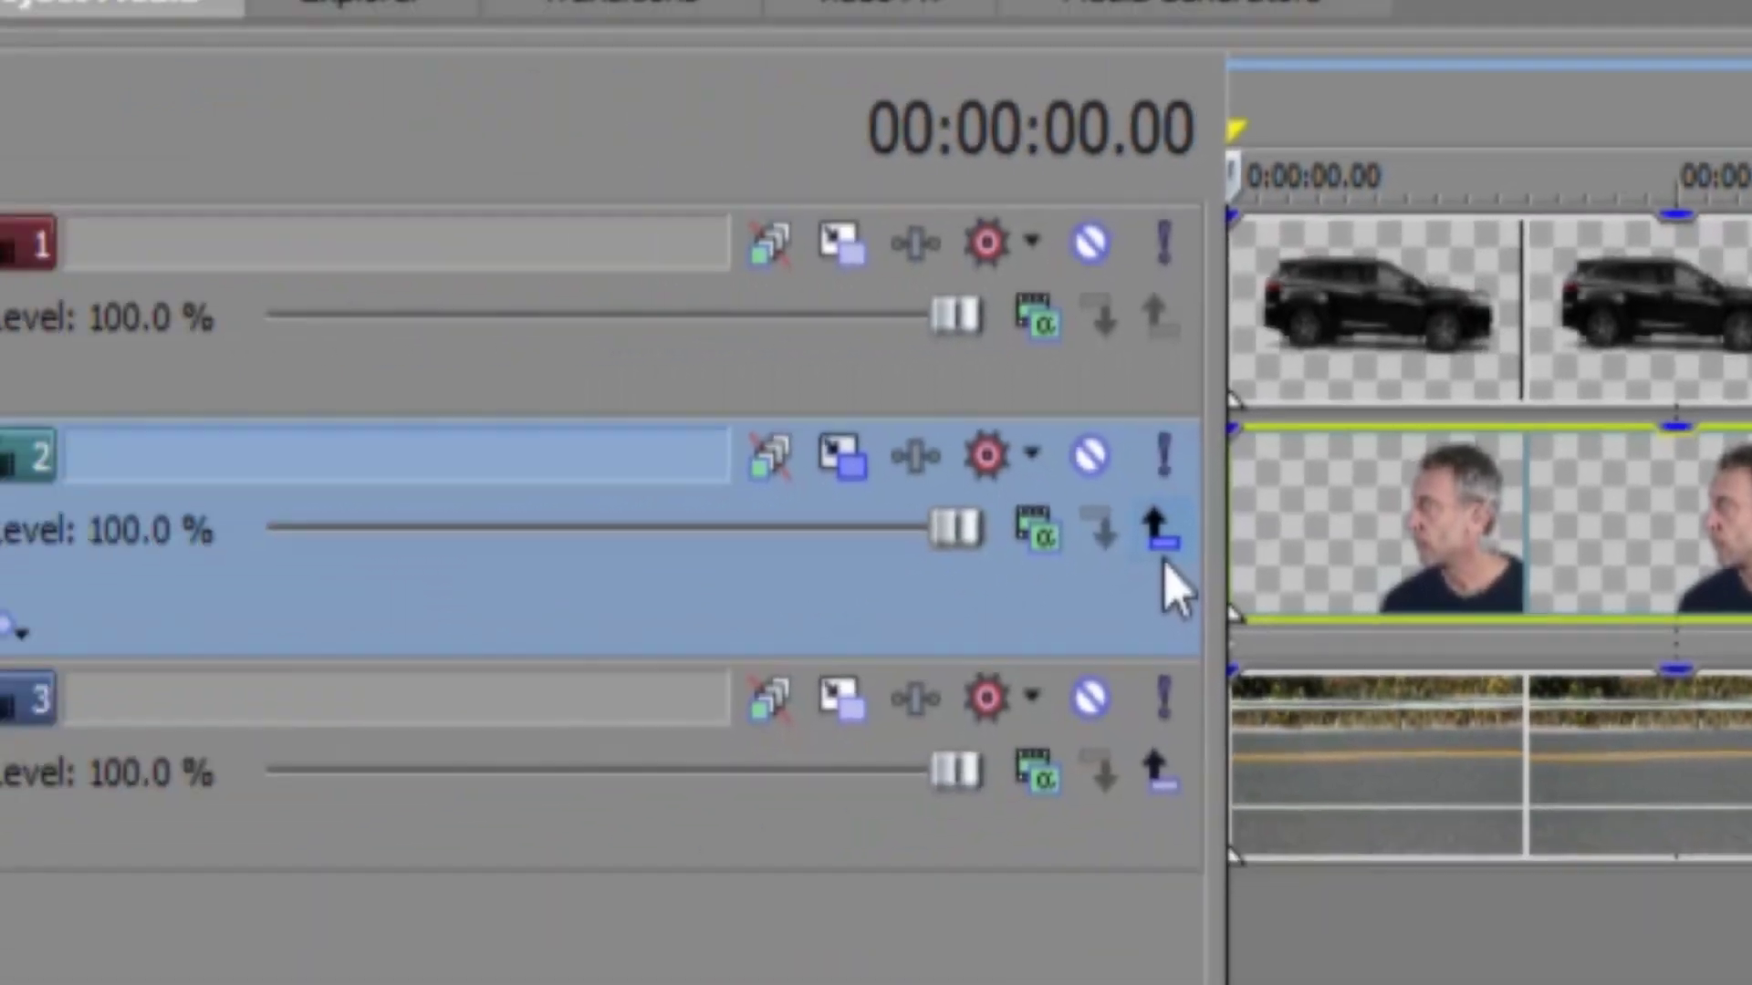
Step: Make track 2 a child of the SUV track and use Parent Motion to shrink and shift both images together
left_click(555, 624)
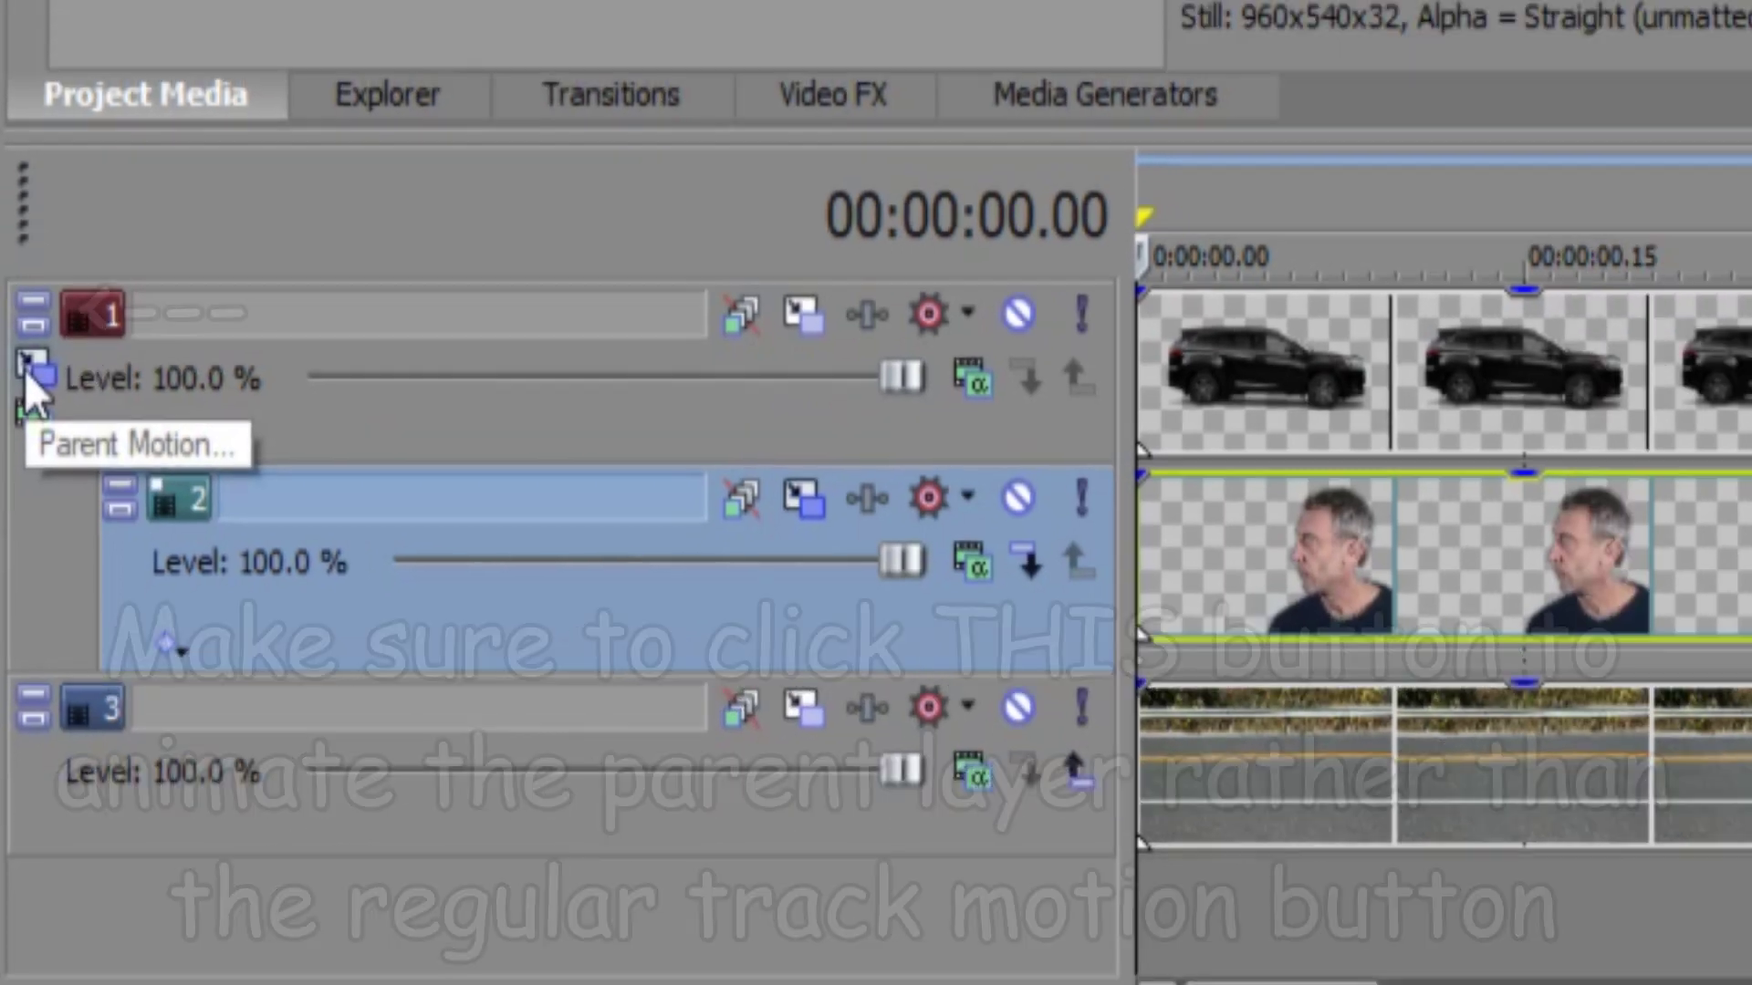
left_click(34, 306)
left_click_drag(695, 288, 590, 344)
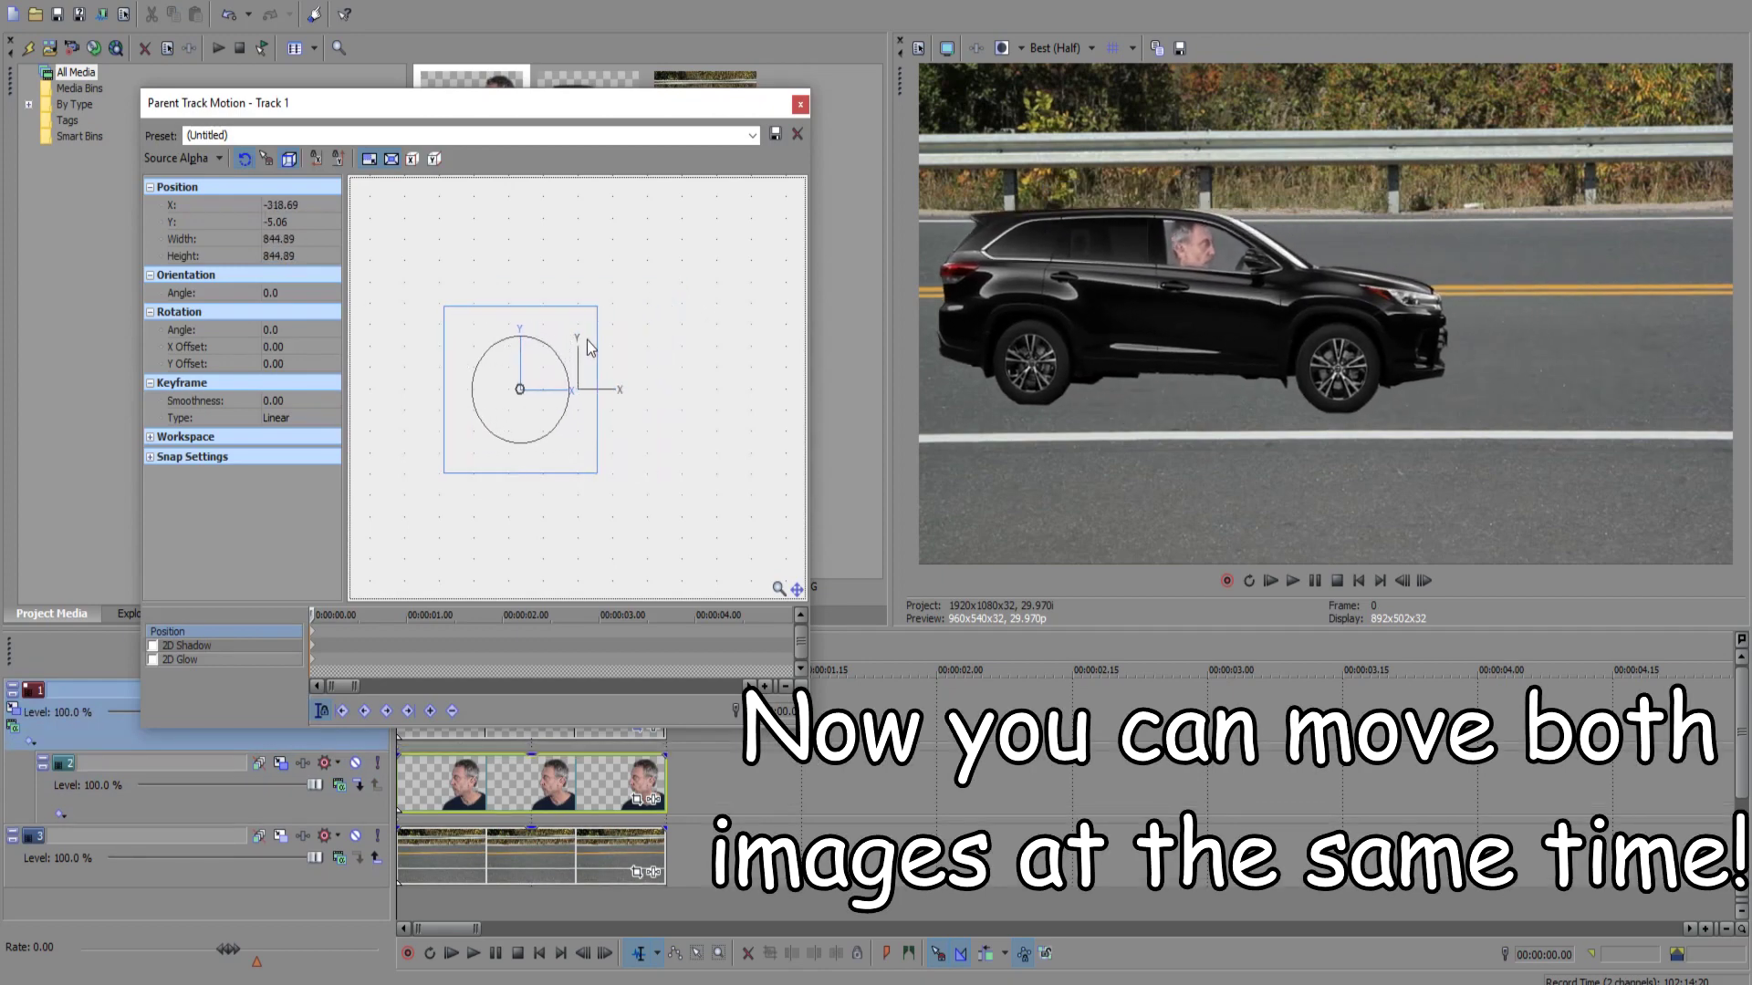
mouse_move(520, 389)
left_mouse_down()
mouse_move(629, 390)
mouse_move(611, 483)
mouse_move(509, 390)
left_mouse_up()
left_click(801, 104)
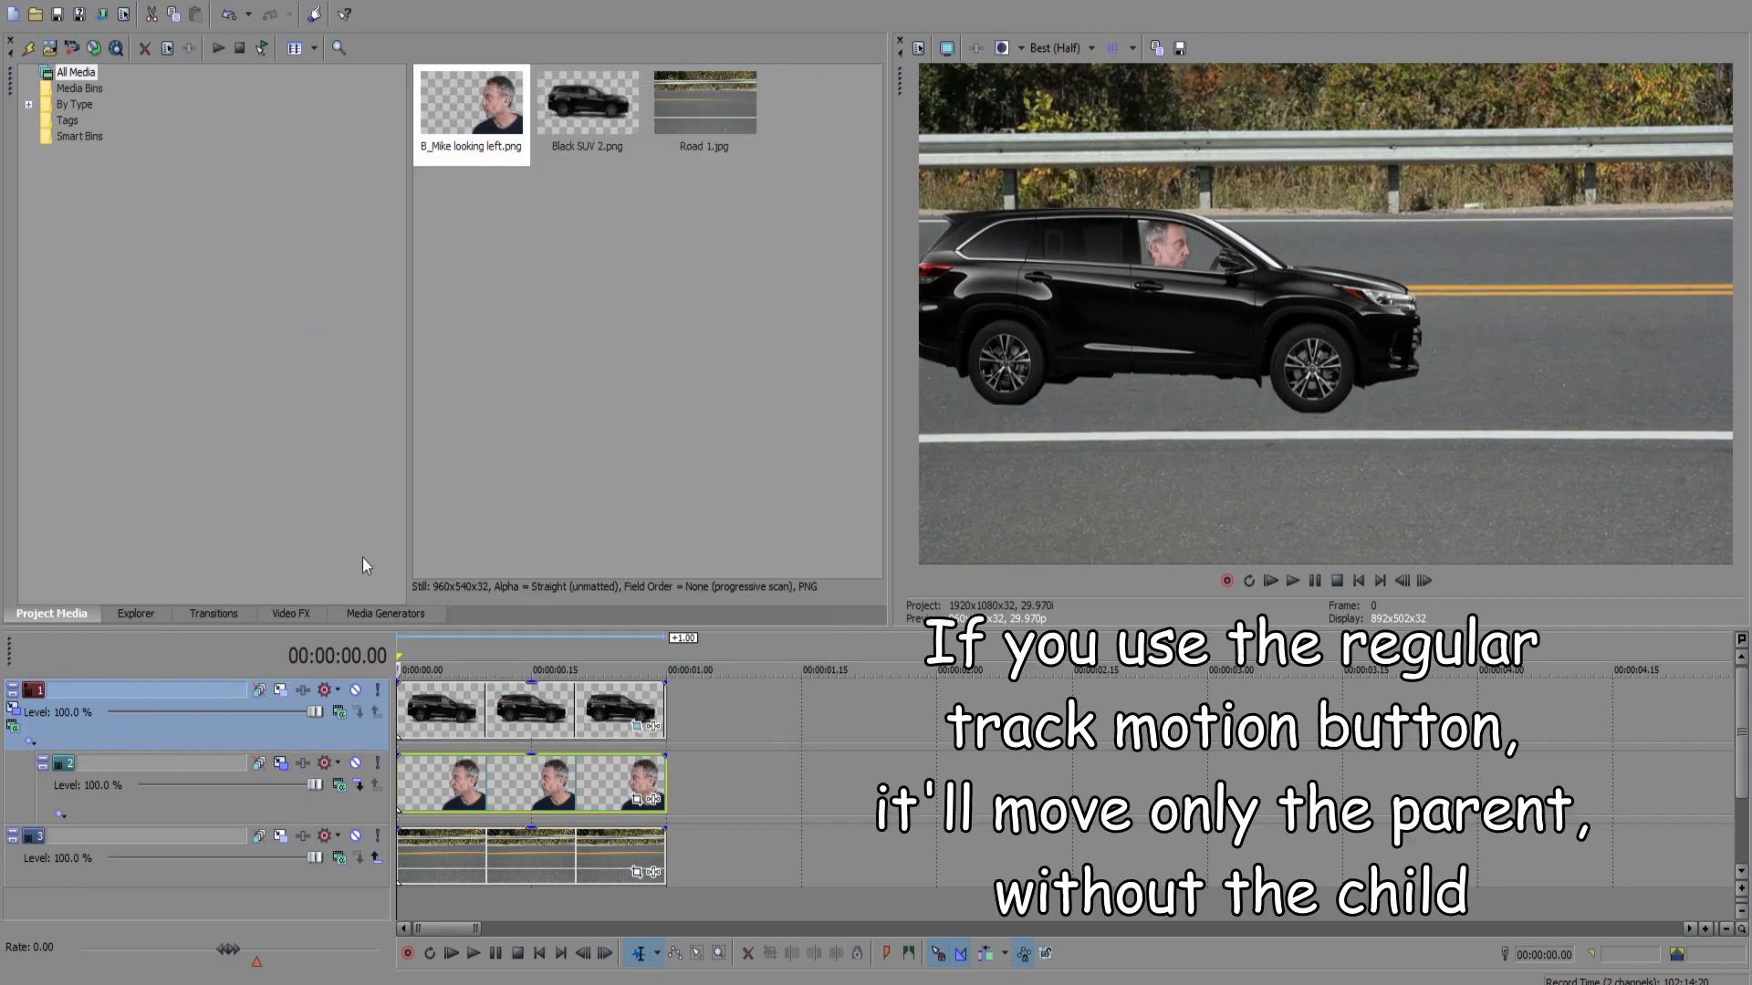
Step: Try moving only the parent SUV image with track 1's regular Track Motion
left_click(280, 690)
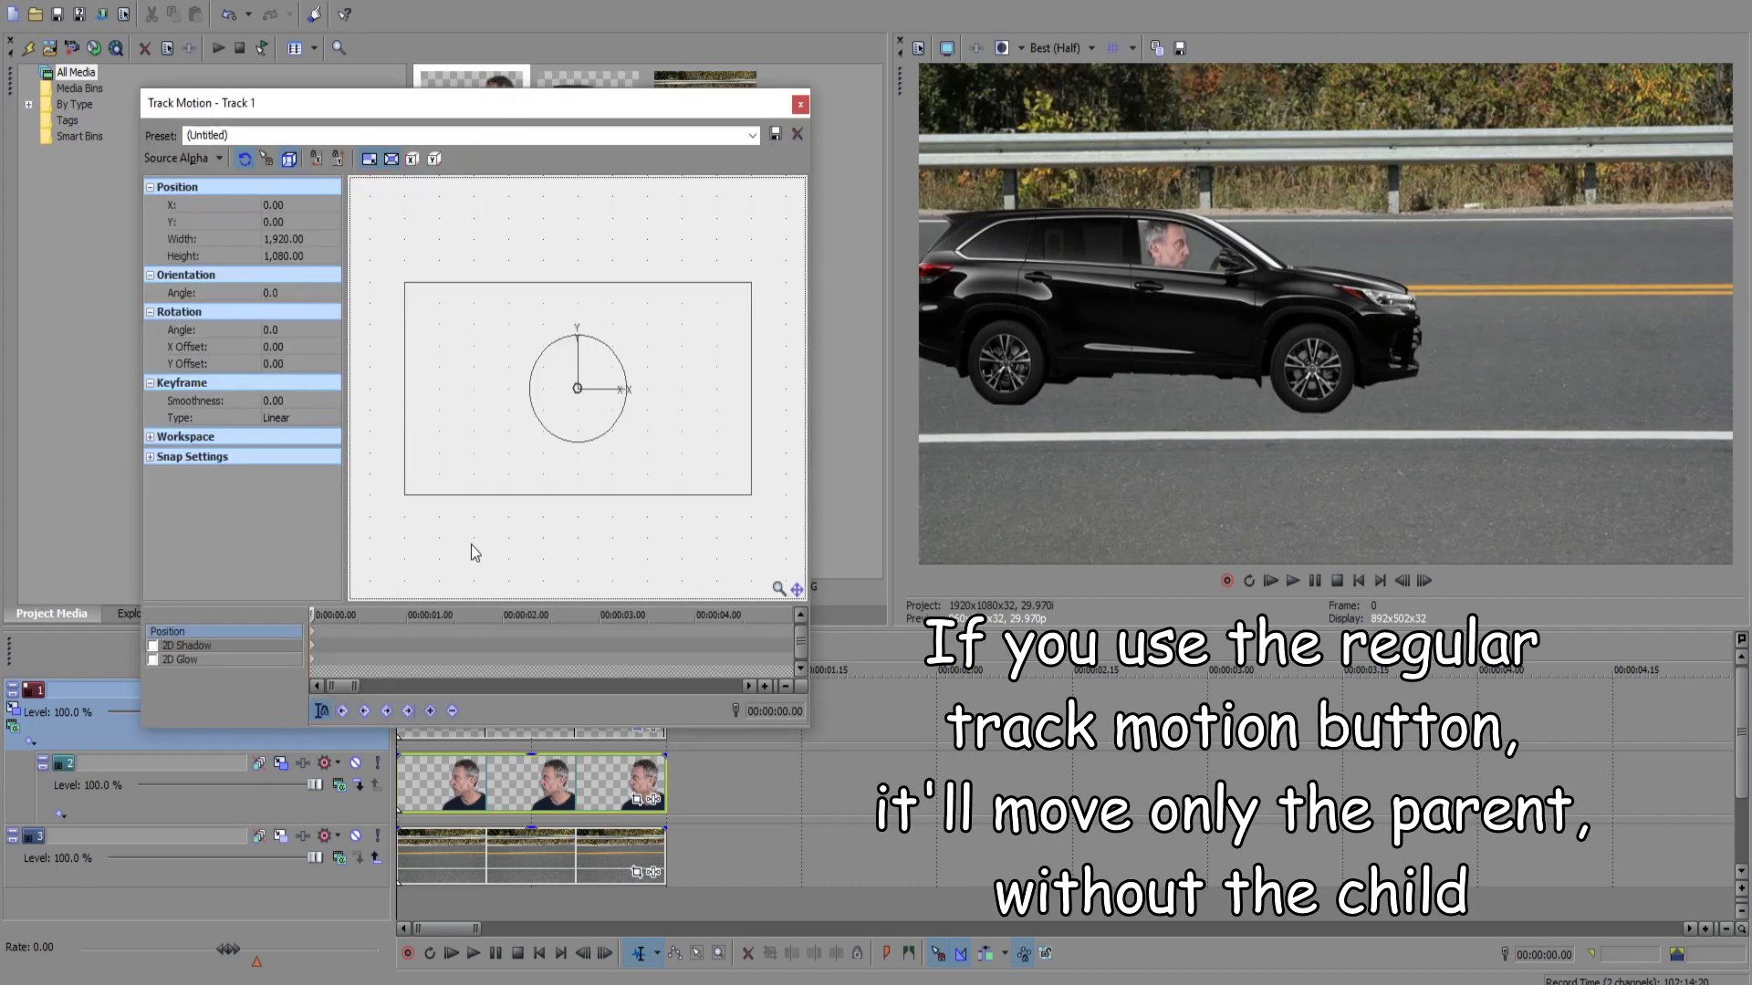
mouse_move(495, 434)
left_mouse_down()
mouse_move(540, 458)
mouse_move(527, 420)
mouse_move(484, 450)
left_mouse_up()
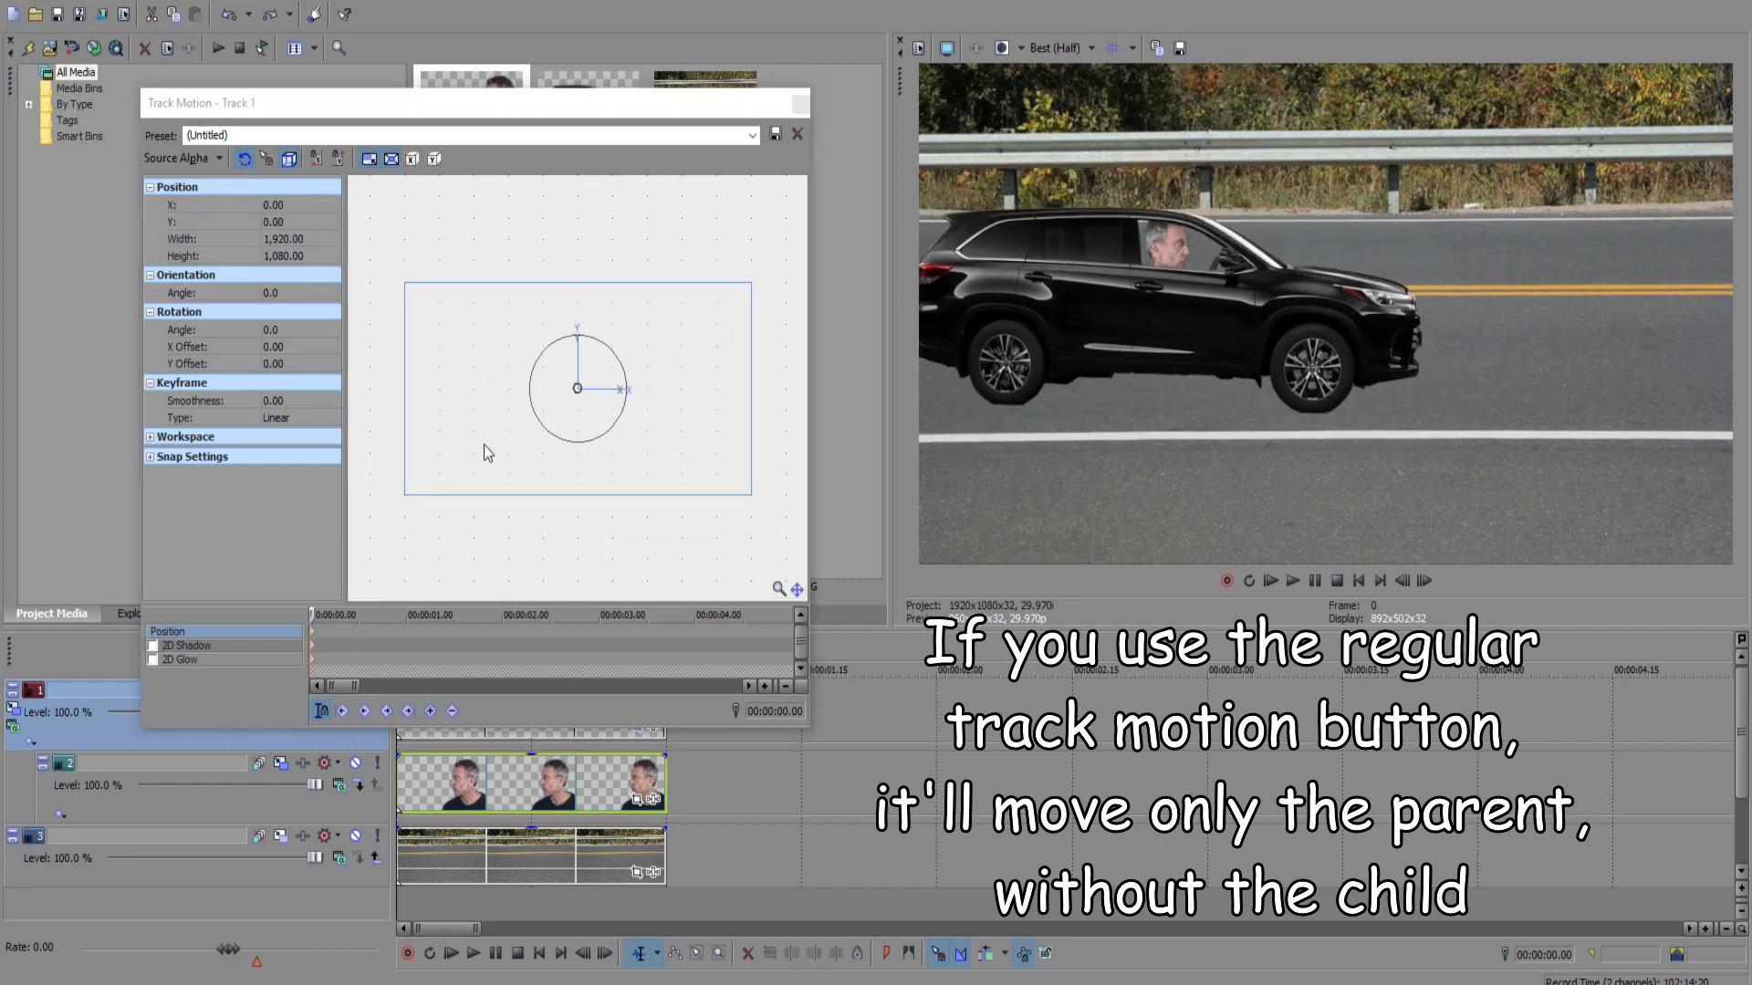
left_click(800, 104)
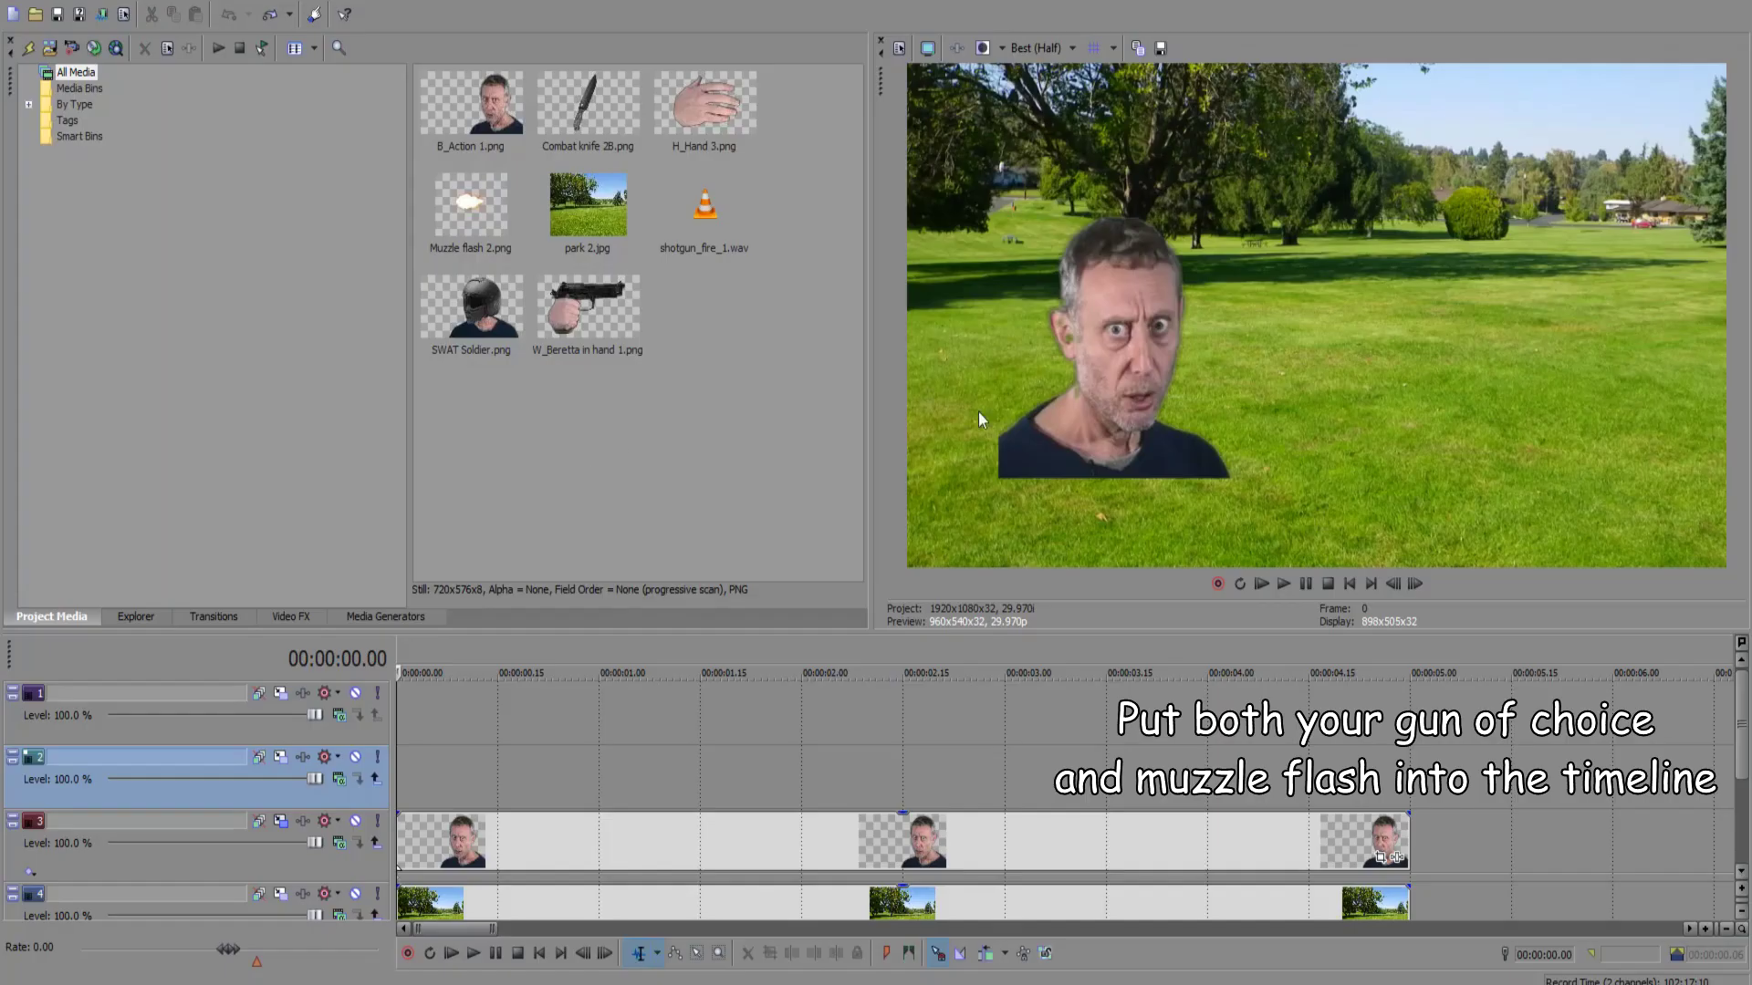
Step: Add W_Beretta in hand 1.png on track 1 and Muzzle flash 2.png on track 2 at the start of the timeline
left_click_drag(593, 313, 381, 693)
left_click_drag(472, 212, 503, 584)
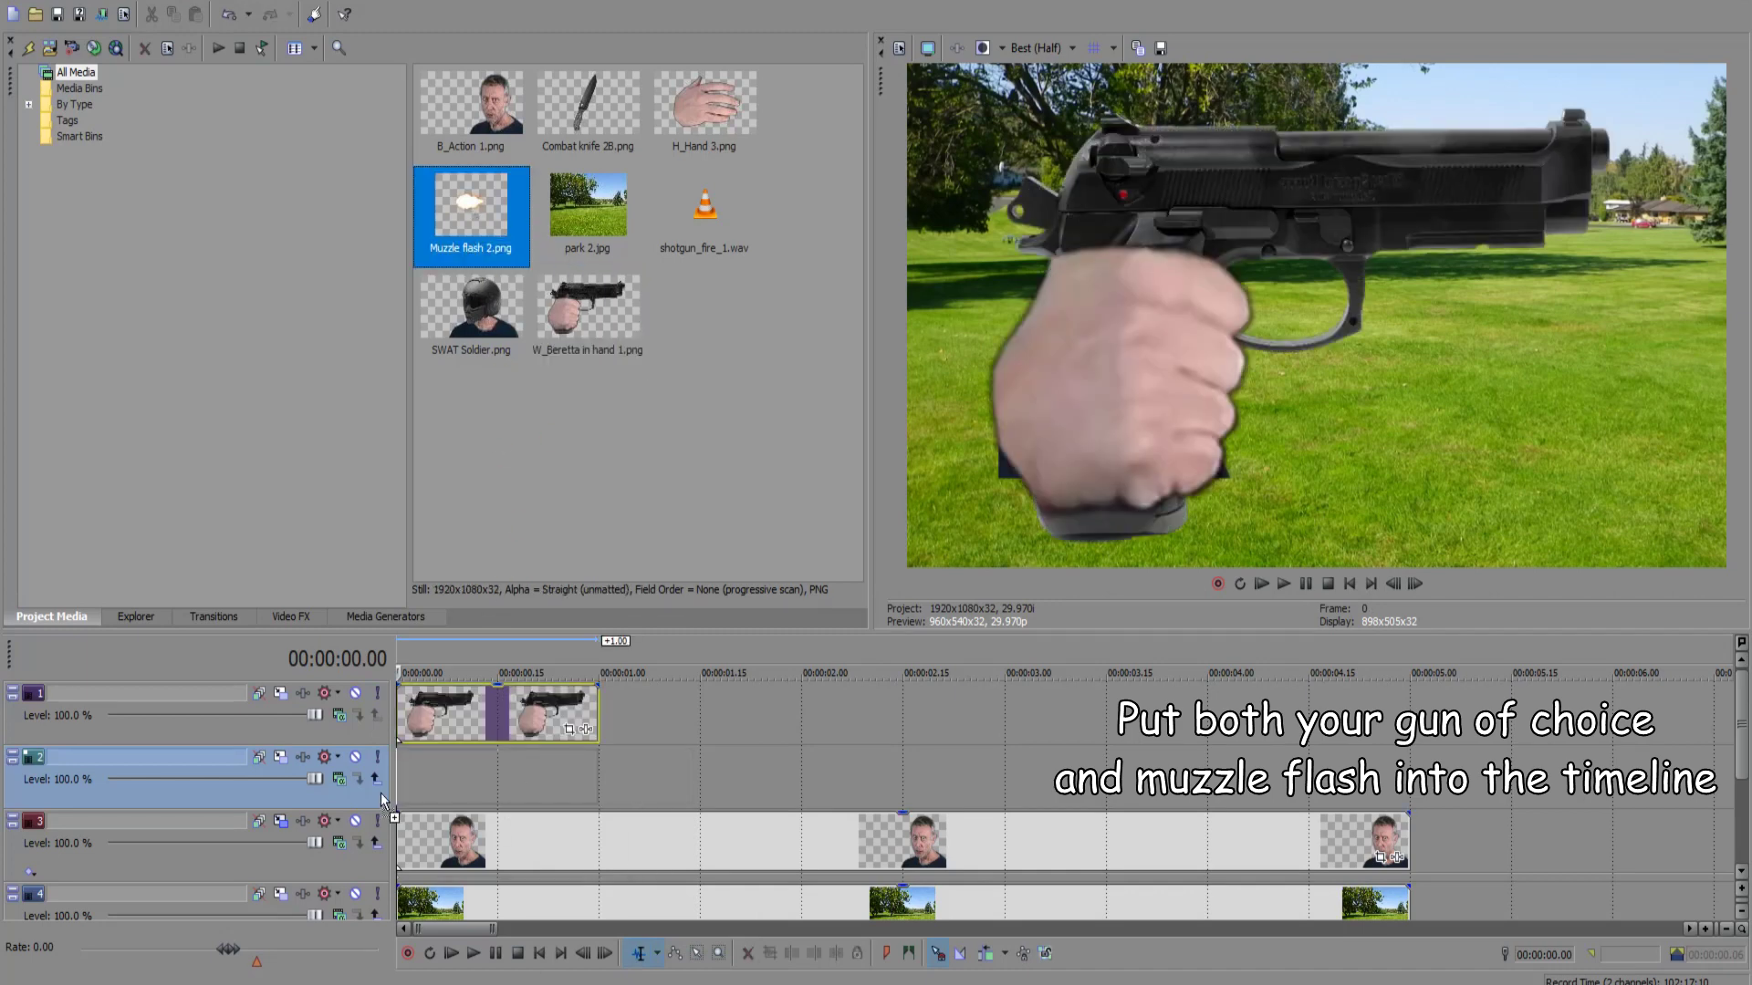
left_click_drag(381, 799, 385, 785)
Step: Set the muzzle flash media's alpha channel to Straight (unmatted)
right_click(456, 774)
left_click(483, 752)
left_click(788, 146)
left_click(883, 508)
left_click(903, 542)
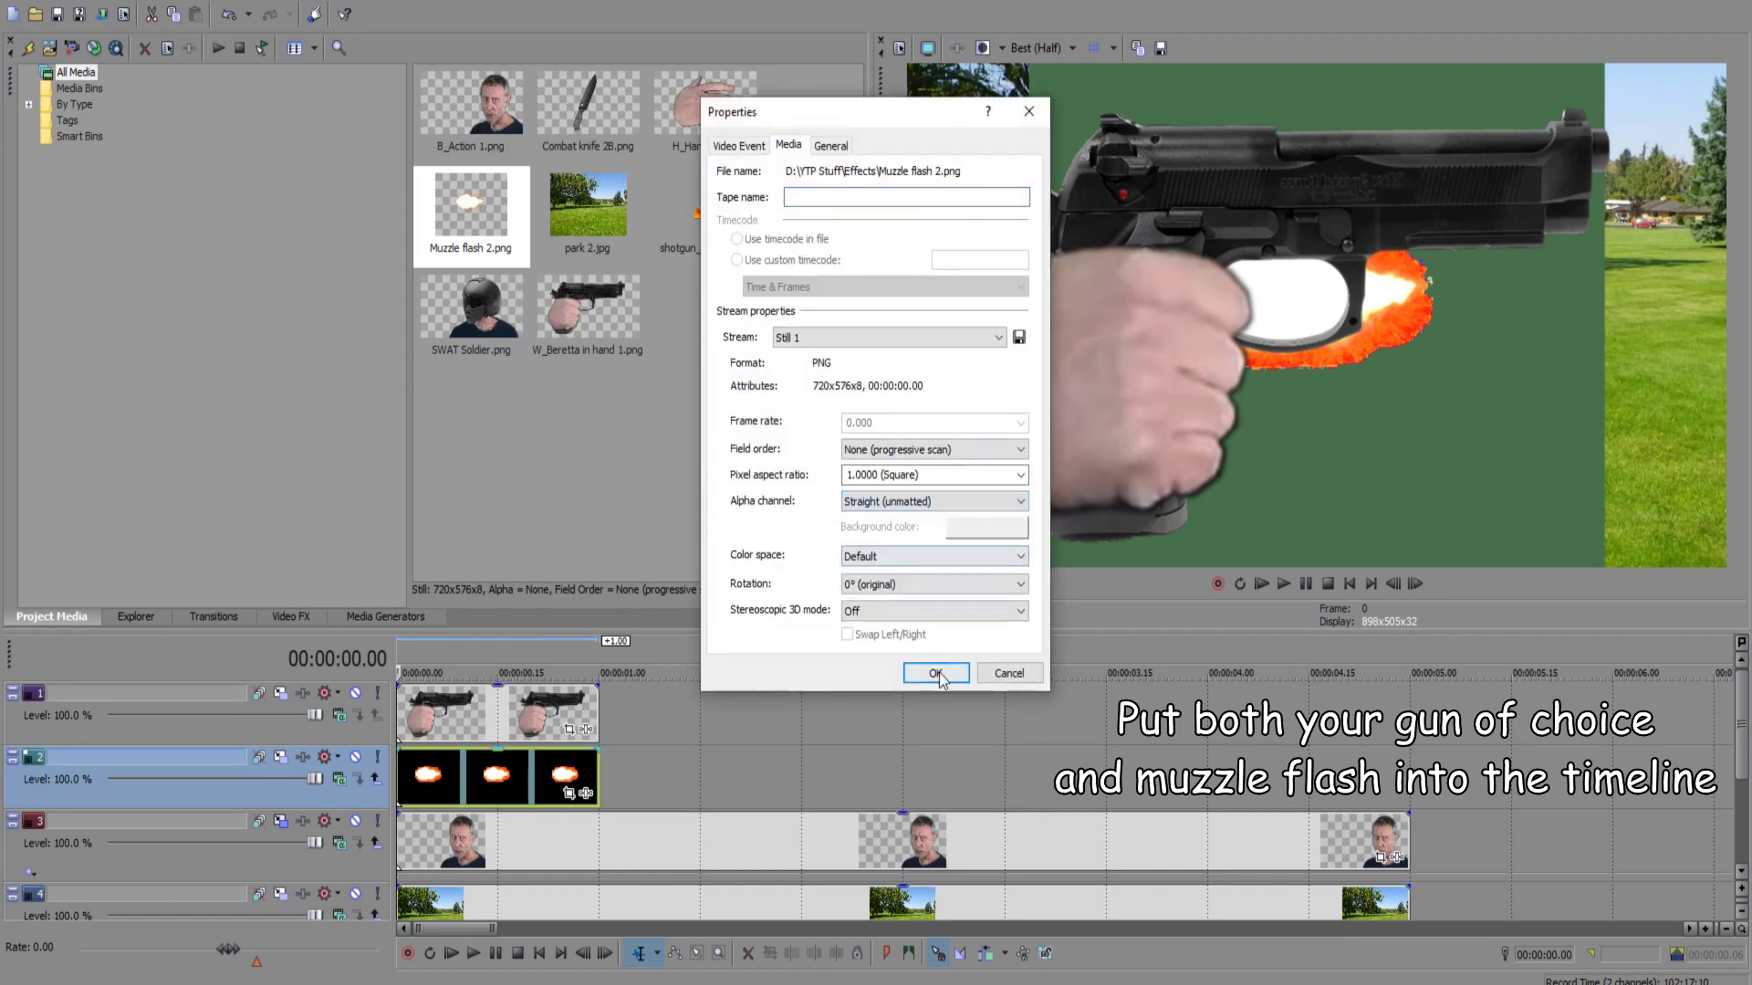
left_click(936, 673)
Step: Scale and position the pistol and muzzle flash with Track Motion so the flash sits at the barrel's end and both fit on screen
left_click(284, 698)
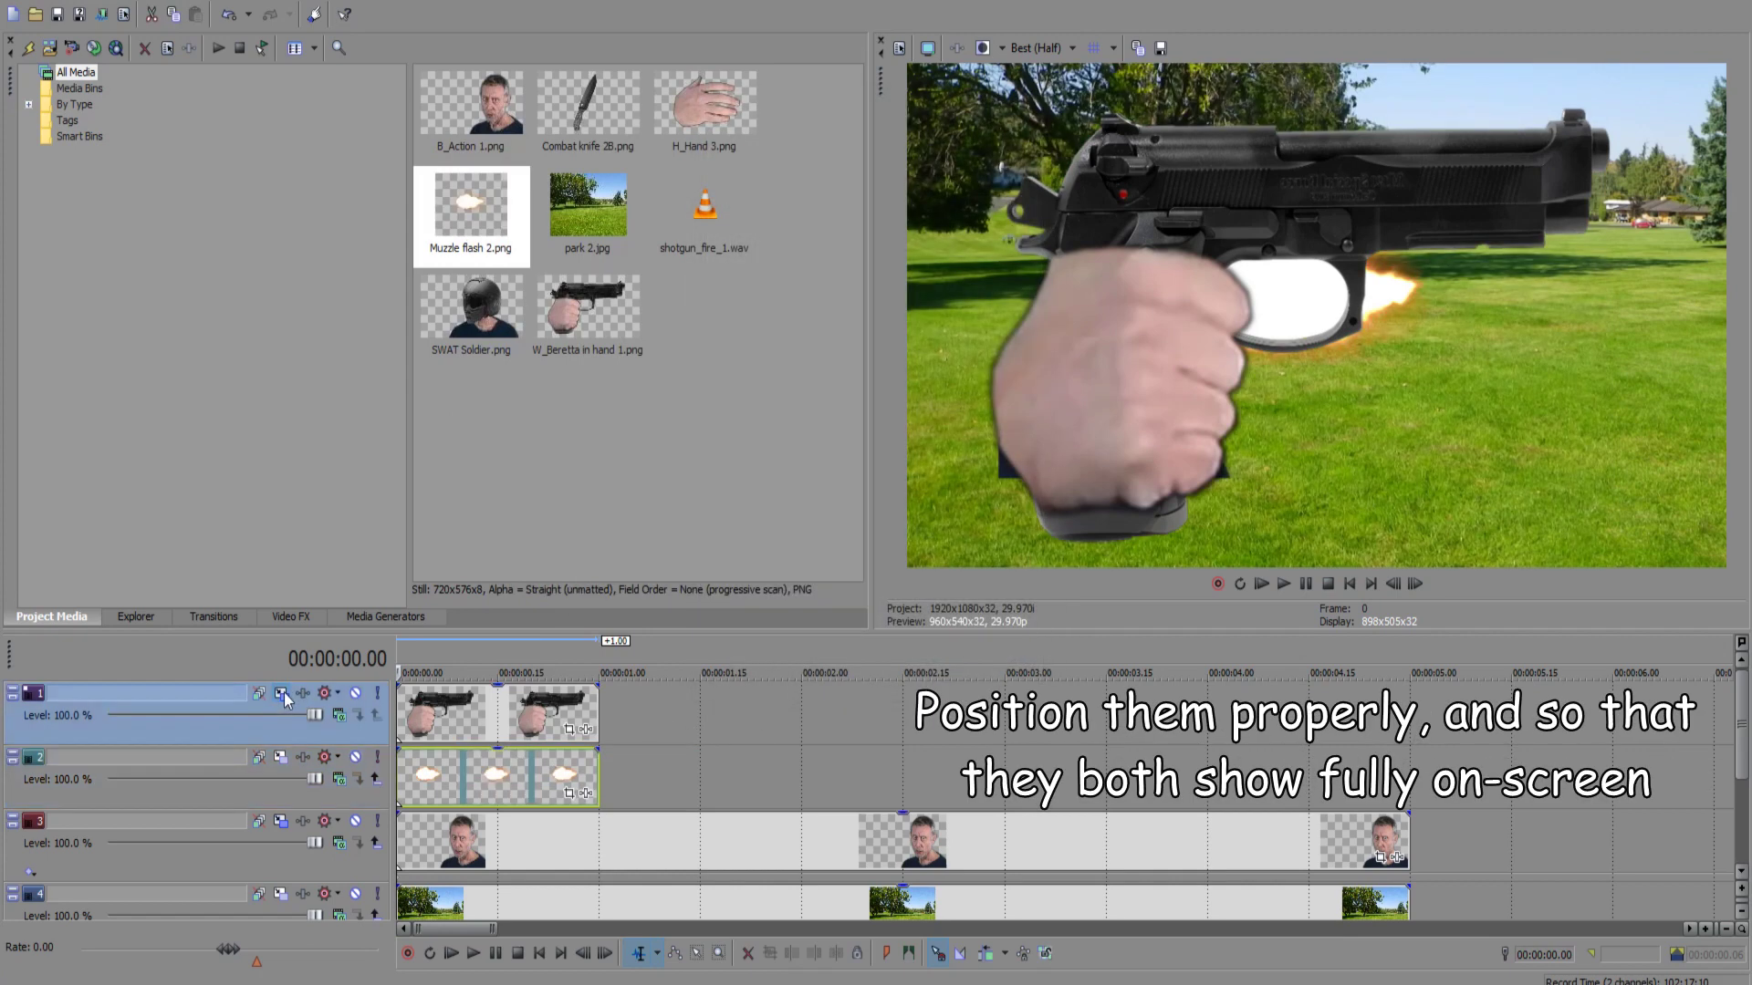
left_click_drag(712, 260, 566, 383)
key("Down")
scroll(469, 436, "up", 3)
left_click_drag(469, 431, 565, 391)
left_click_drag(399, 190, 434, 212)
scroll(564, 322, "up", 3)
left_click_drag(564, 326, 649, 352)
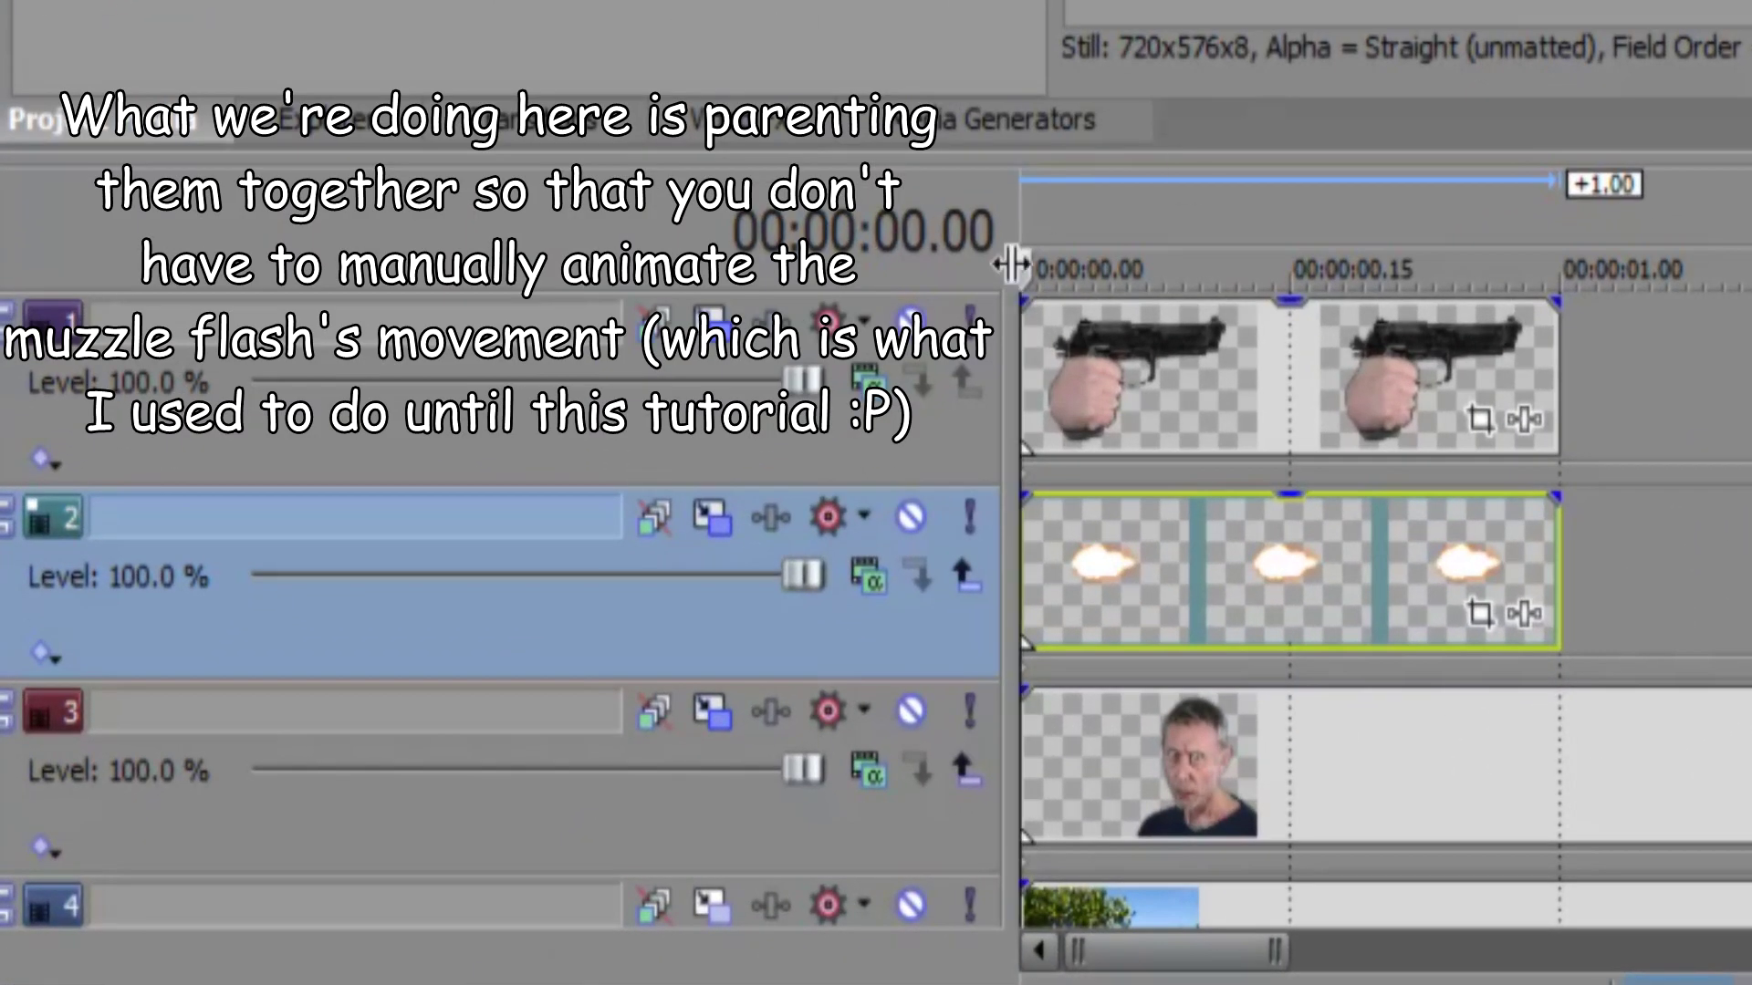
Step: Make the muzzle flash track a child of the pistol track and mute it
left_click(965, 577)
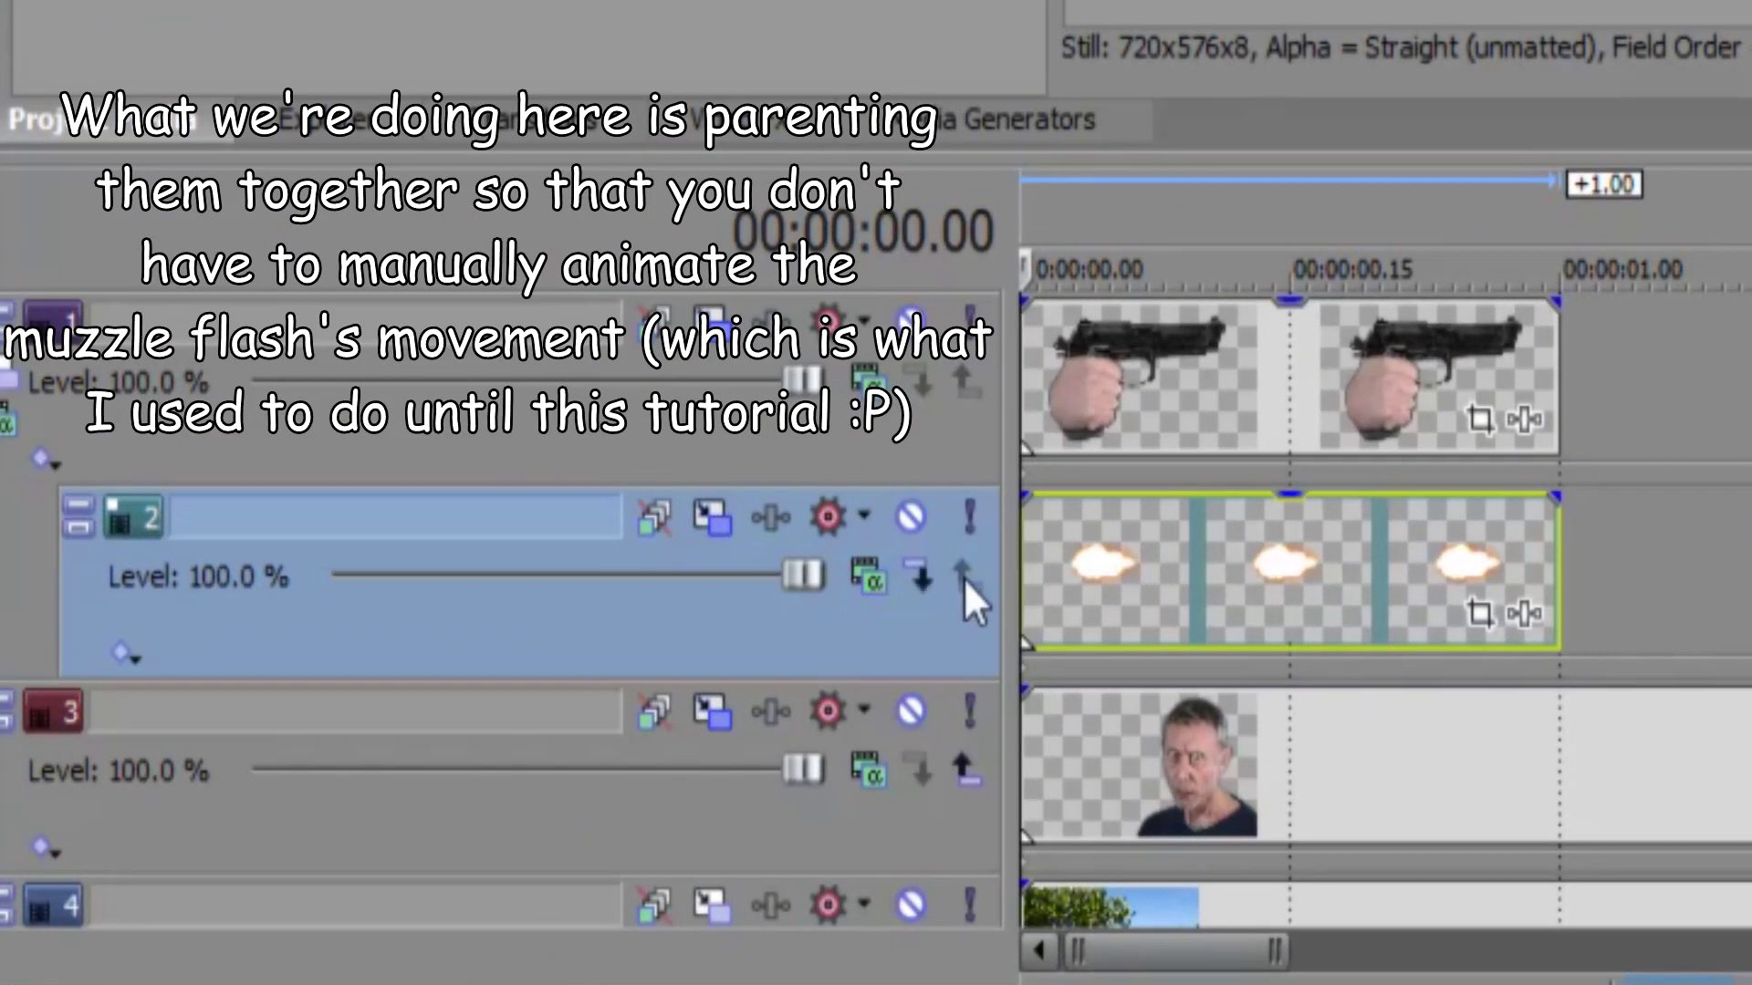
left_click(919, 533)
Step: Animate the pistol with Parent Motion from a small lowered pose at a 46.1 angle up to a level aim at frame 14
left_click(7, 376)
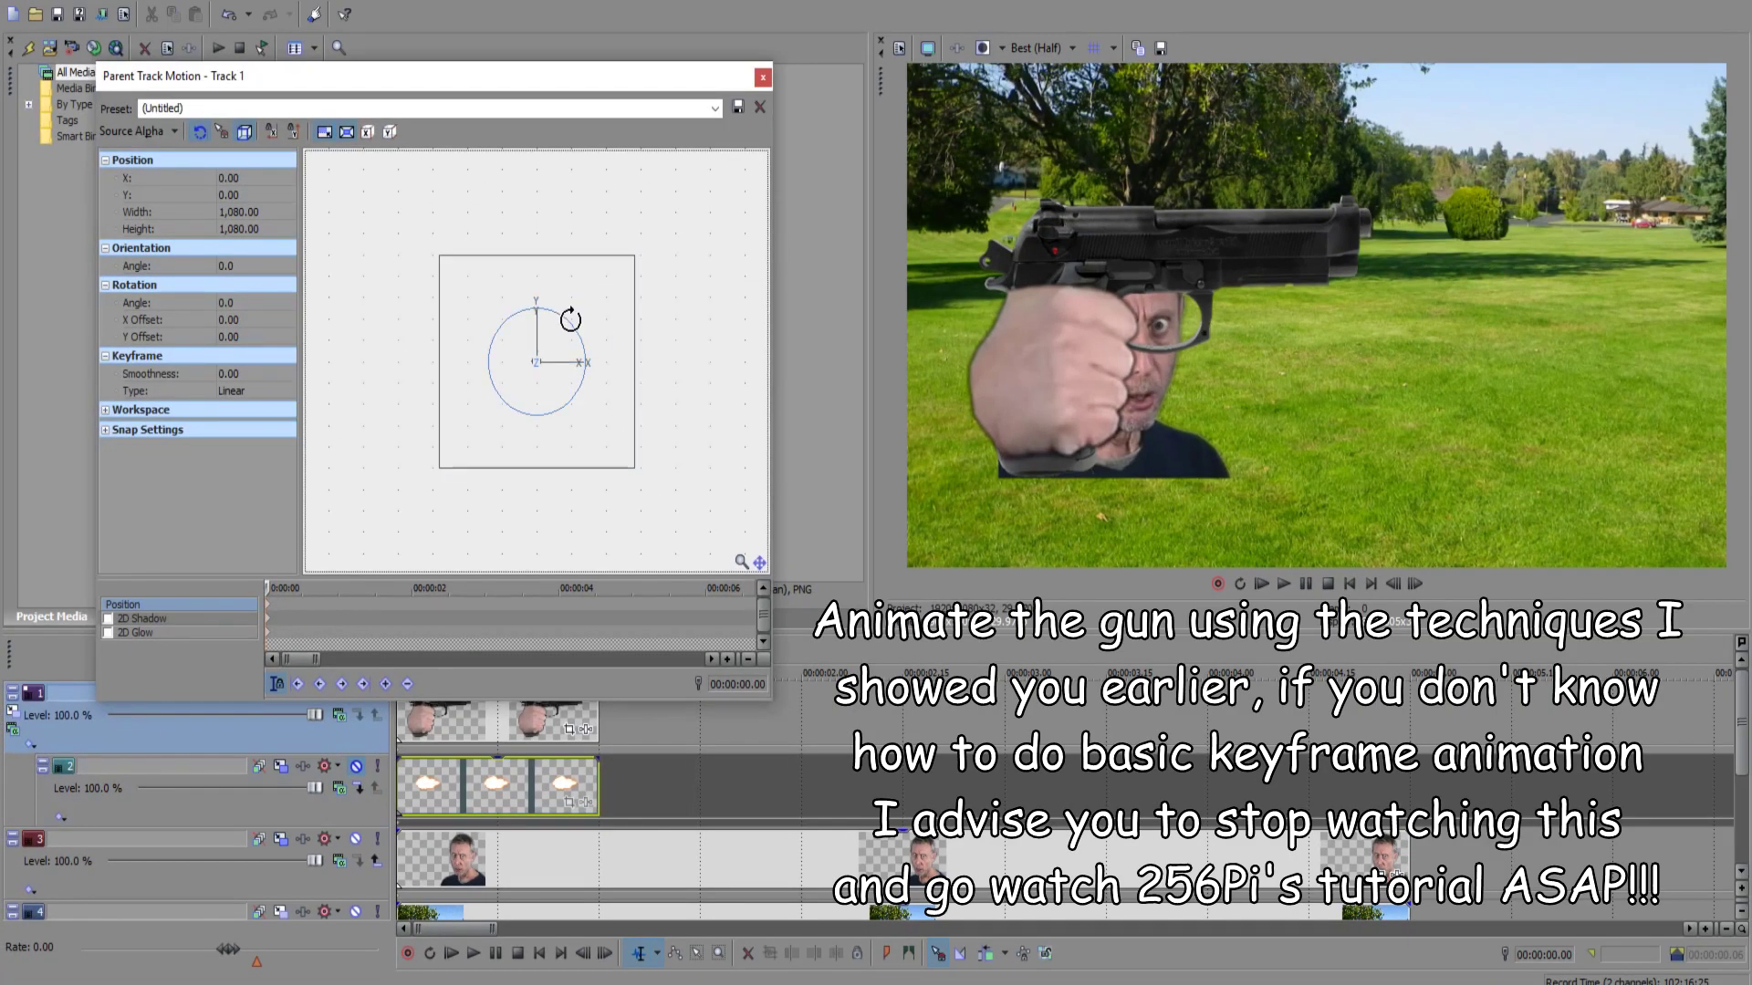
left_click_drag(570, 319, 485, 456)
left_click(1283, 586)
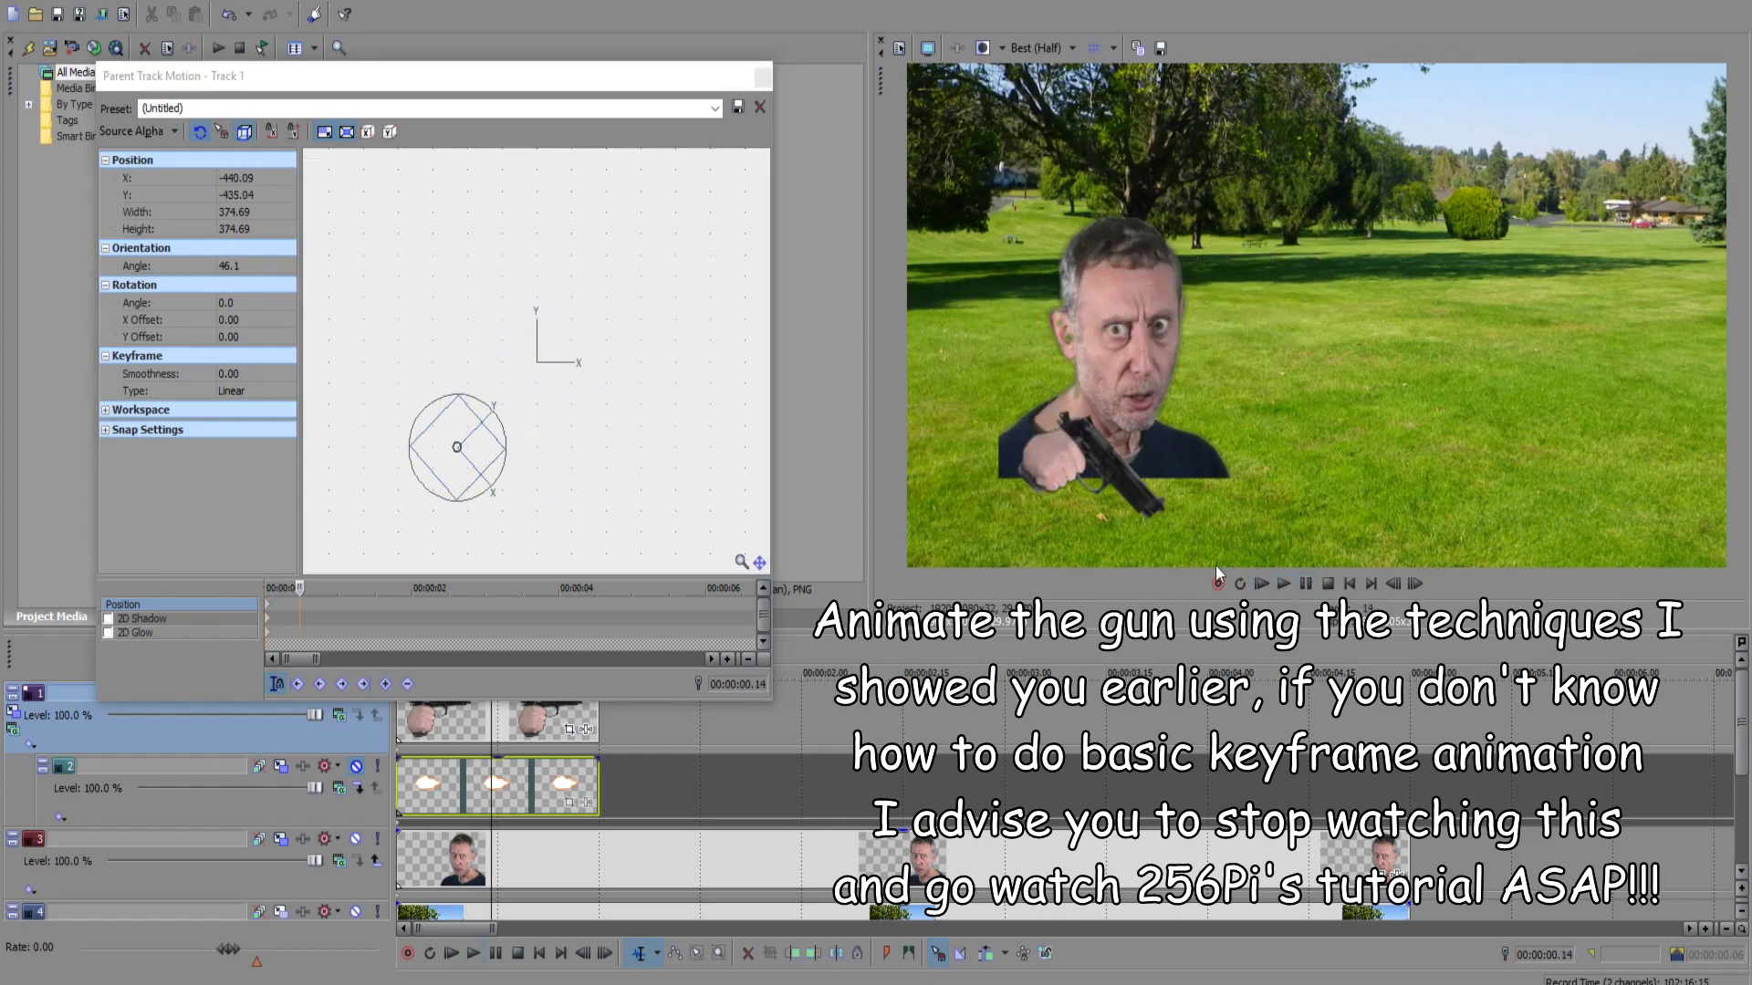
left_click_drag(501, 461, 605, 434)
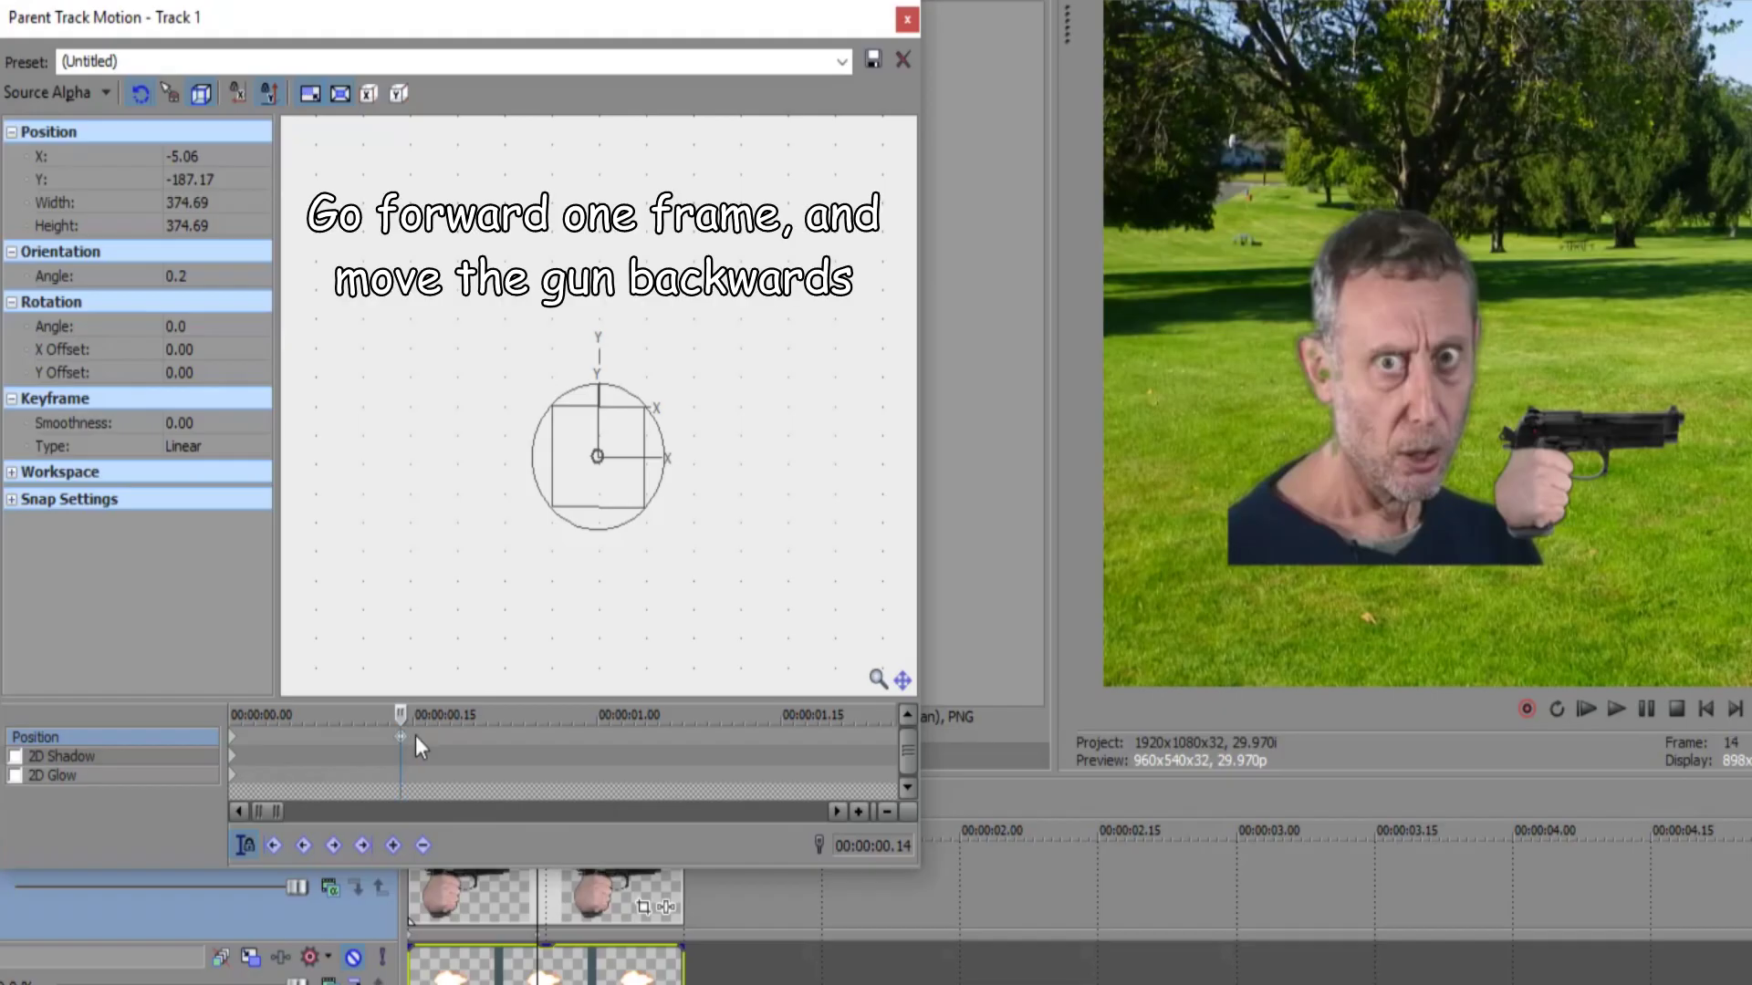
Step: Add recoil by moving the pistol backwards to X -65.82 at frame 15 and pasting the frame 14 aiming keyframe at frame 20
left_click(415, 735)
left_click_drag(608, 493, 593, 493)
left_click(400, 739)
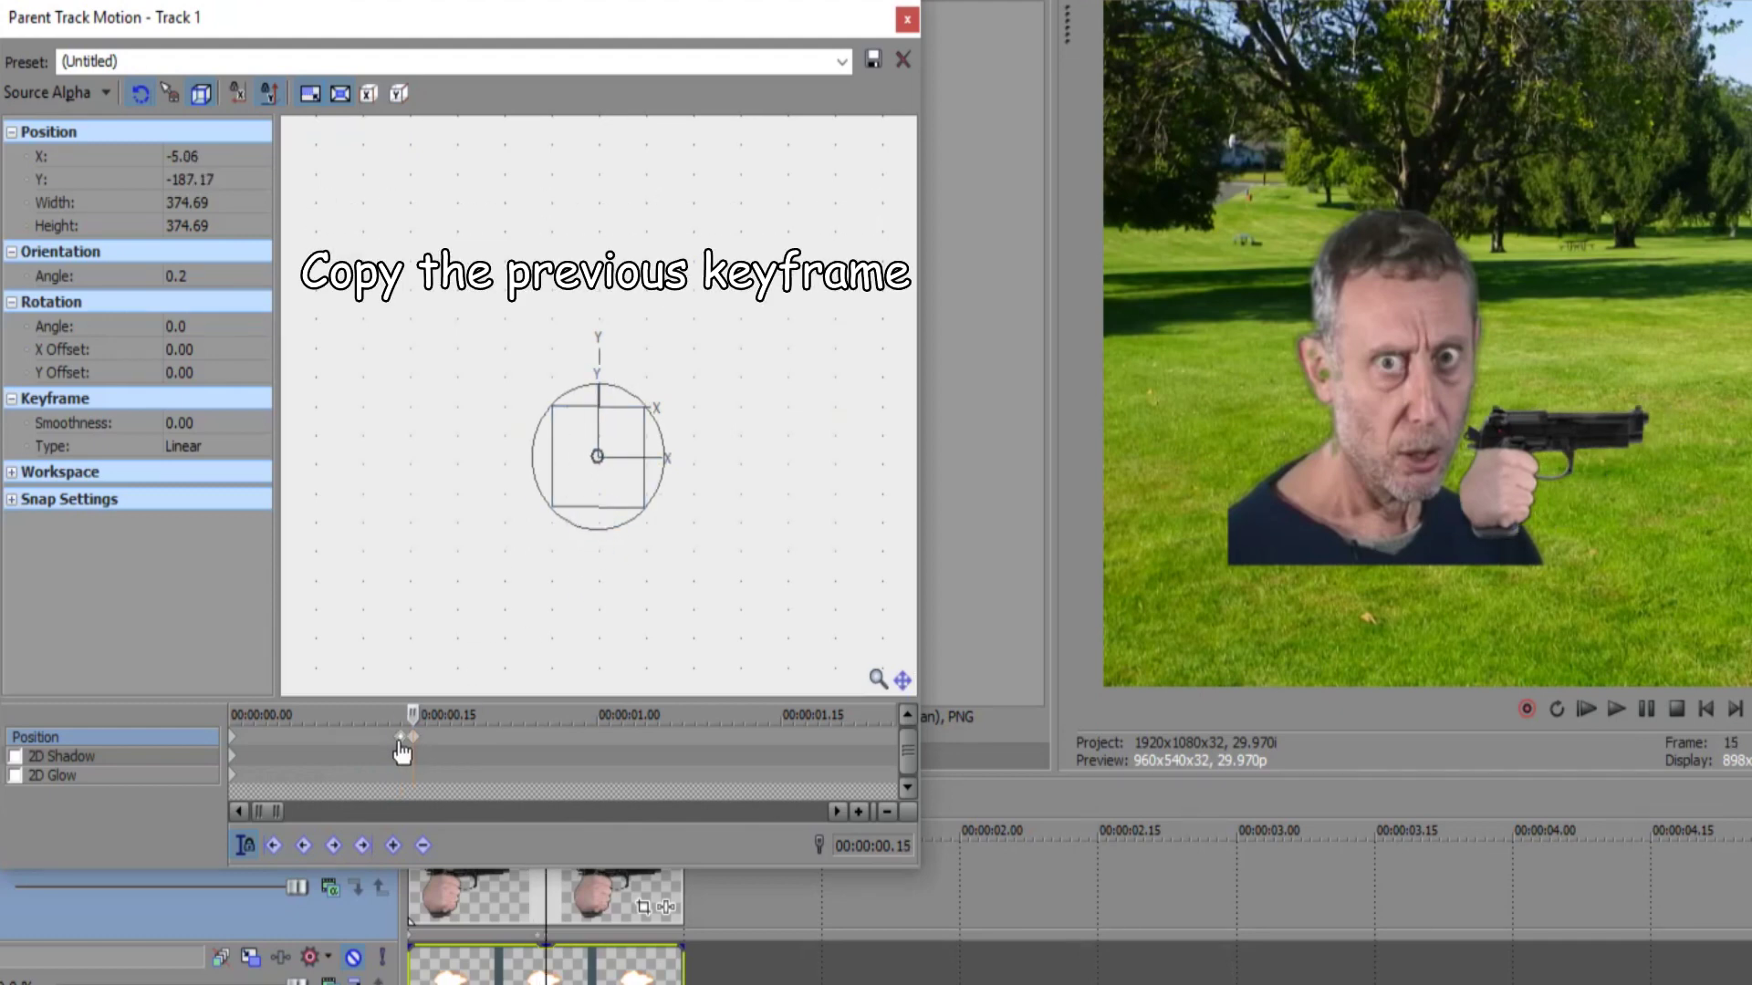
left_click(412, 739)
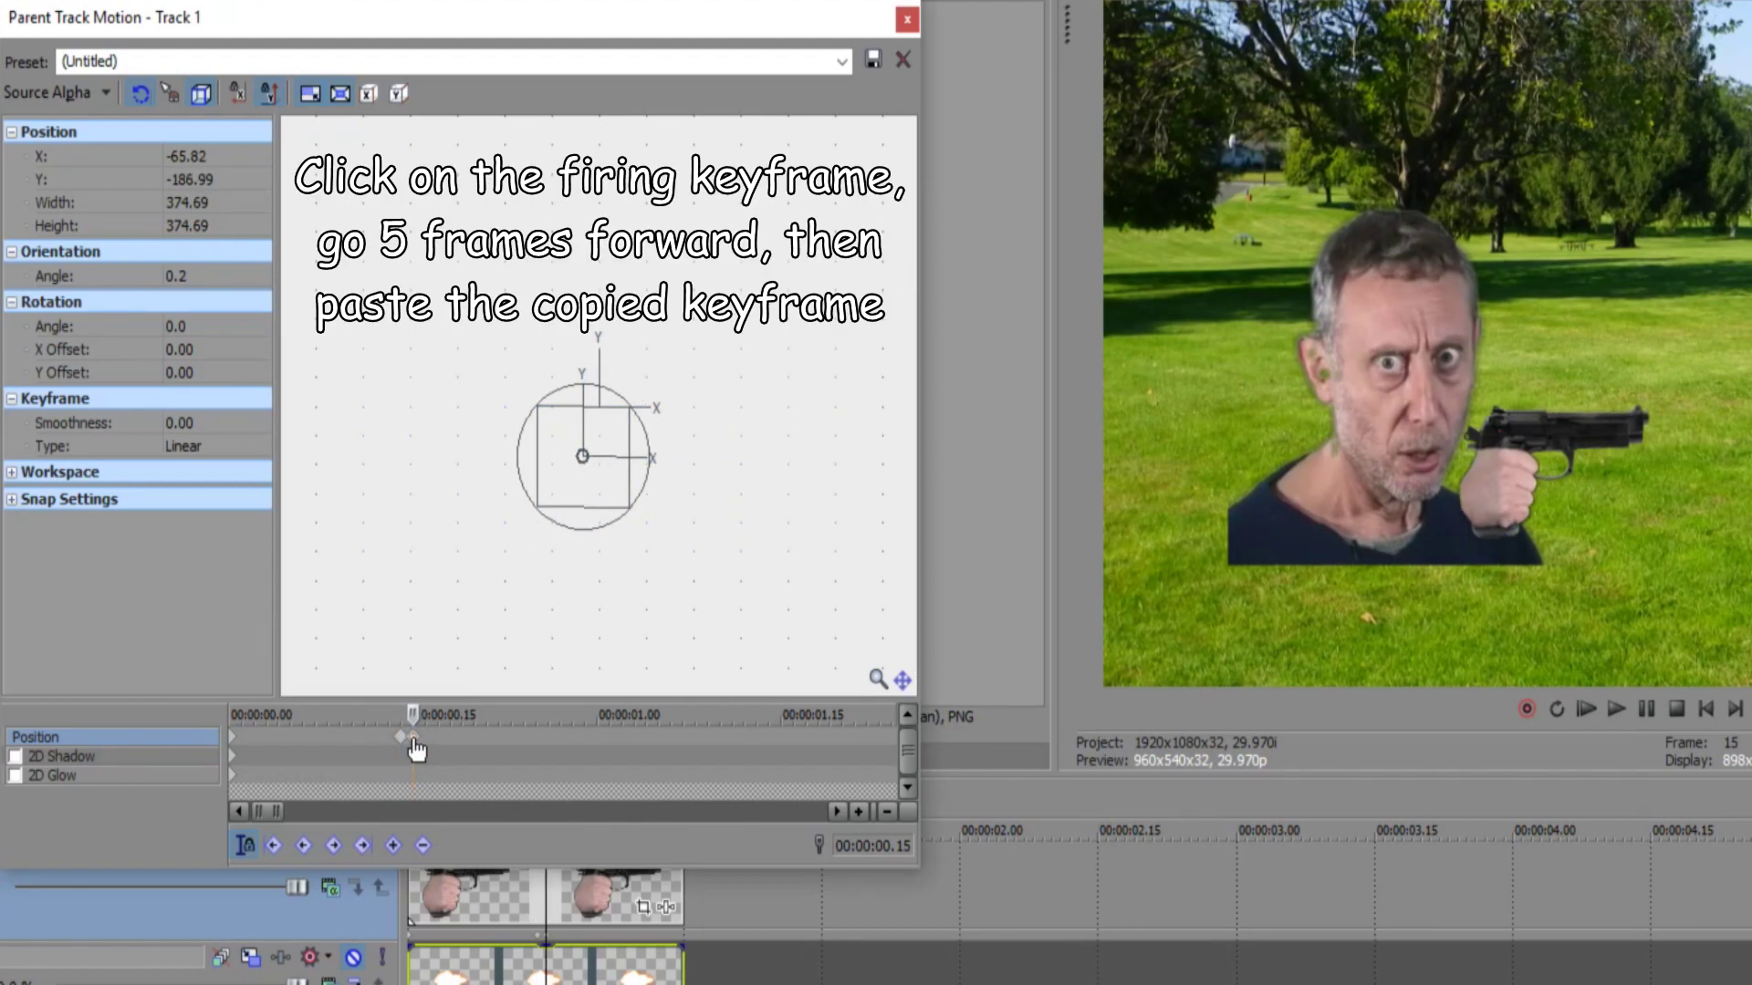
key("Right")
key("Right")
key("Right")
key("Right")
key("ctrl+v")
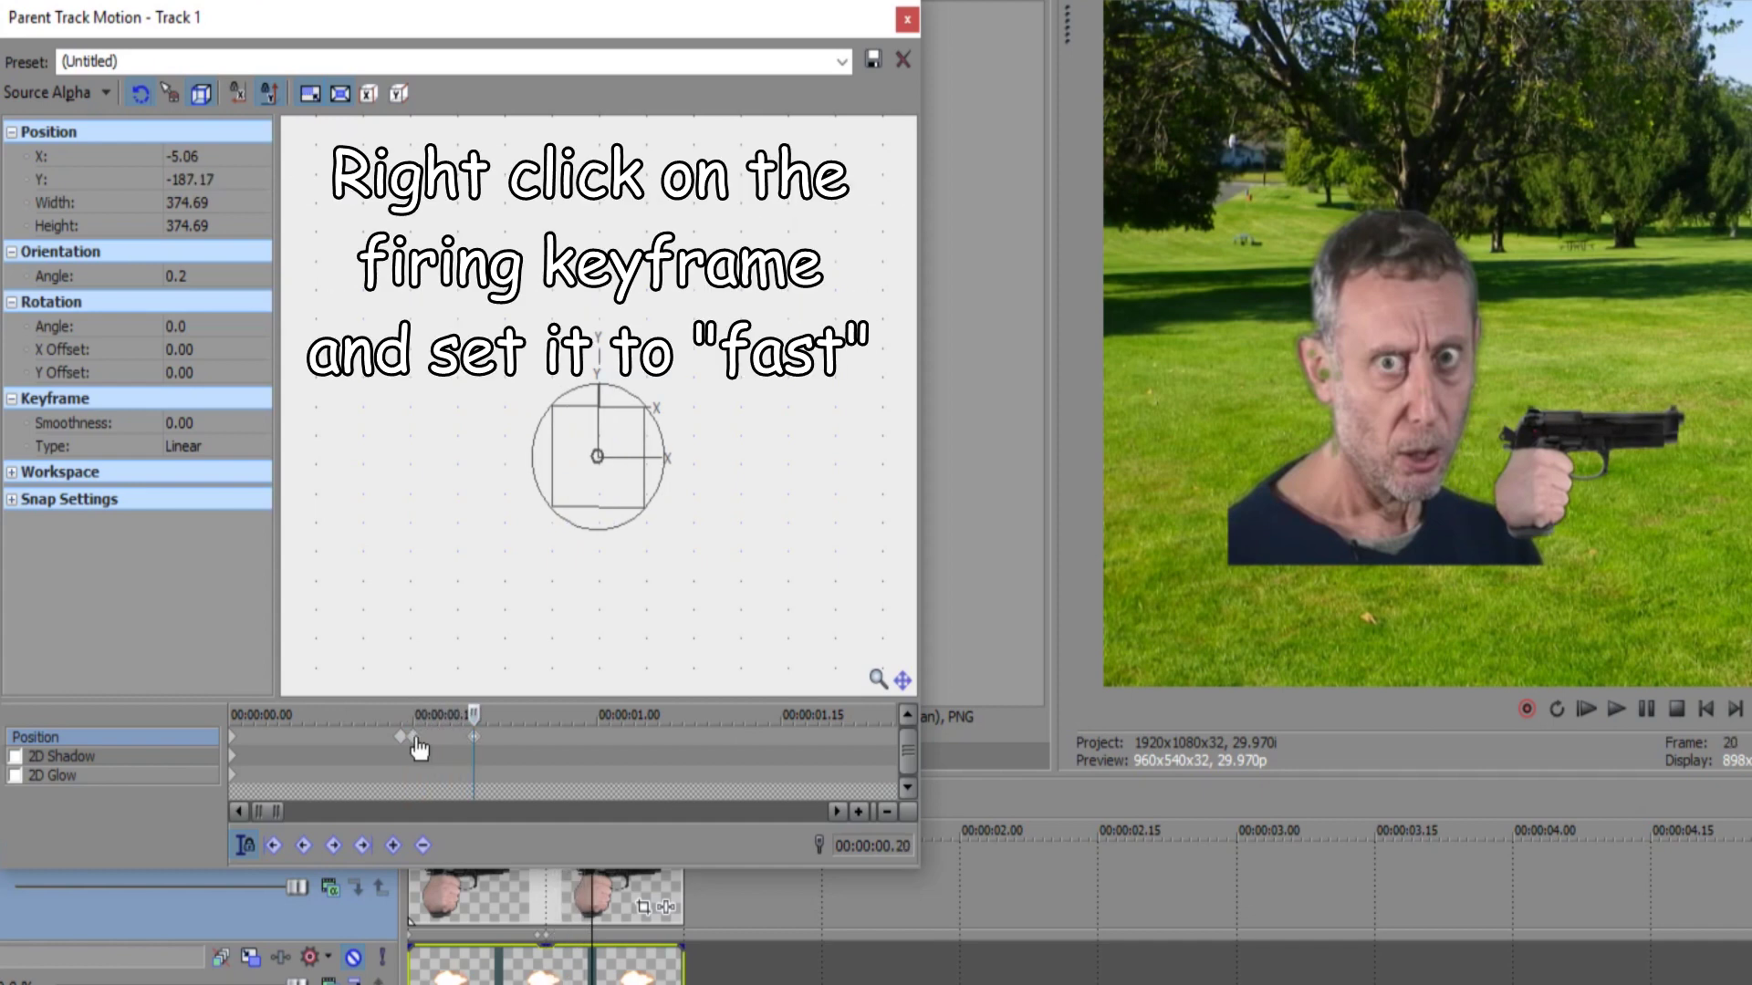
Step: Set the firing keyframe at frame 15 to Fast and play back the gunshot animation
left_click(412, 737)
right_click(414, 737)
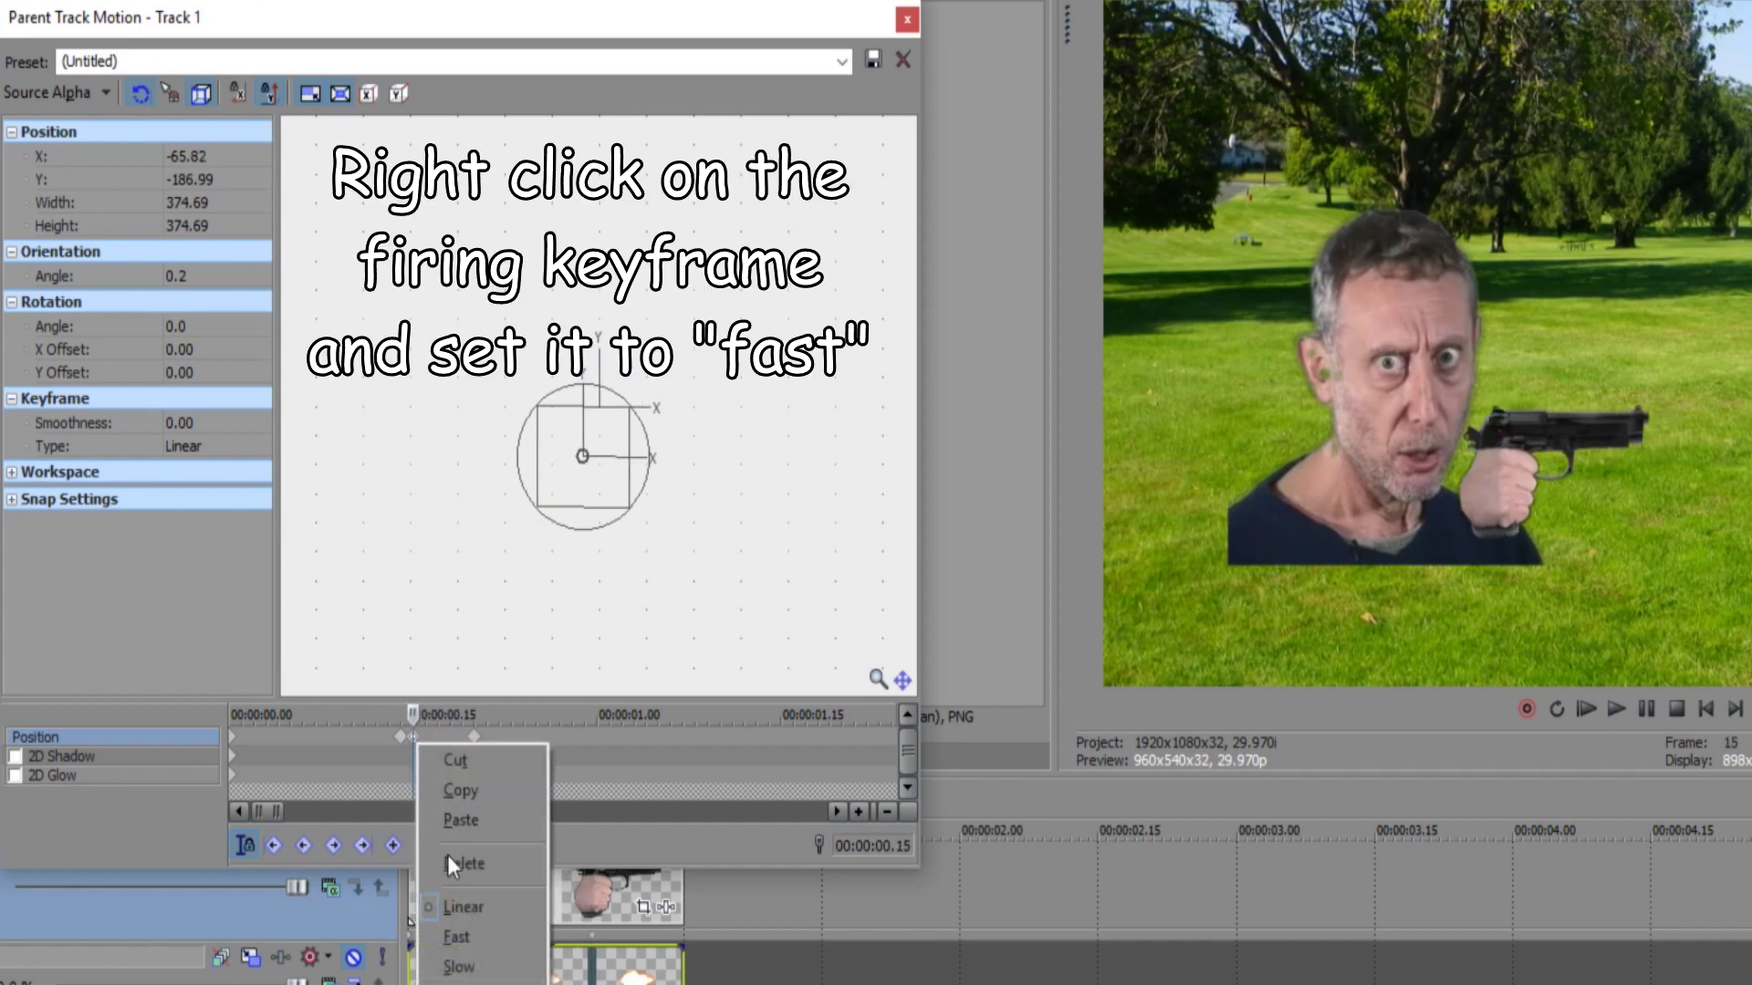
left_click(468, 938)
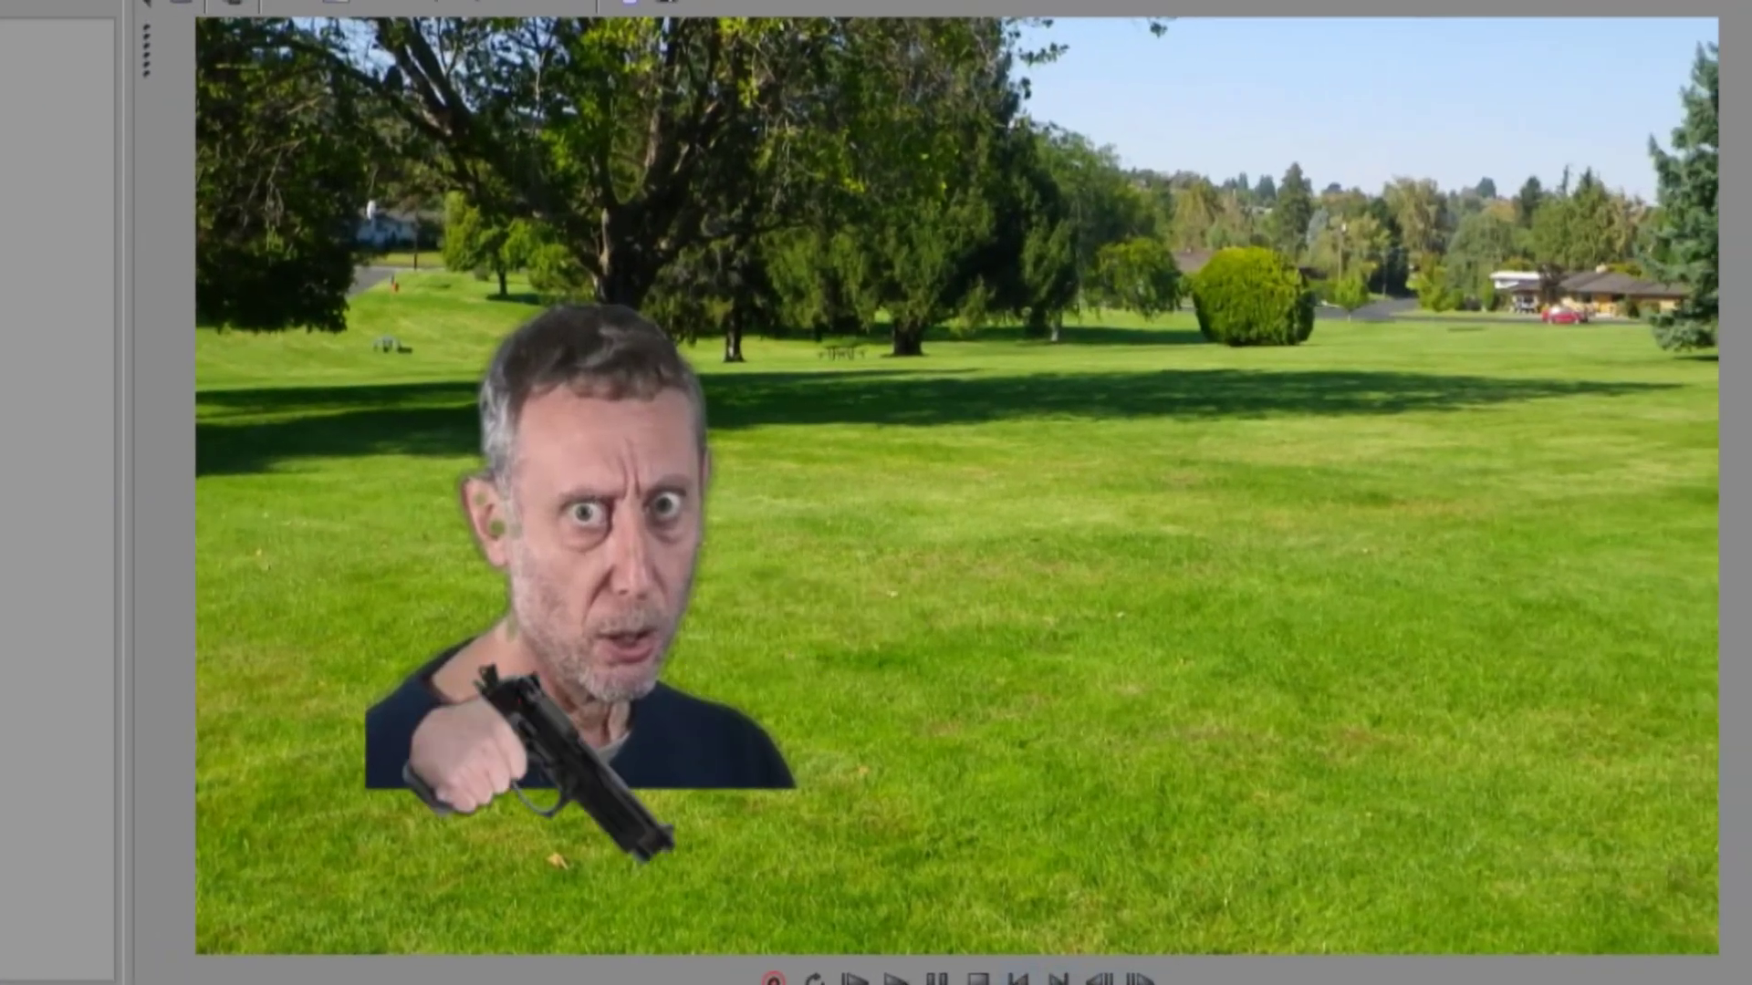
key("space")
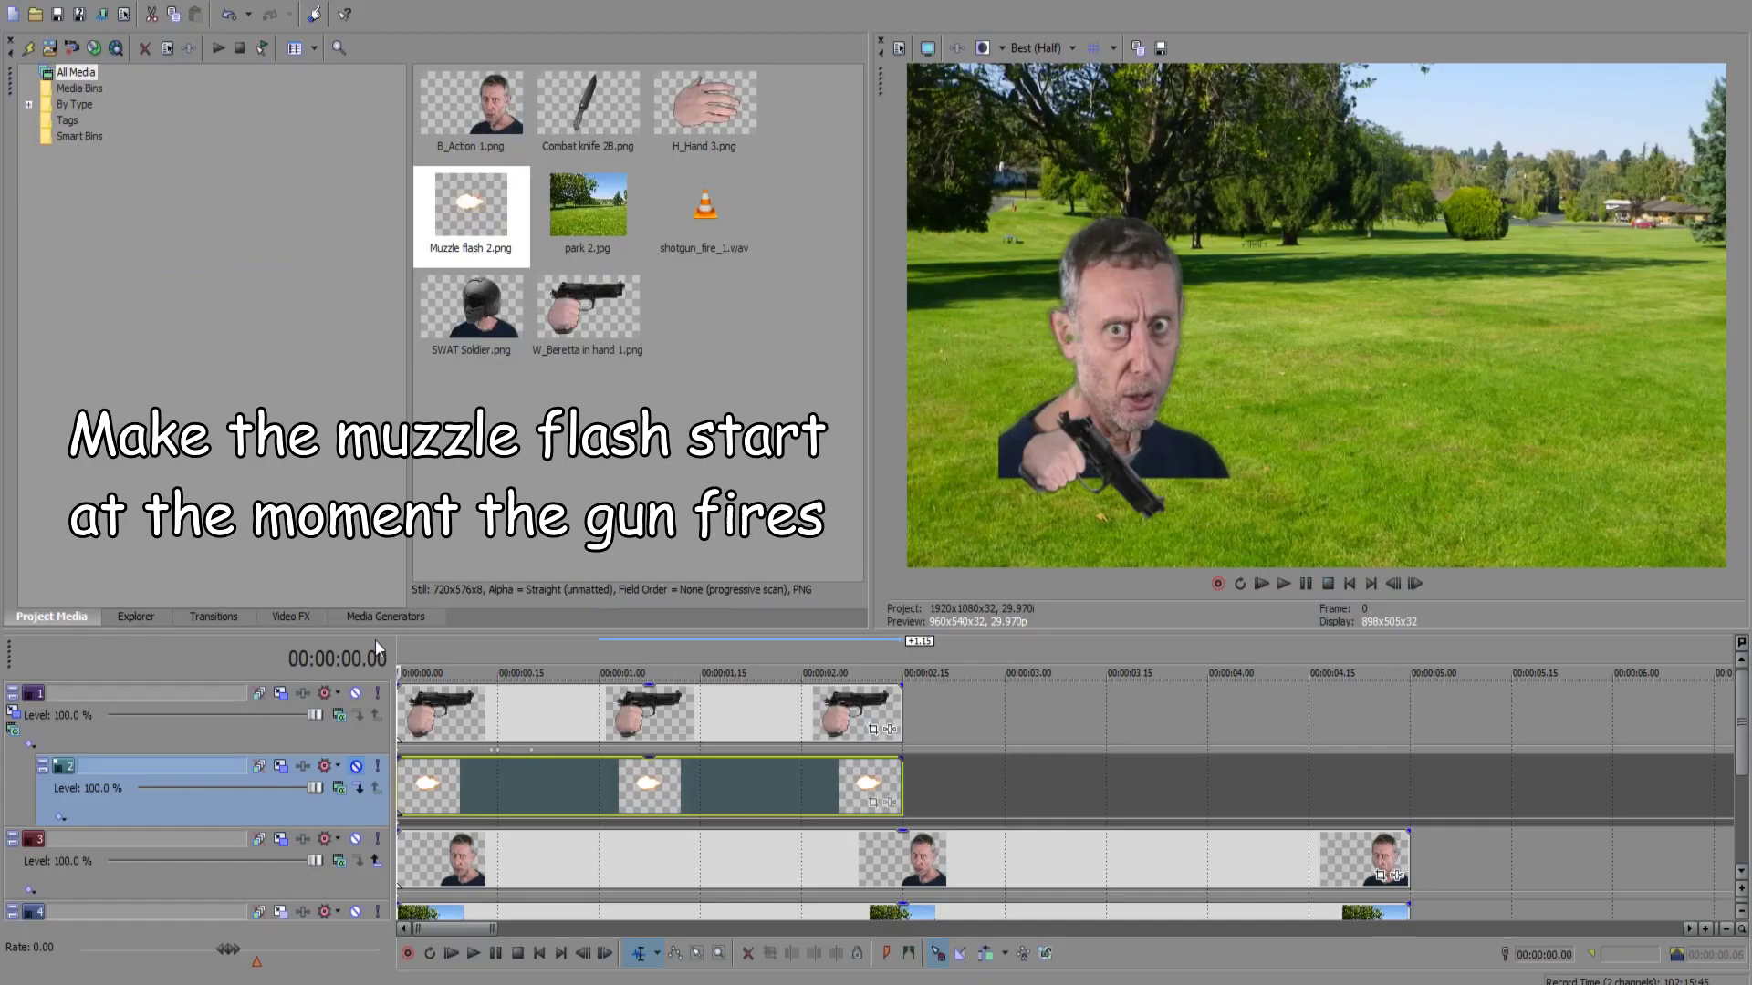
Step: Unmute the muzzle flash track and trim the flash event's start to the firing moment at frame 15
left_click(355, 767)
scroll(499, 782, "up", 3)
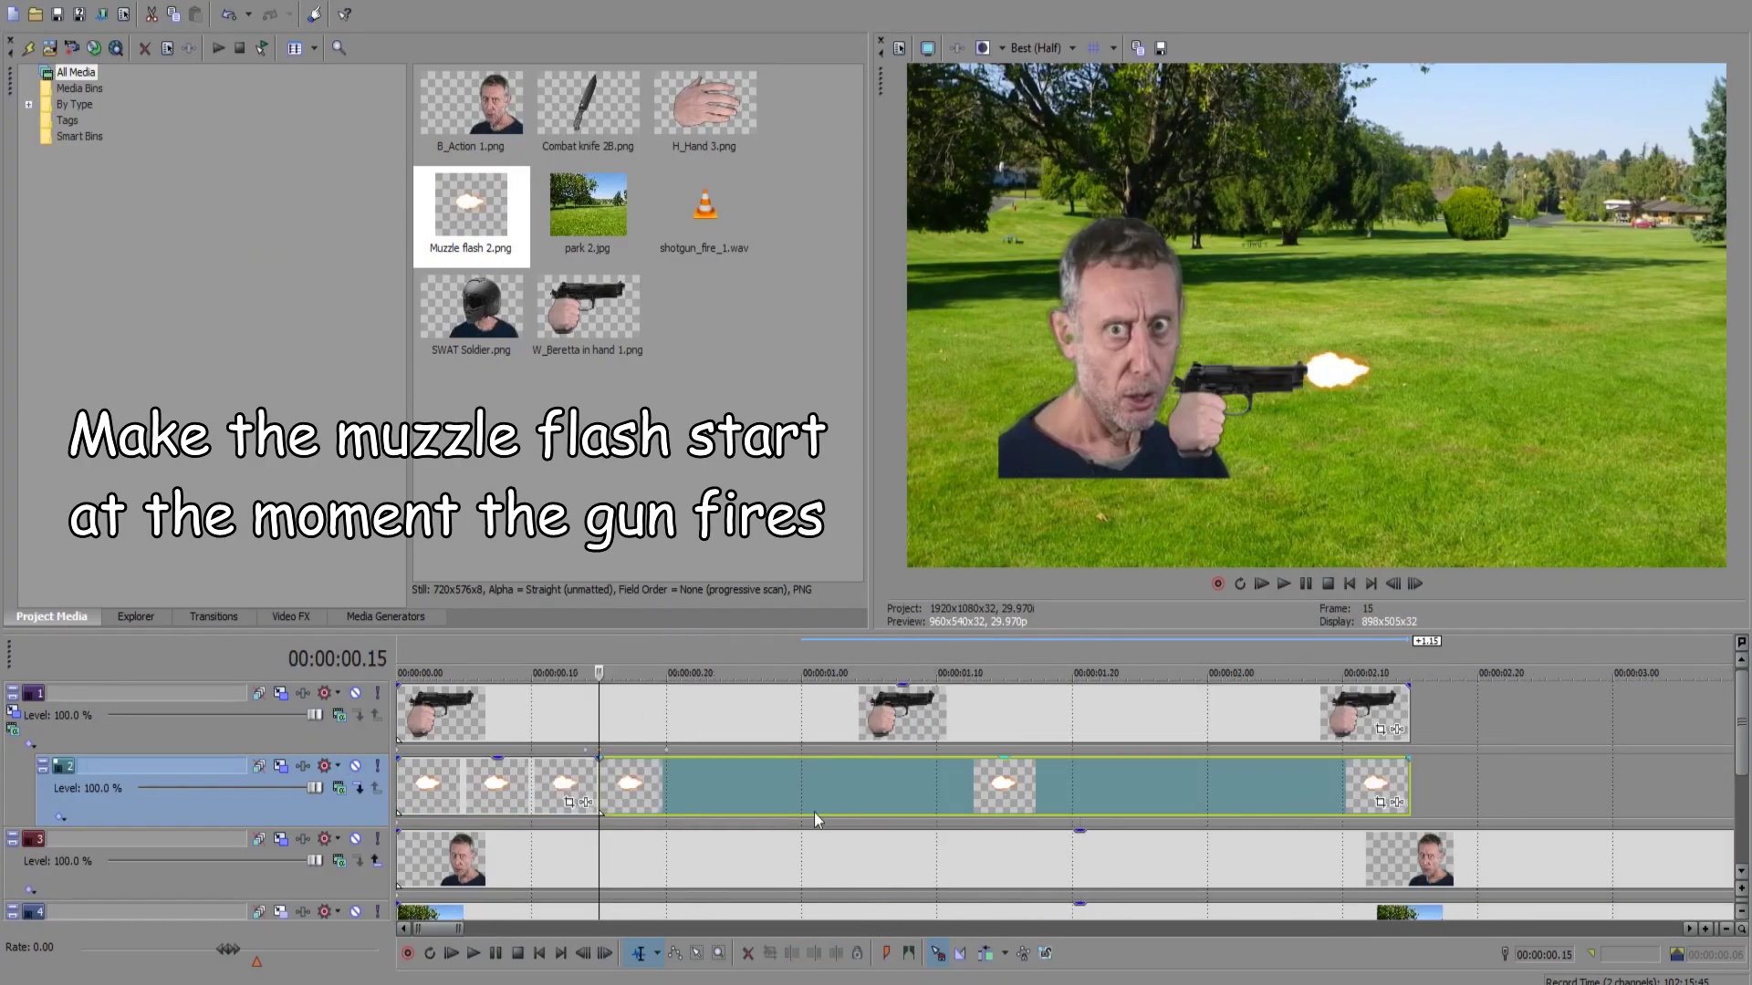
left_click_drag(399, 782, 600, 781)
left_click(601, 780)
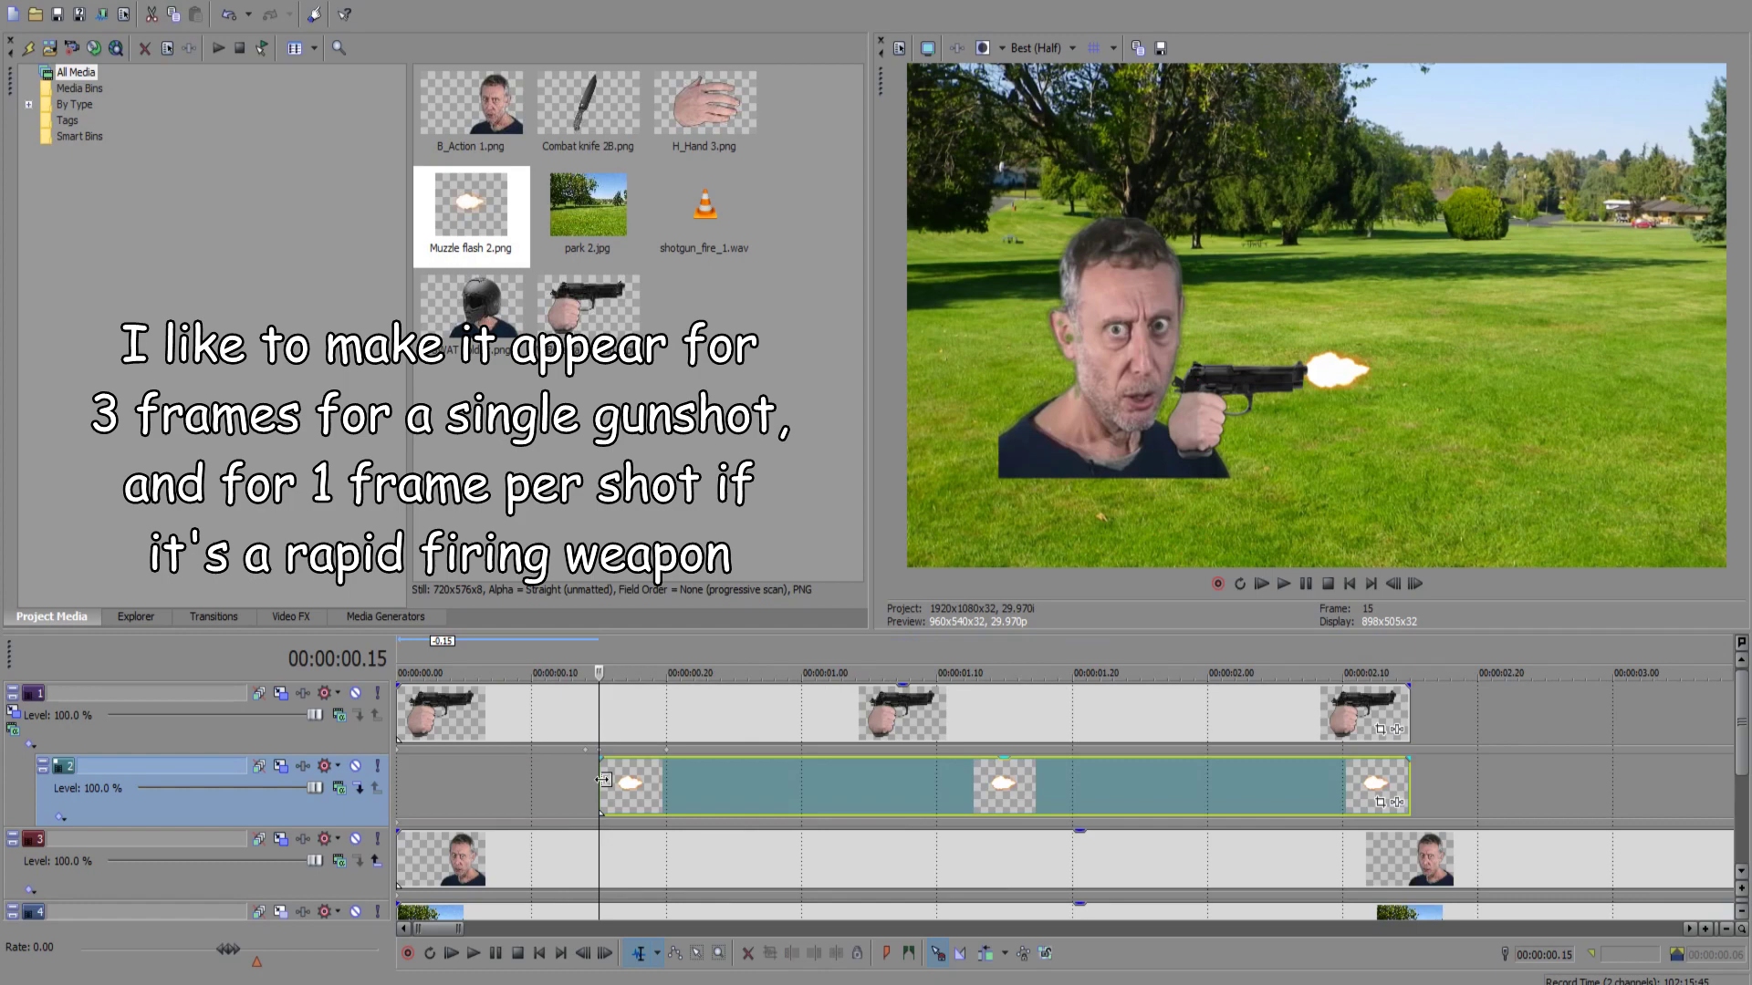
Step: Split the muzzle flash event at frame 18 and delete the remainder so the flash lasts 3 frames
key("alt+Right")
key("alt+Right")
key("s")
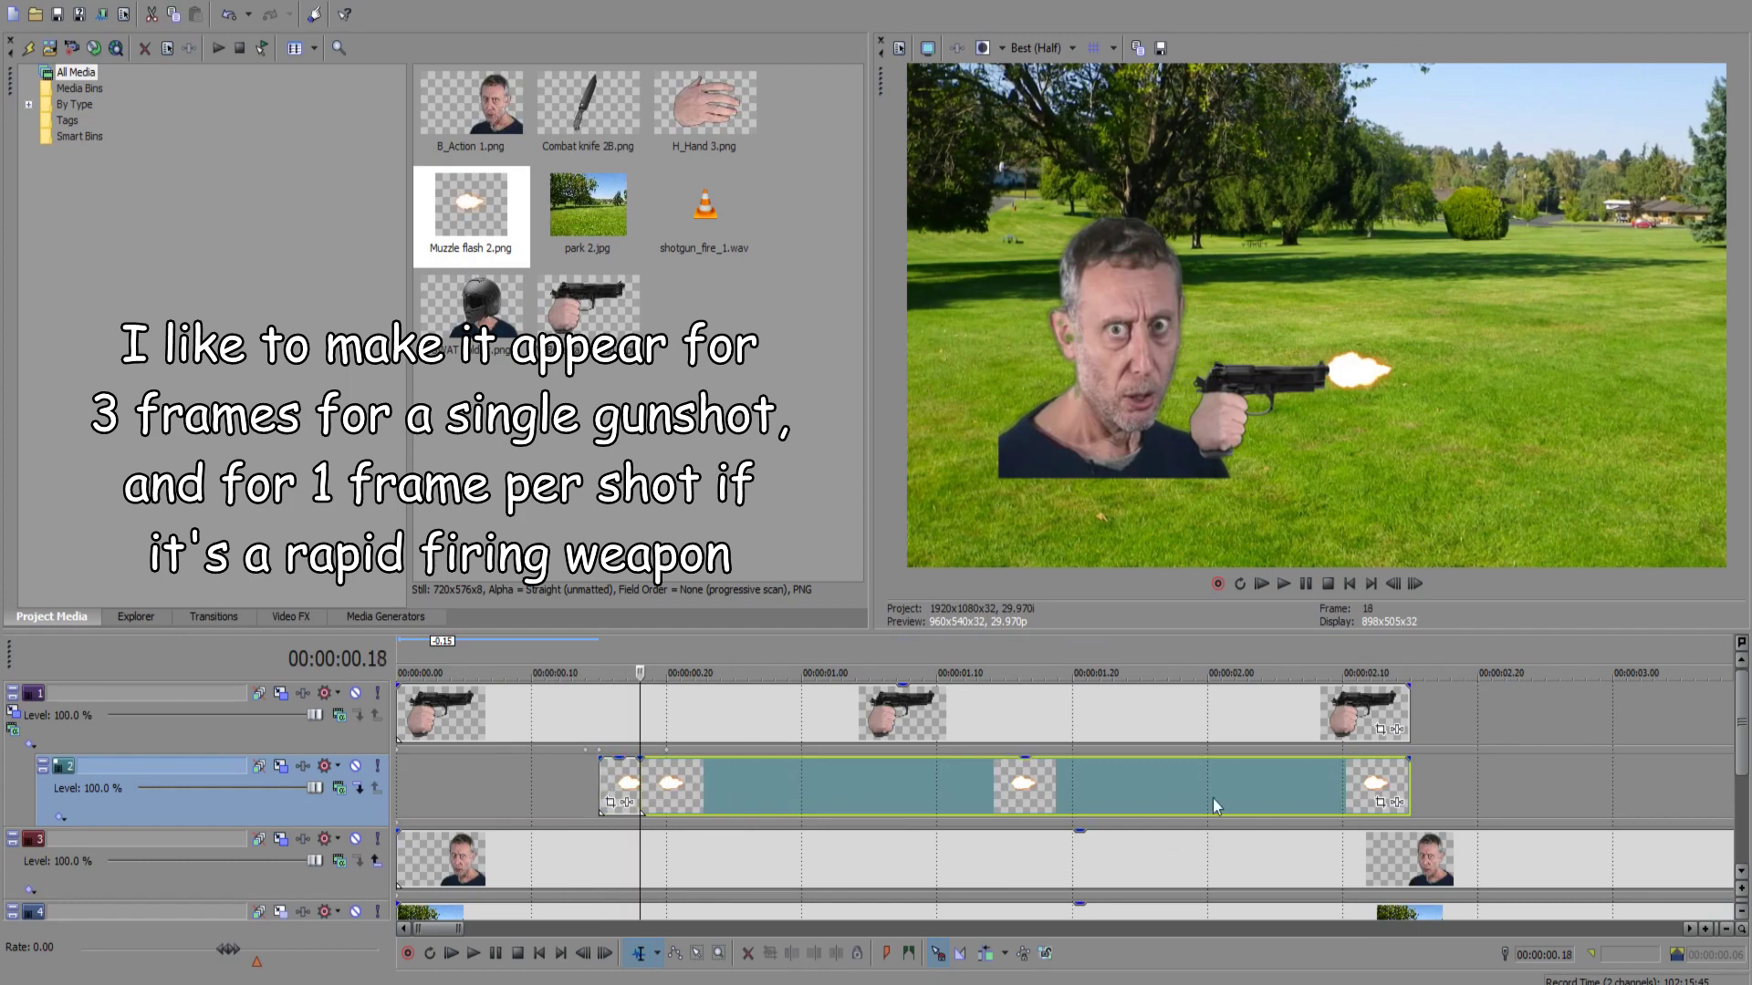
left_click(1212, 797)
key("Delete")
left_click(1354, 584)
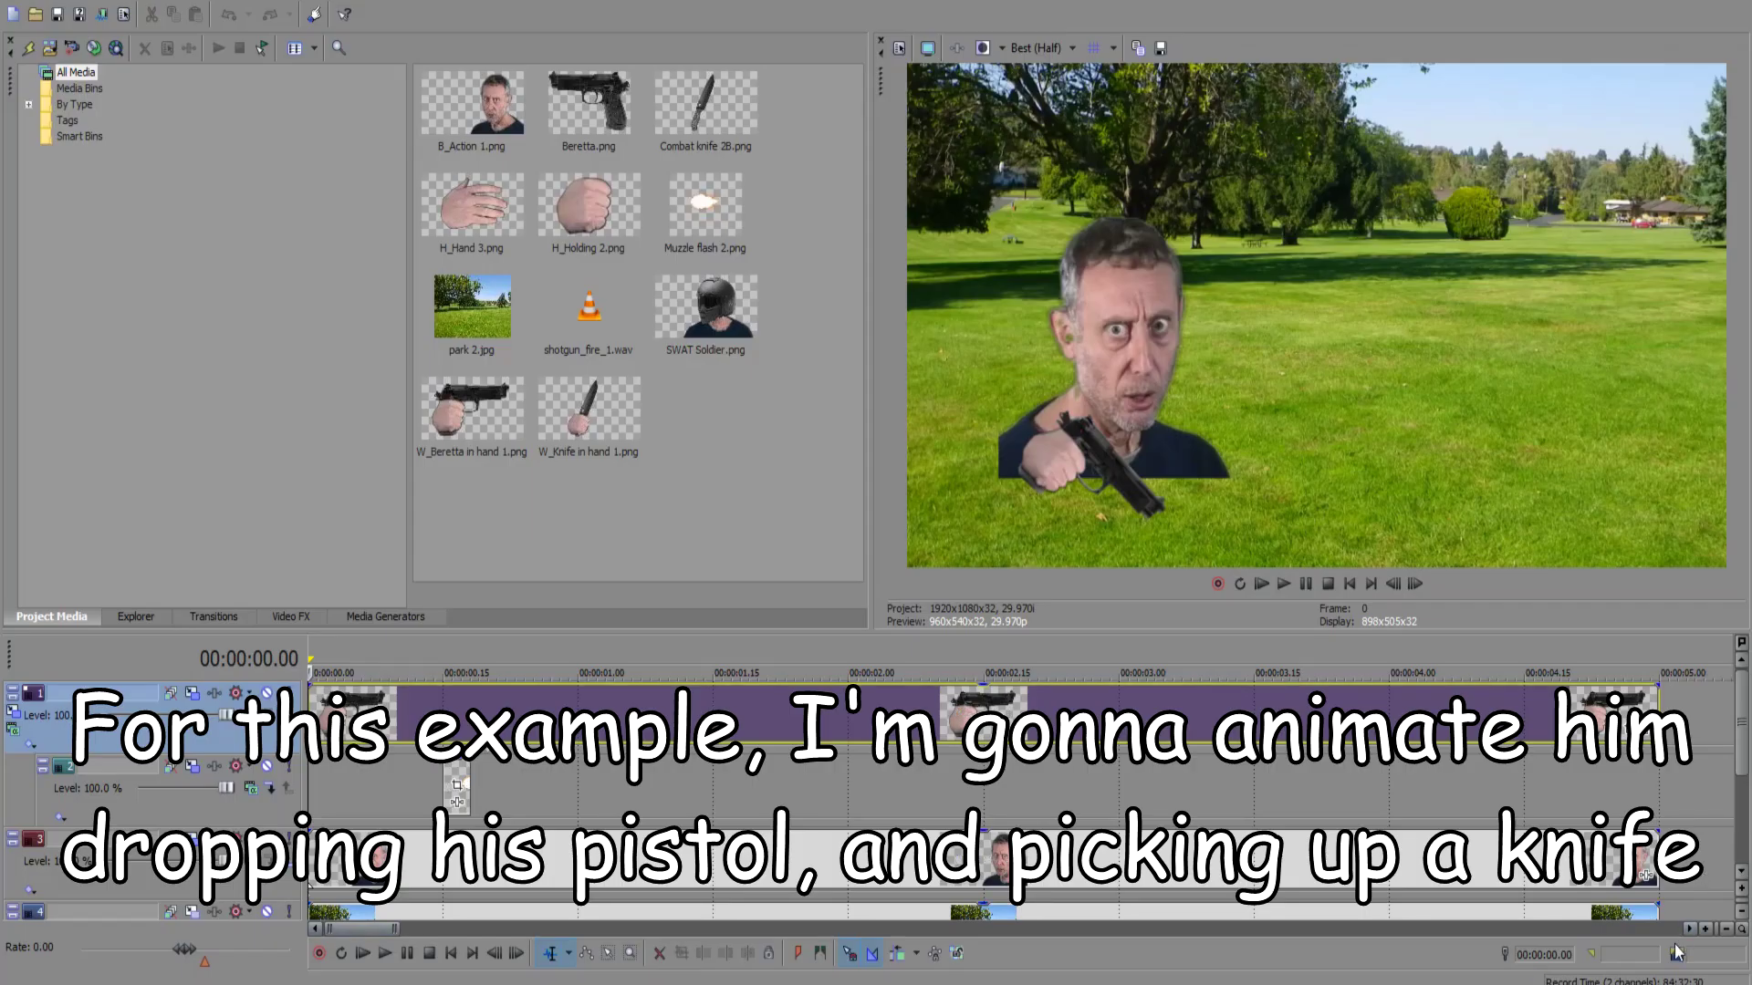
Step: Insert a video track above the park background and place Combat knife 2B.png on it from the start to the end of the other clips
scroll(1318, 887, "down", 2)
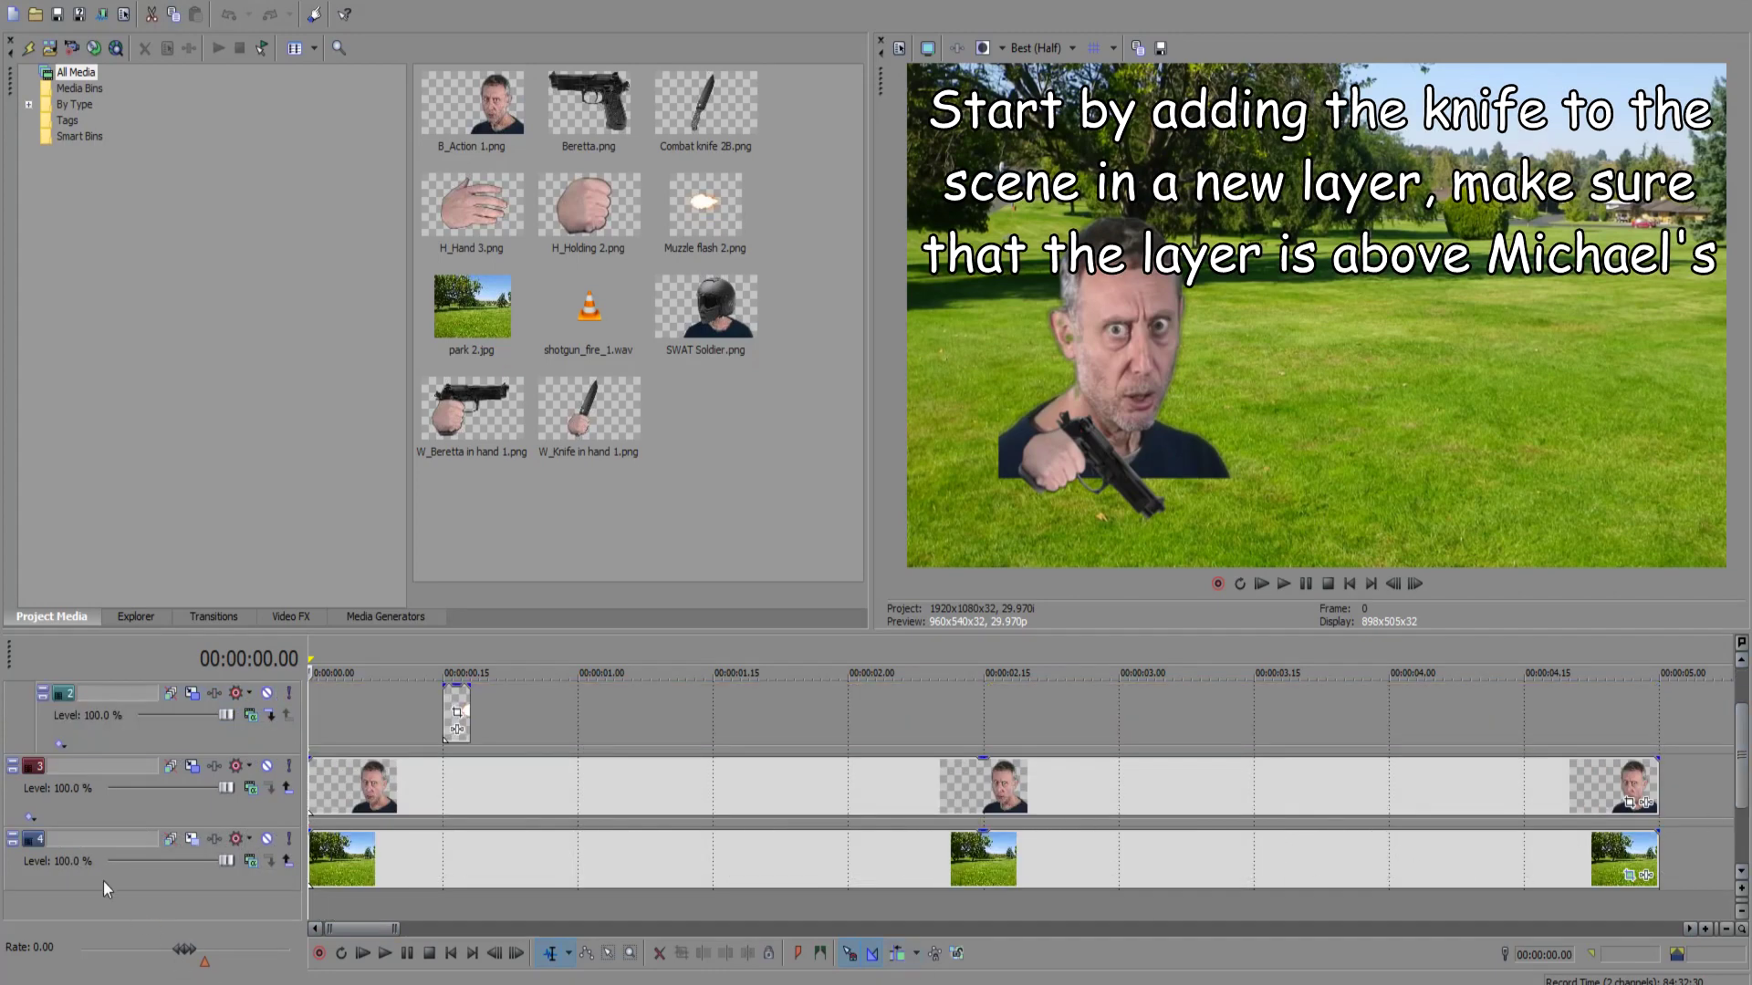
right_click(86, 859)
left_click(145, 587)
left_click_drag(727, 97, 595, 845)
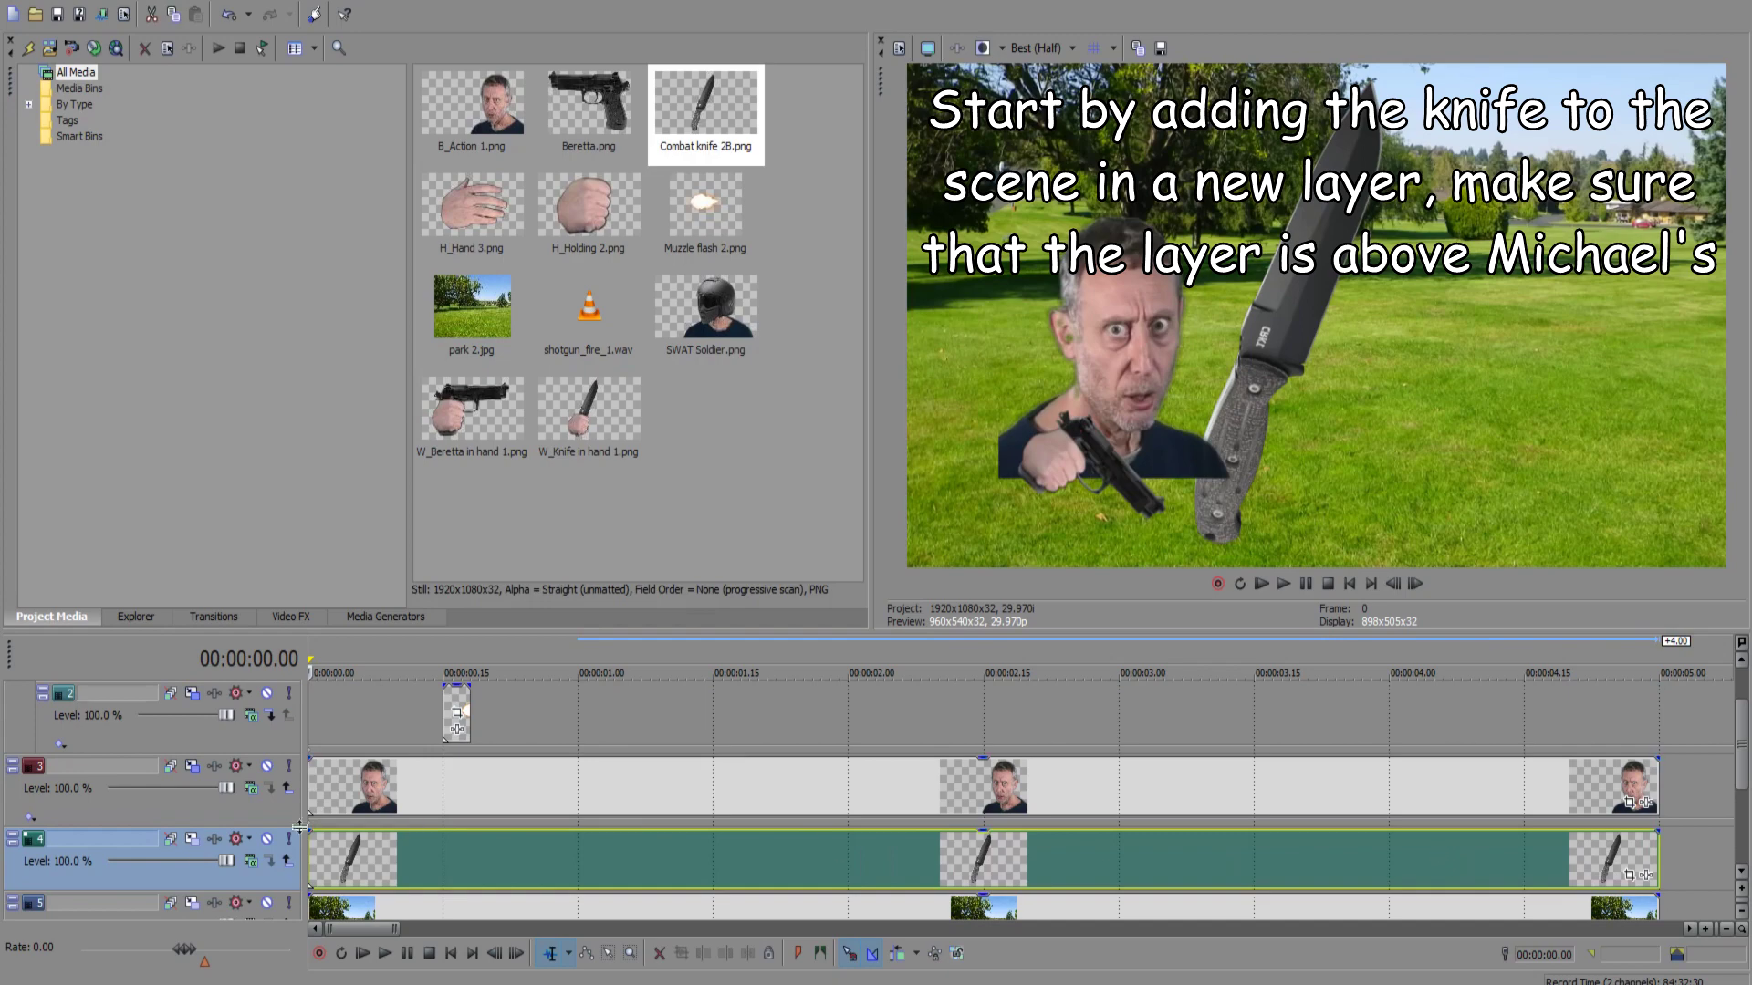
Step: Scale the knife to width 659.94, rotate it to lie on the grass beside the man, and move its track above his
left_click(192, 839)
left_click_drag(1428, 128, 691, 43)
left_click_drag(717, 223, 721, 472)
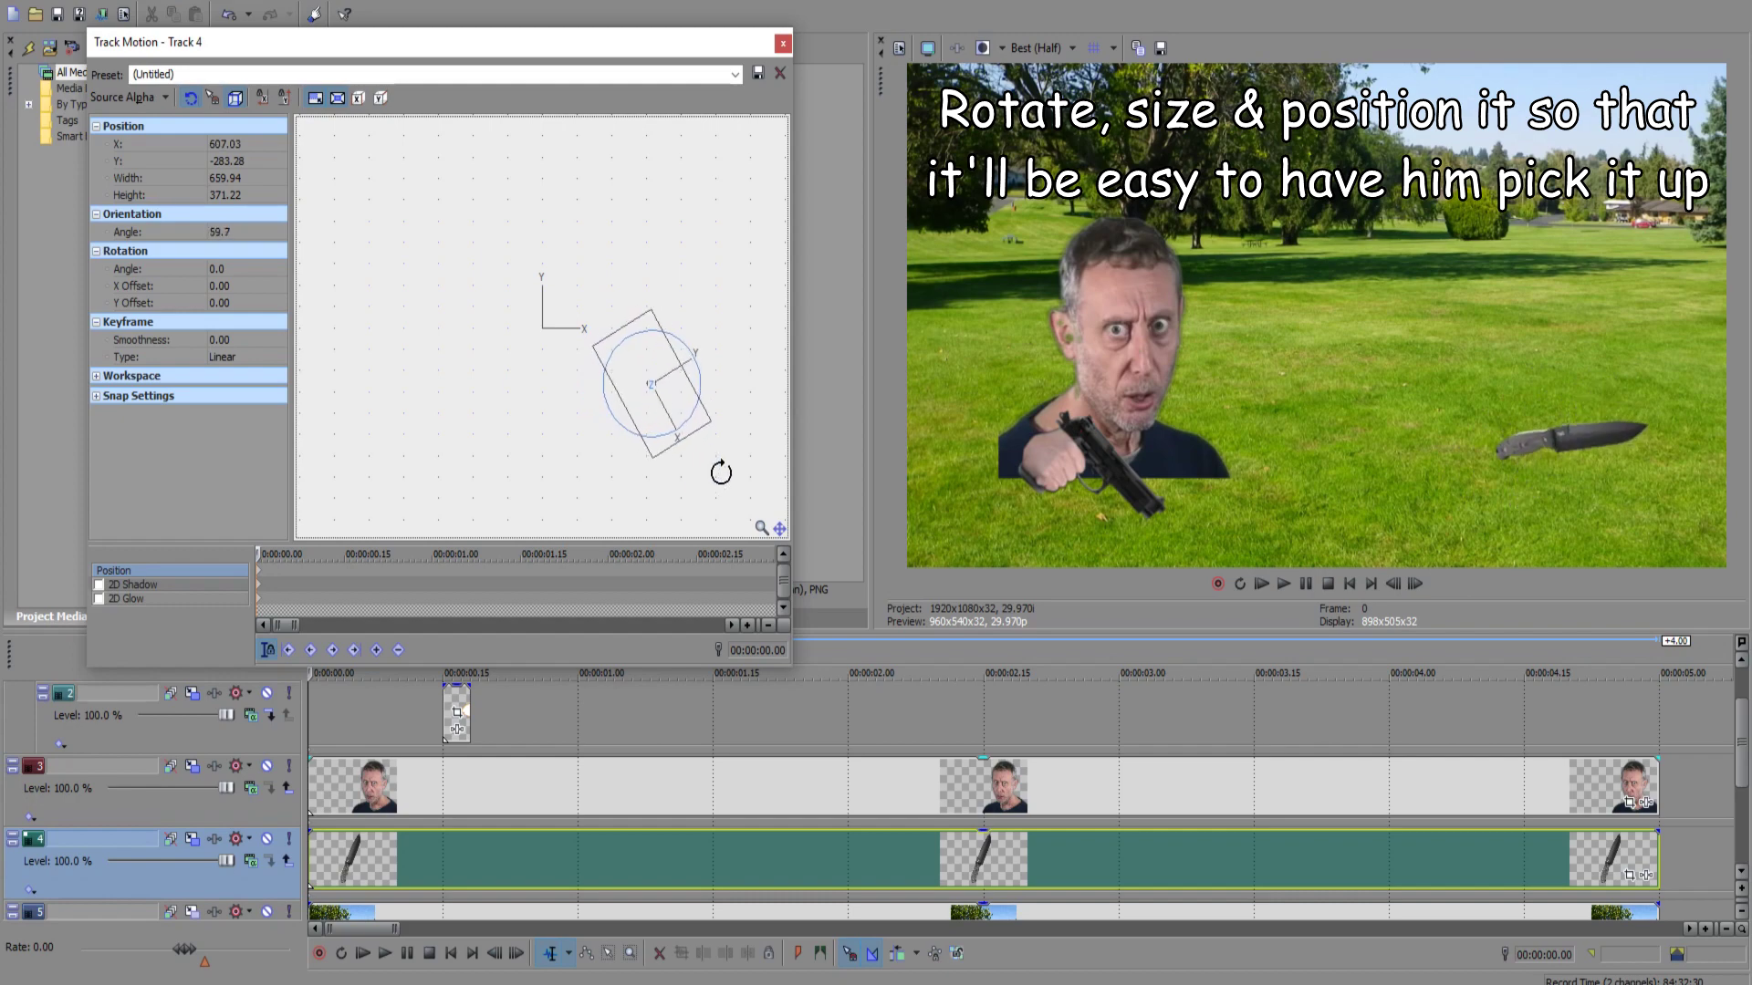
left_click_drag(61, 880, 61, 807)
mouse_move(652, 401)
left_mouse_down()
mouse_move(703, 403)
mouse_move(648, 413)
left_mouse_up()
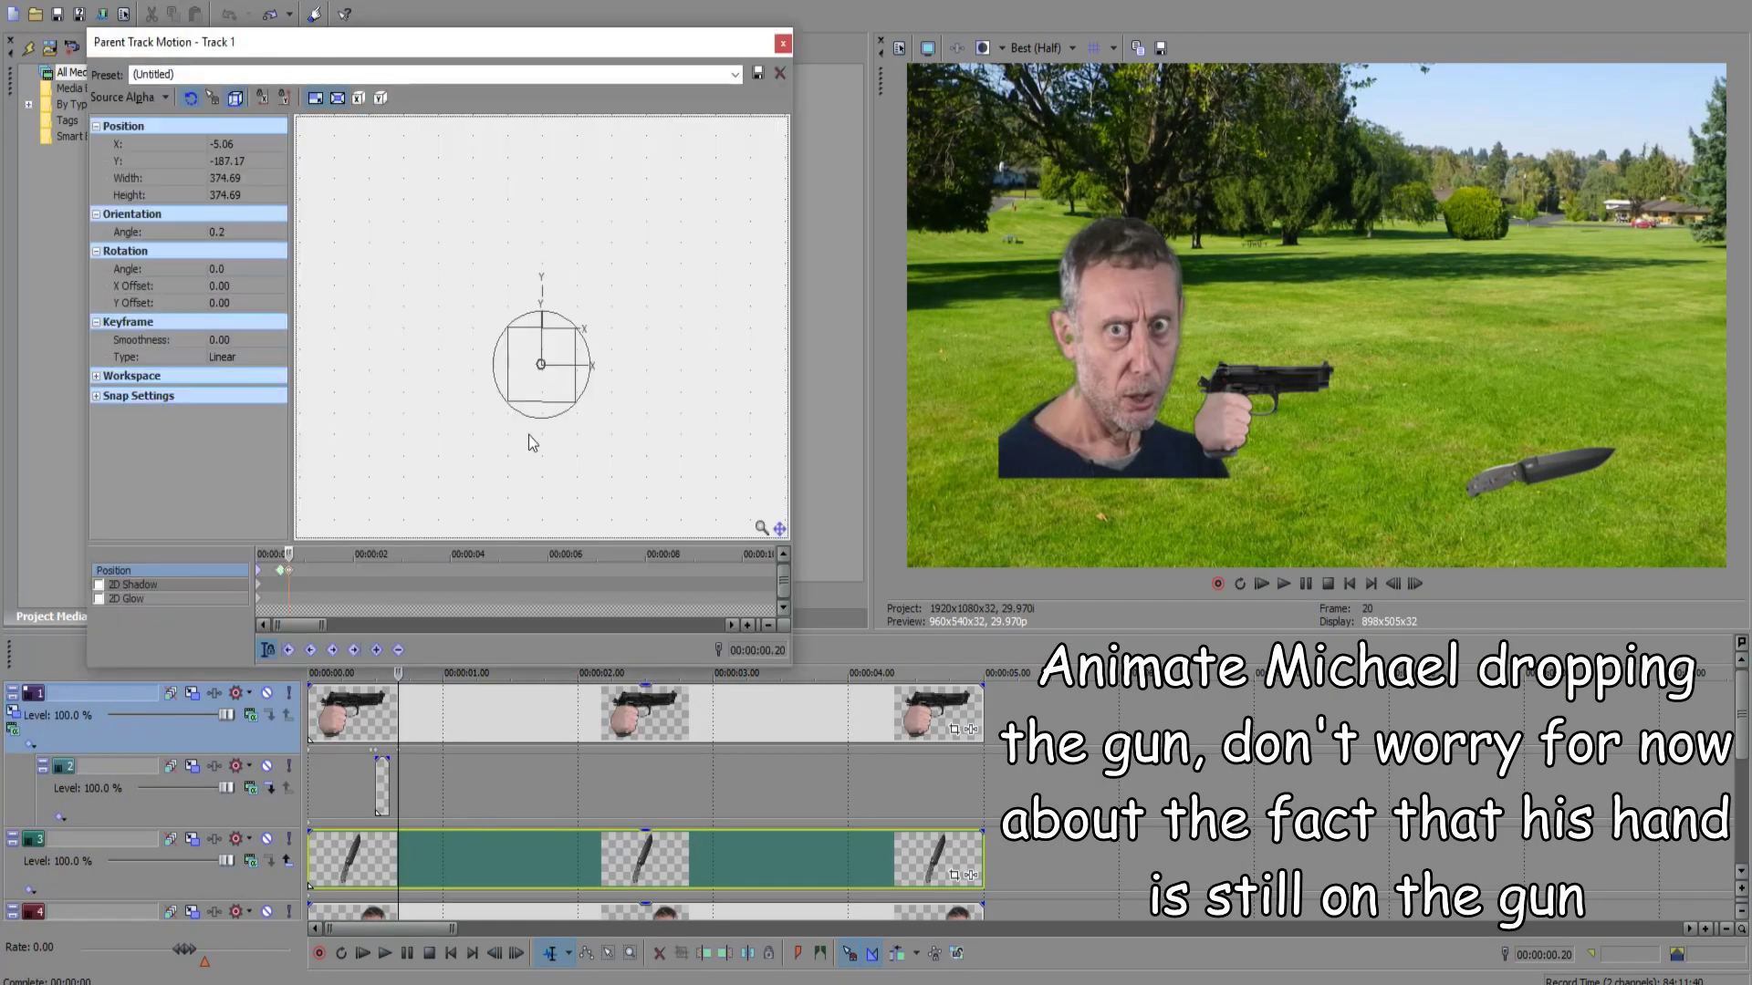
Step: Animate the pistol dropping from a Smooth keyframe at frame 20 to X -309.89, Y -551.00, angle 41.1 at frame 30, and play it back
left_click(474, 675)
left_click_drag(572, 384, 583, 511)
left_click(395, 581)
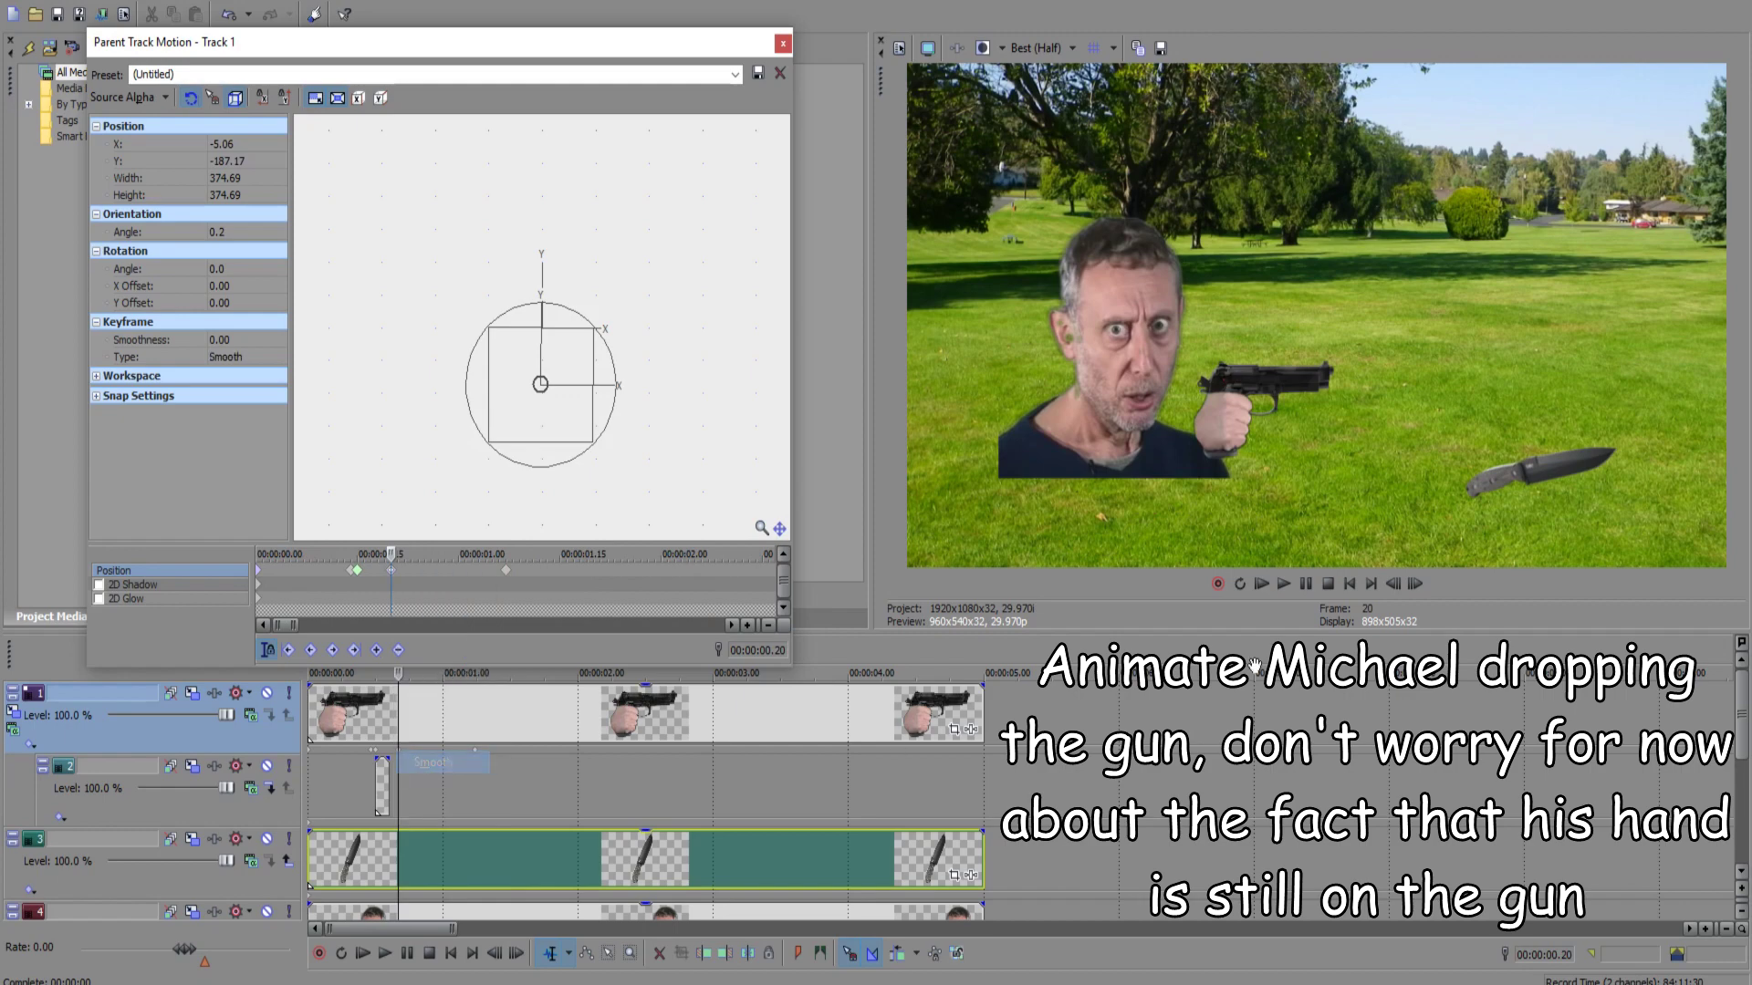
left_click(529, 575)
left_click_drag(503, 443, 478, 465)
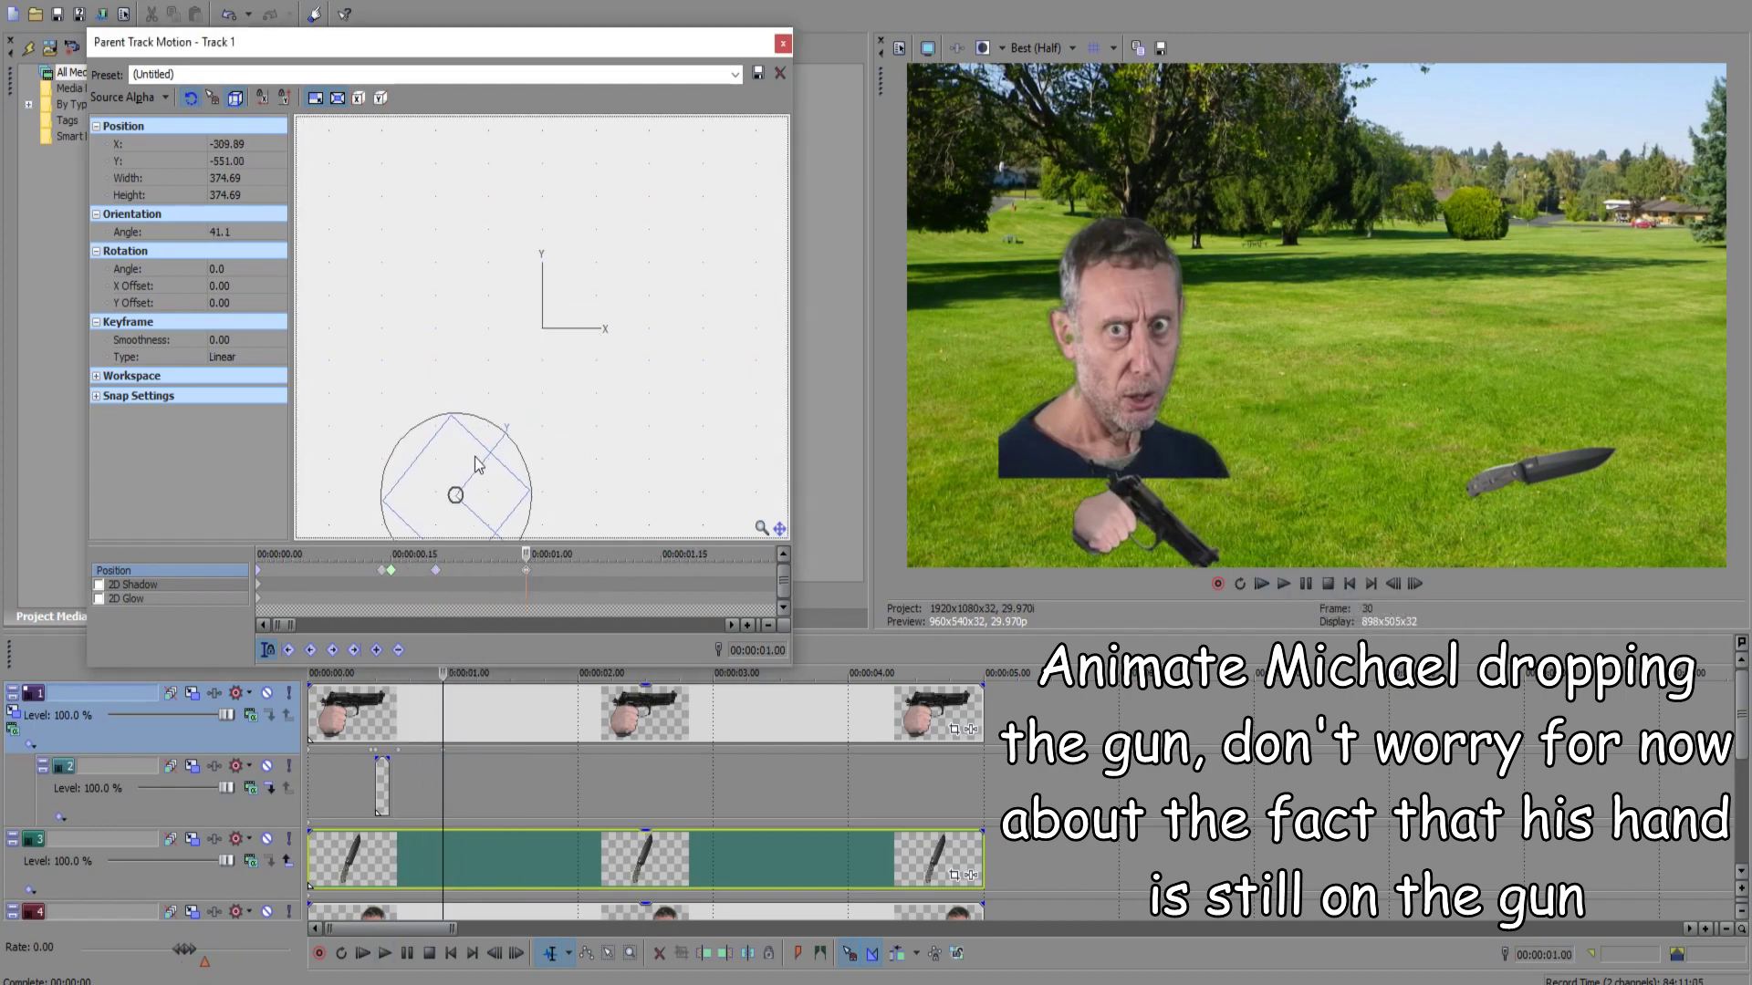
left_click(1283, 584)
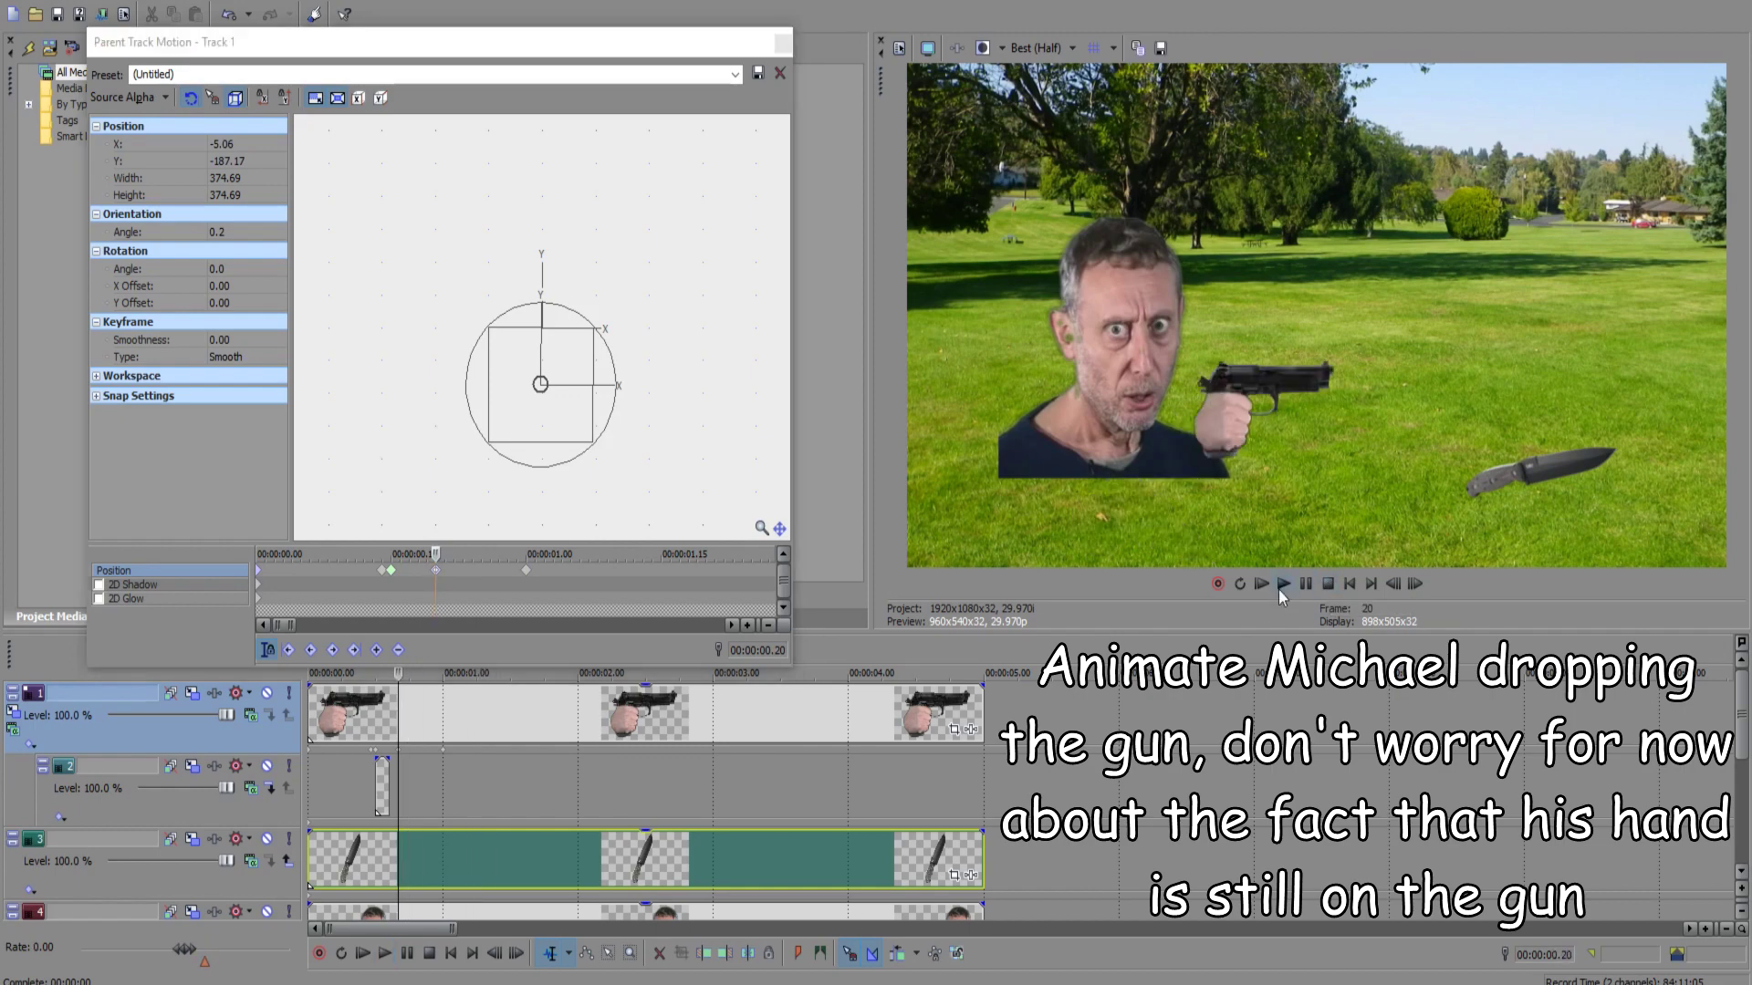
left_click(1323, 584)
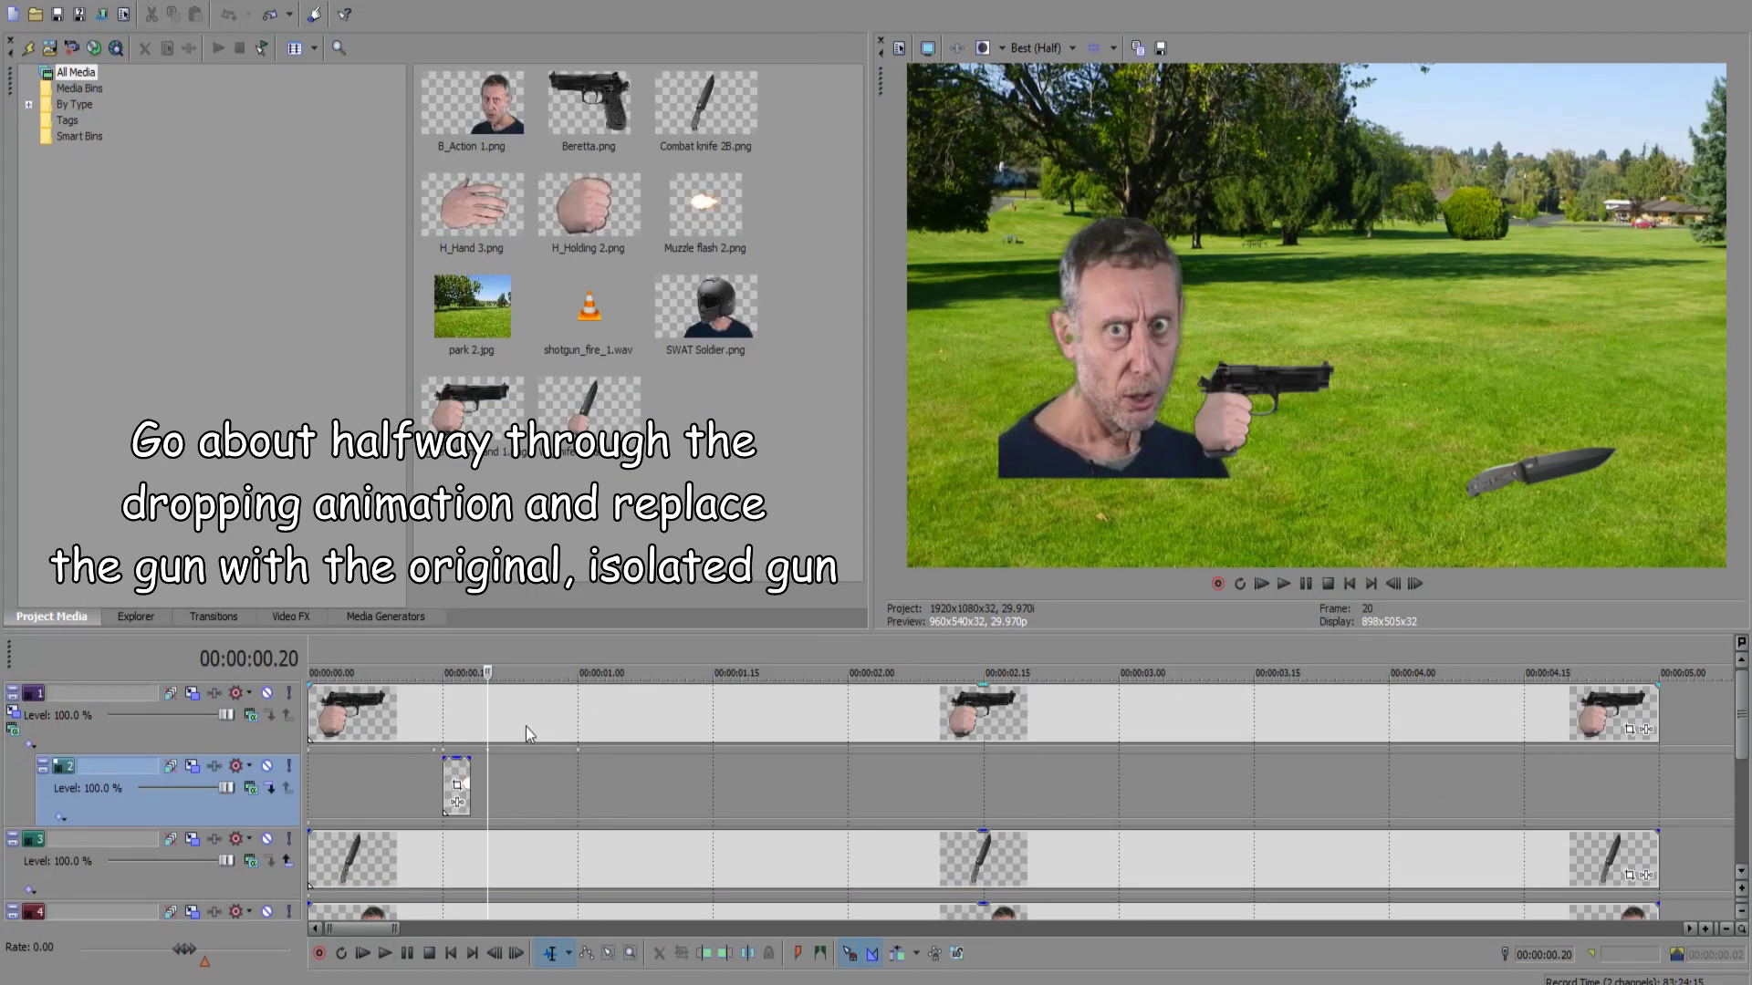
Step: Split the pistol-in-hand event at frame 25 and replace the remainder with Beretta.png
left_click(533, 724)
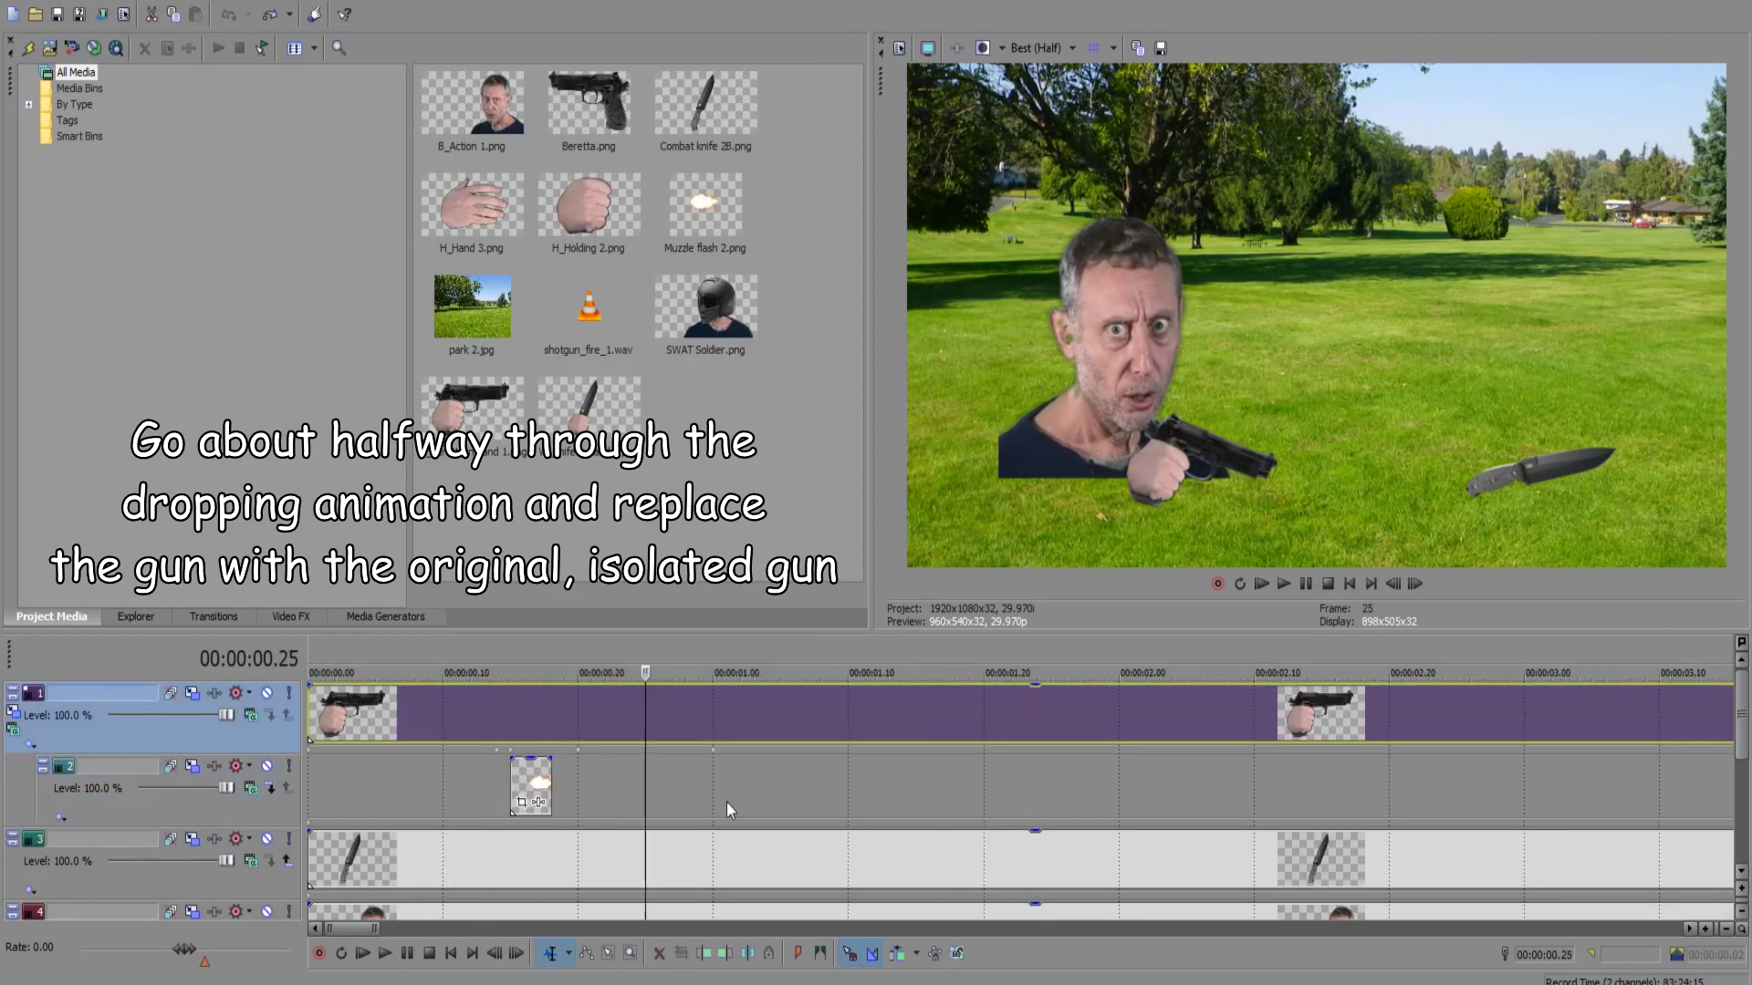
key("s")
key("Delete")
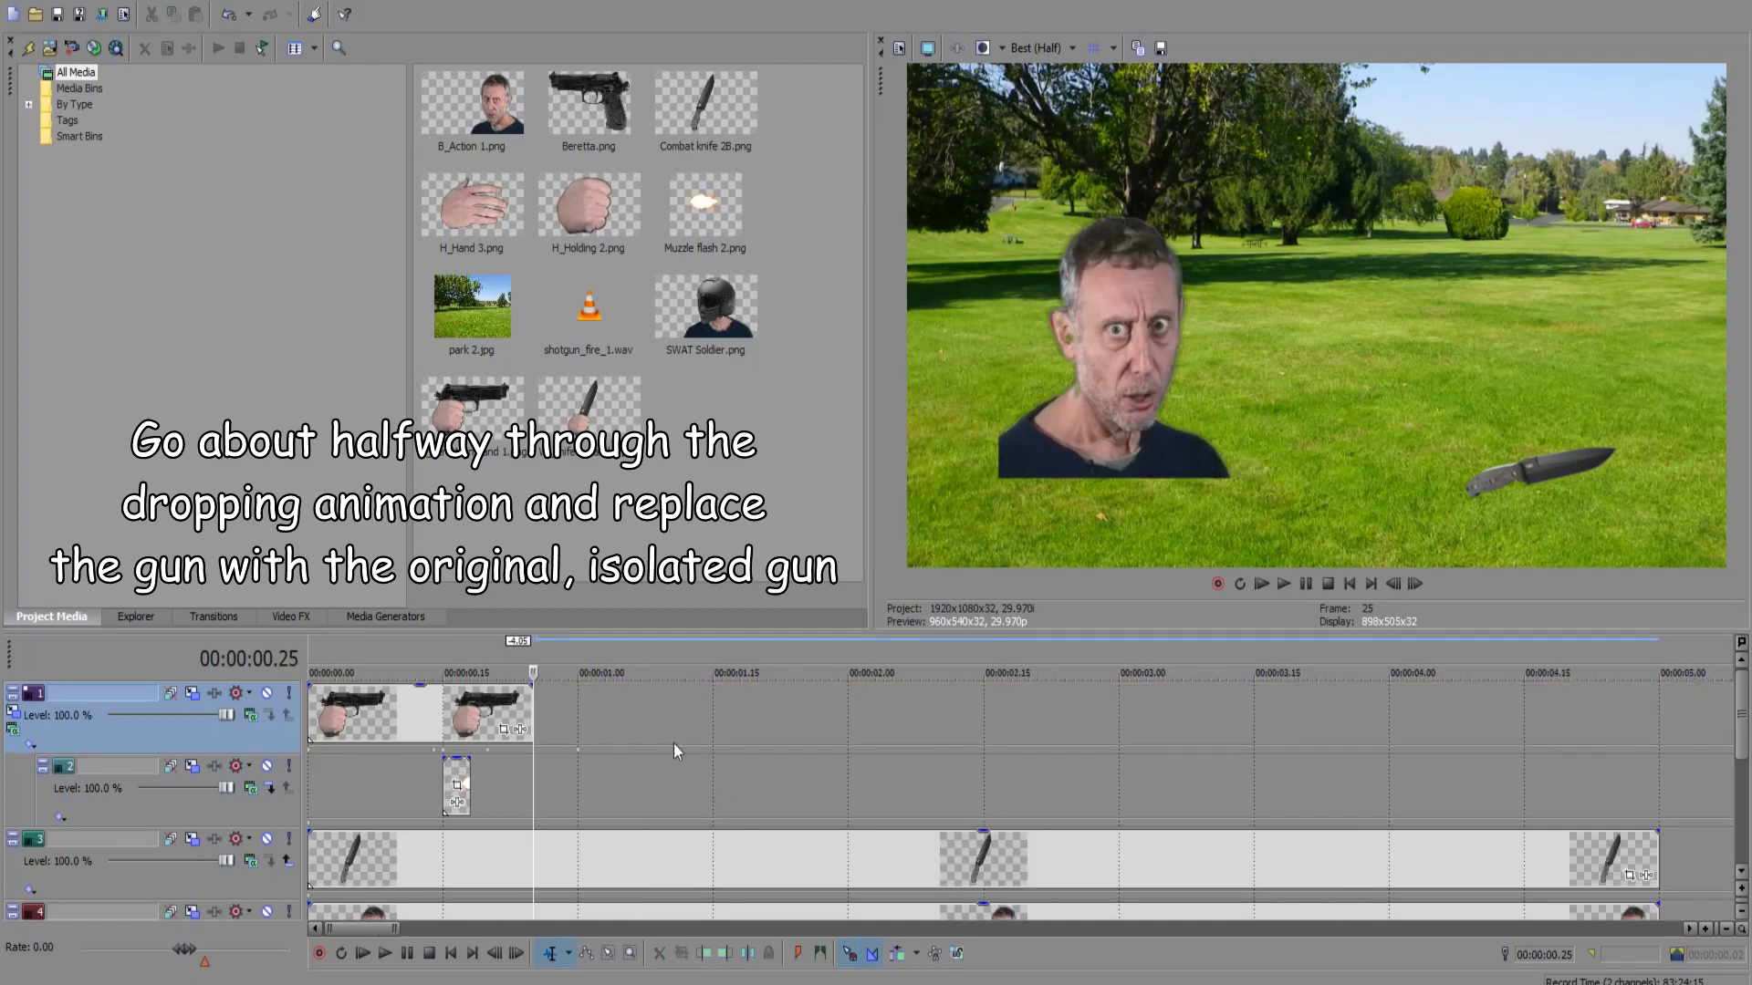
left_click(602, 118)
left_click_drag(549, 720, 545, 720)
Step: Flip the Beretta image with a crop width of -857.7 and height of 597.1 to match the held pistol, comparing frames 24 and 25
left_click(776, 730)
left_click_drag(493, 36, 388, 0)
left_click(133, 206)
double_click(255, 129)
type("-")
key("Return")
left_click(137, 206)
left_click_drag(1027, 692, 1045, 705)
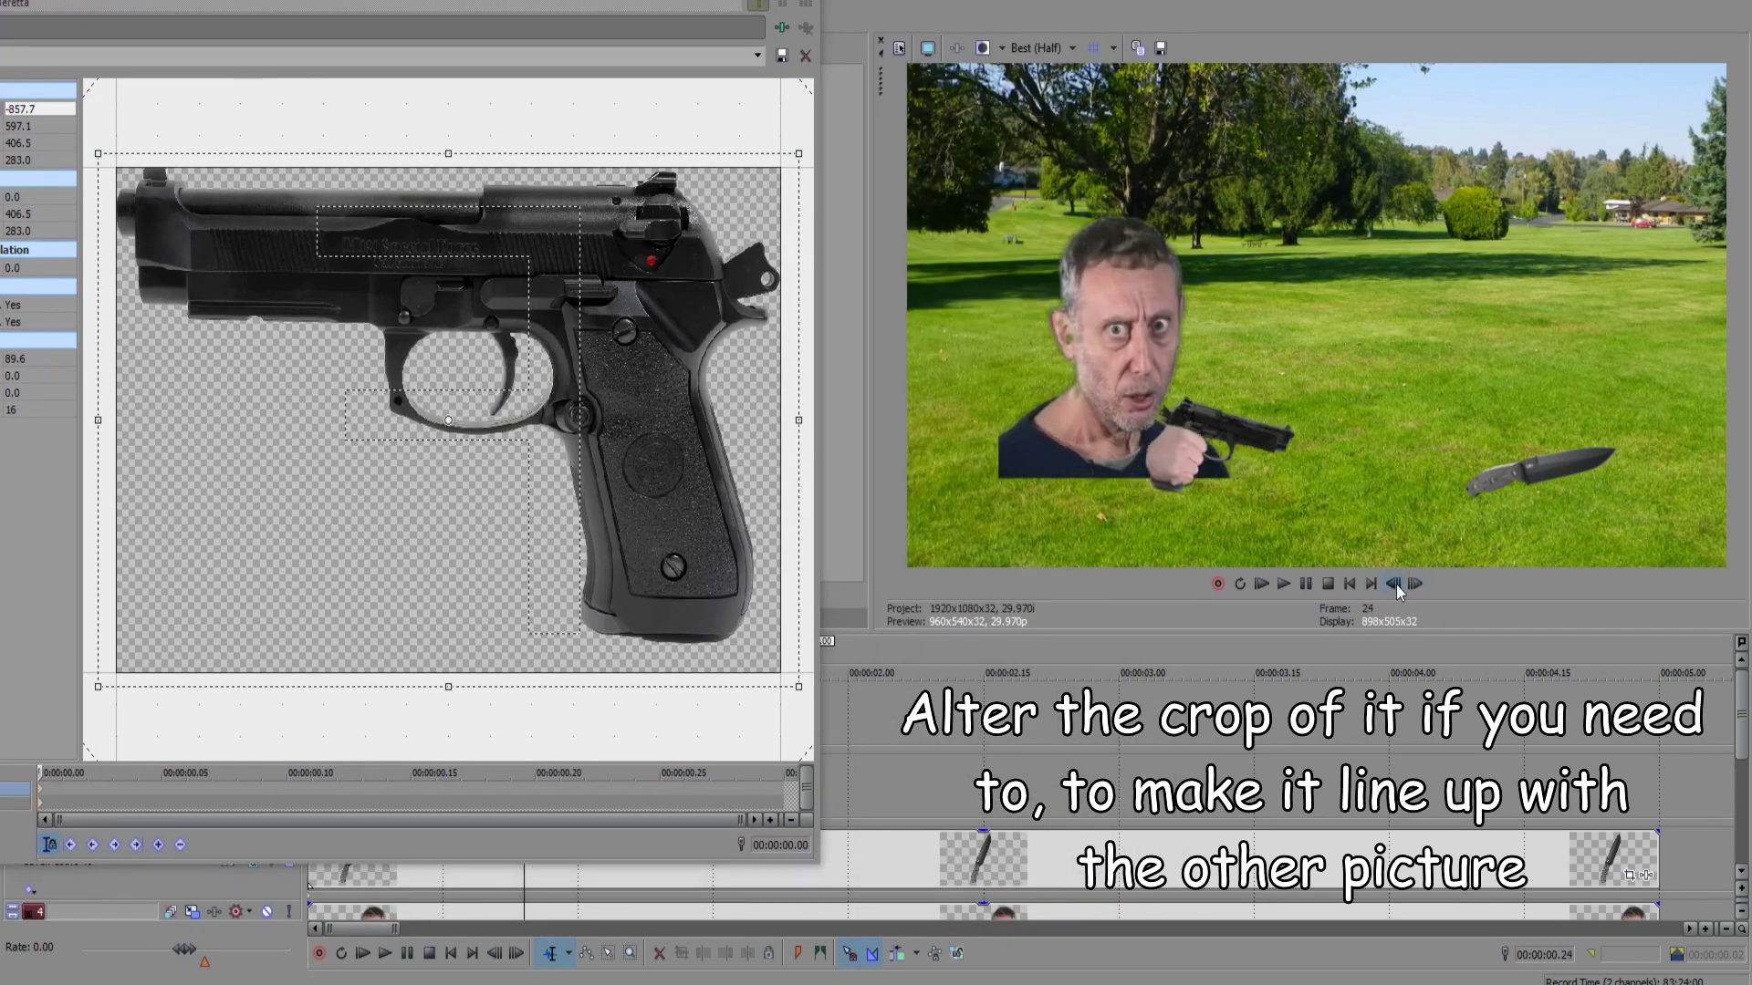
left_click(1394, 584)
left_click(1415, 584)
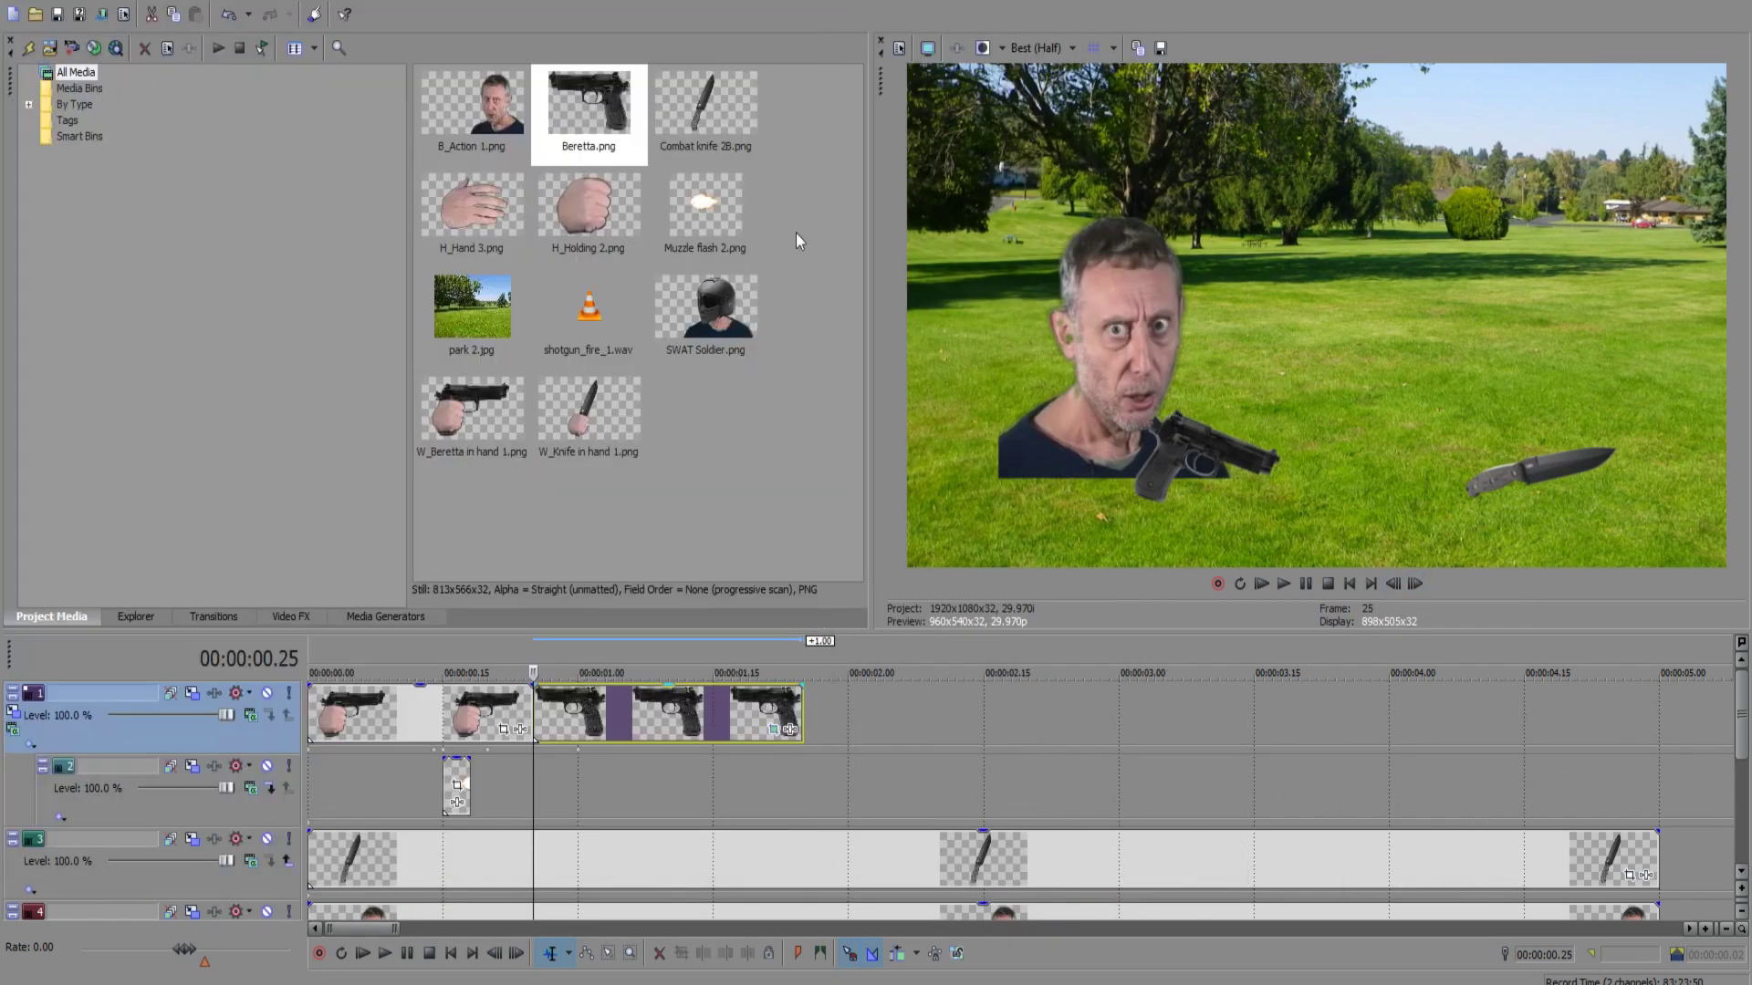
Step: Insert a new video track above the pistol track and place H_Hand 3.png on it starting at frame 25
scroll(684, 780, "up", 1)
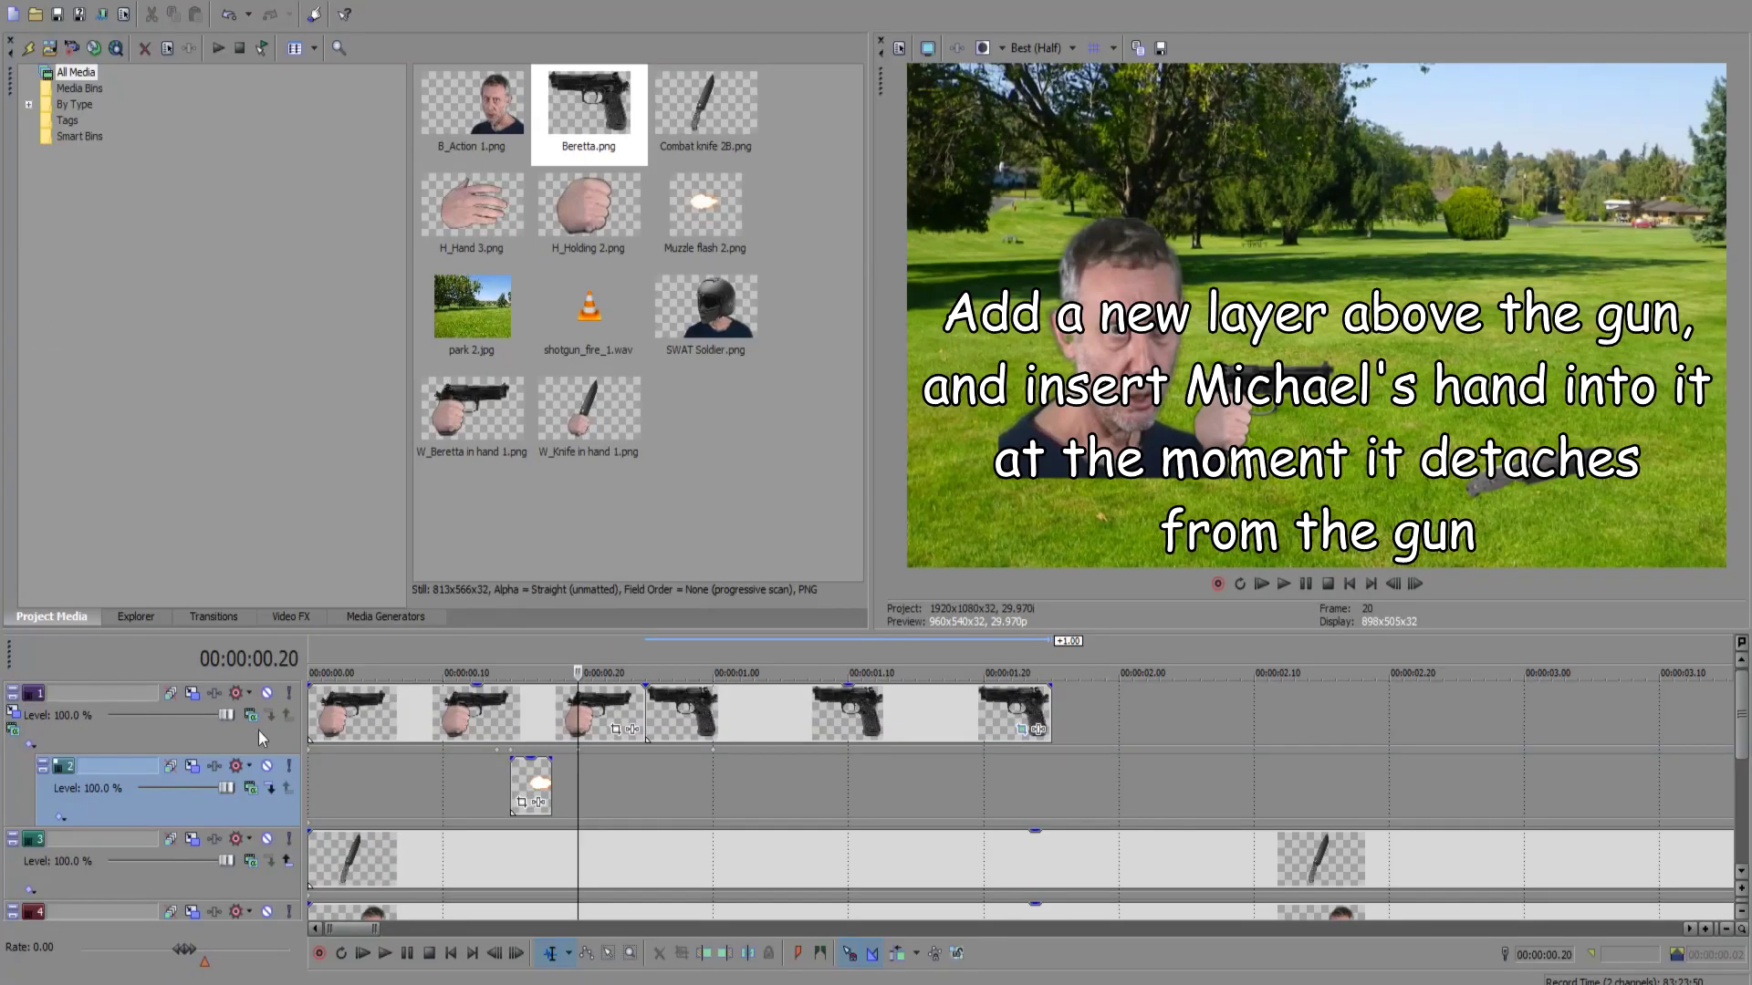
right_click(68, 727)
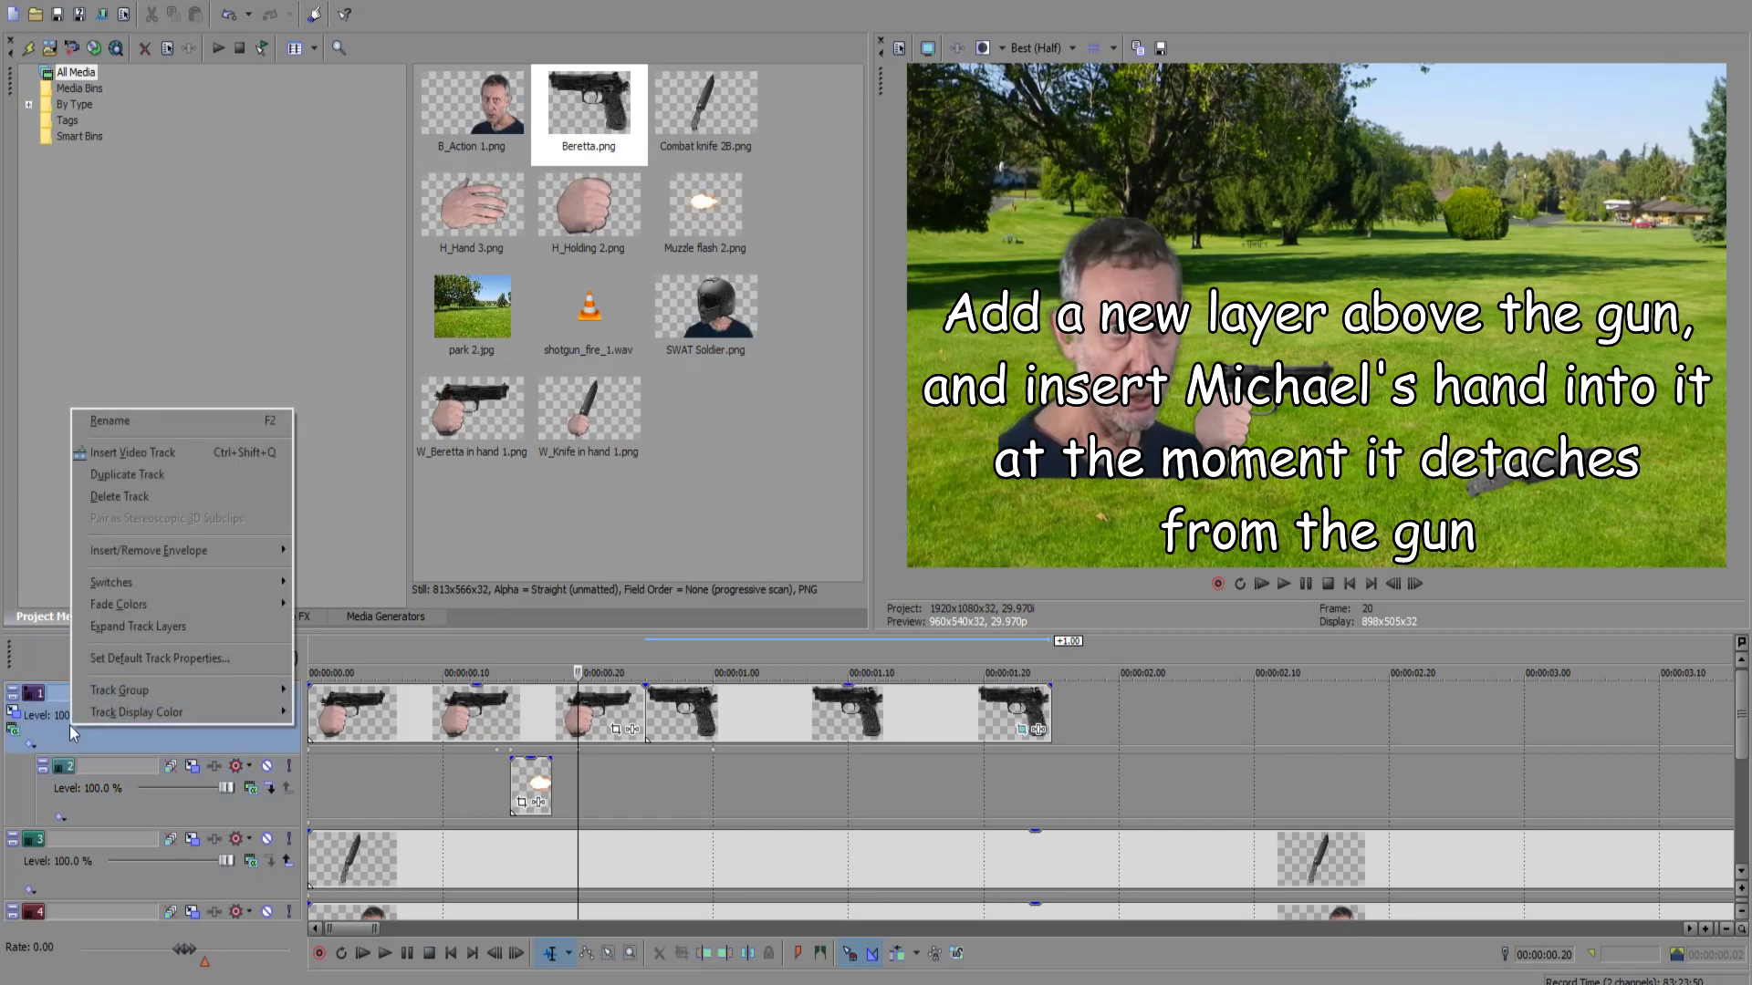
left_click(163, 449)
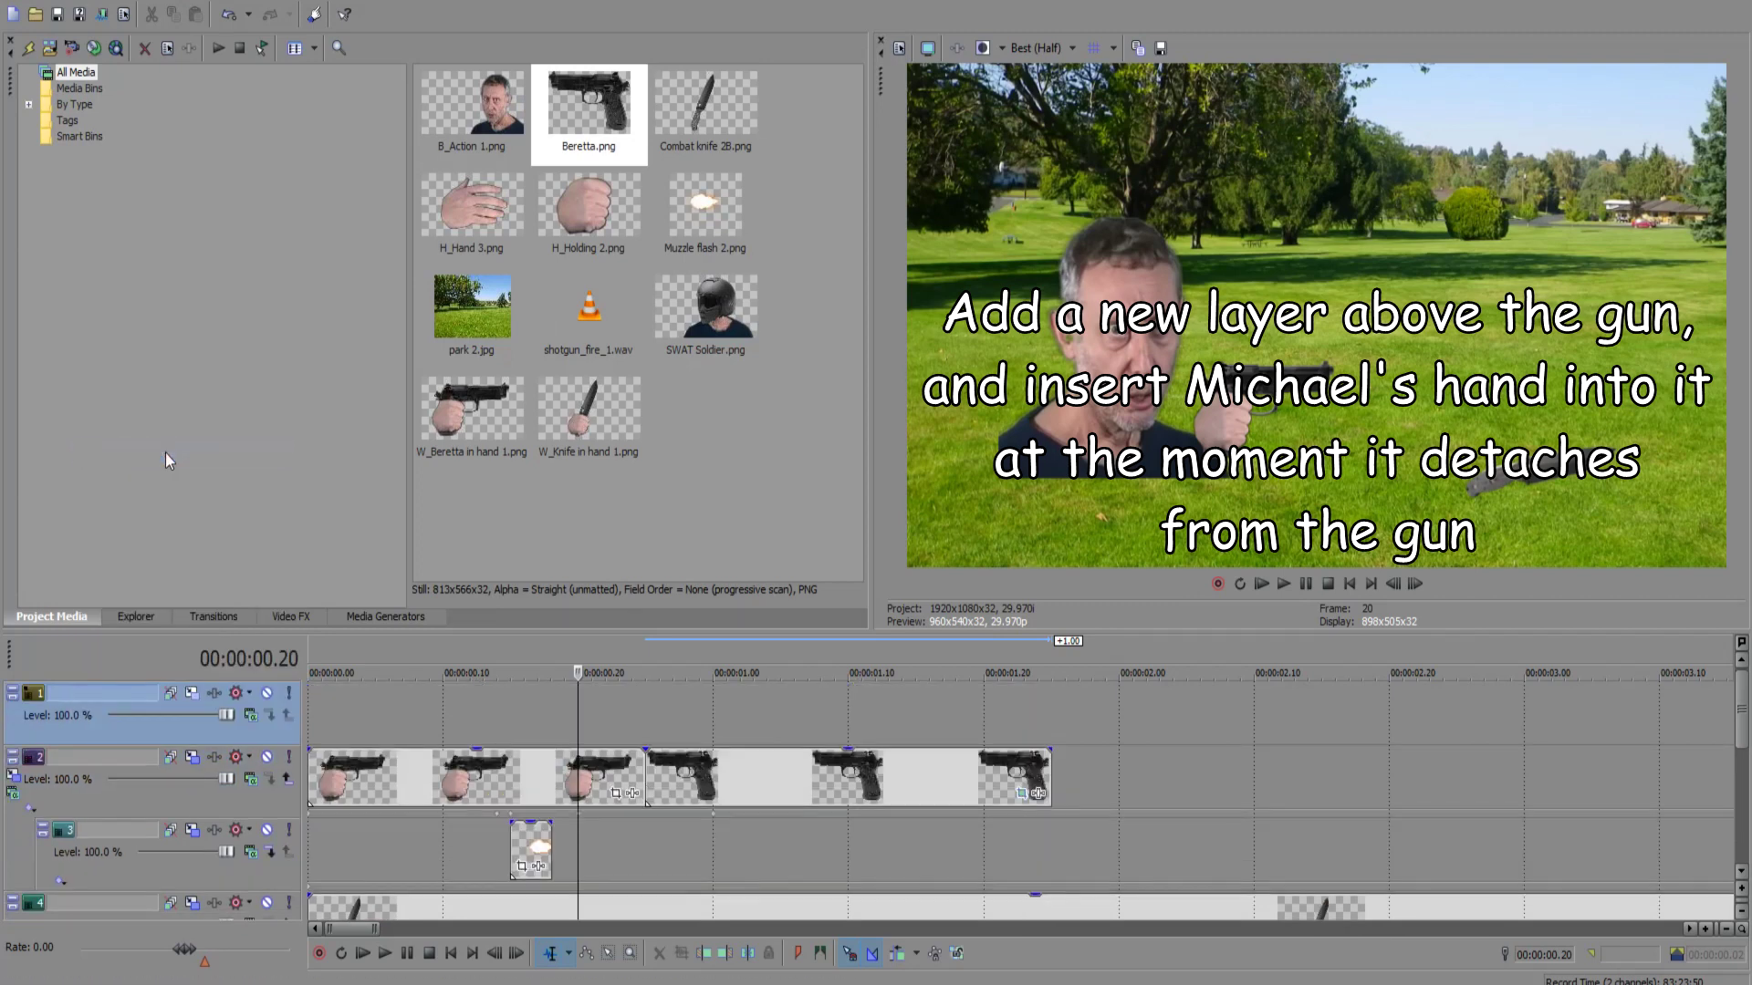
left_click(650, 720)
left_click_drag(484, 218, 628, 659)
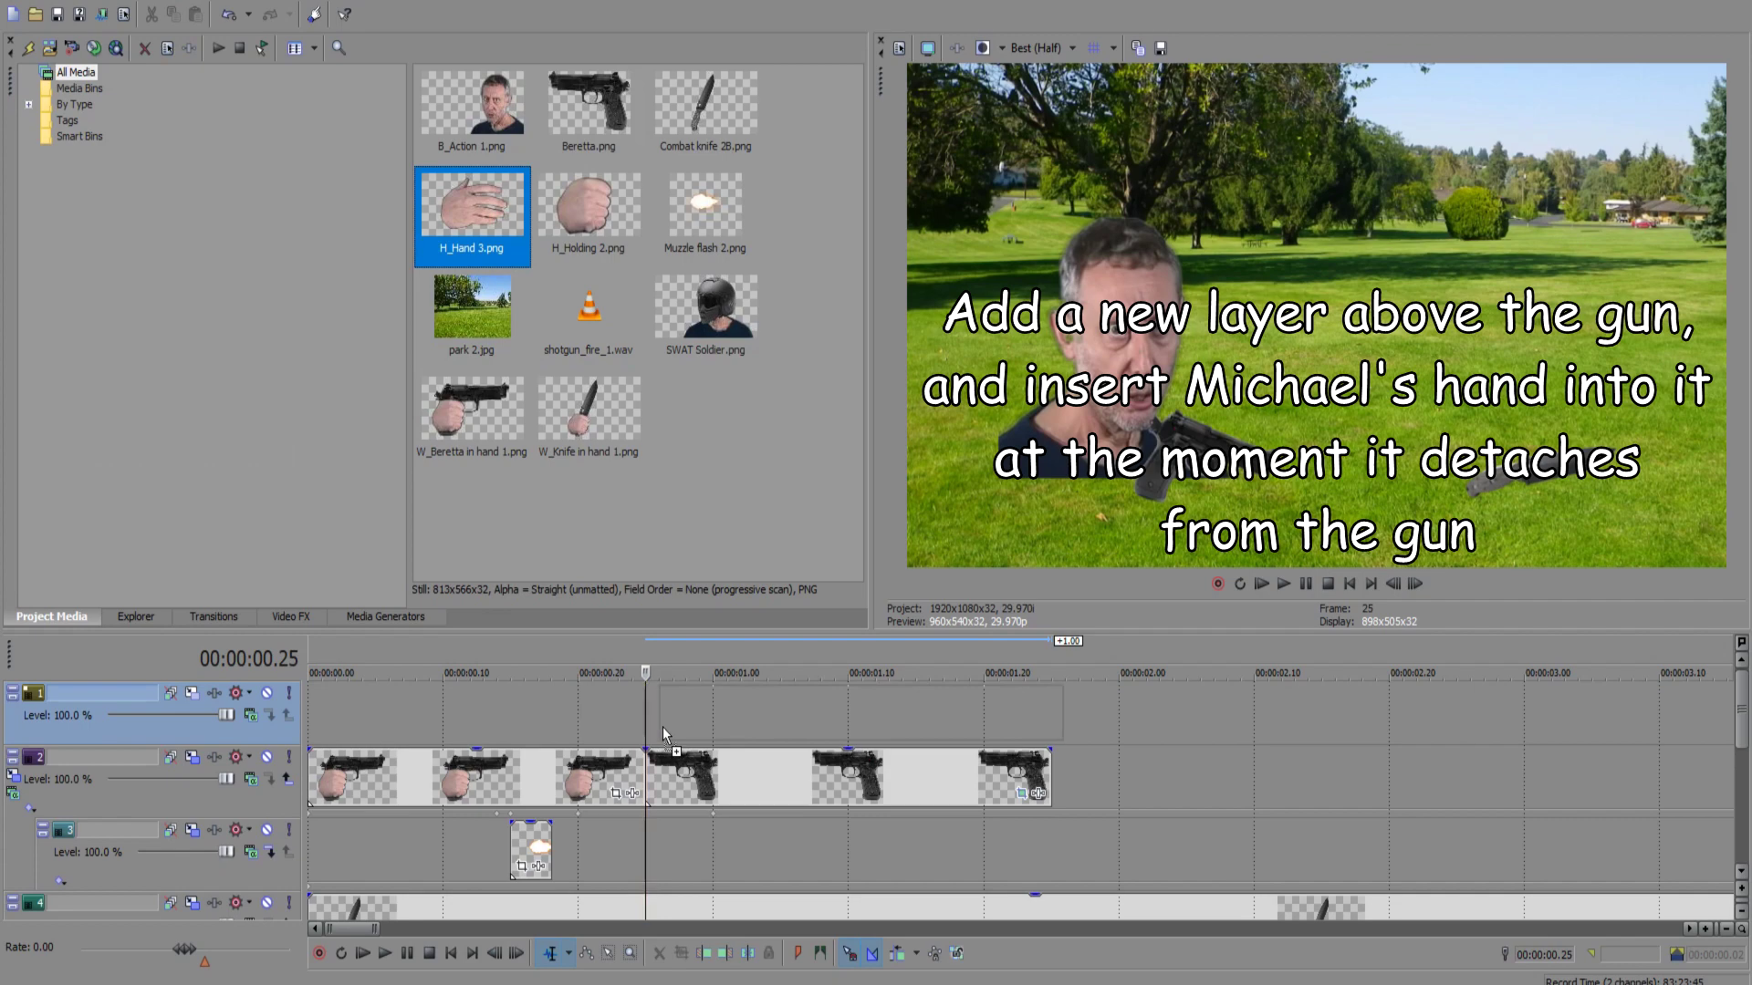
left_click_drag(660, 735, 650, 724)
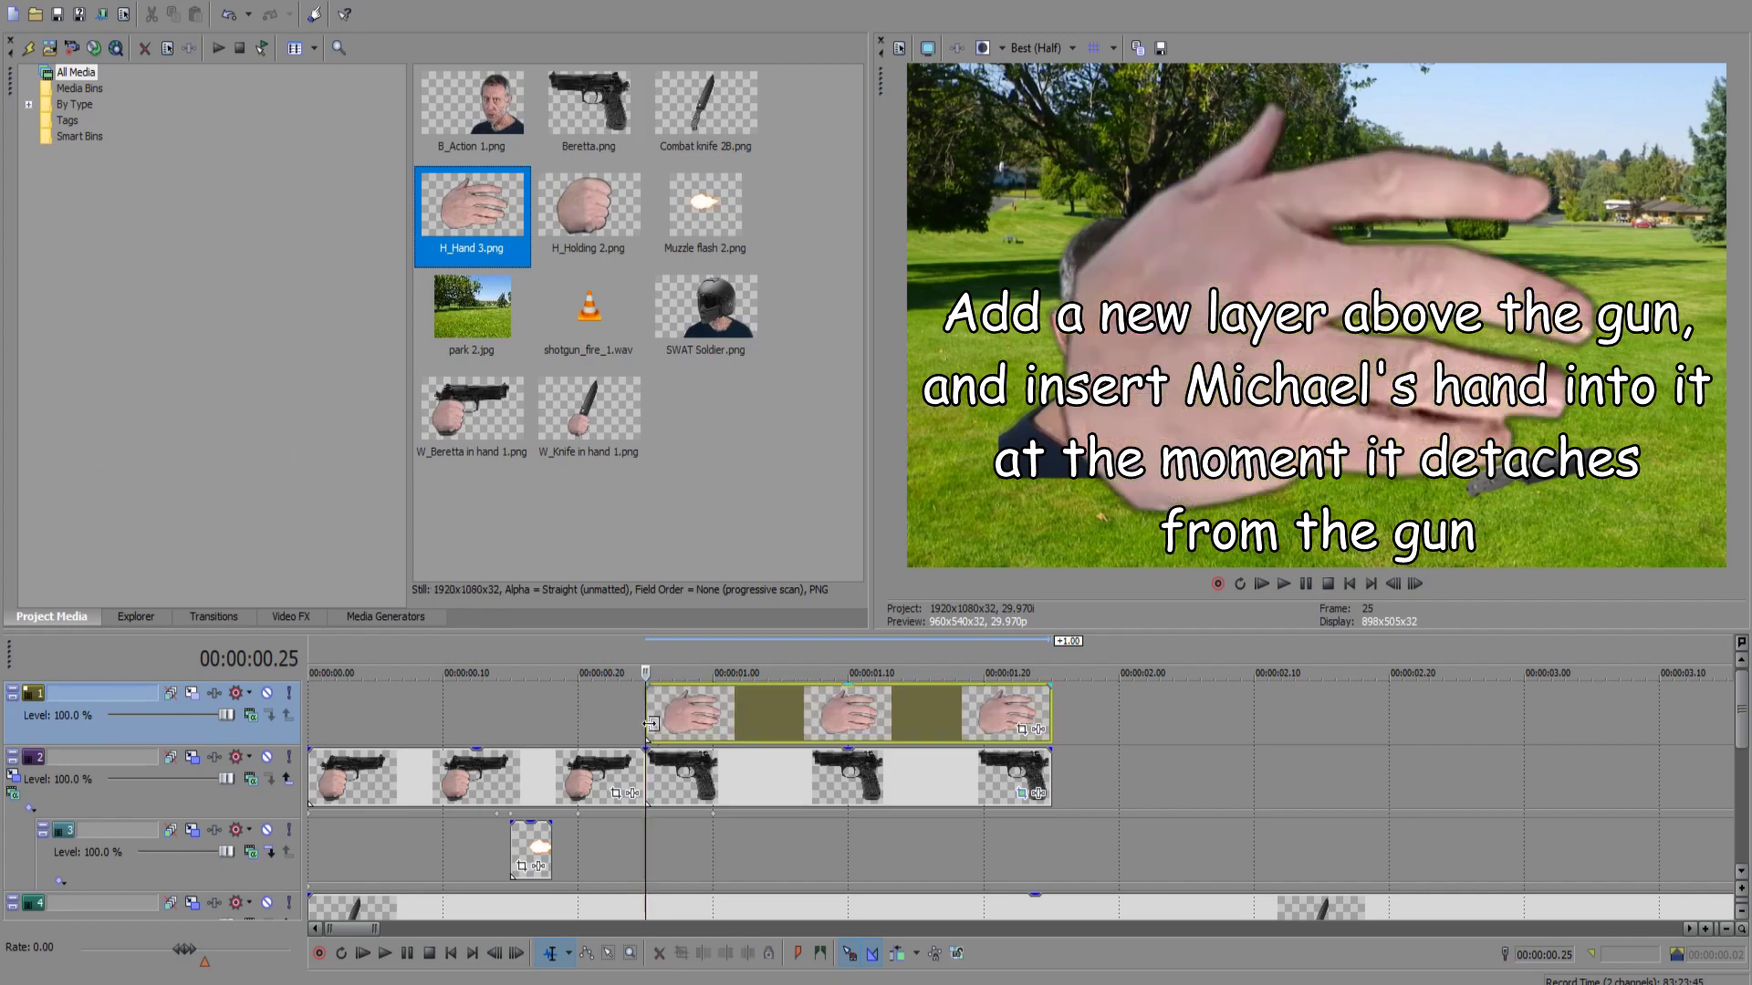
Step: Place the hand over the pistol grip at frame 25 with X -331.11, Y -327.22, width 311.26 and angle 25.0
left_click(192, 694)
left_click_drag(548, 356, 642, 398)
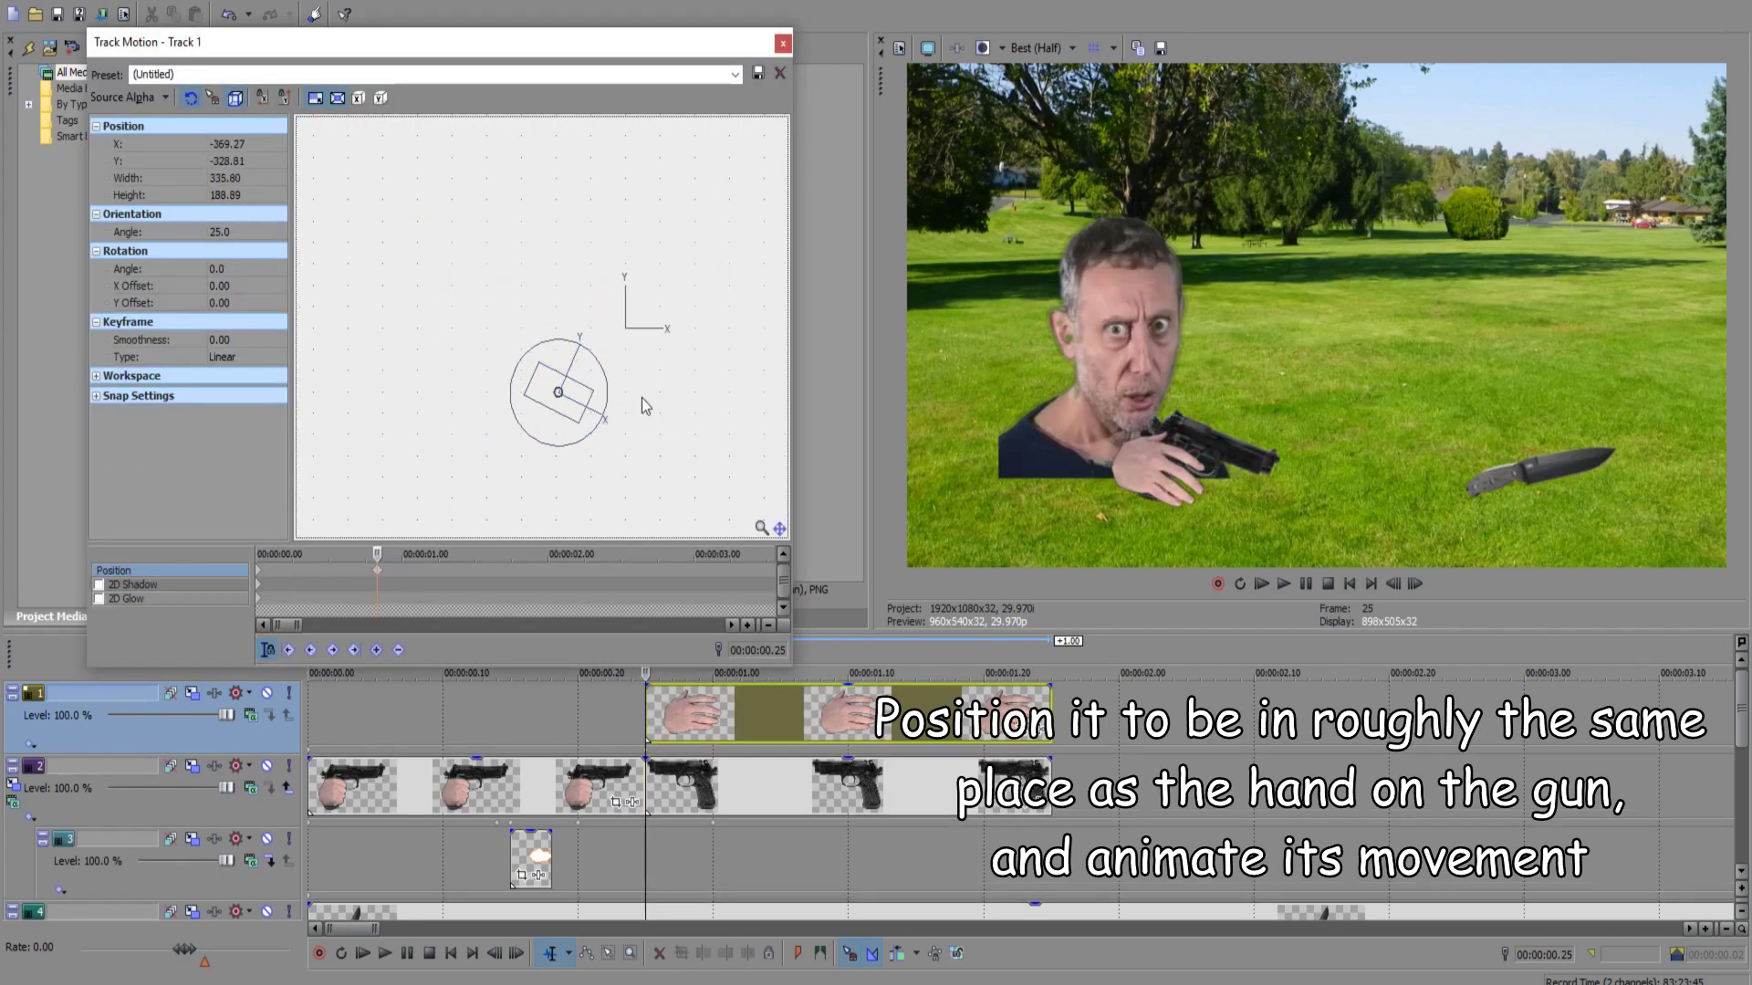
scroll(698, 310, "up", 5)
mouse_move(472, 381)
left_mouse_down()
mouse_move(499, 370)
mouse_move(484, 378)
left_mouse_up()
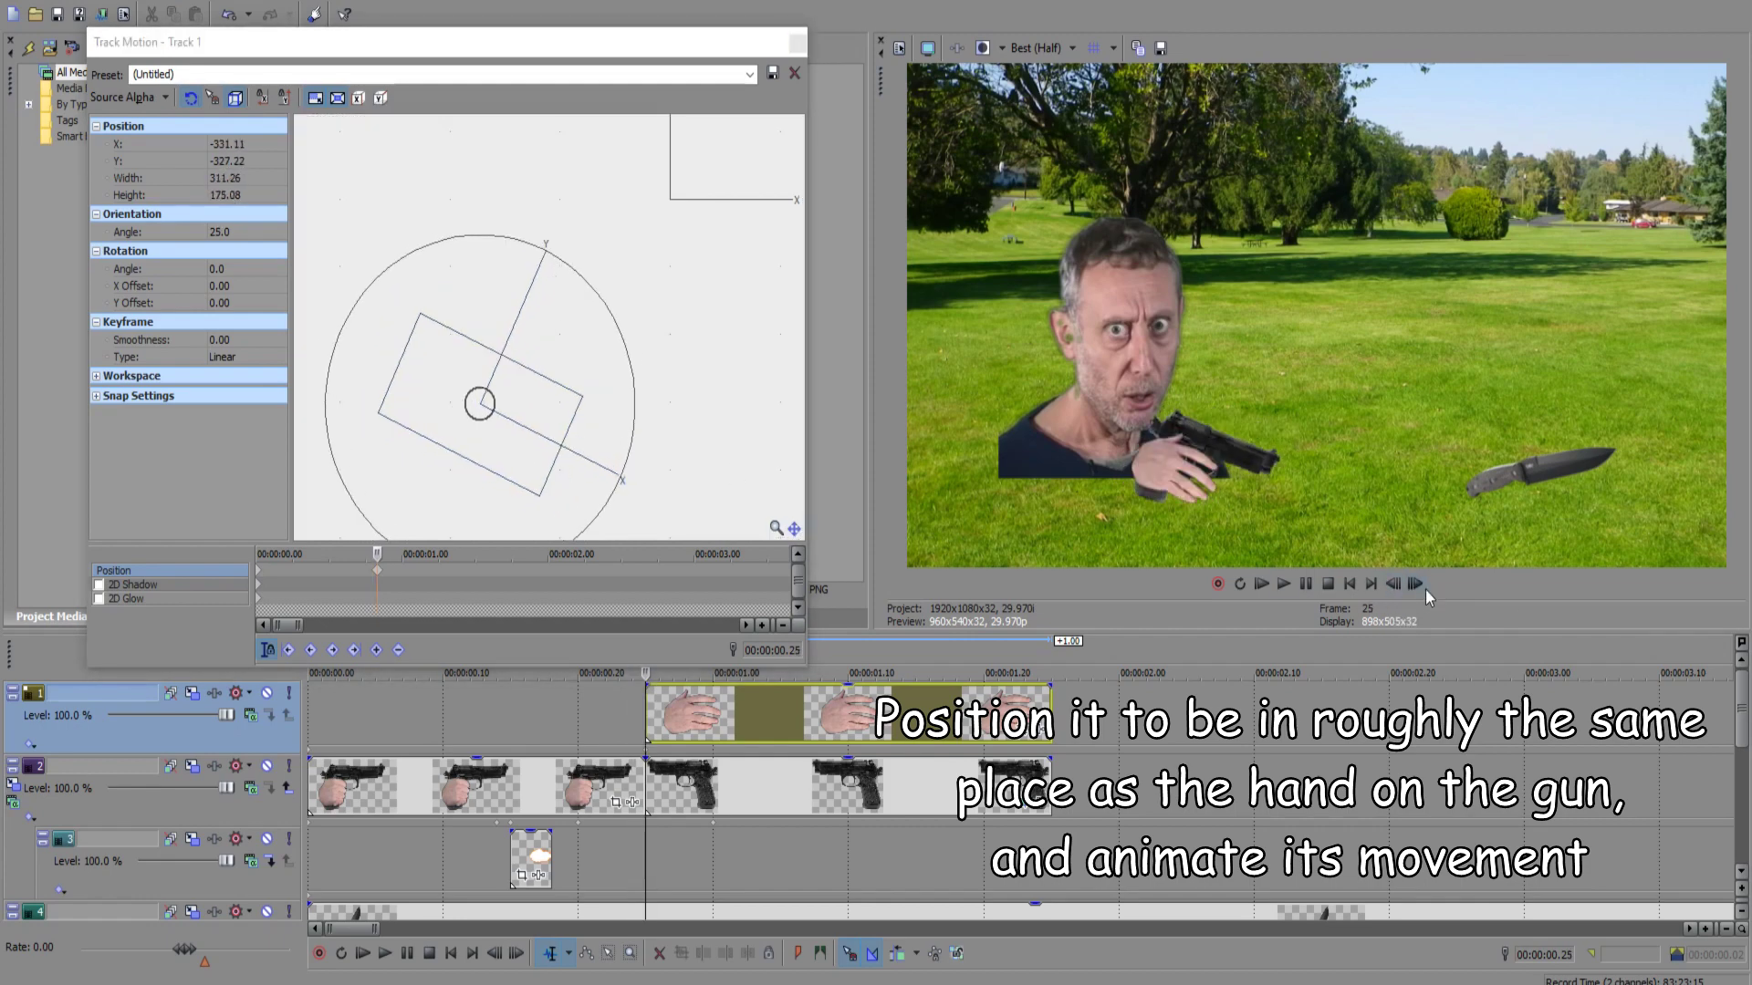
Step: Animate the open hand moving away from the falling pistol and set its frame 25 keyframe to Fast
left_click_drag(528, 461, 474, 462)
right_click(379, 574)
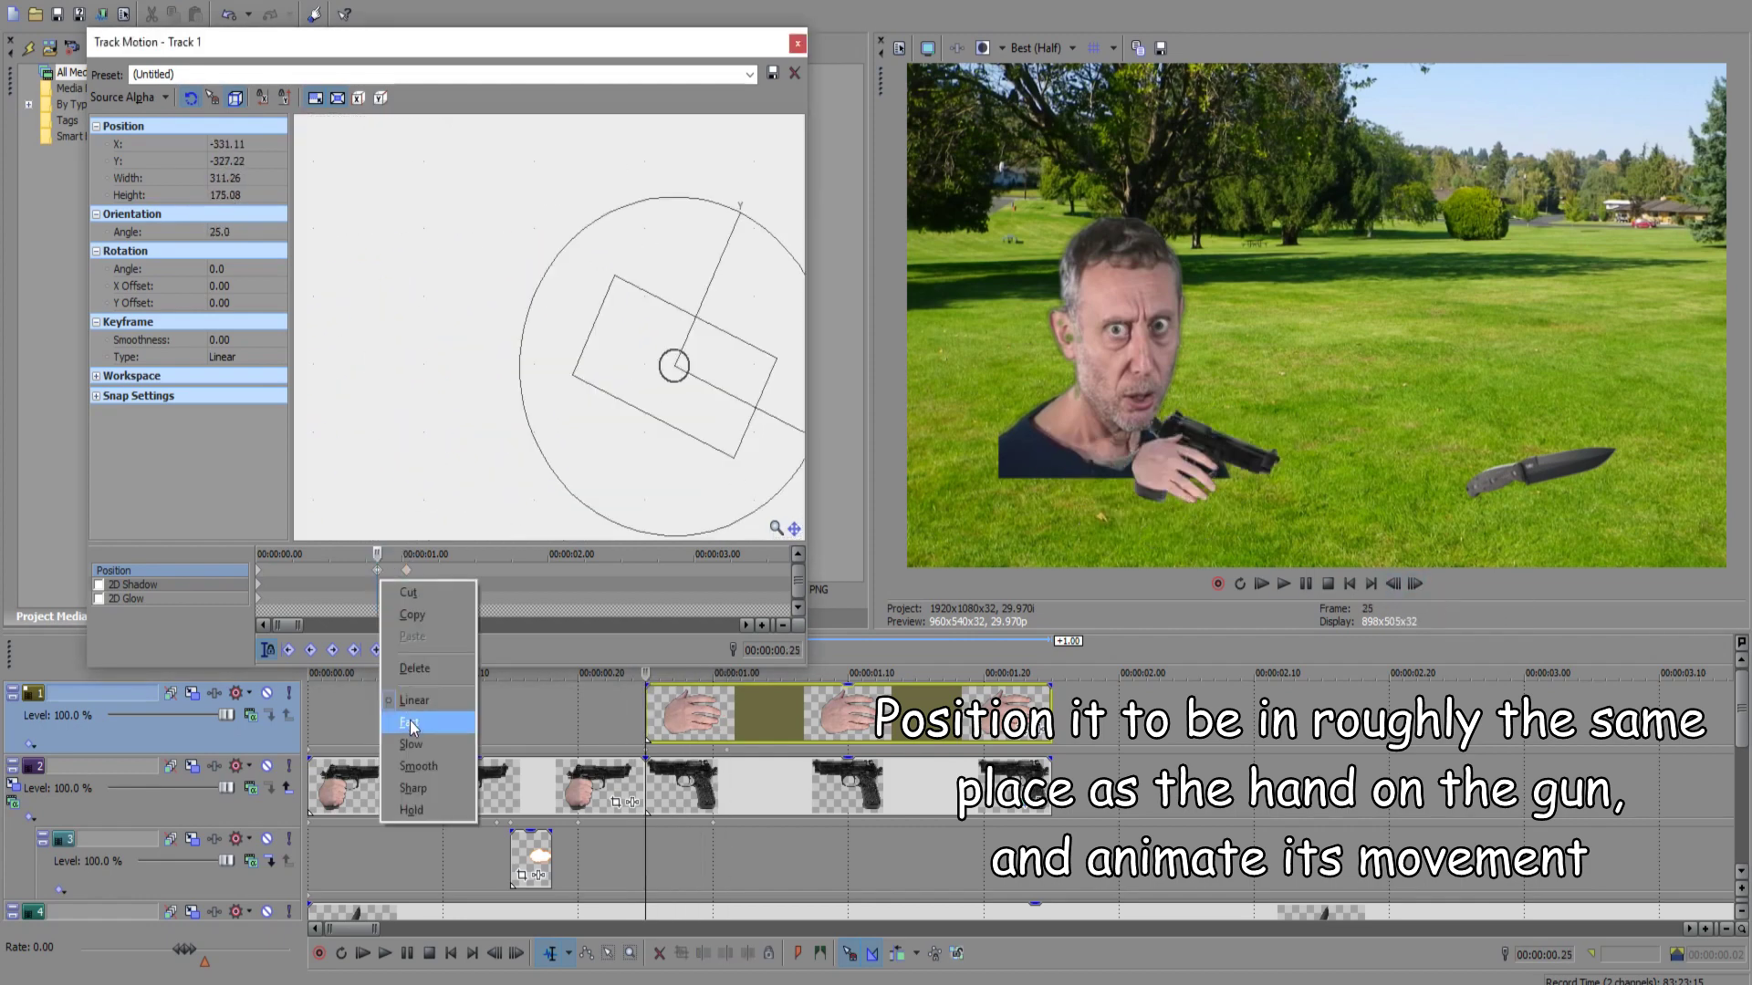
left_click(409, 724)
left_click(408, 575)
left_click(558, 699)
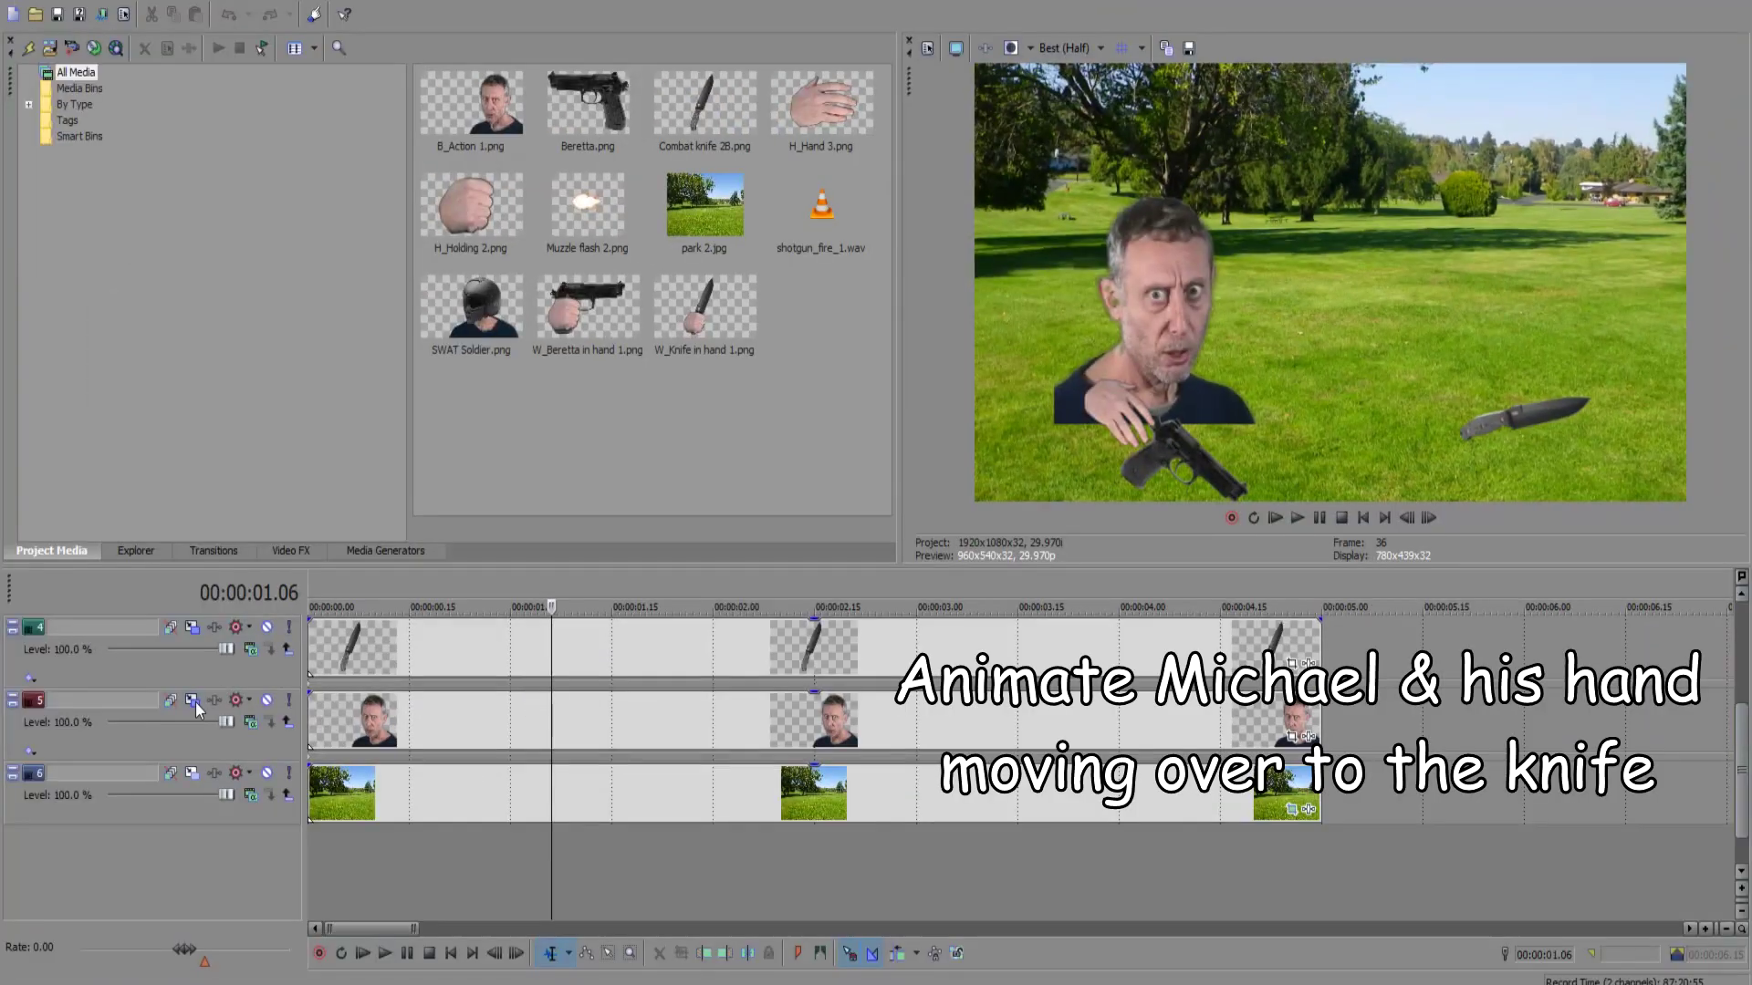
Step: Animate the man and his hand moving over to the knife by frame 48 and play back the movement
left_click(211, 701)
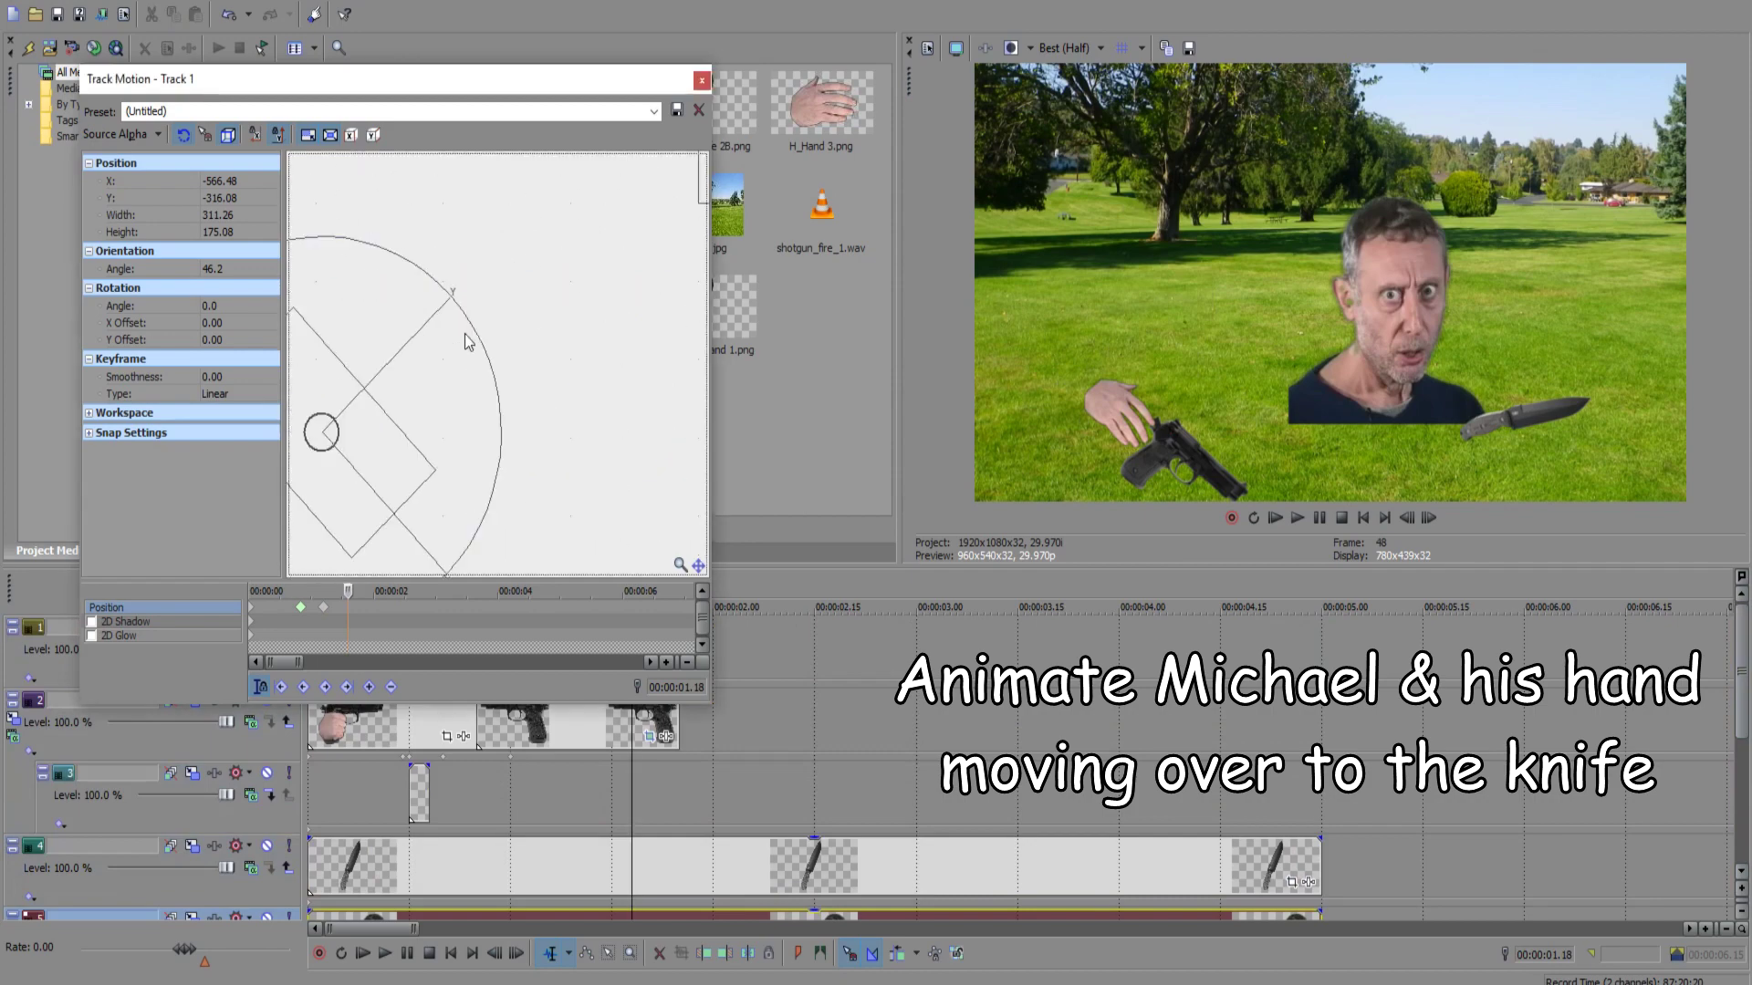
left_click(1297, 518)
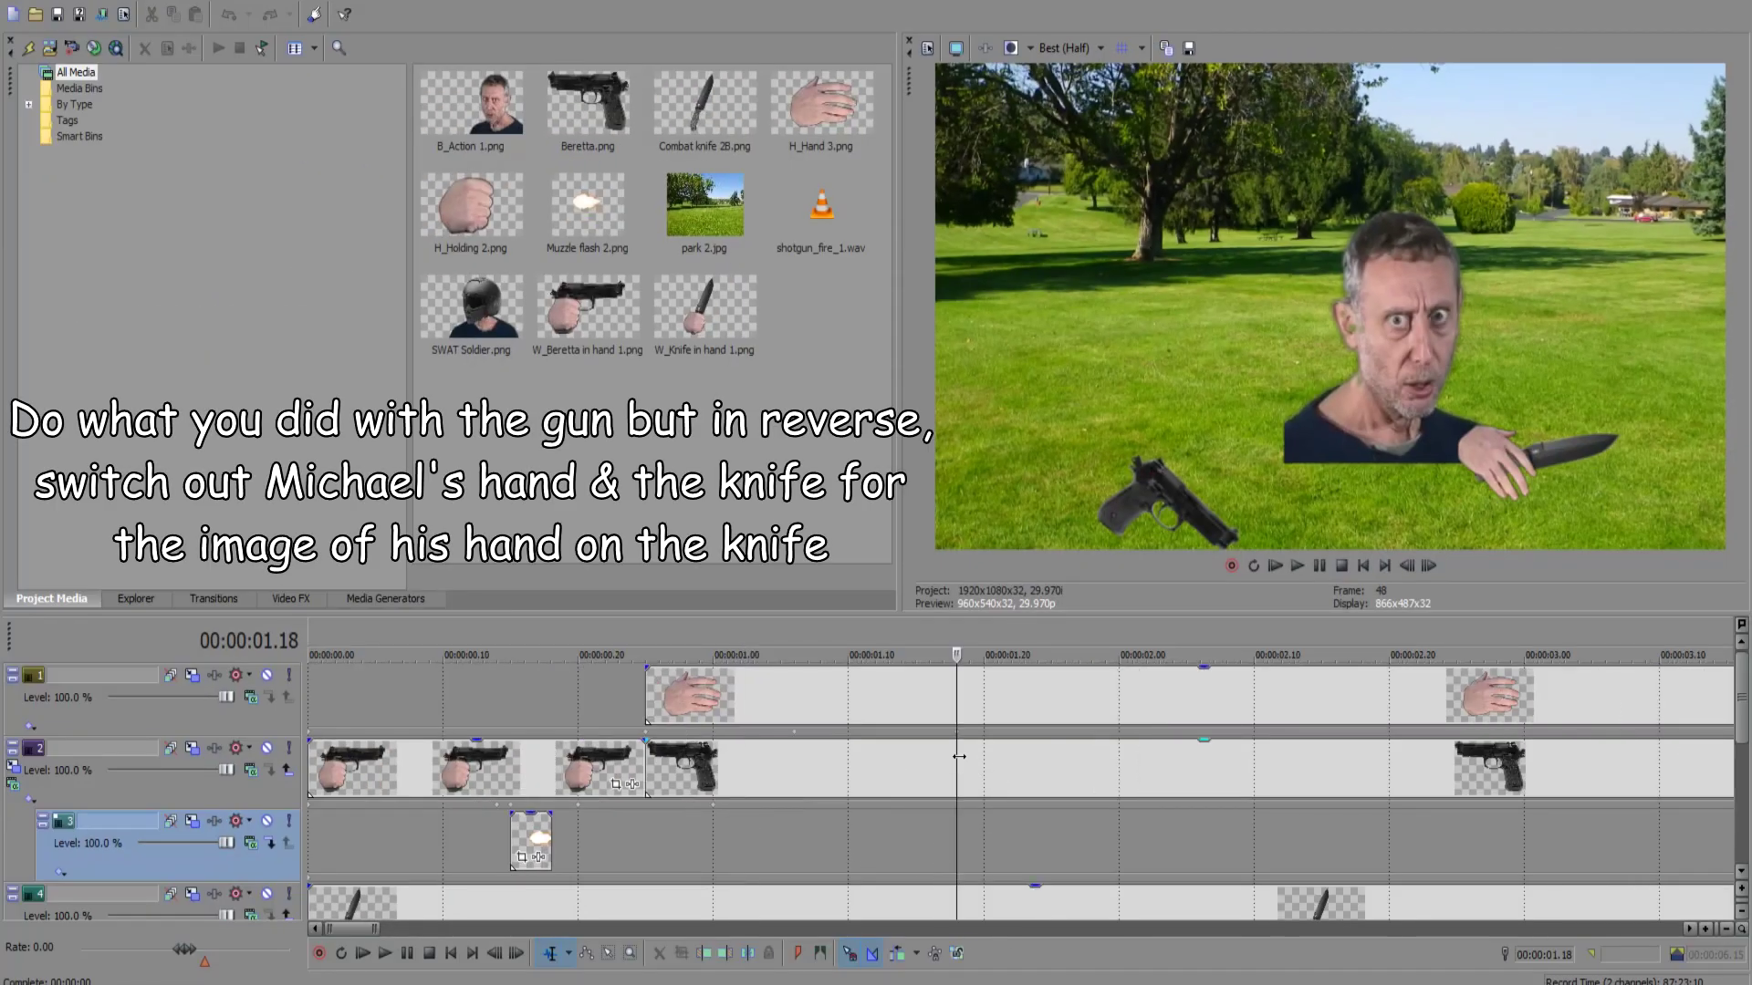
Step: Split the hand and knife events at frame 48 and delete the remainder of both
left_click(958, 757)
left_click(956, 714)
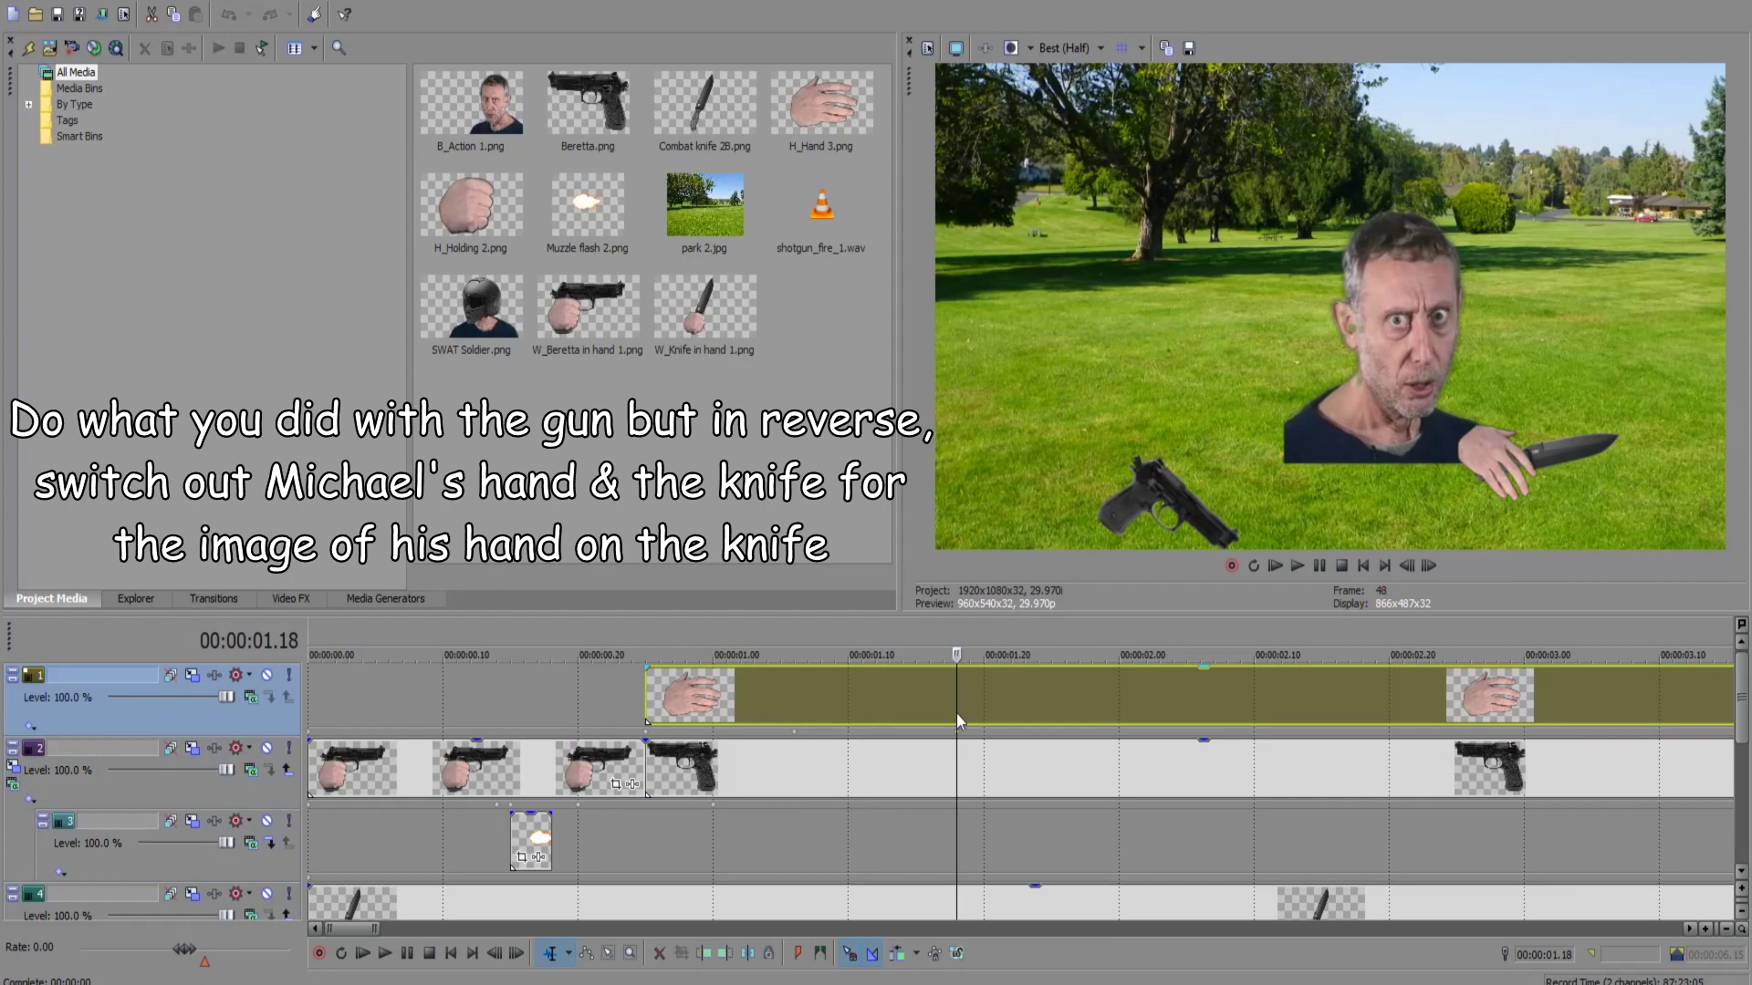
key("s")
key("Delete")
left_click_drag(1742, 712, 1742, 738)
left_click(957, 846)
key("s")
key("Delete")
Step: Insert W_Knife in hand 1.png on the knife track at frame 48 and extend it to the end of the other clips
left_click_drag(704, 315, 959, 834)
scroll(963, 830, "down", 2)
key("Left")
left_click_drag(834, 850, 1321, 851)
Step: Animate the knife lifting to X 464.24, Y -163.44, angle -5.3 at frame 60, adjust the starting keyframe's interpolation, and play it back
left_click(193, 821)
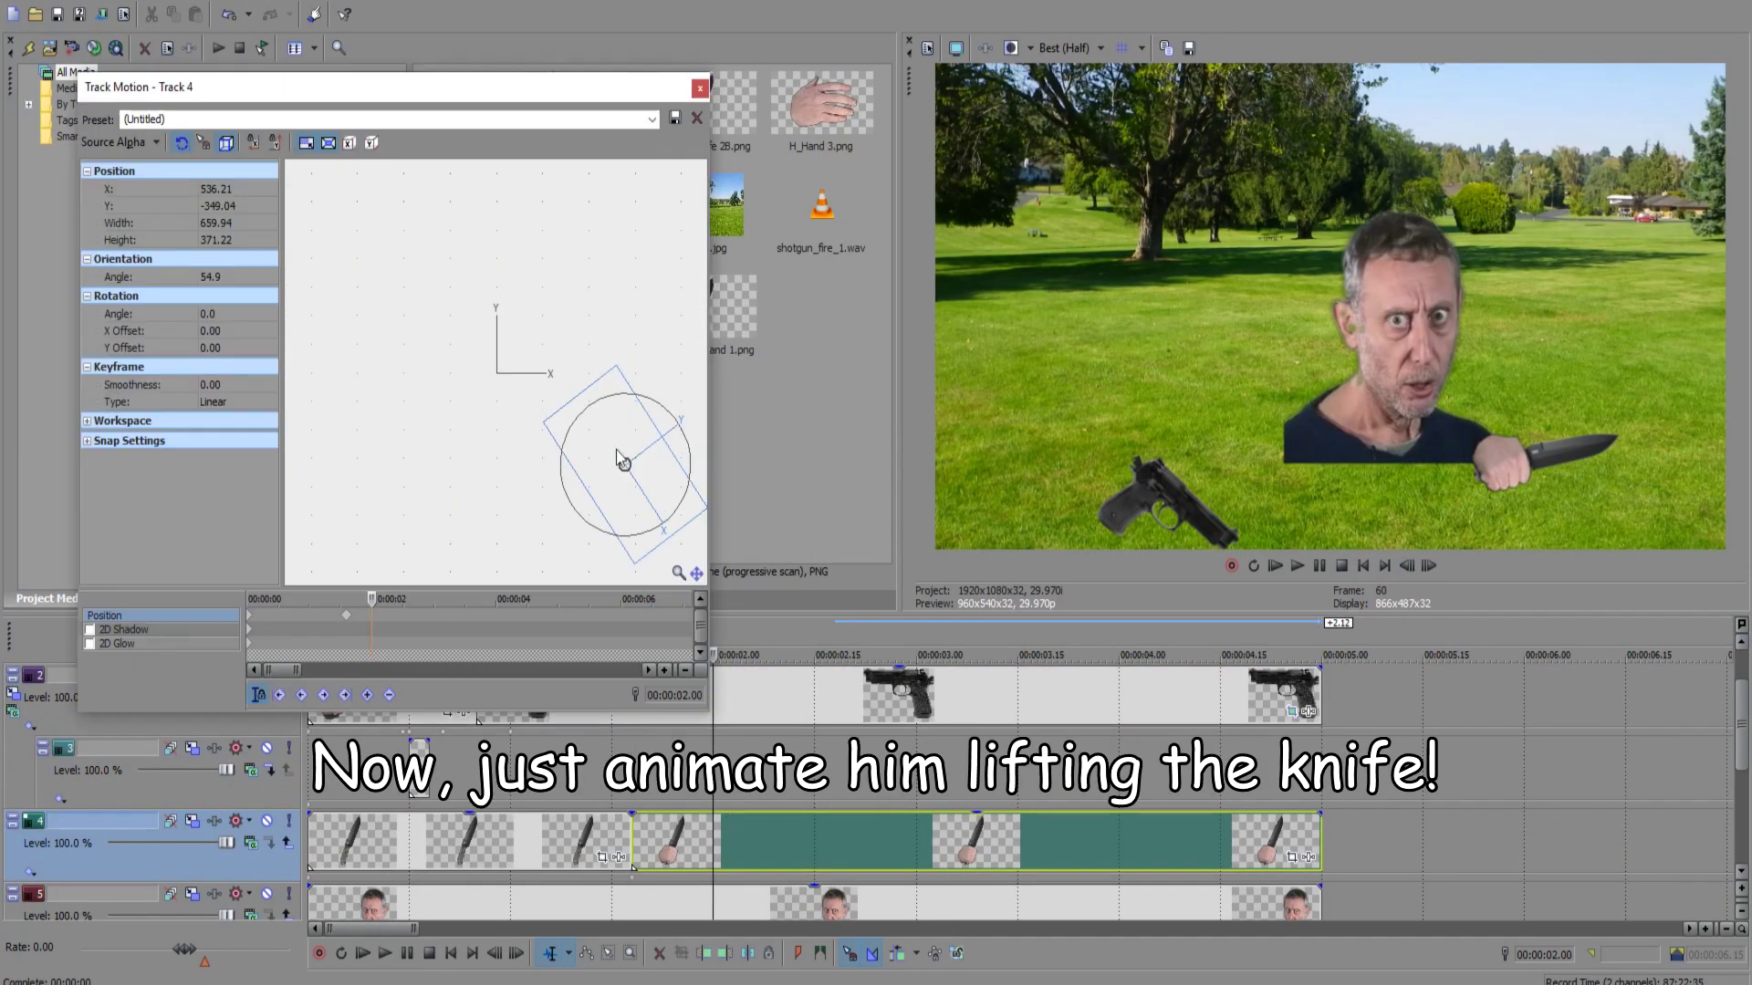
left_click_drag(683, 432, 628, 380)
left_click_drag(626, 466, 608, 416)
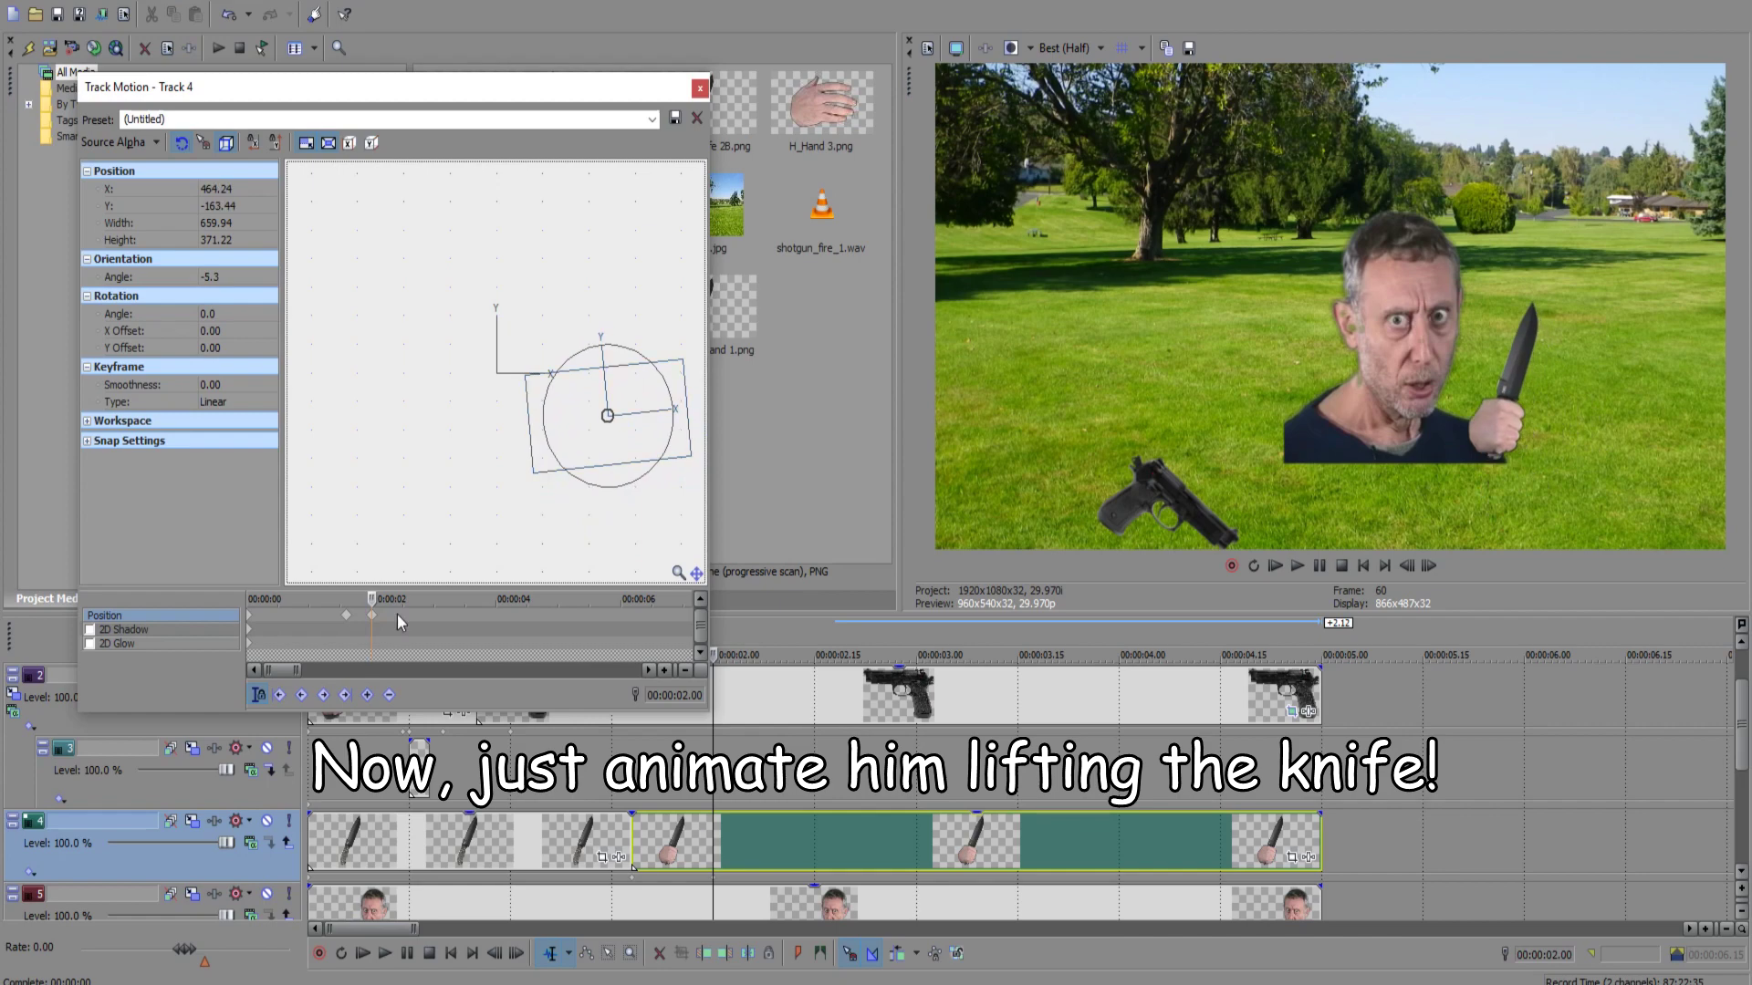
left_click(345, 616)
right_click(346, 615)
left_click(392, 735)
key("space")
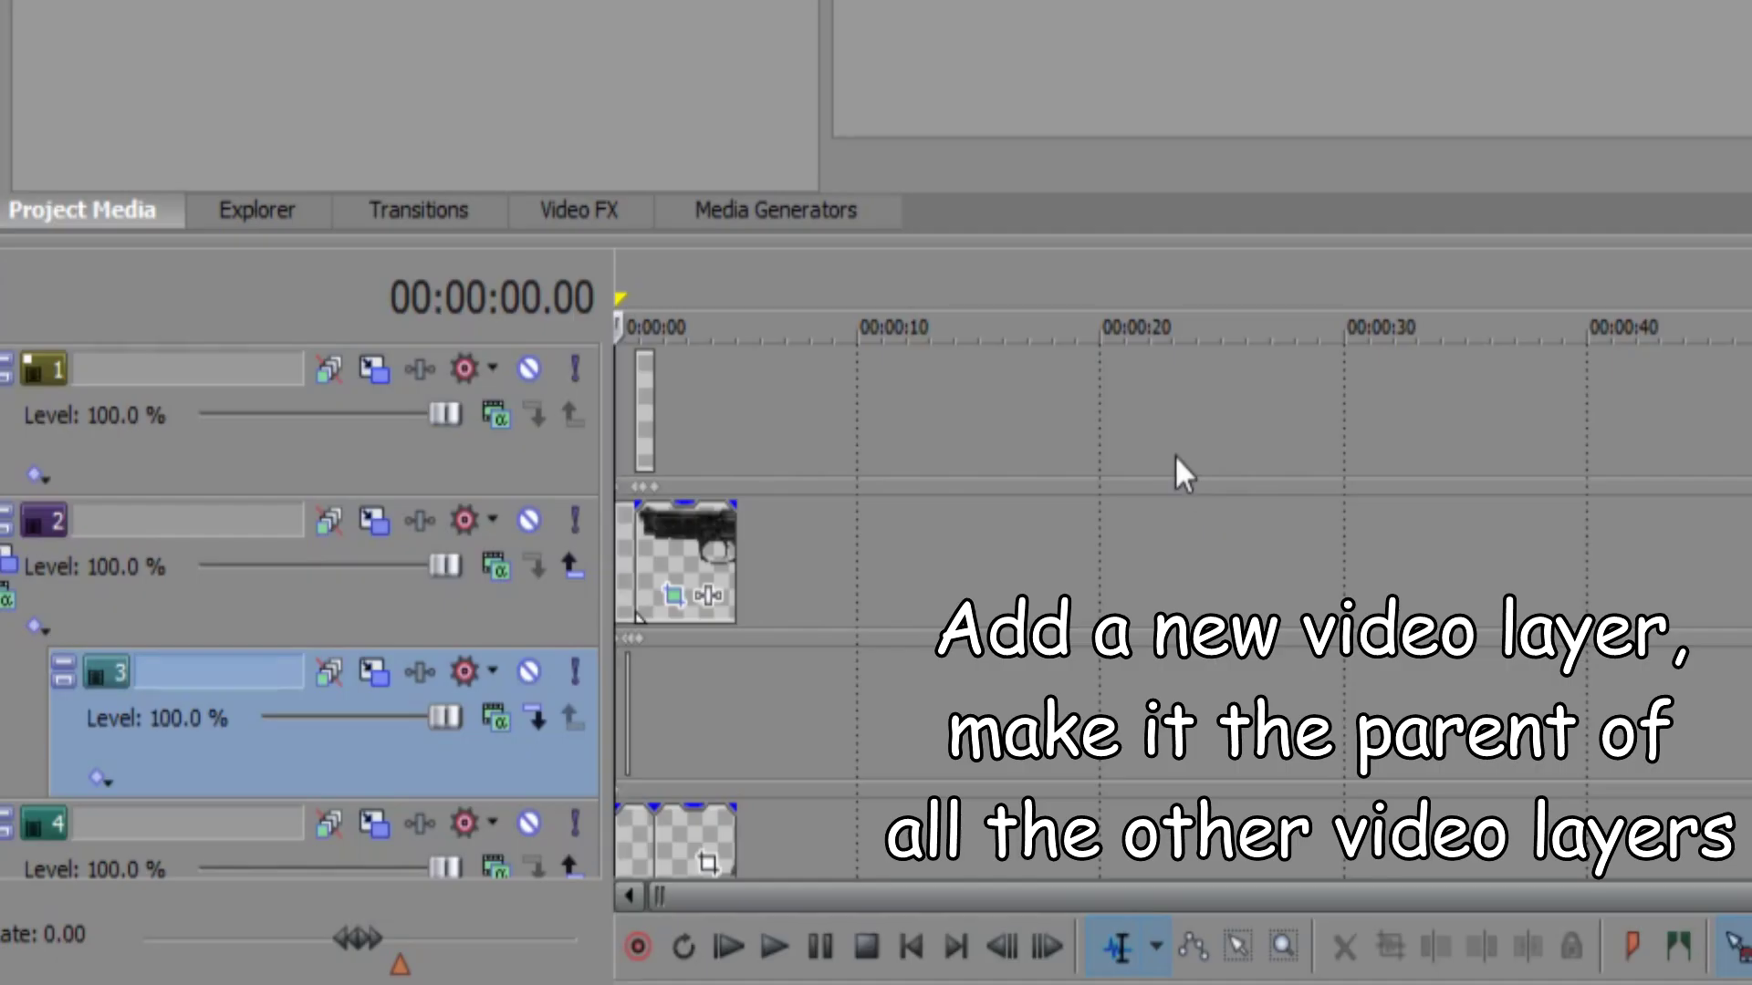
Step: Insert a new video track above all others and make the hand and pistol tracks its children
right_click(168, 458)
left_click(393, 5)
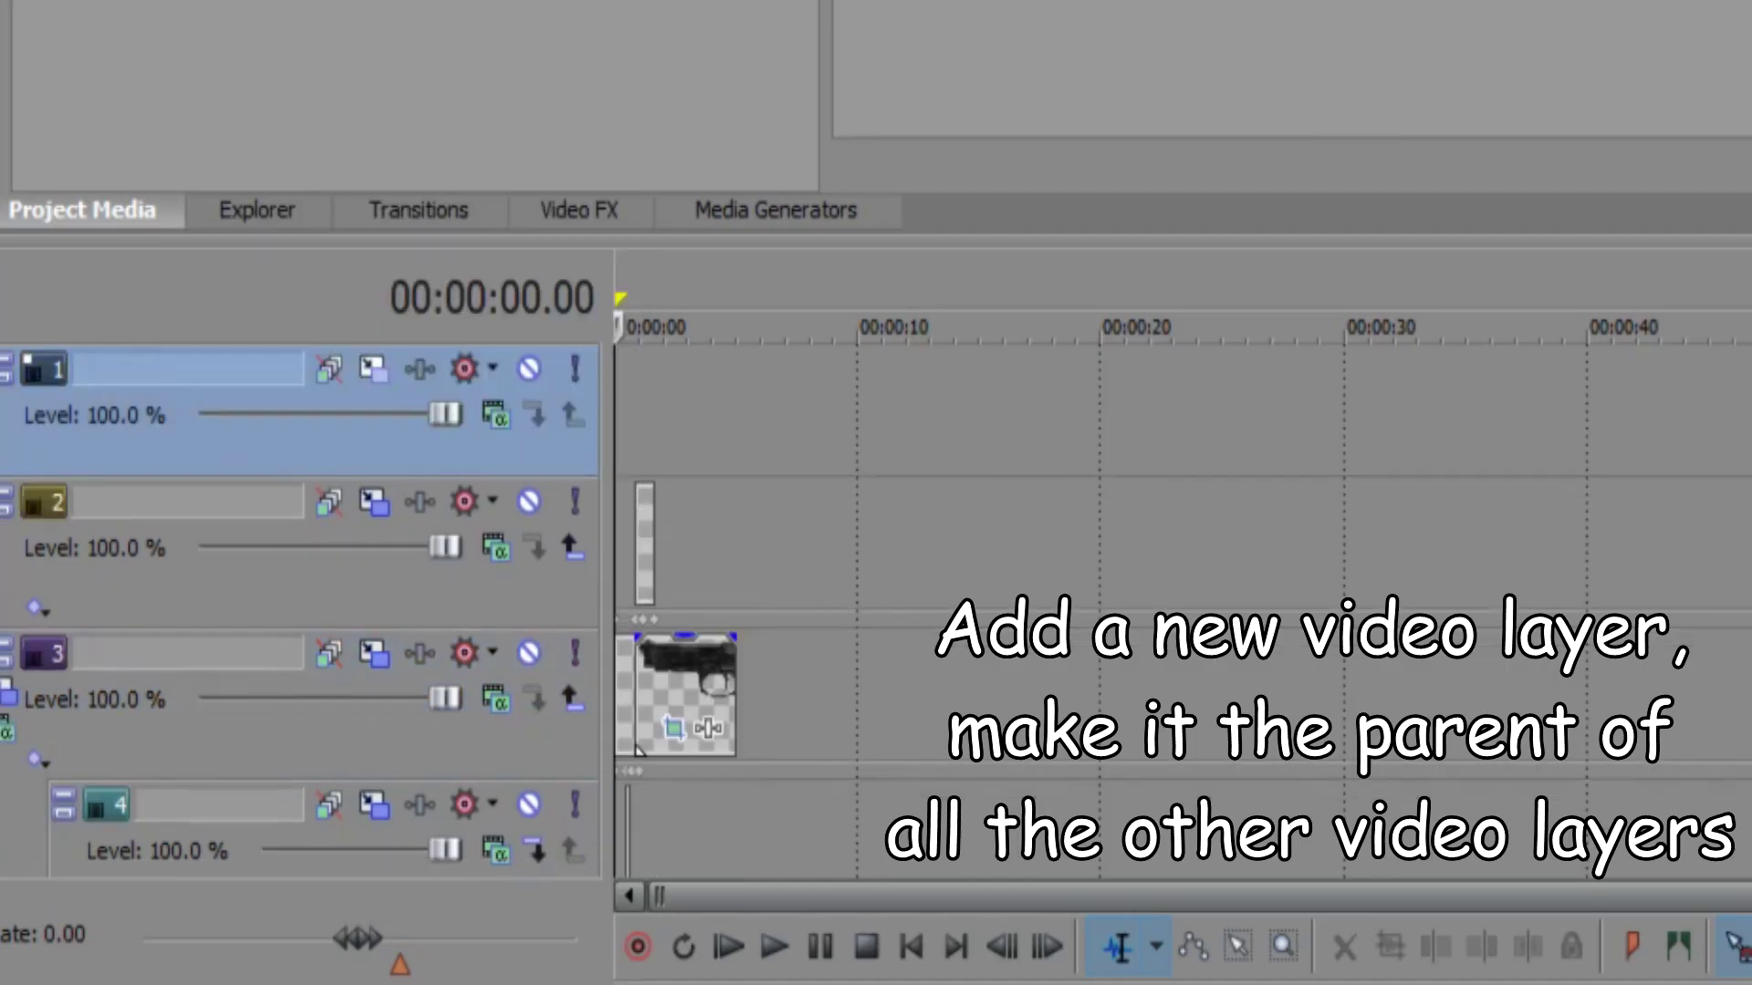
left_click(572, 548)
left_click(572, 699)
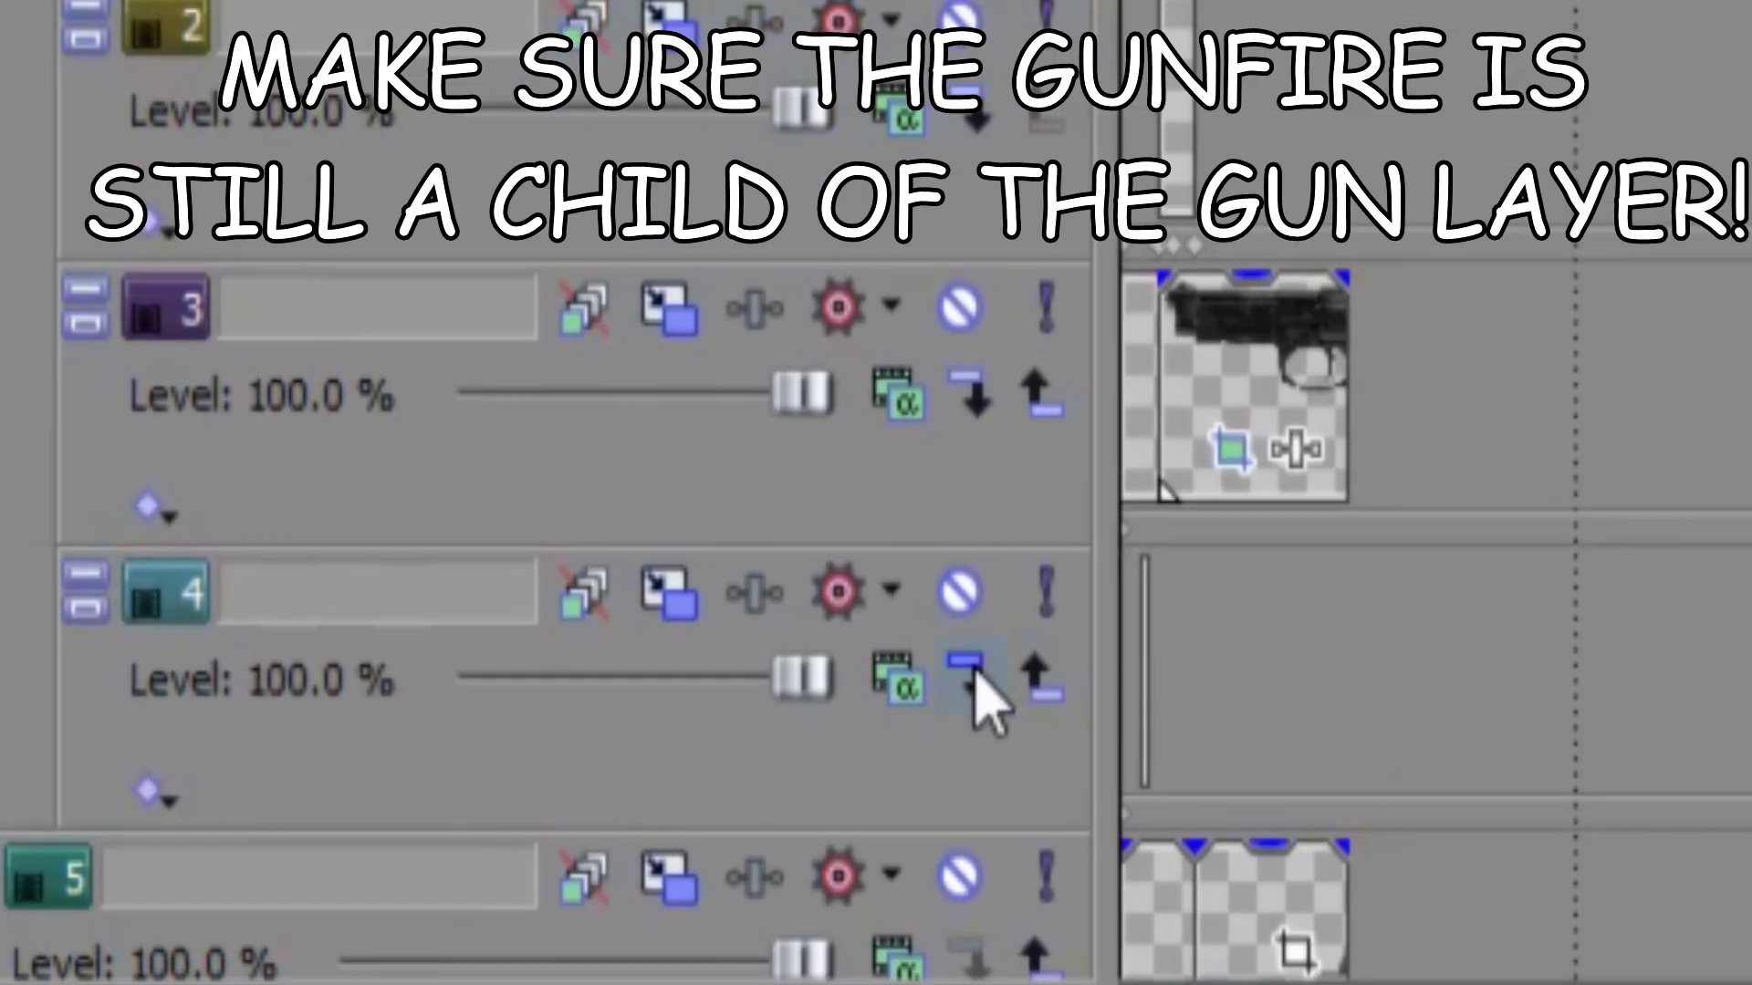
Step: Nest the muzzle flash under the pistol track again and make the knife, man and park background tracks children of the top track
left_click(1035, 685)
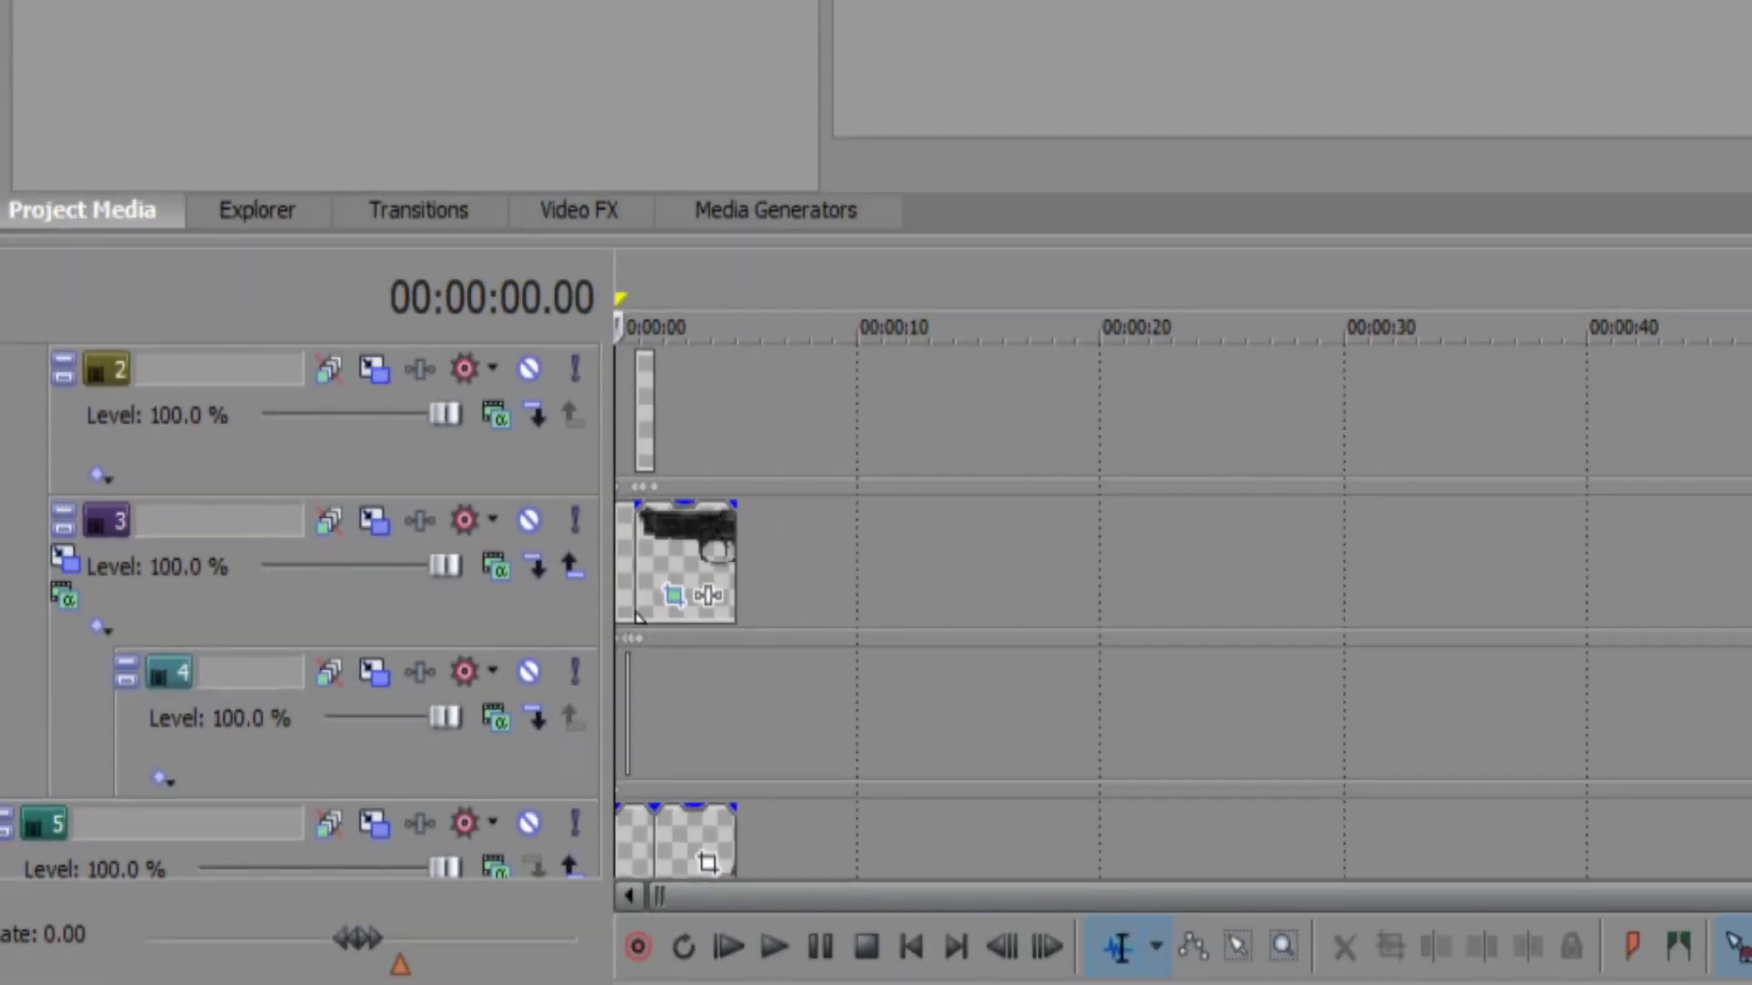
scroll(635, 617, "down", 2)
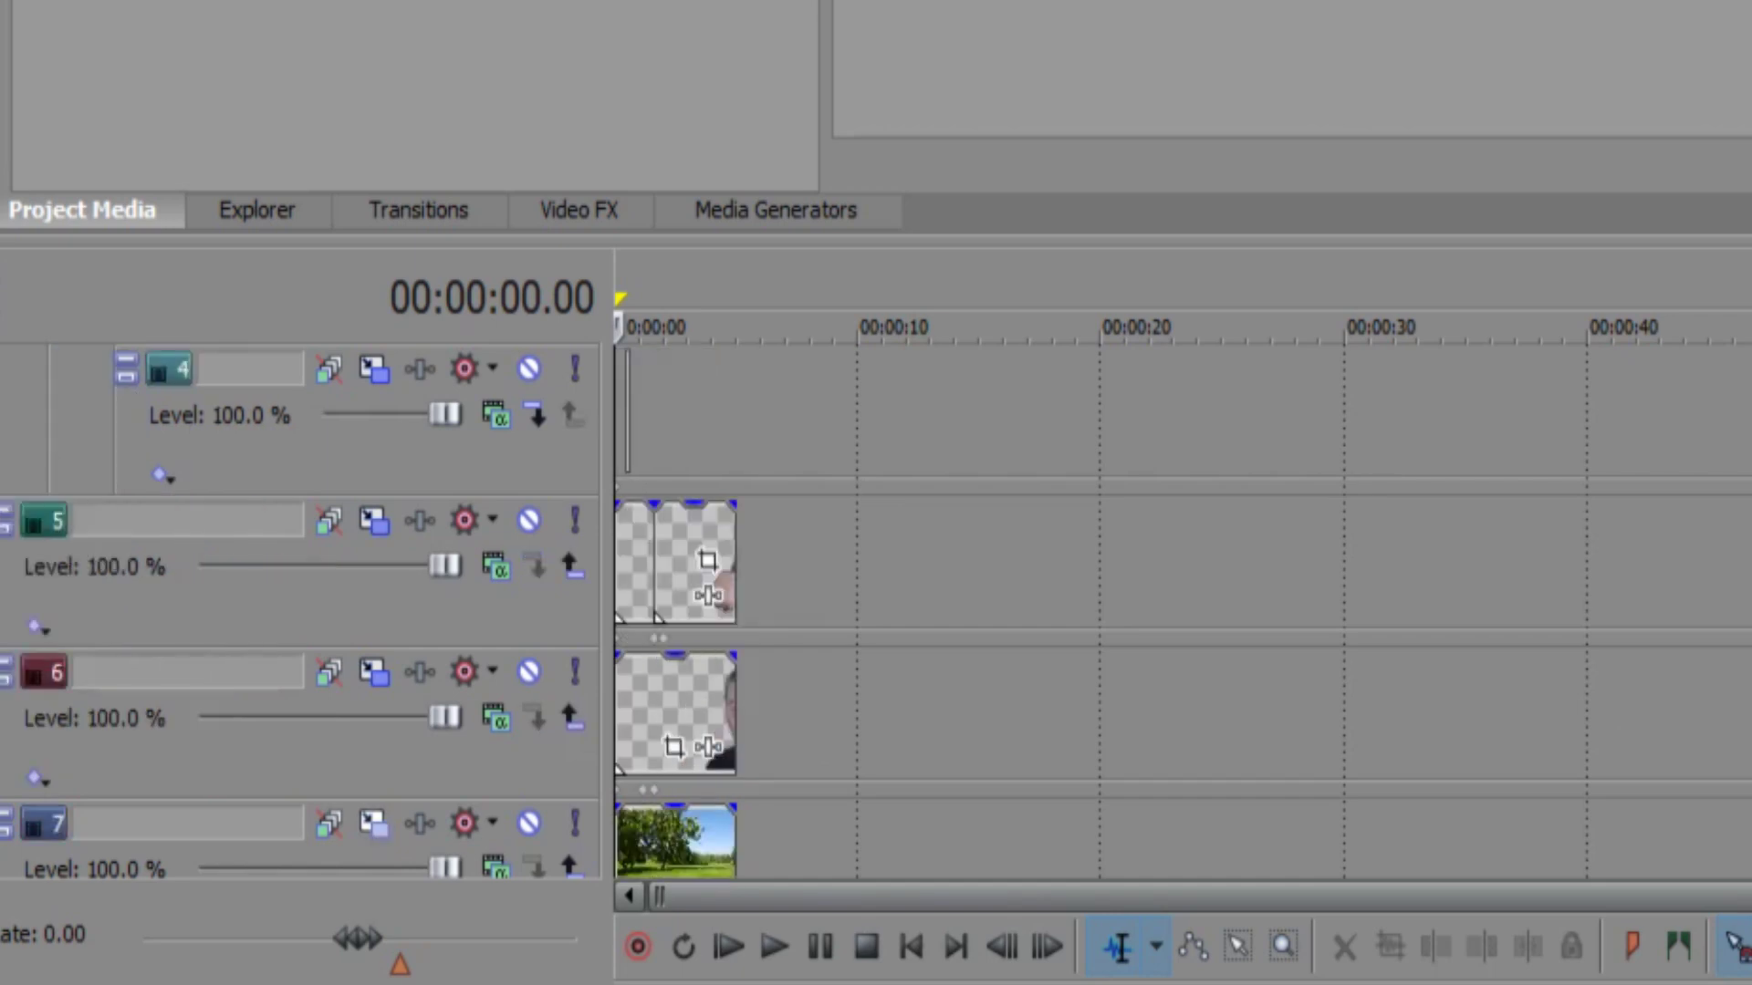
left_click(570, 569)
left_click(570, 721)
scroll(570, 718, "down", 2)
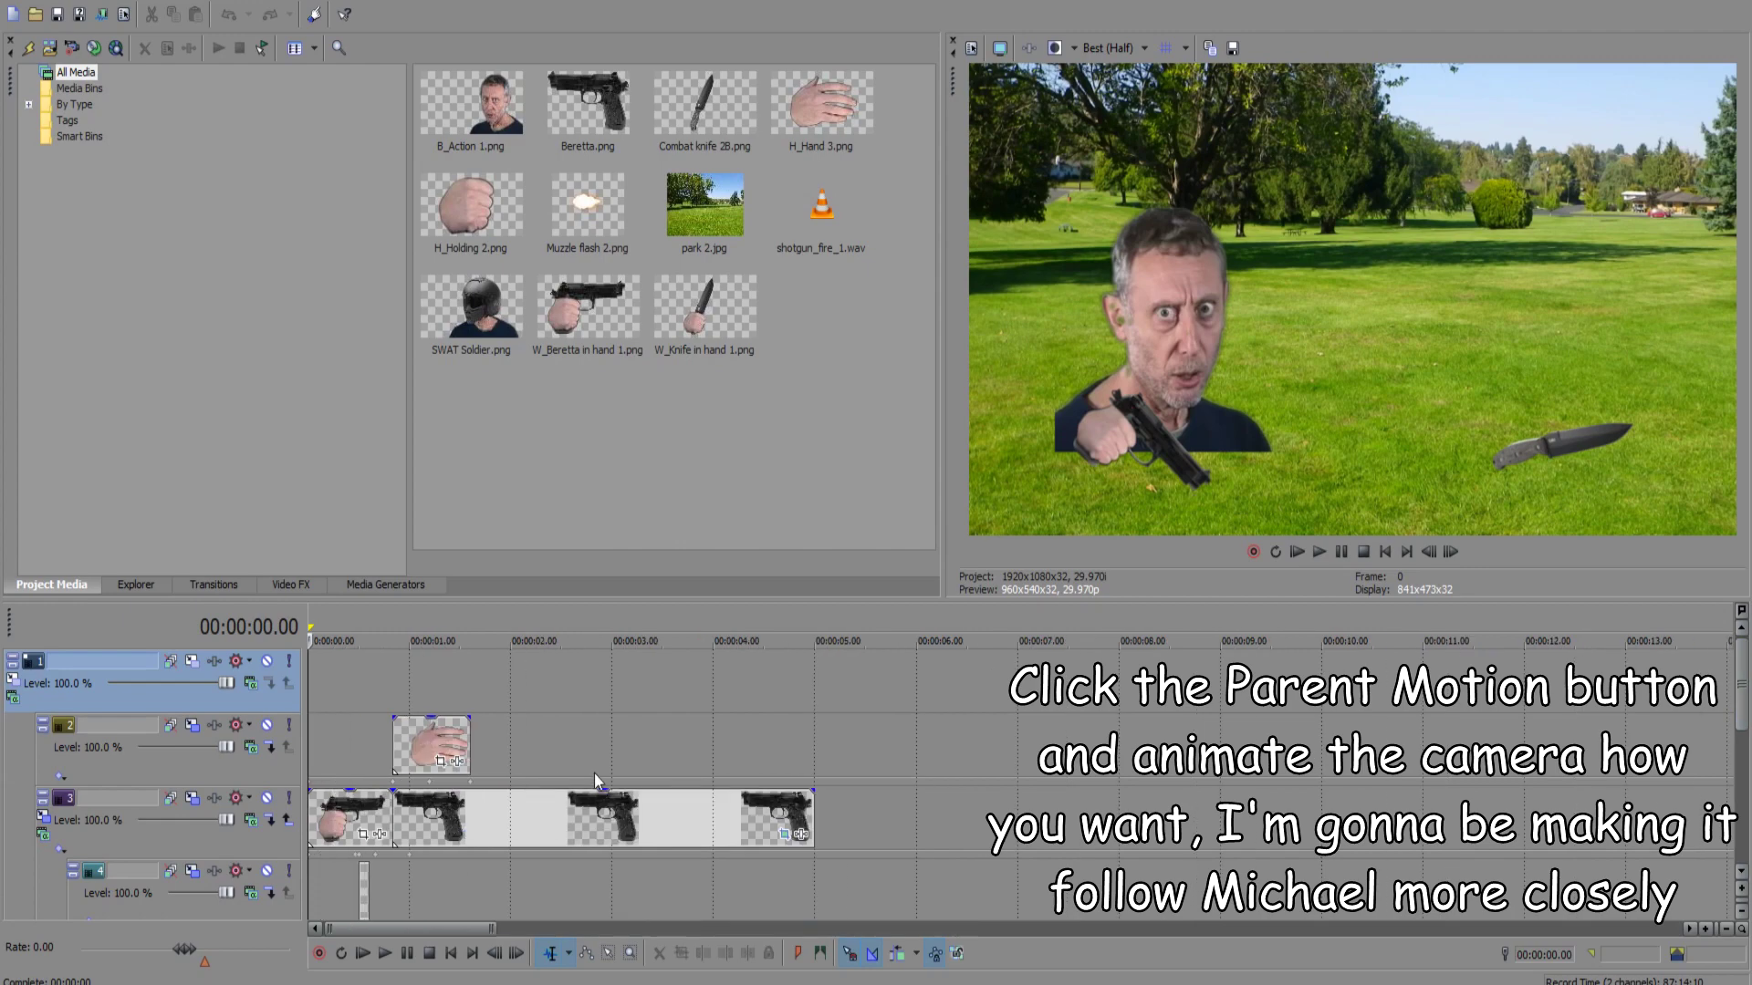
Step: Animate the top track's parent motion to follow the man, reaching X -748.67, Y 121.41, width 2,062.46 at frame 48, with a Smooth keyframe at 1:00
left_click(13, 680)
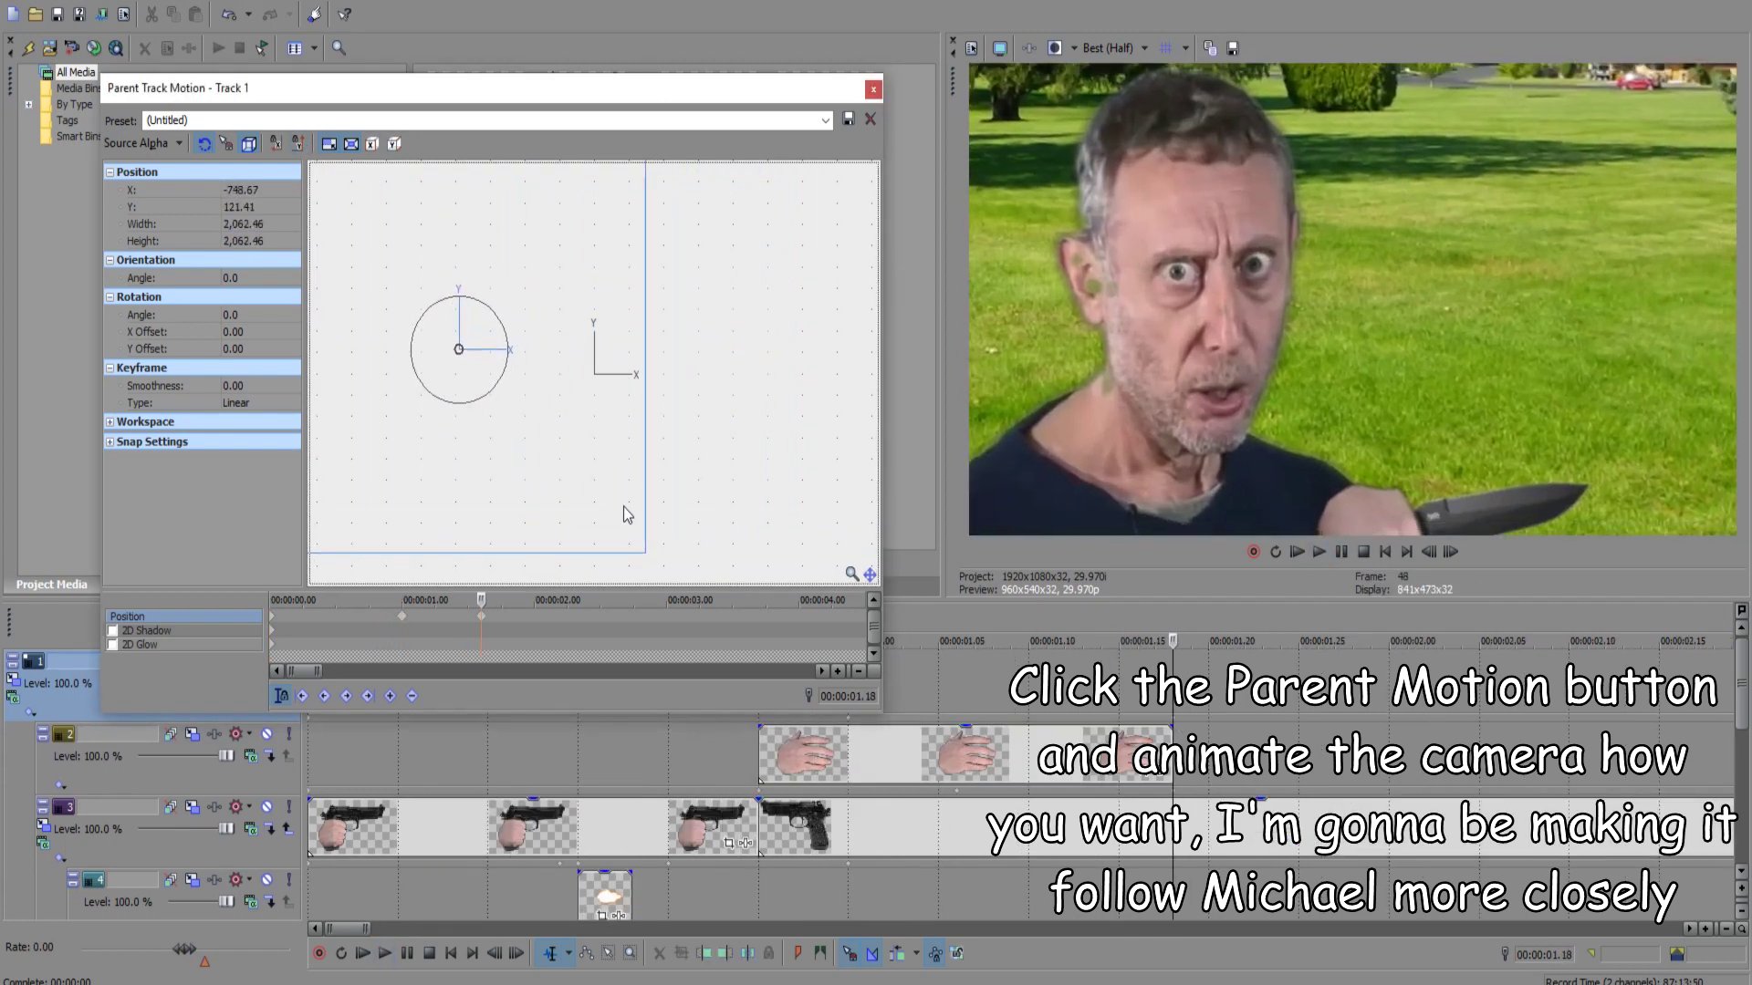
right_click(401, 616)
left_click(438, 821)
key("space")
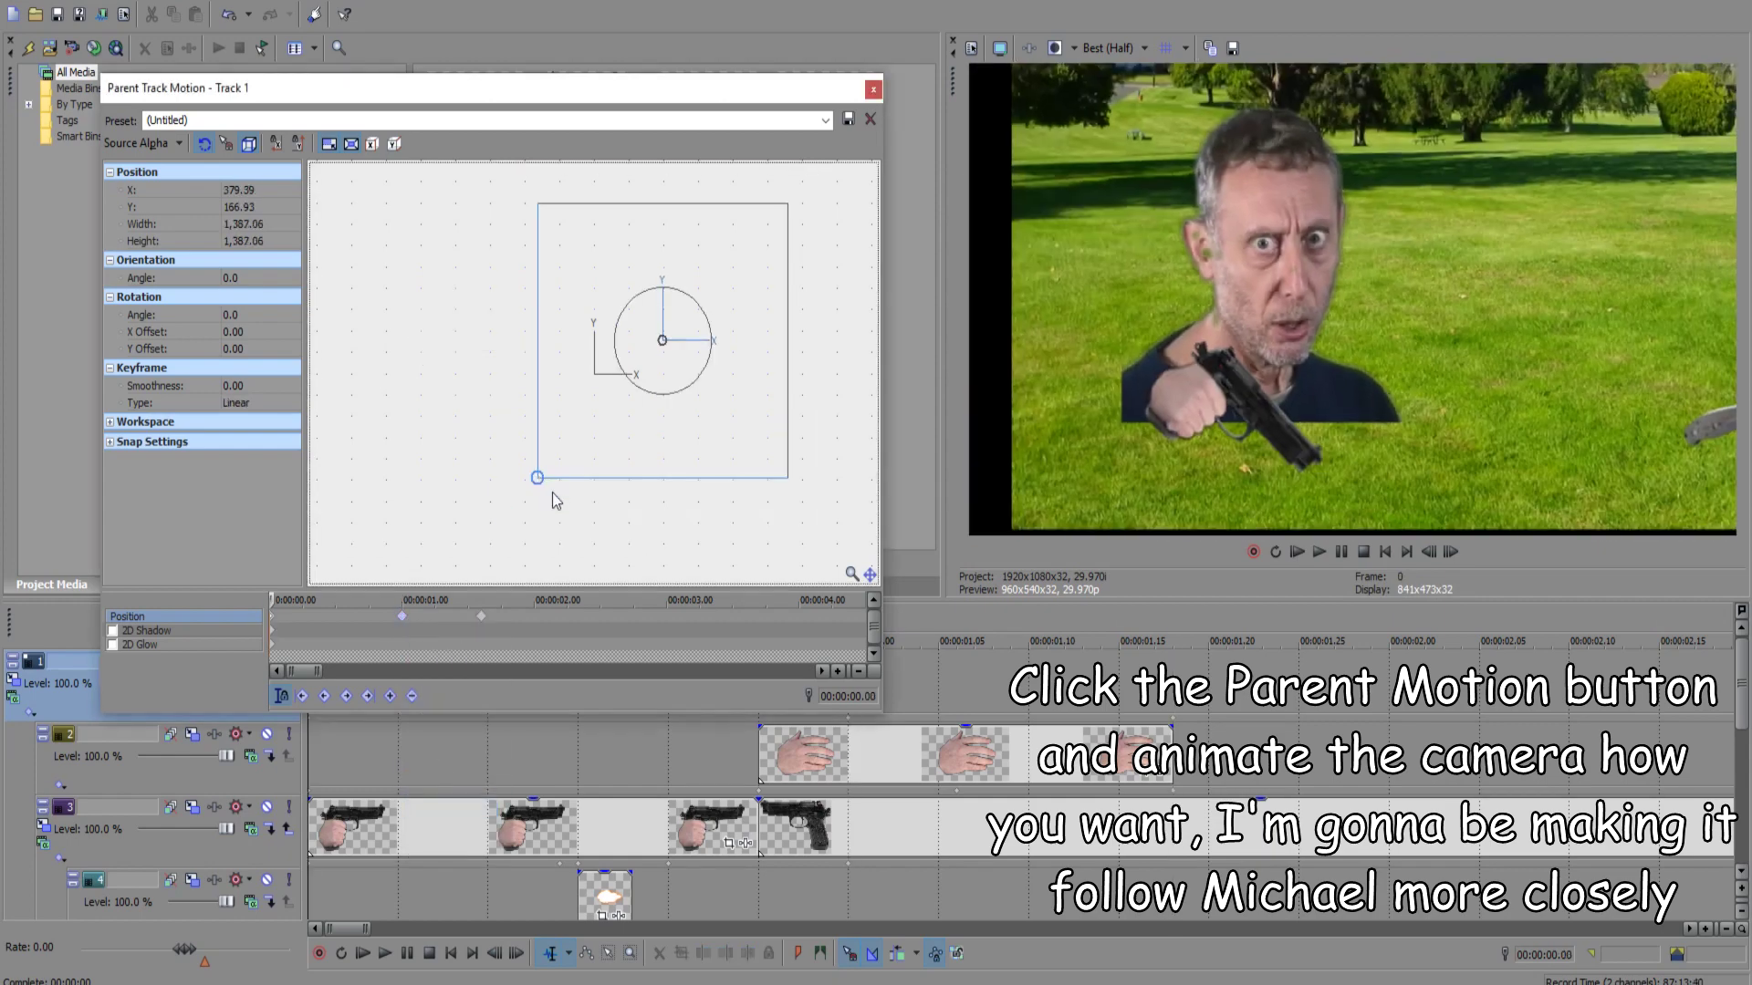
left_click(739, 750)
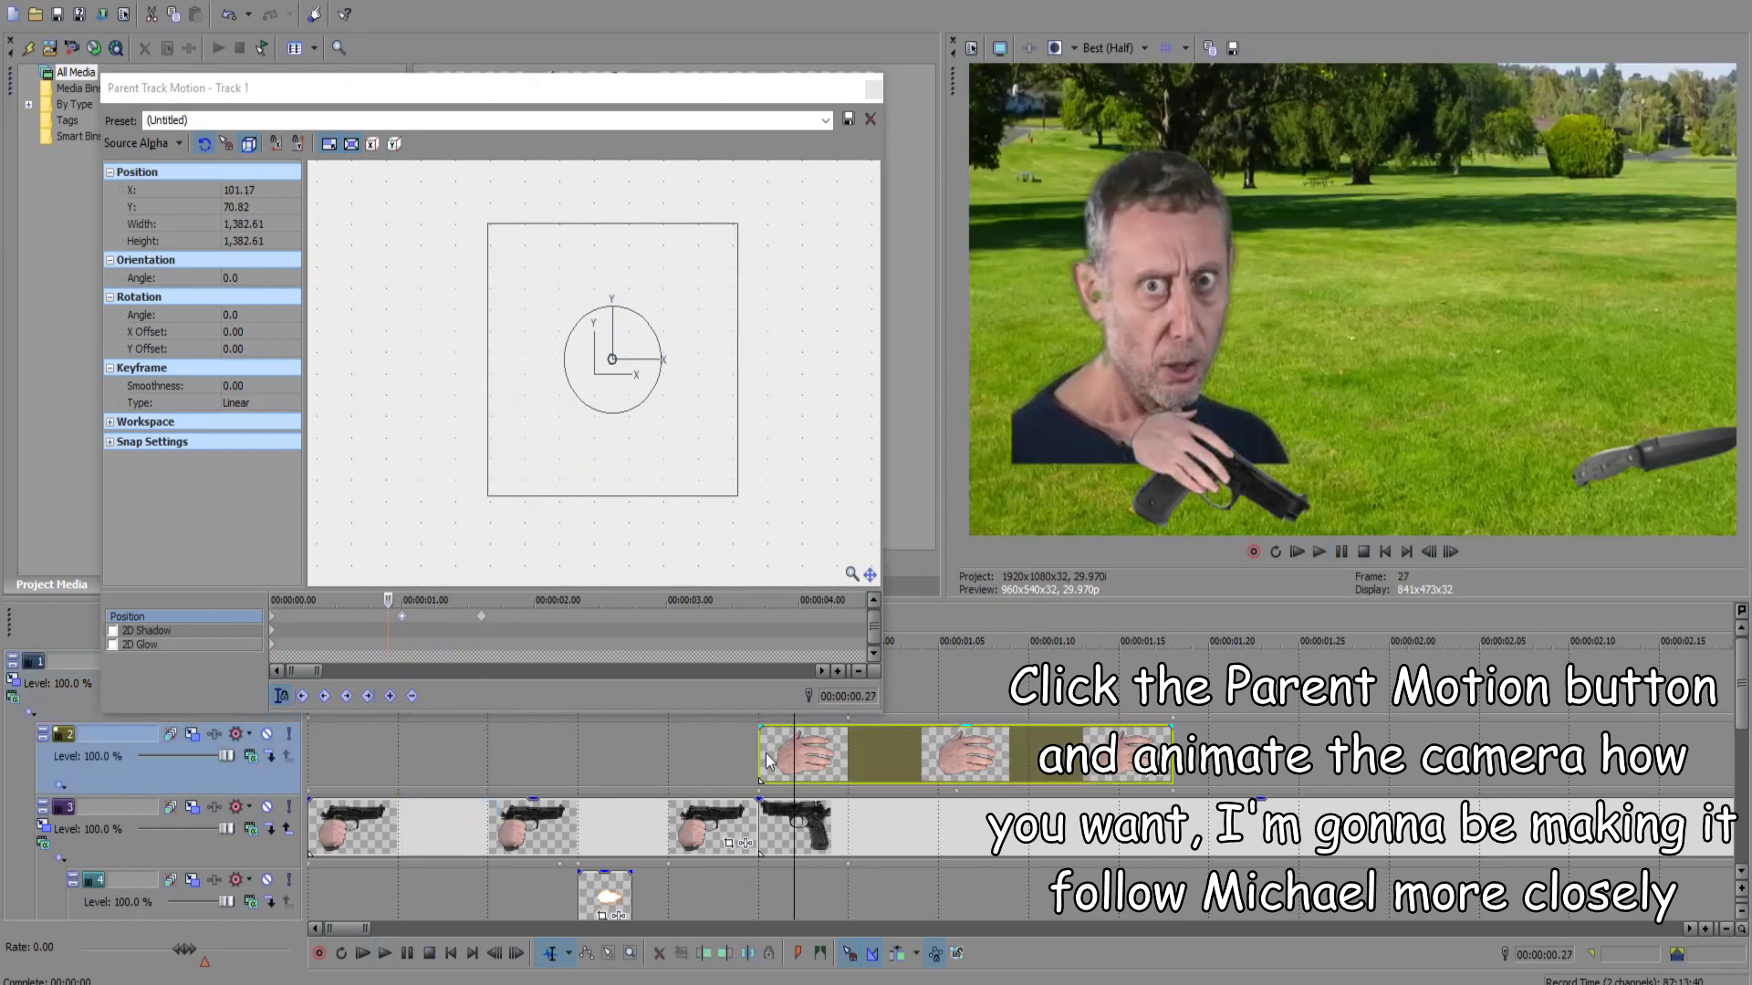
Step: Add Sony Gaussian Blur to the park background track at frame 36 and enable animation for its horizontal and vertical ranges
left_click(954, 763)
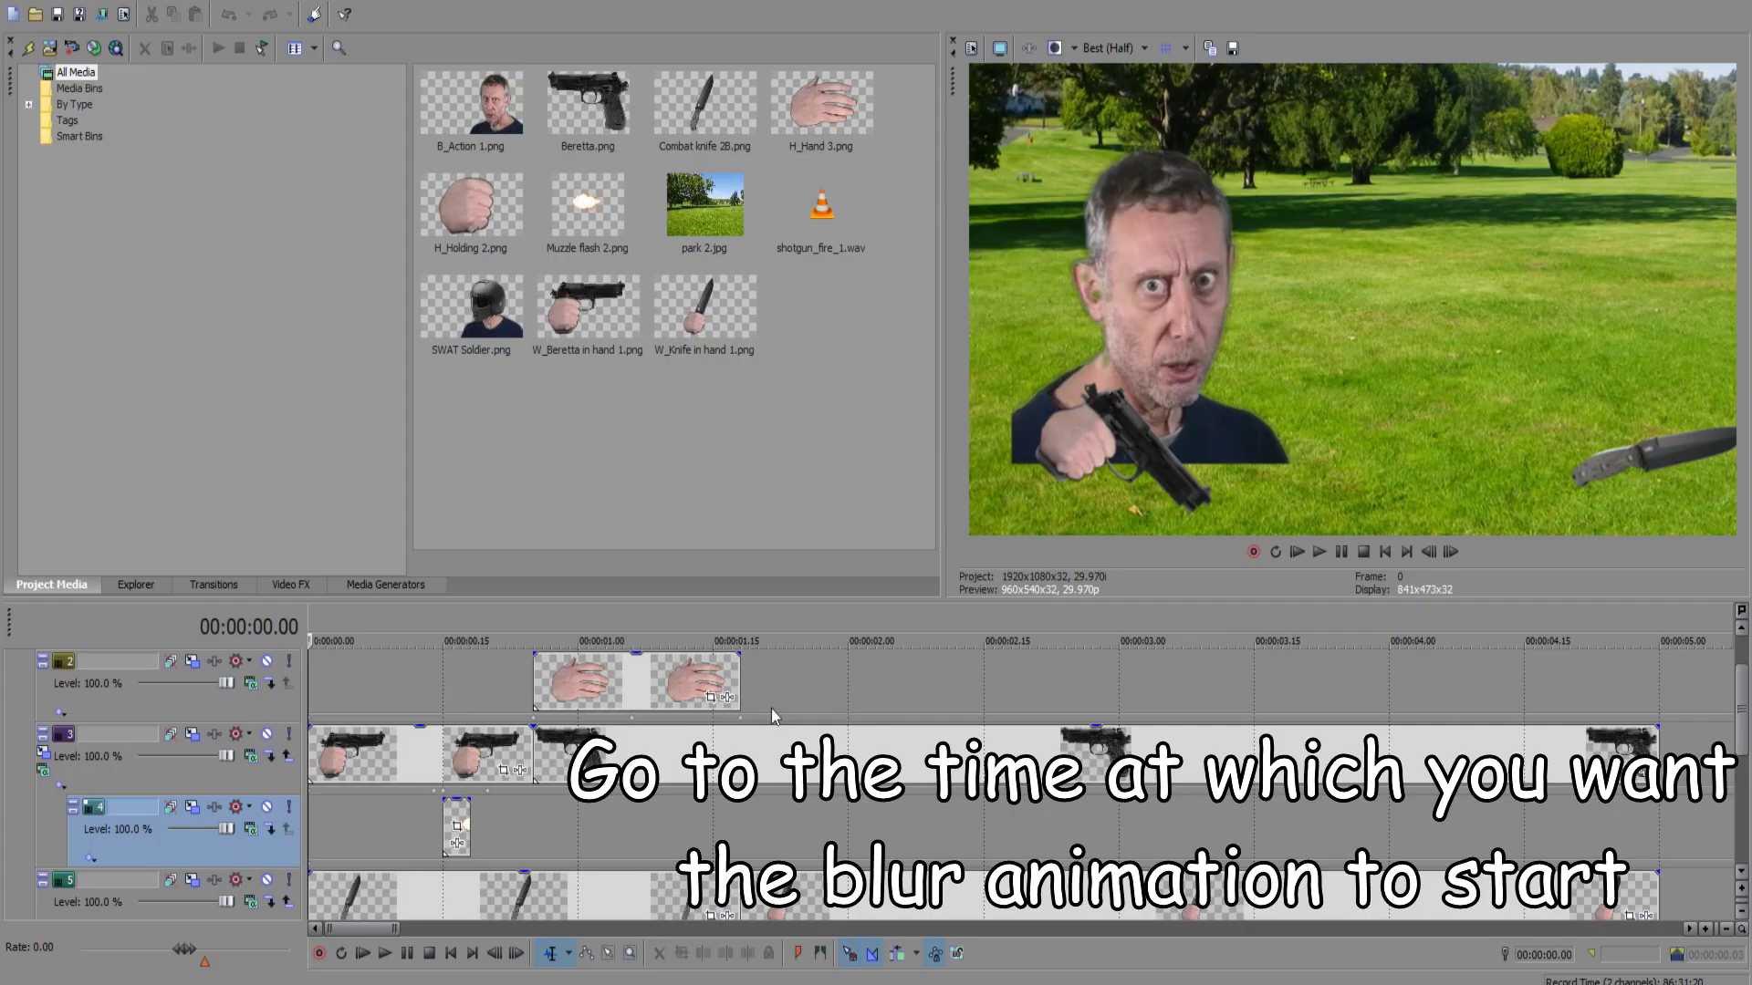
left_click(633, 814)
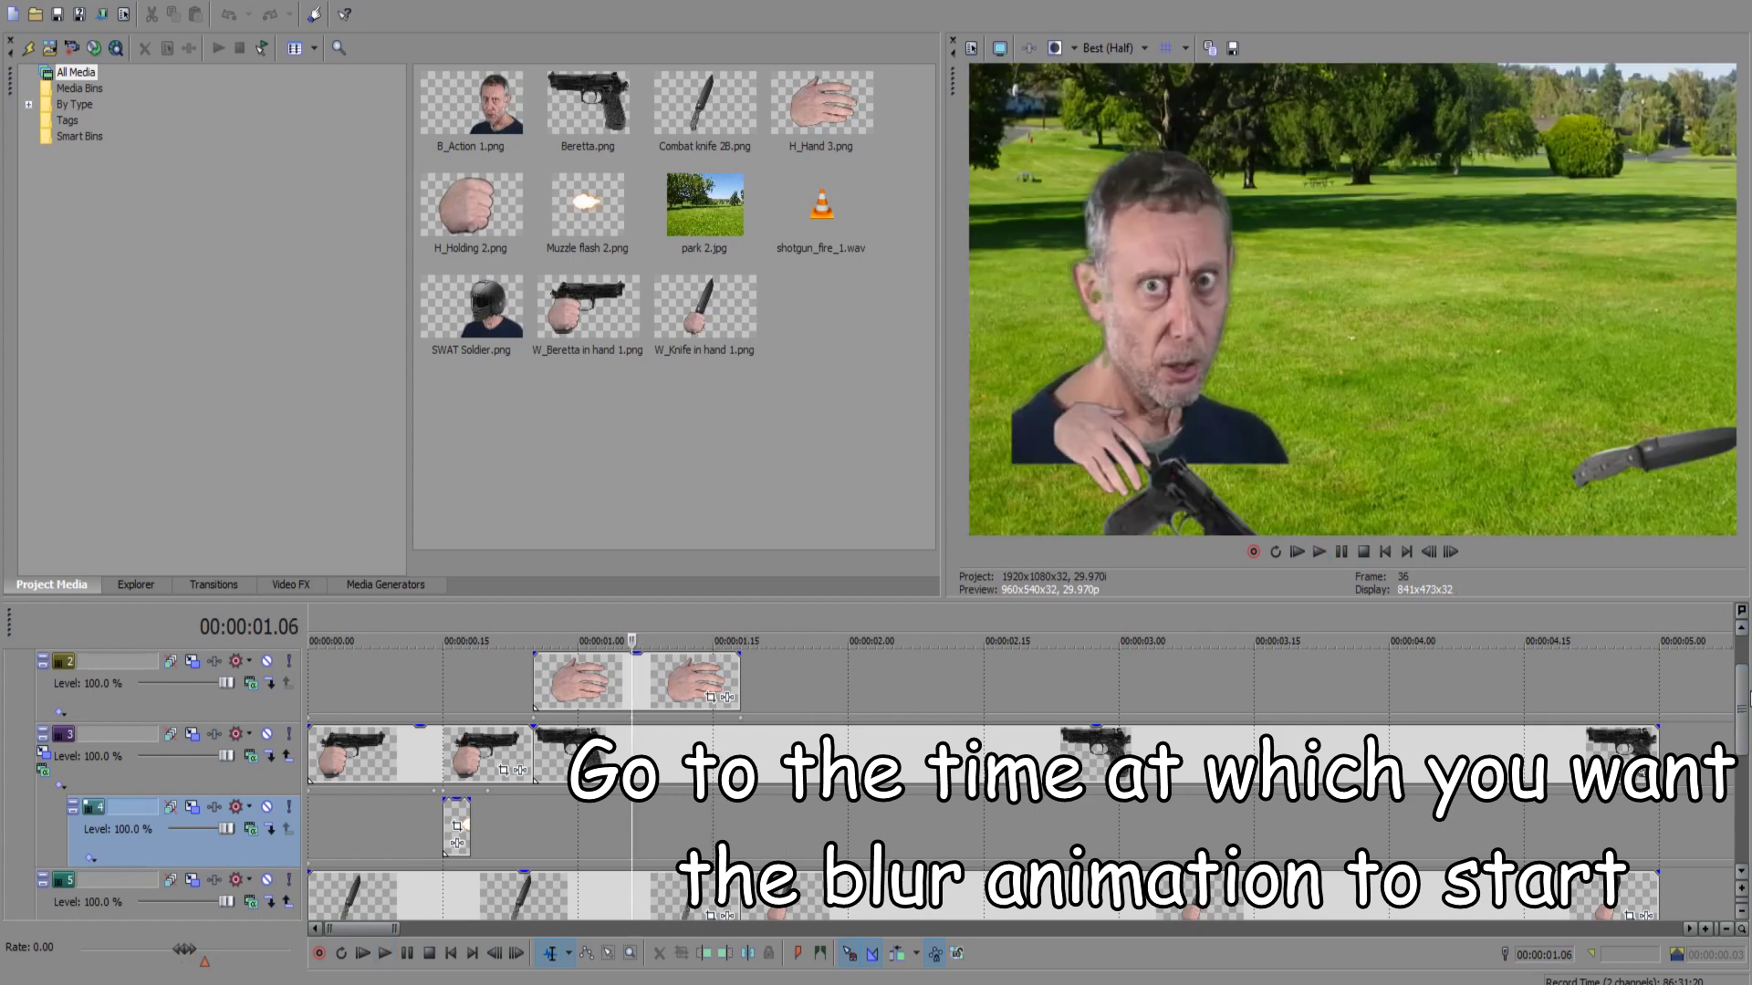
scroll(1741, 748, "down", 3)
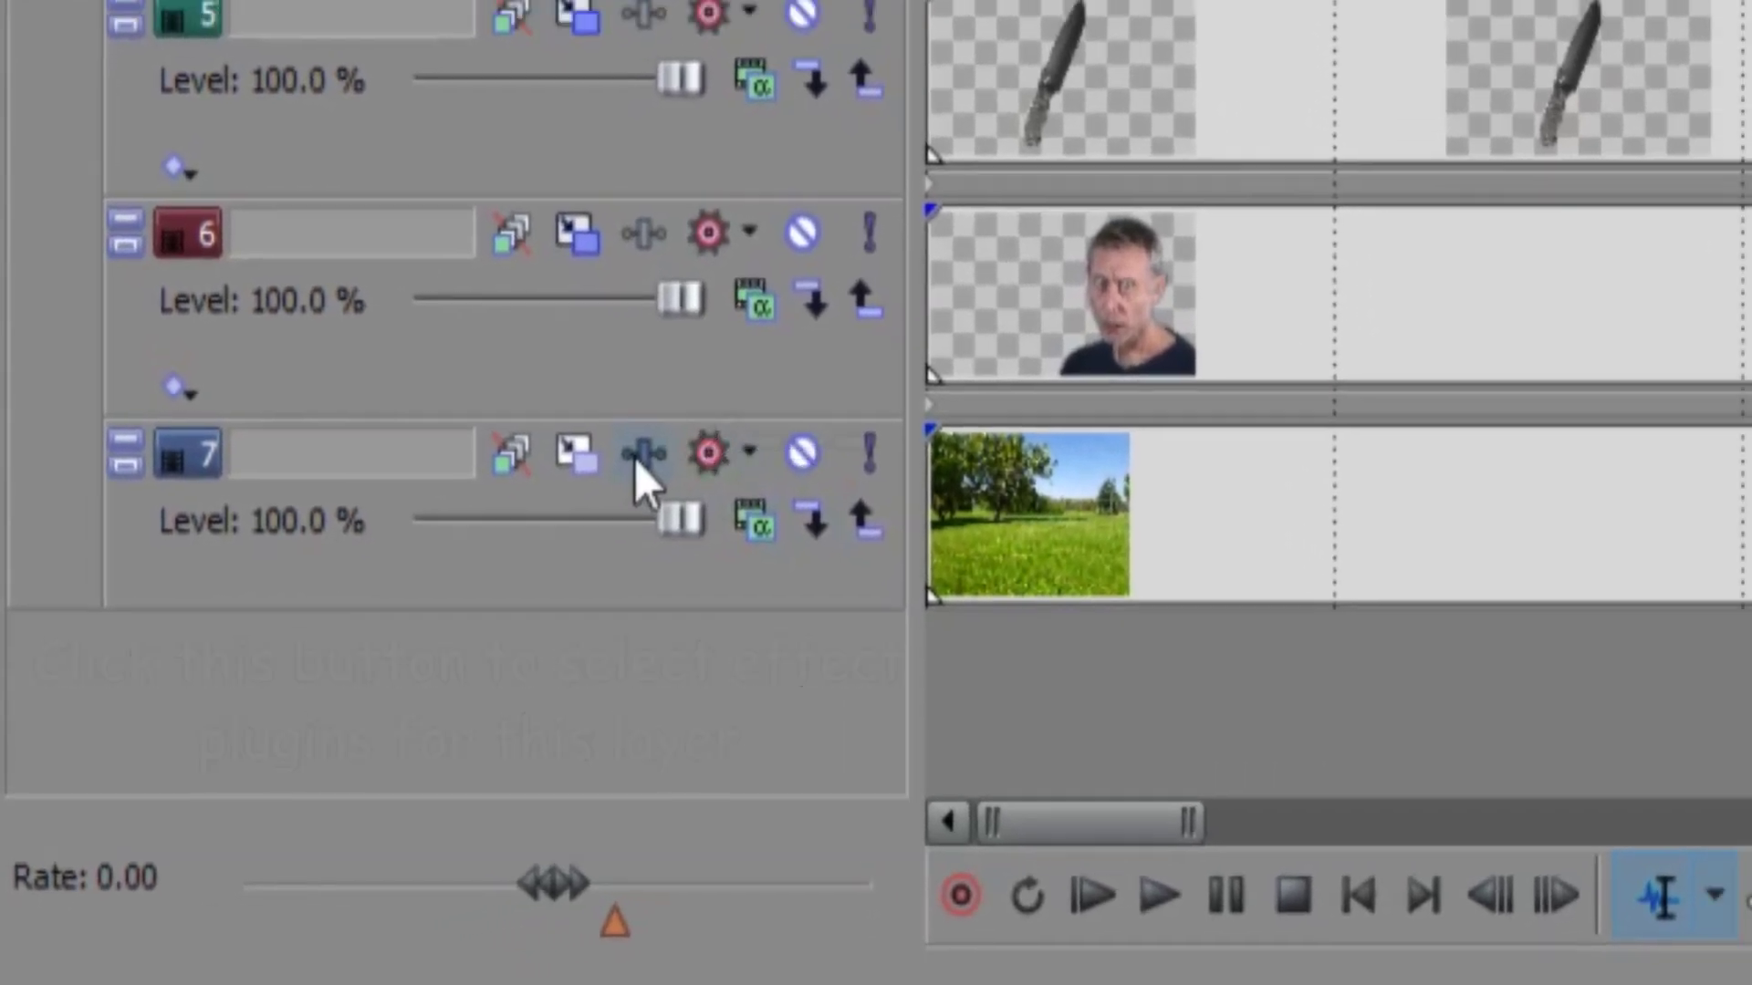
left_click(655, 442)
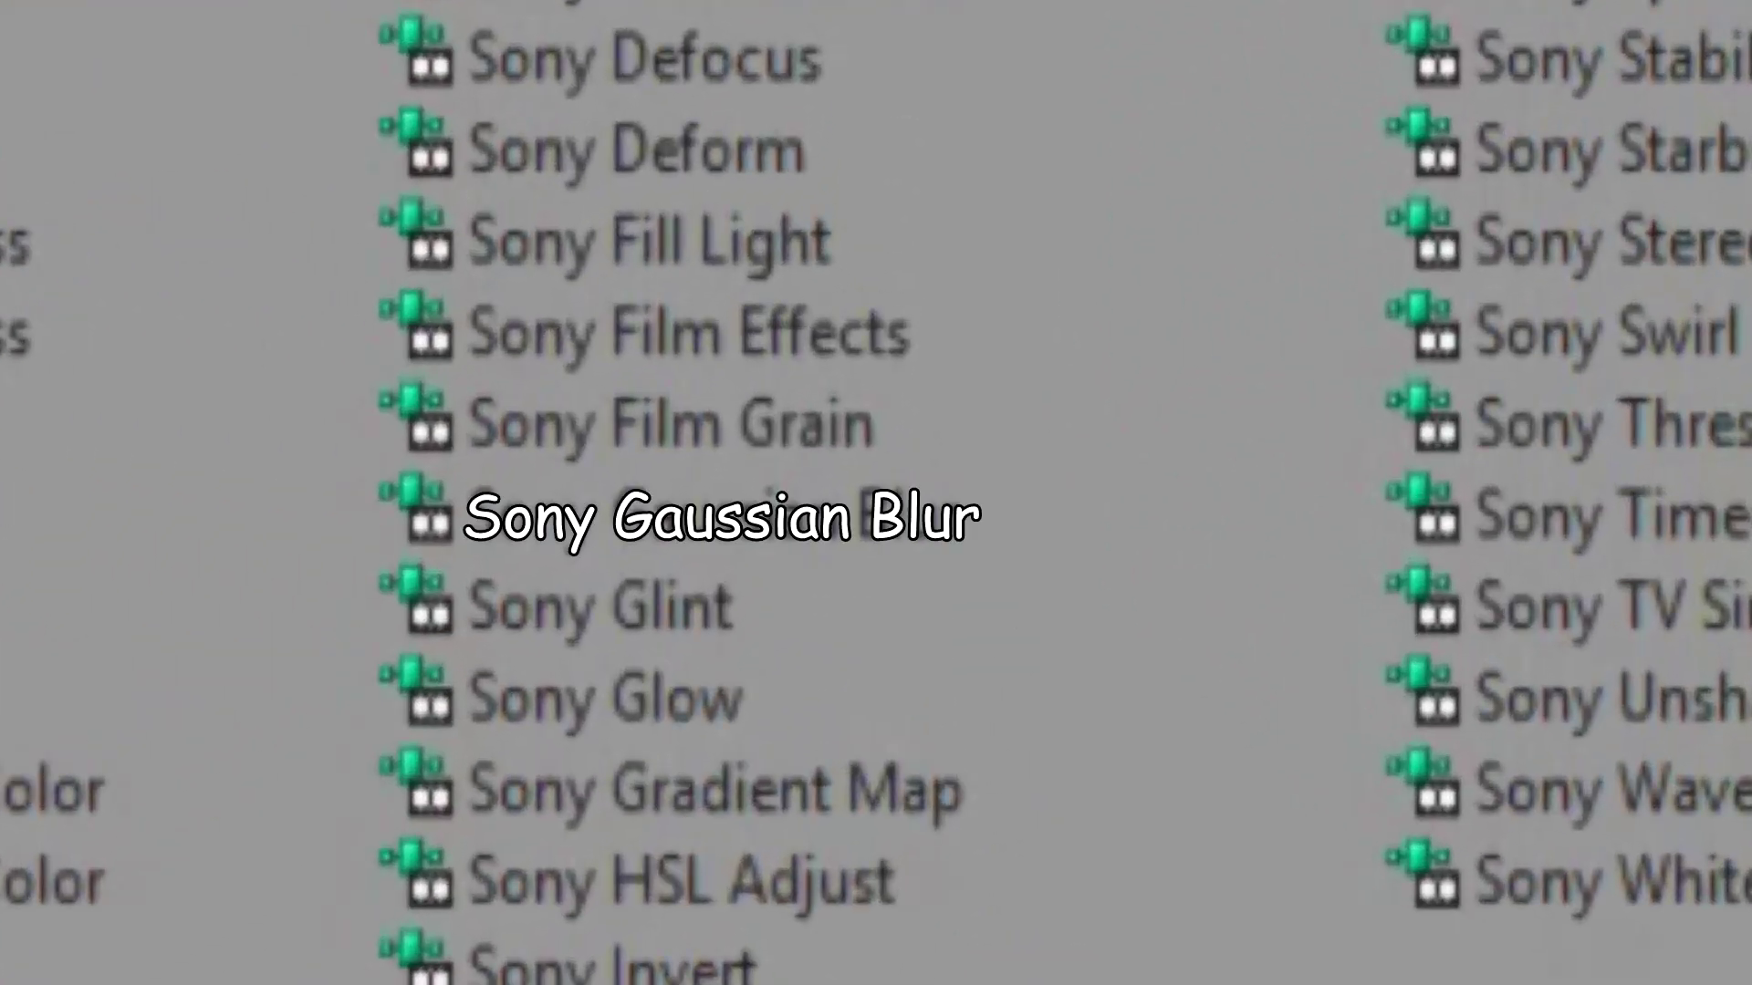
left_click(849, 545)
left_click(1320, 177)
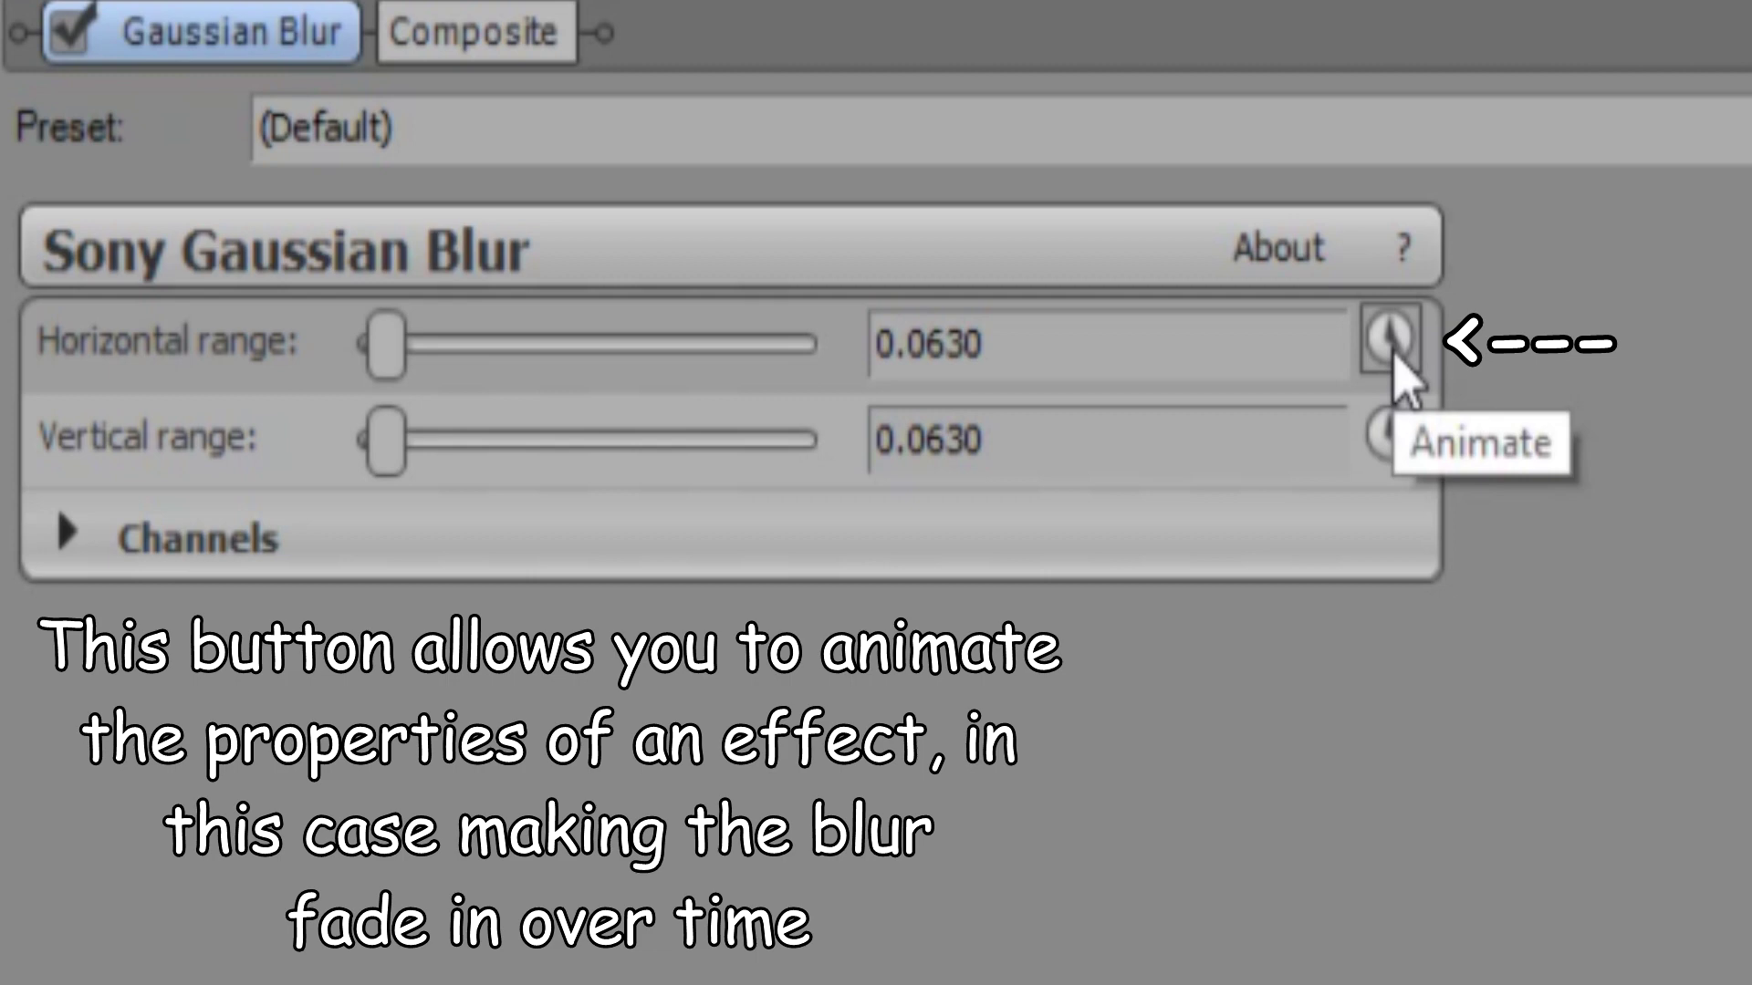
left_click(1390, 354)
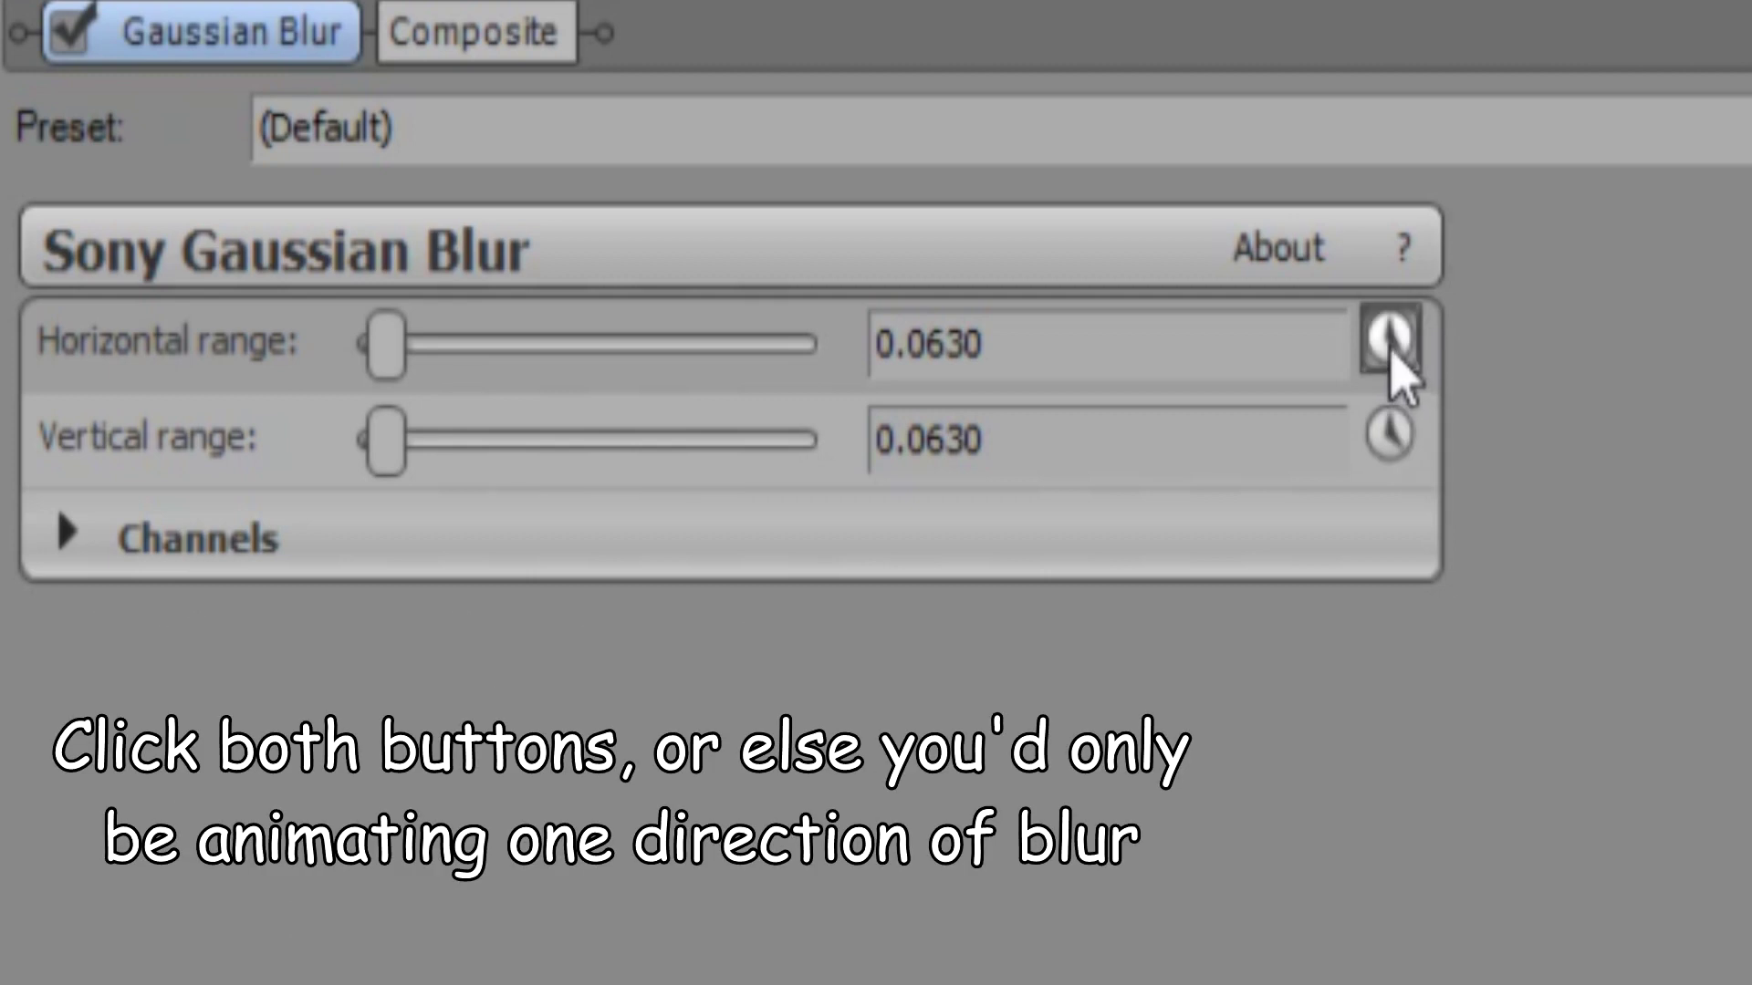
left_click(1391, 438)
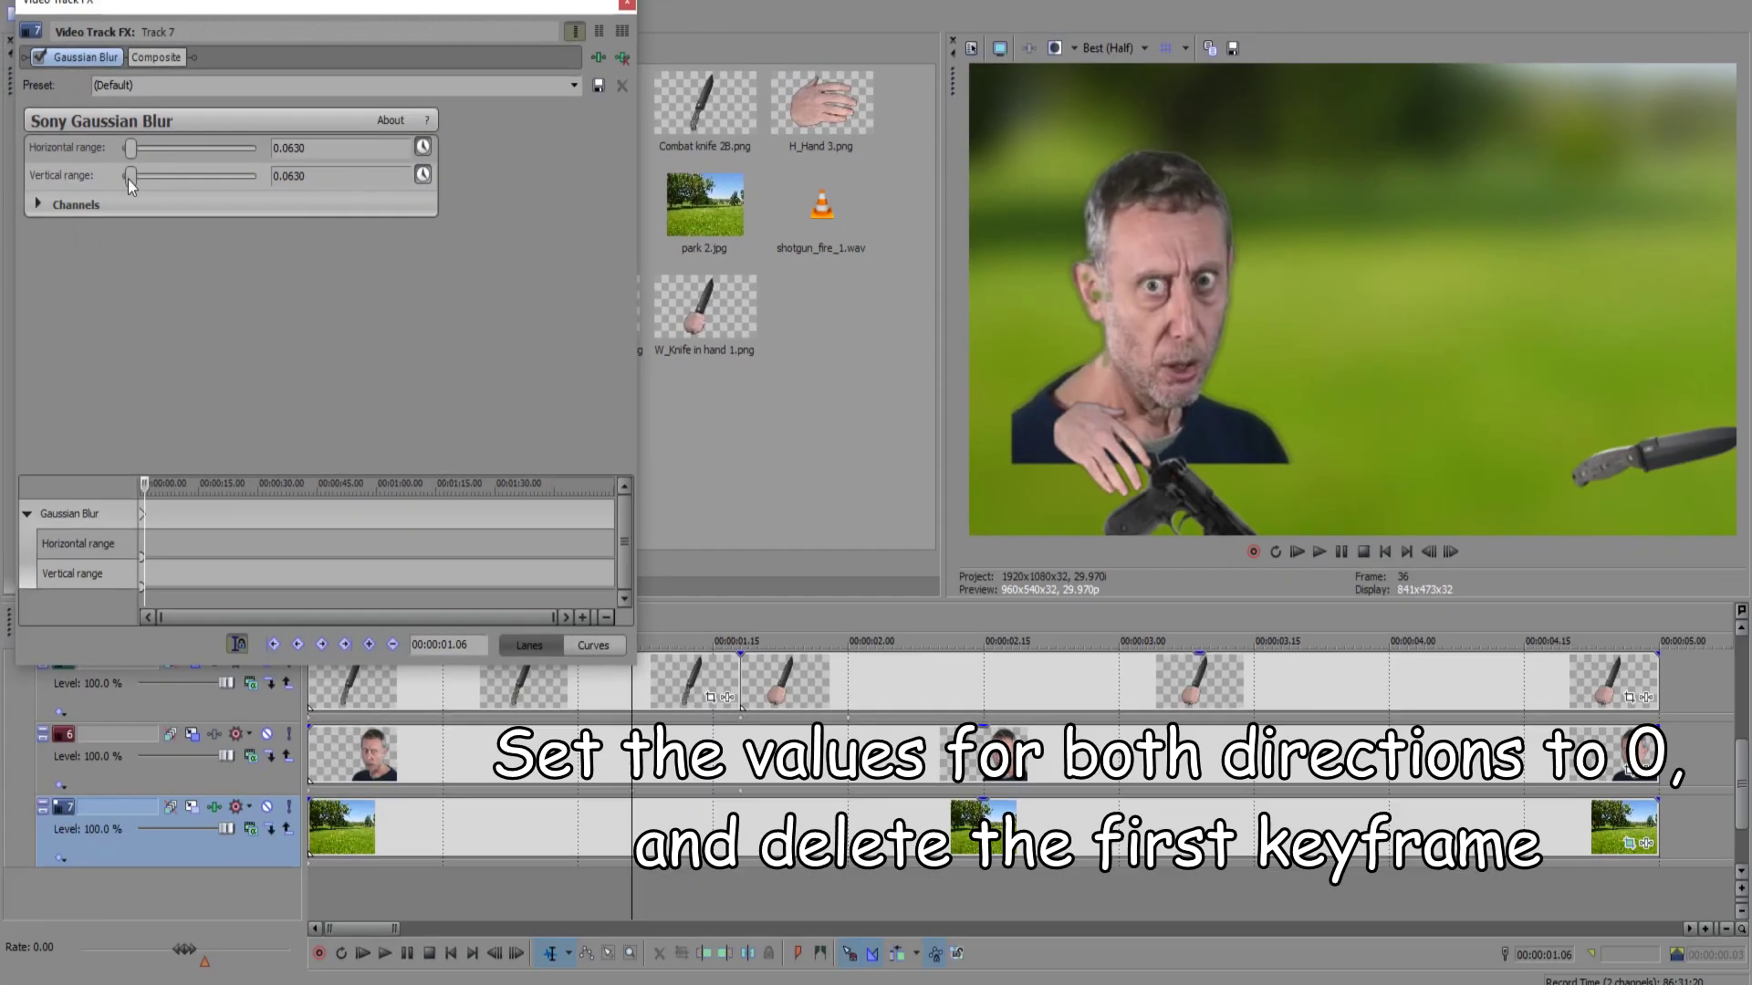
Step: Set the blur's horizontal and vertical ranges to 0 at frame 36 and delete the Gaussian Blur keyframe at the start
left_click_drag(128, 178, 70, 183)
scroll(228, 559, "up", 5)
left_click(221, 556)
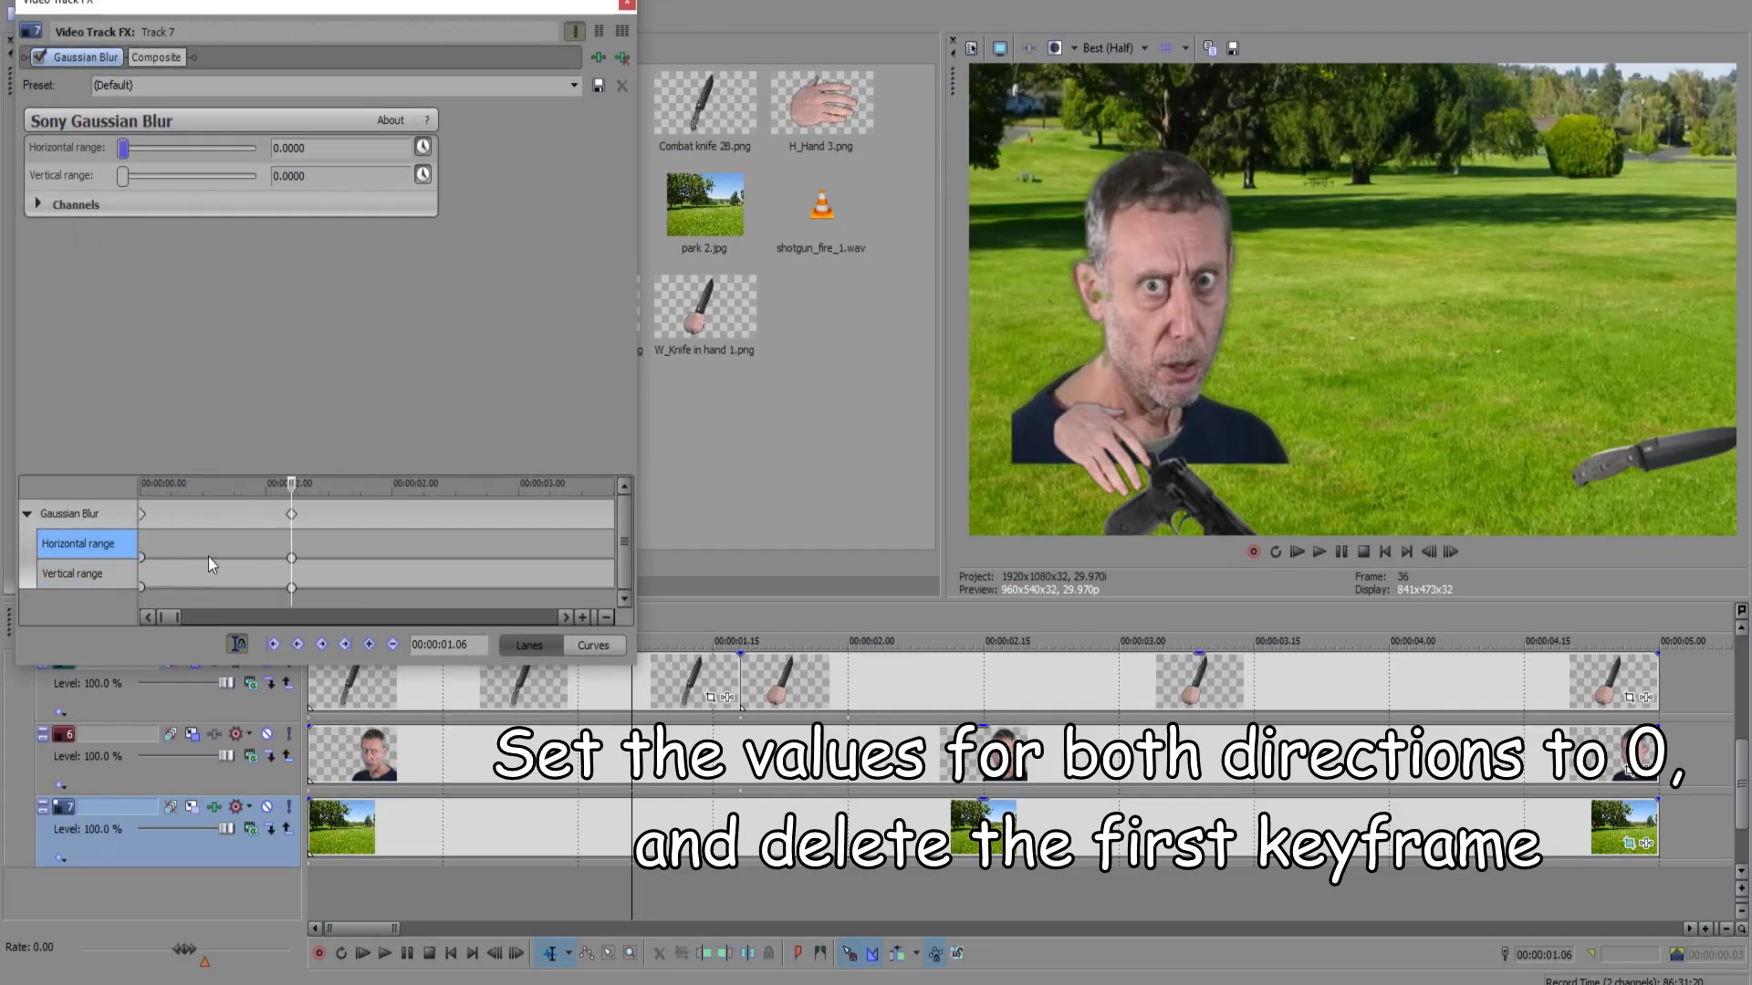
left_click(141, 514)
right_click(142, 513)
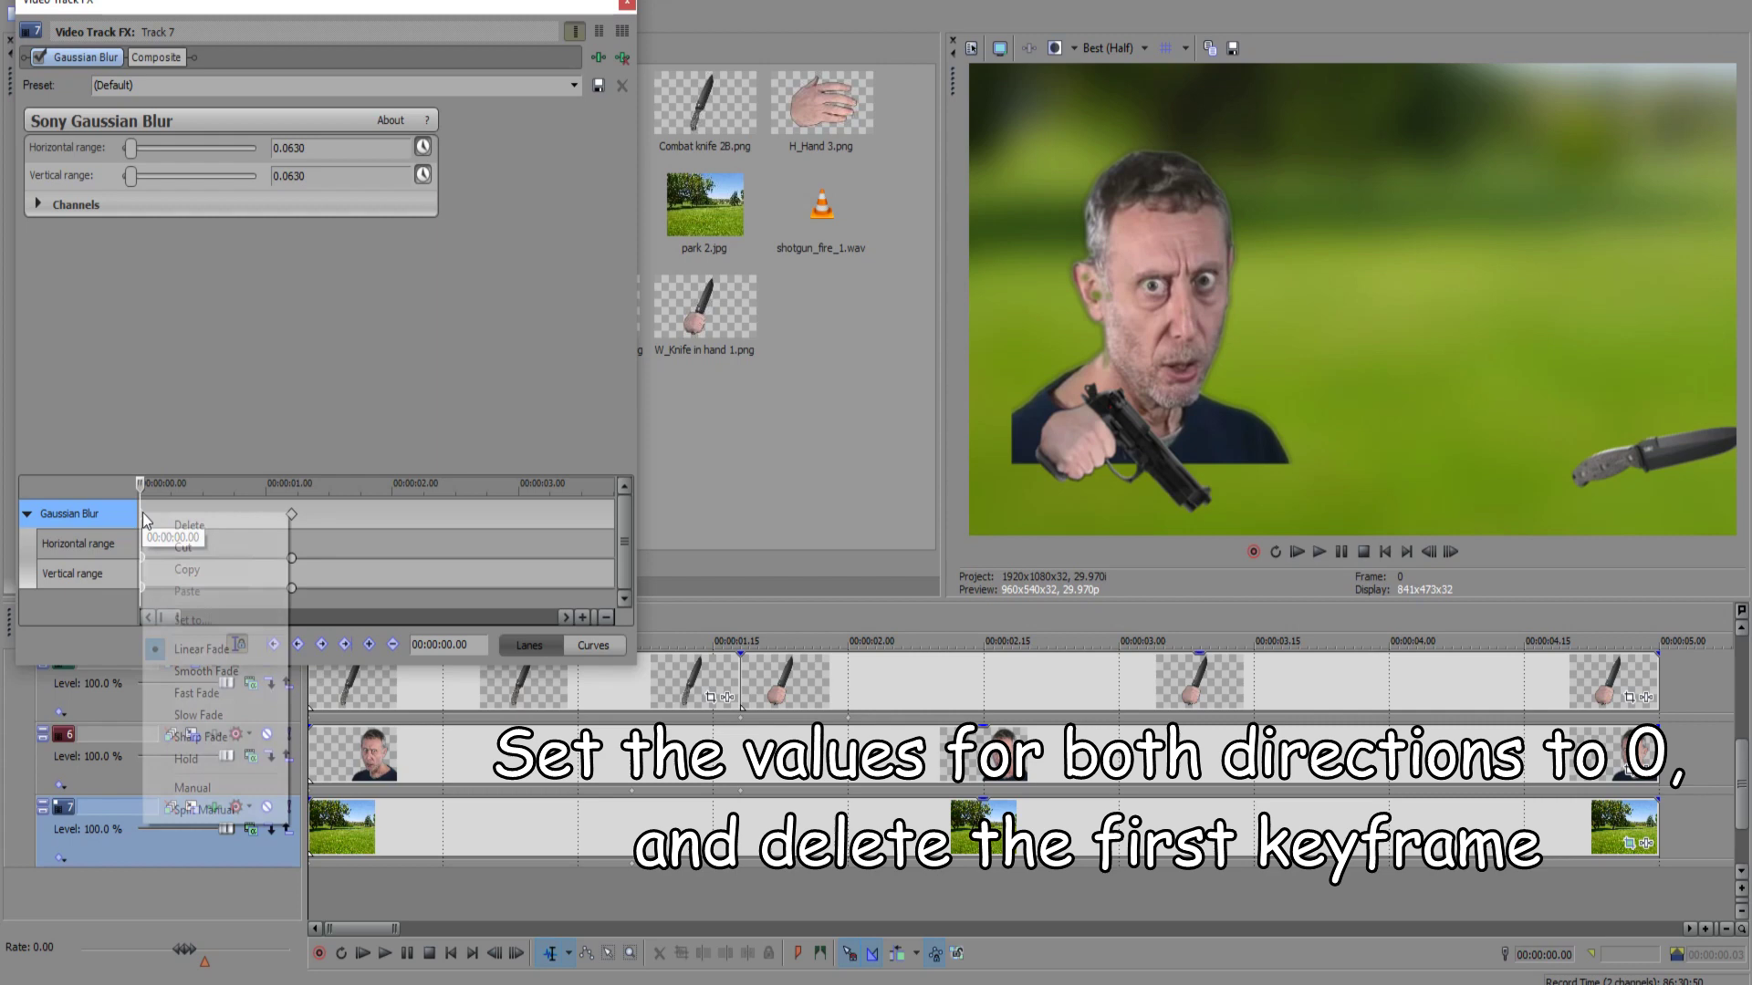
left_click(210, 528)
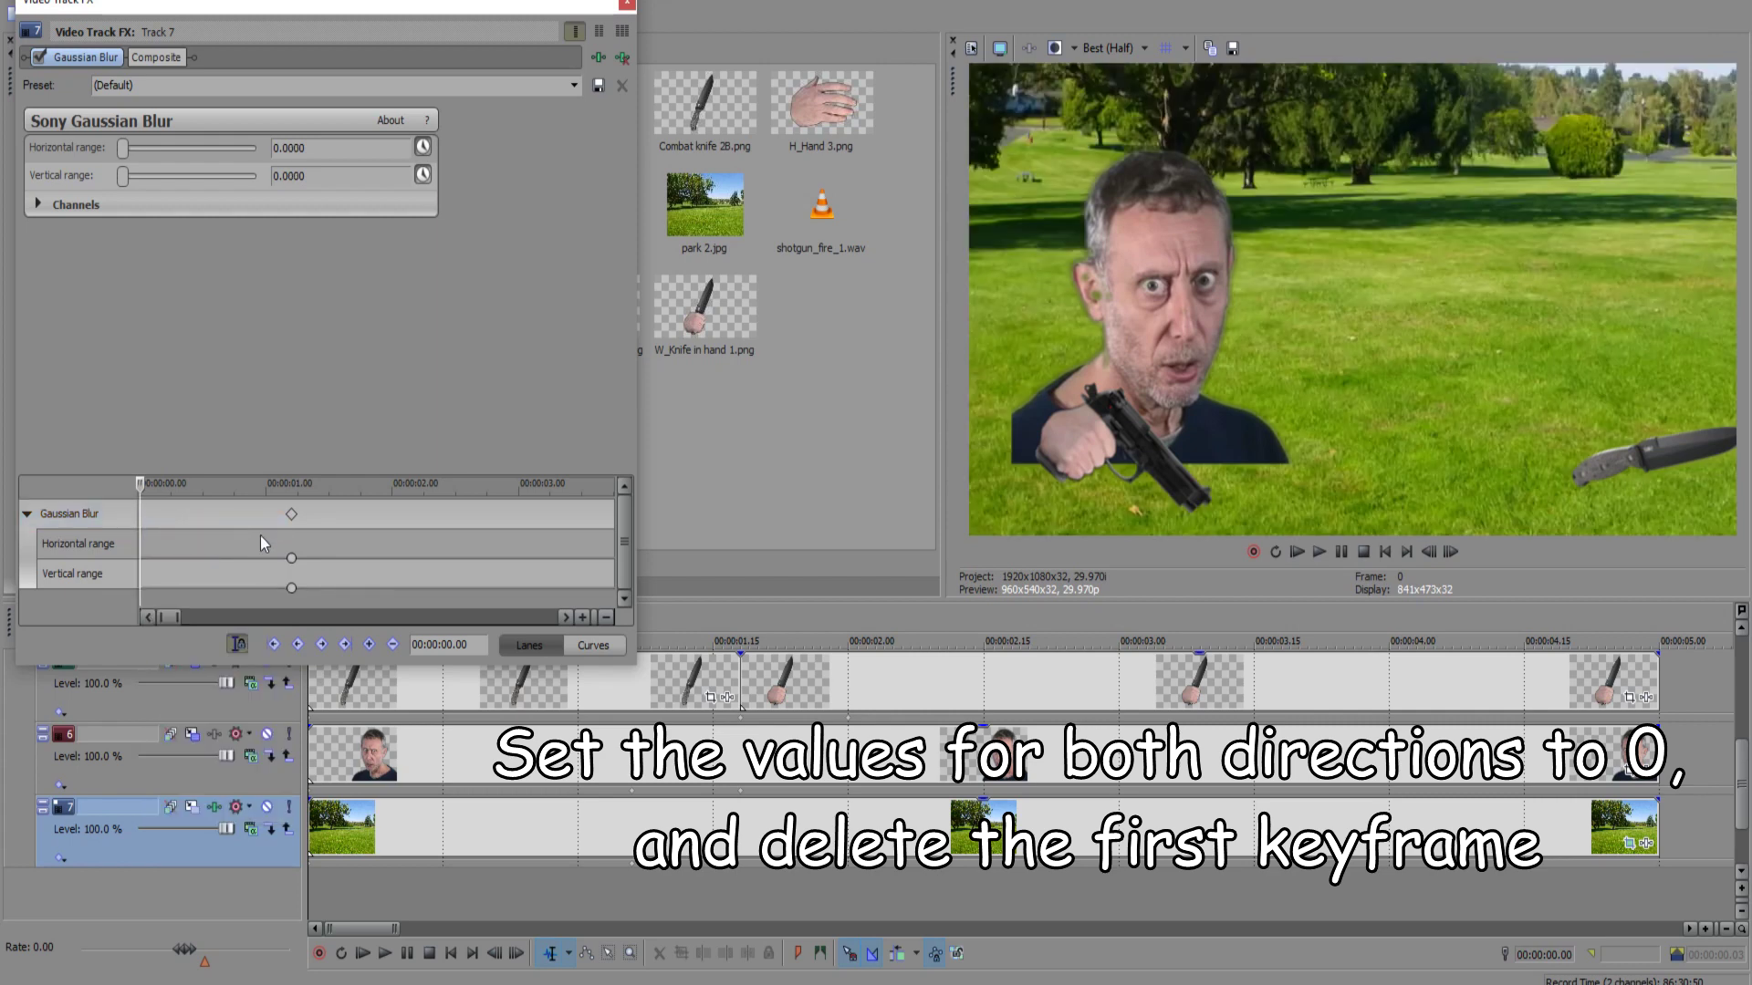
Step: Set the Gaussian Blur's horizontal and vertical ranges to 0.3 at frame 48, twelve frames after the first blur keyframe
left_click(292, 514)
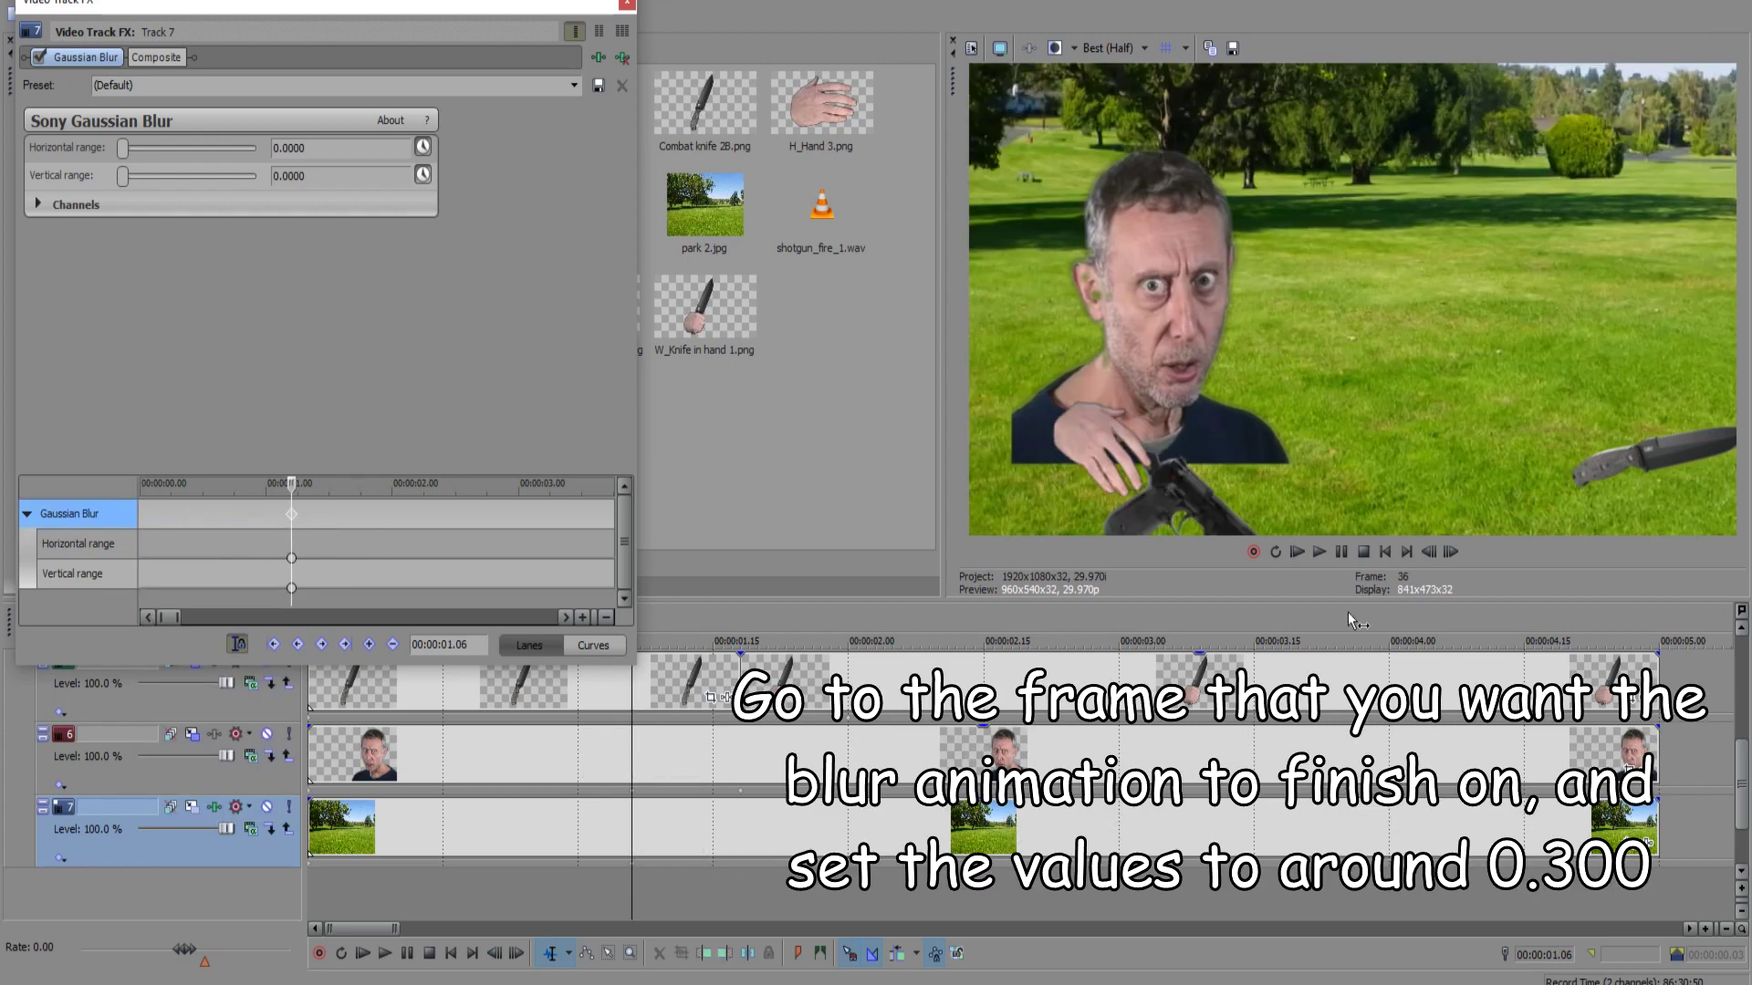
left_click(1450, 552)
left_click(1449, 552)
left_click(1450, 551)
left_click(1449, 552)
left_click(1450, 552)
left_click(1449, 552)
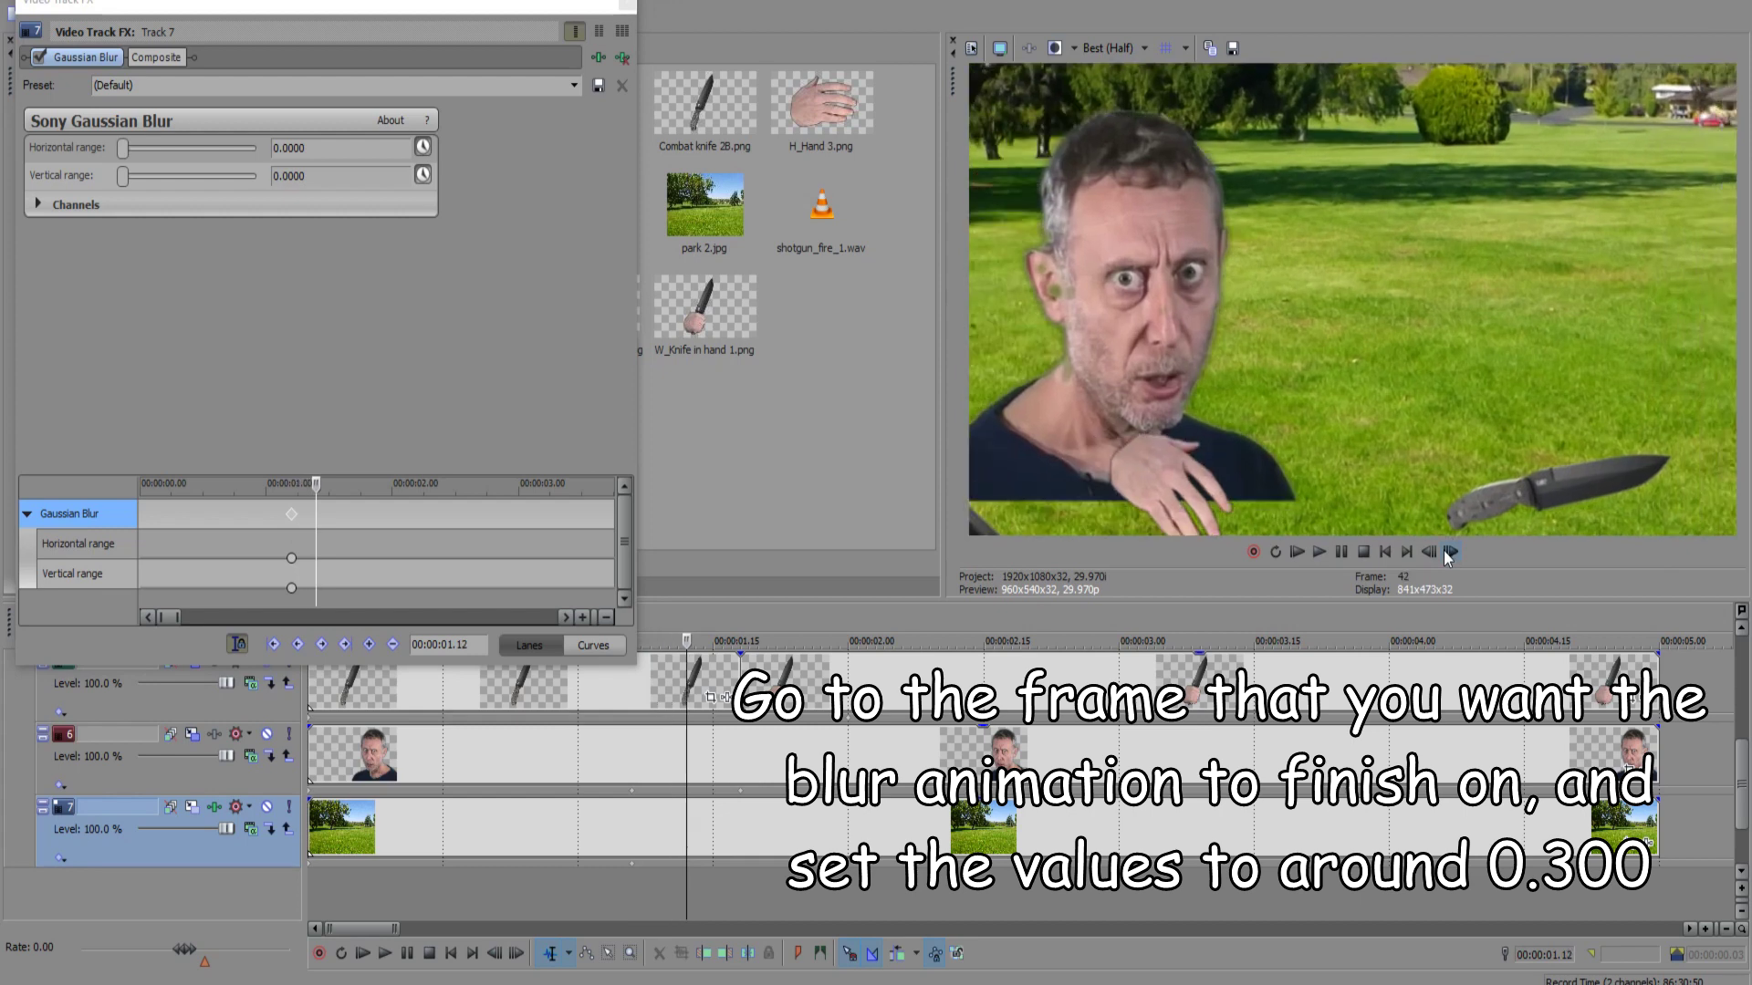
left_click(1449, 552)
left_click(1449, 552)
left_click(1450, 552)
left_click(1449, 552)
left_click(1450, 551)
left_click(1450, 552)
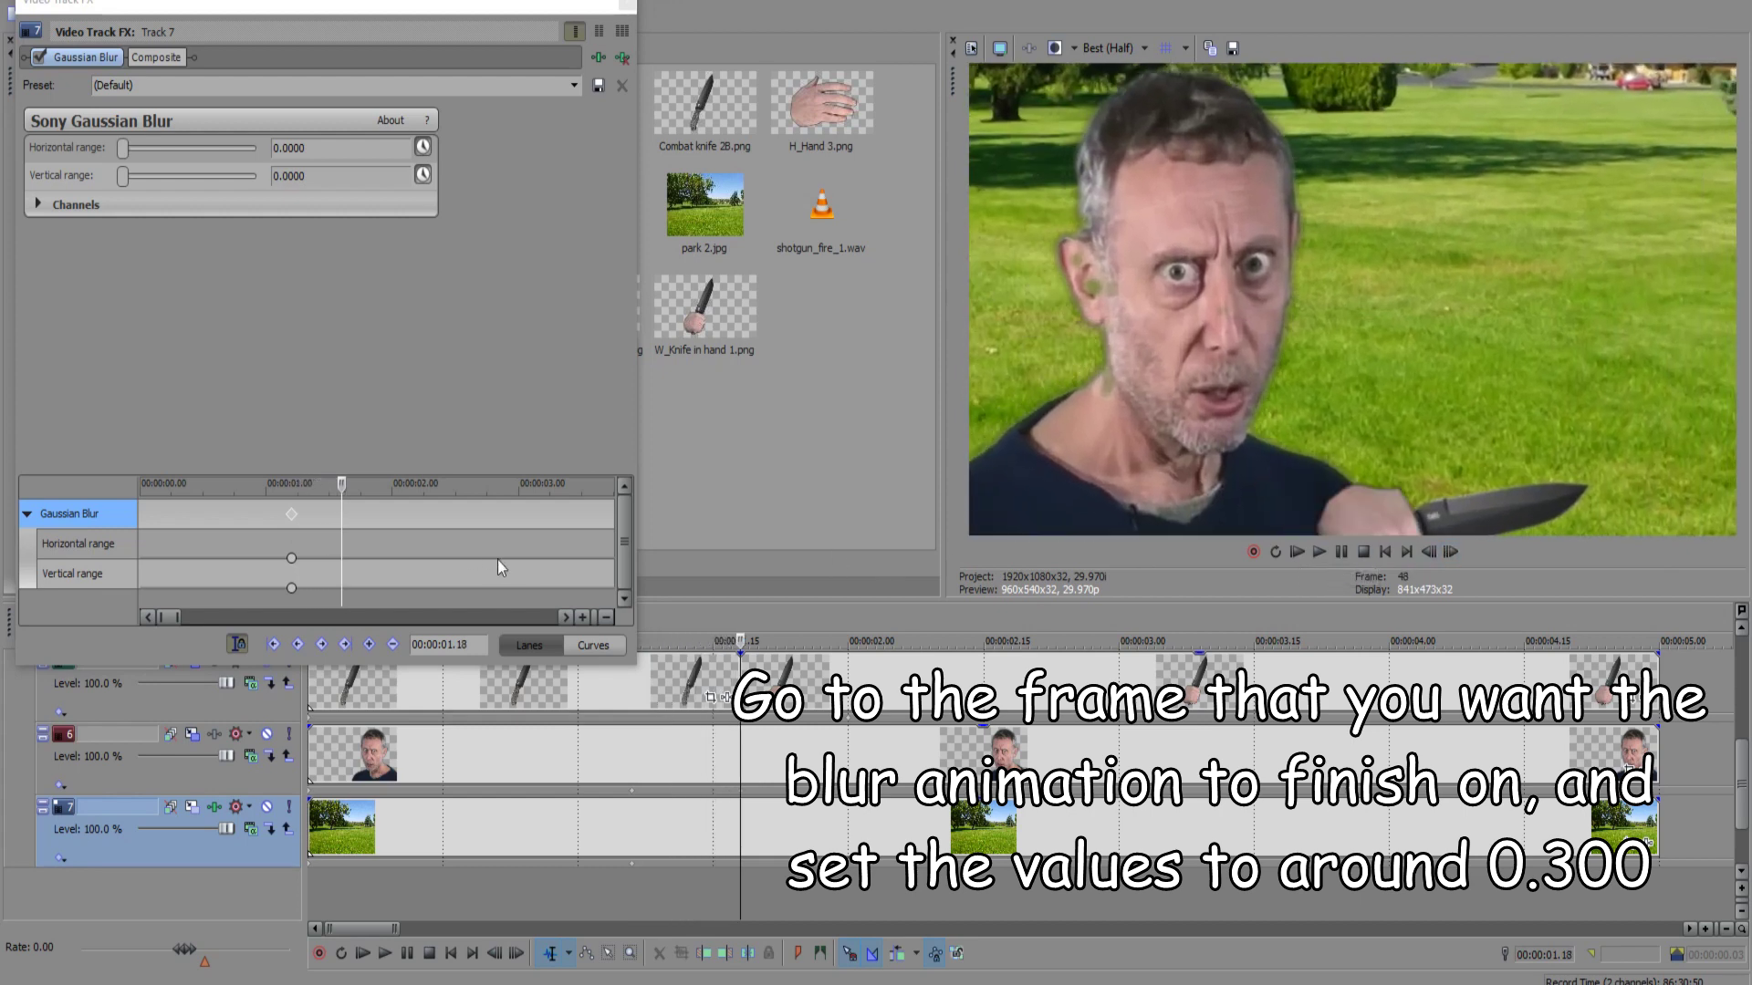
double_click(292, 148)
type("3")
key("Tab")
type("0.3")
key("Return")
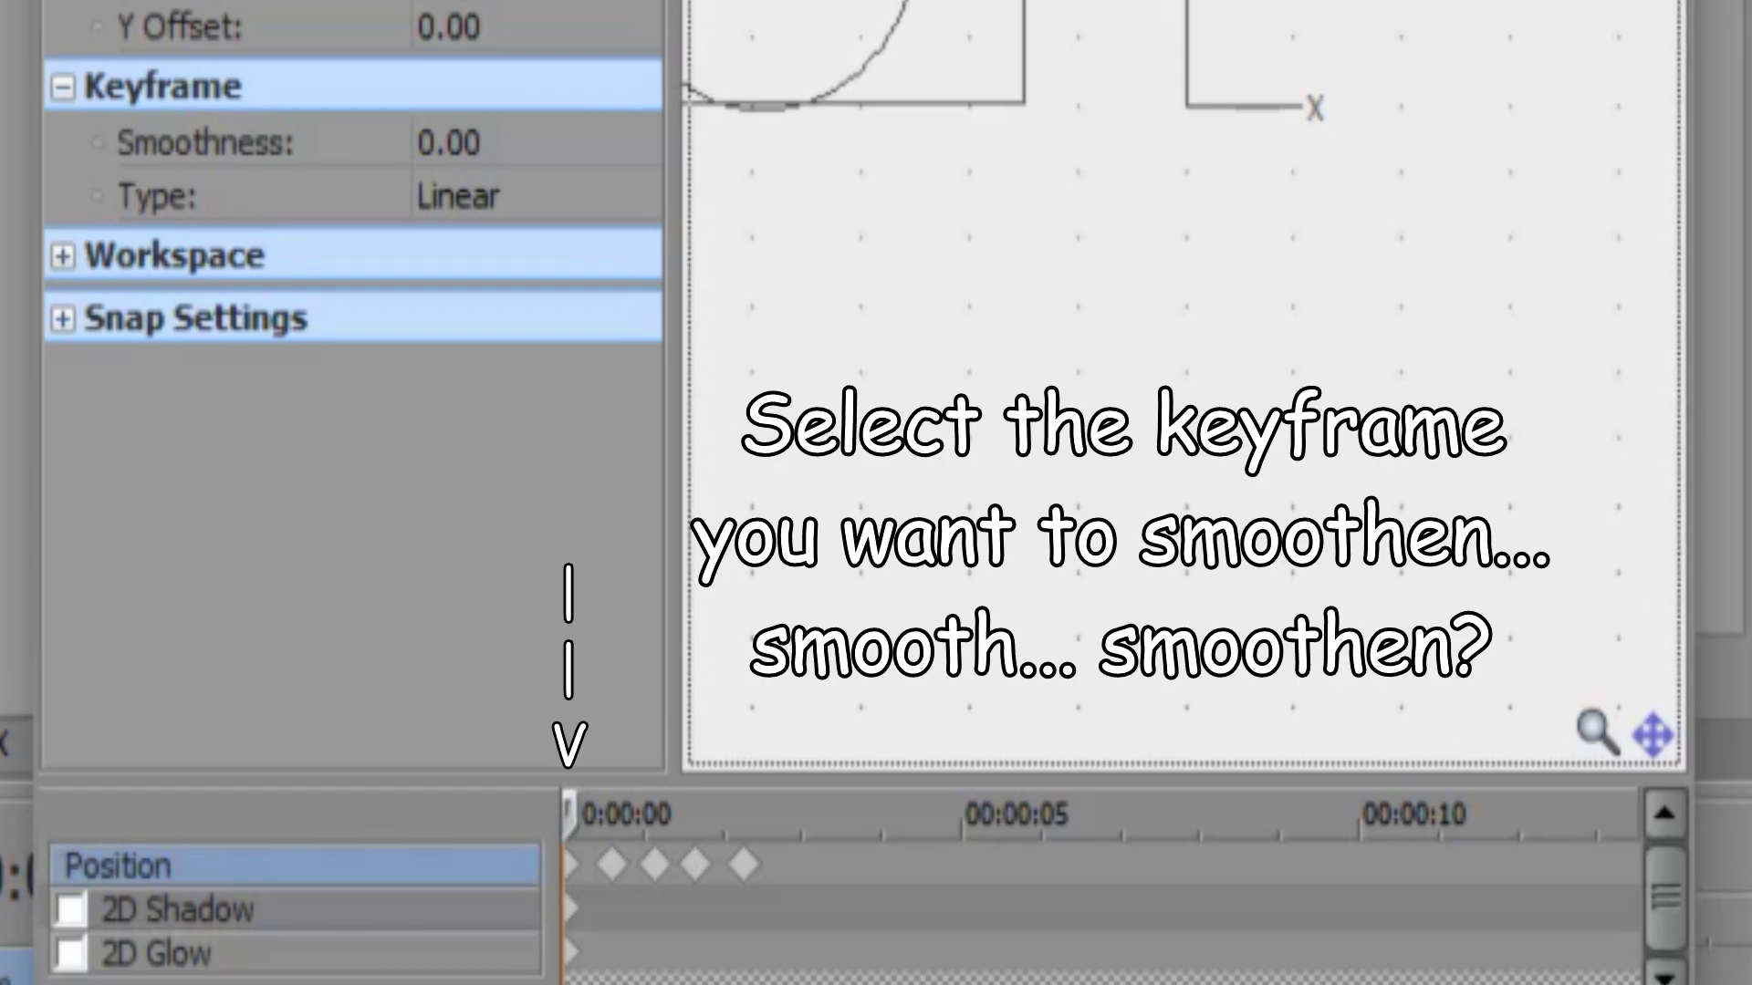
Step: Set the smoothness of all five position keyframes in the track motion to 100
left_click(573, 862)
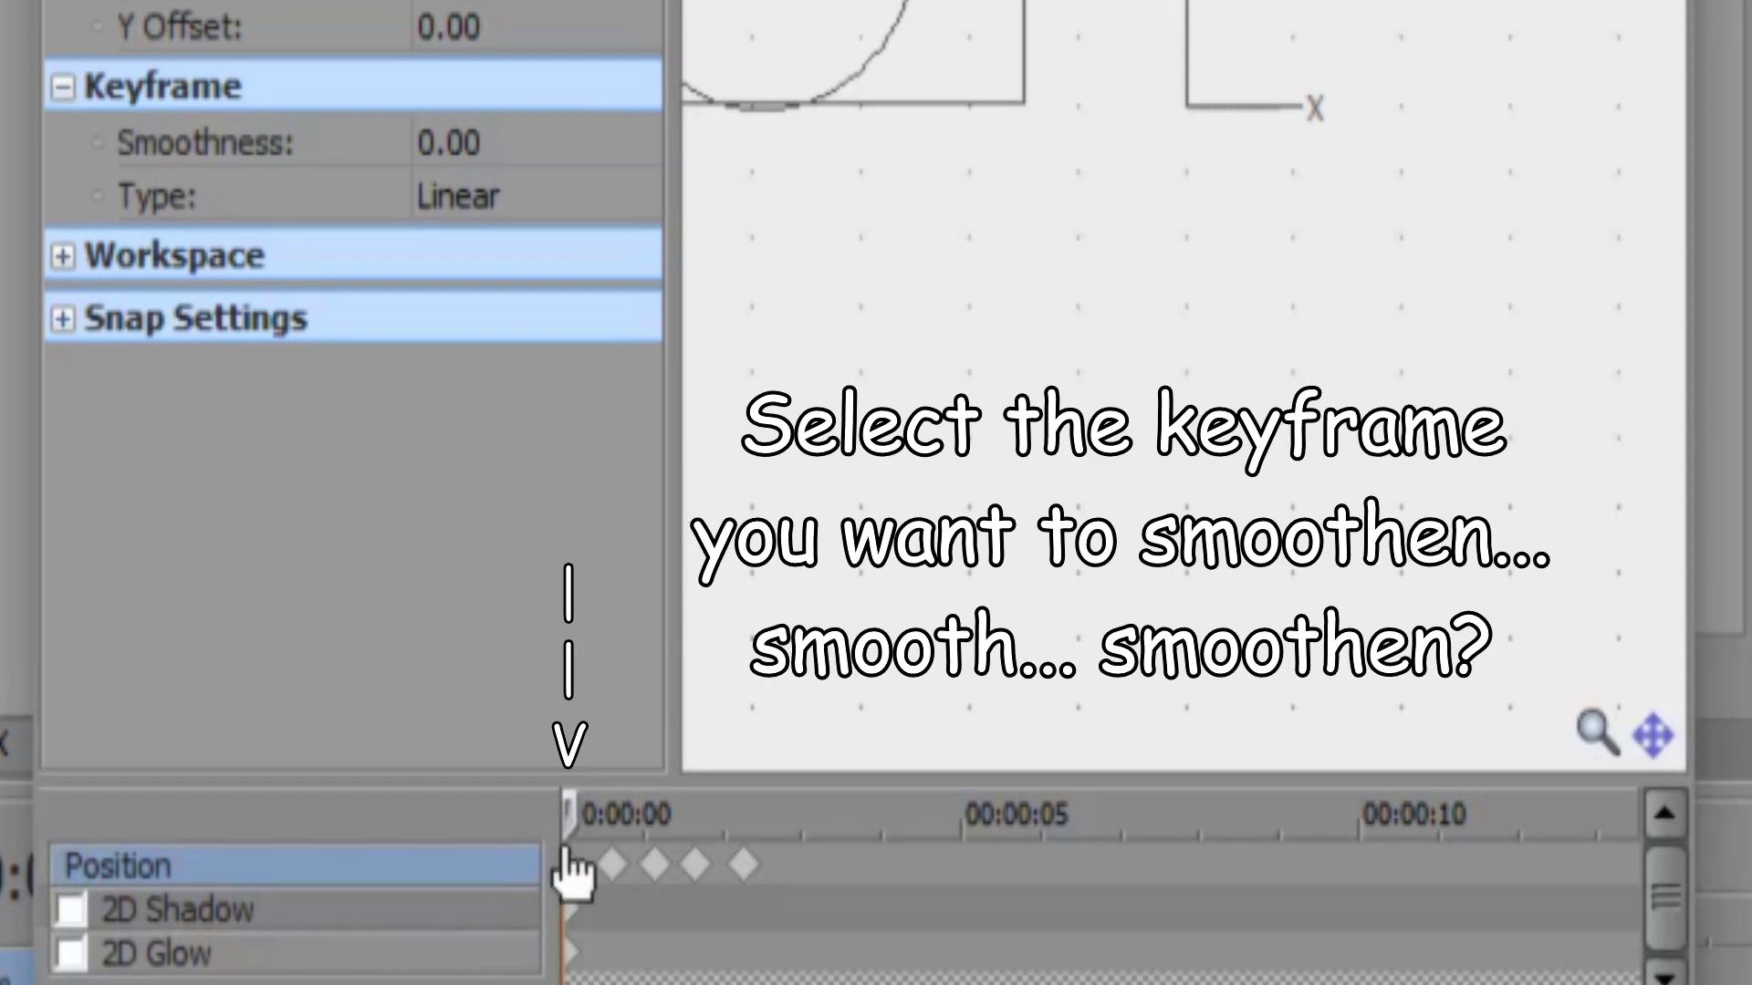
left_click(513, 137)
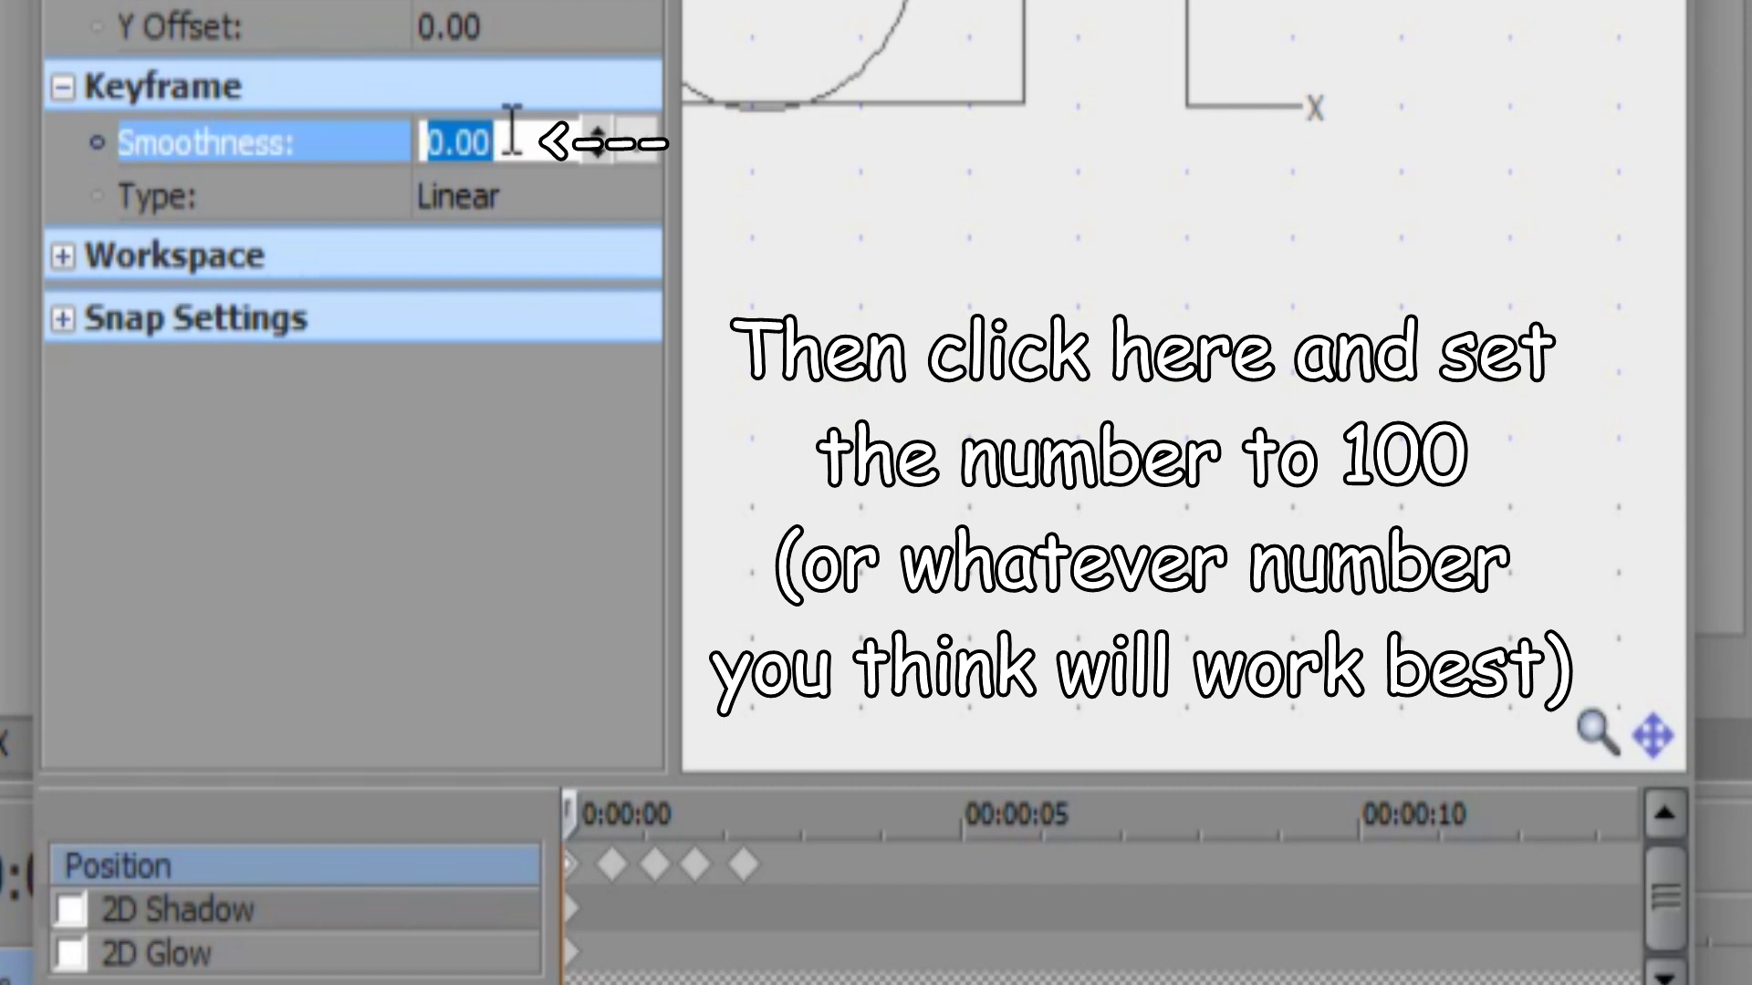
type("100")
key("Return")
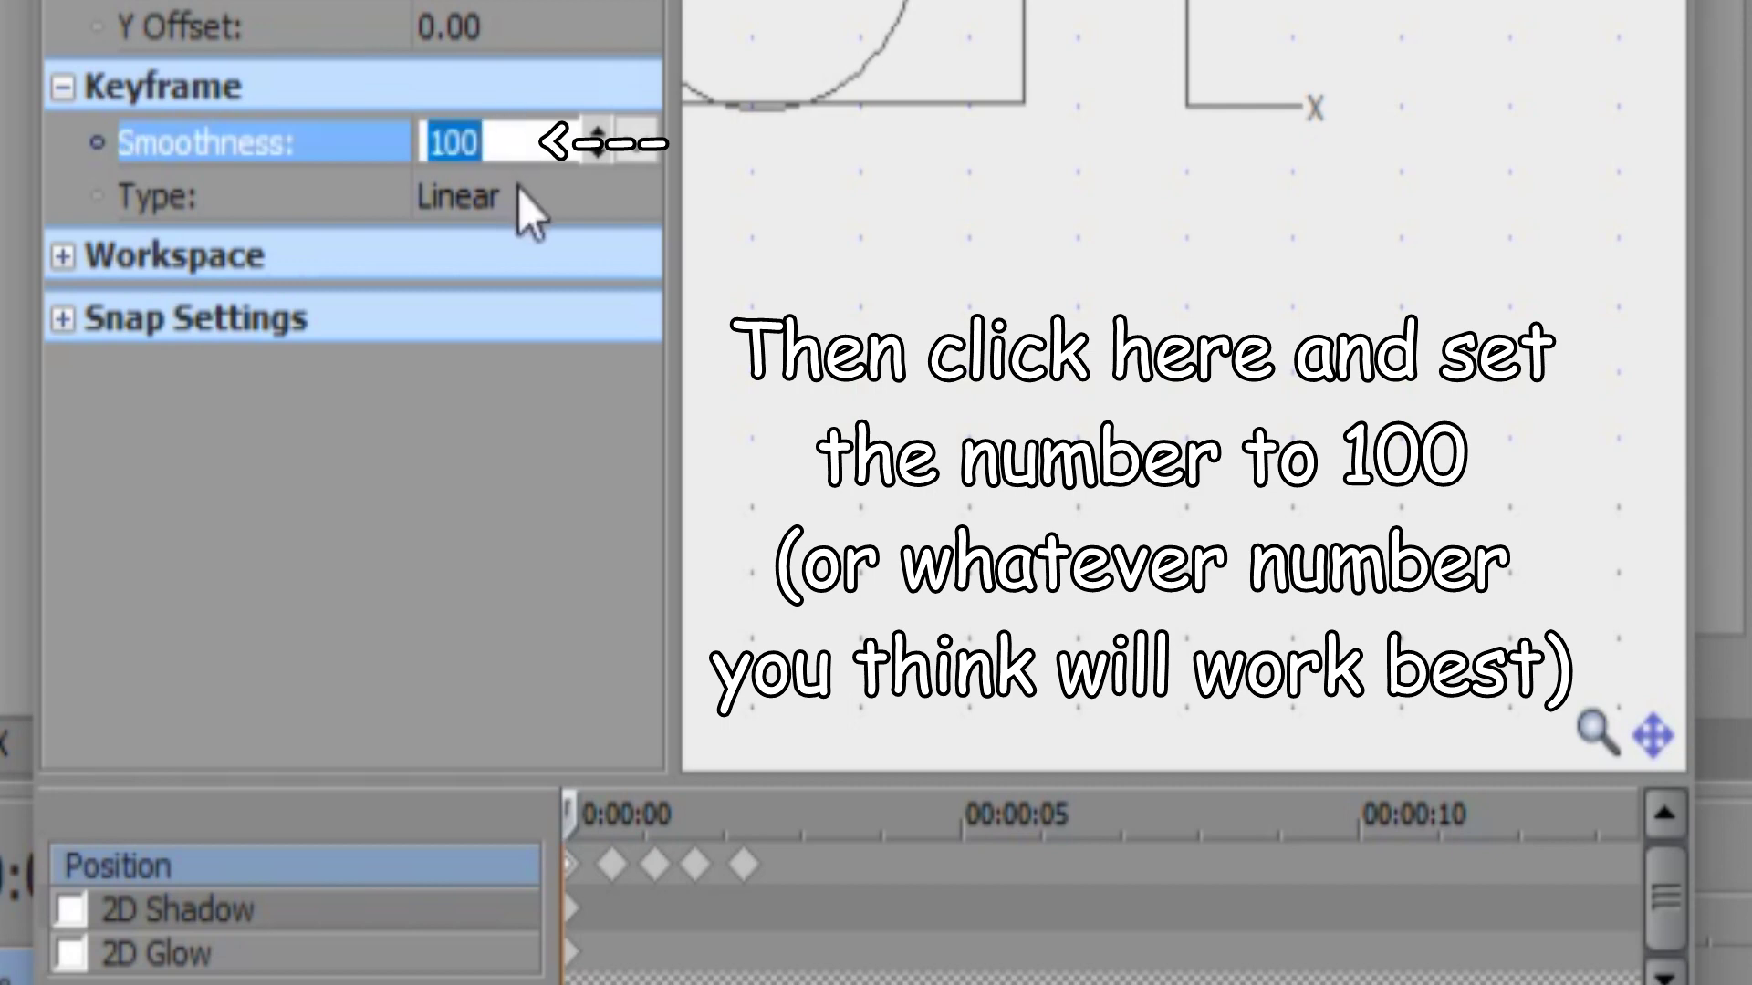
left_click(612, 864)
left_click(535, 138)
type("100")
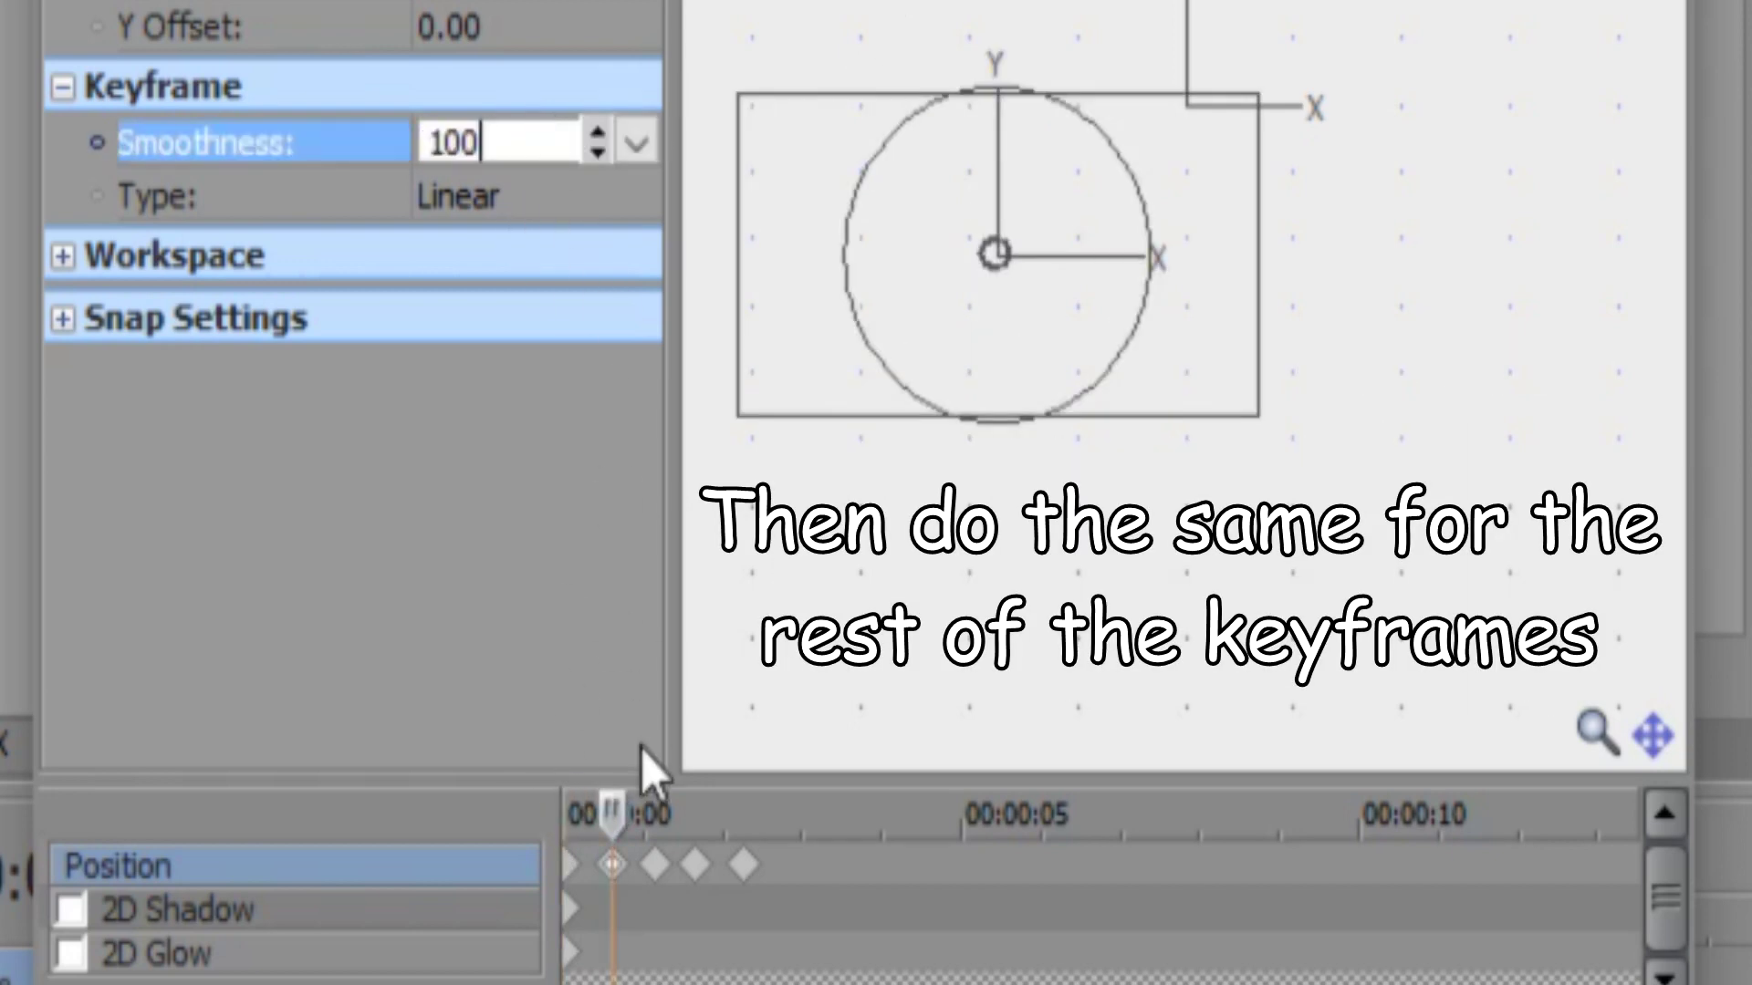
left_click(654, 864)
left_click(500, 138)
type("100")
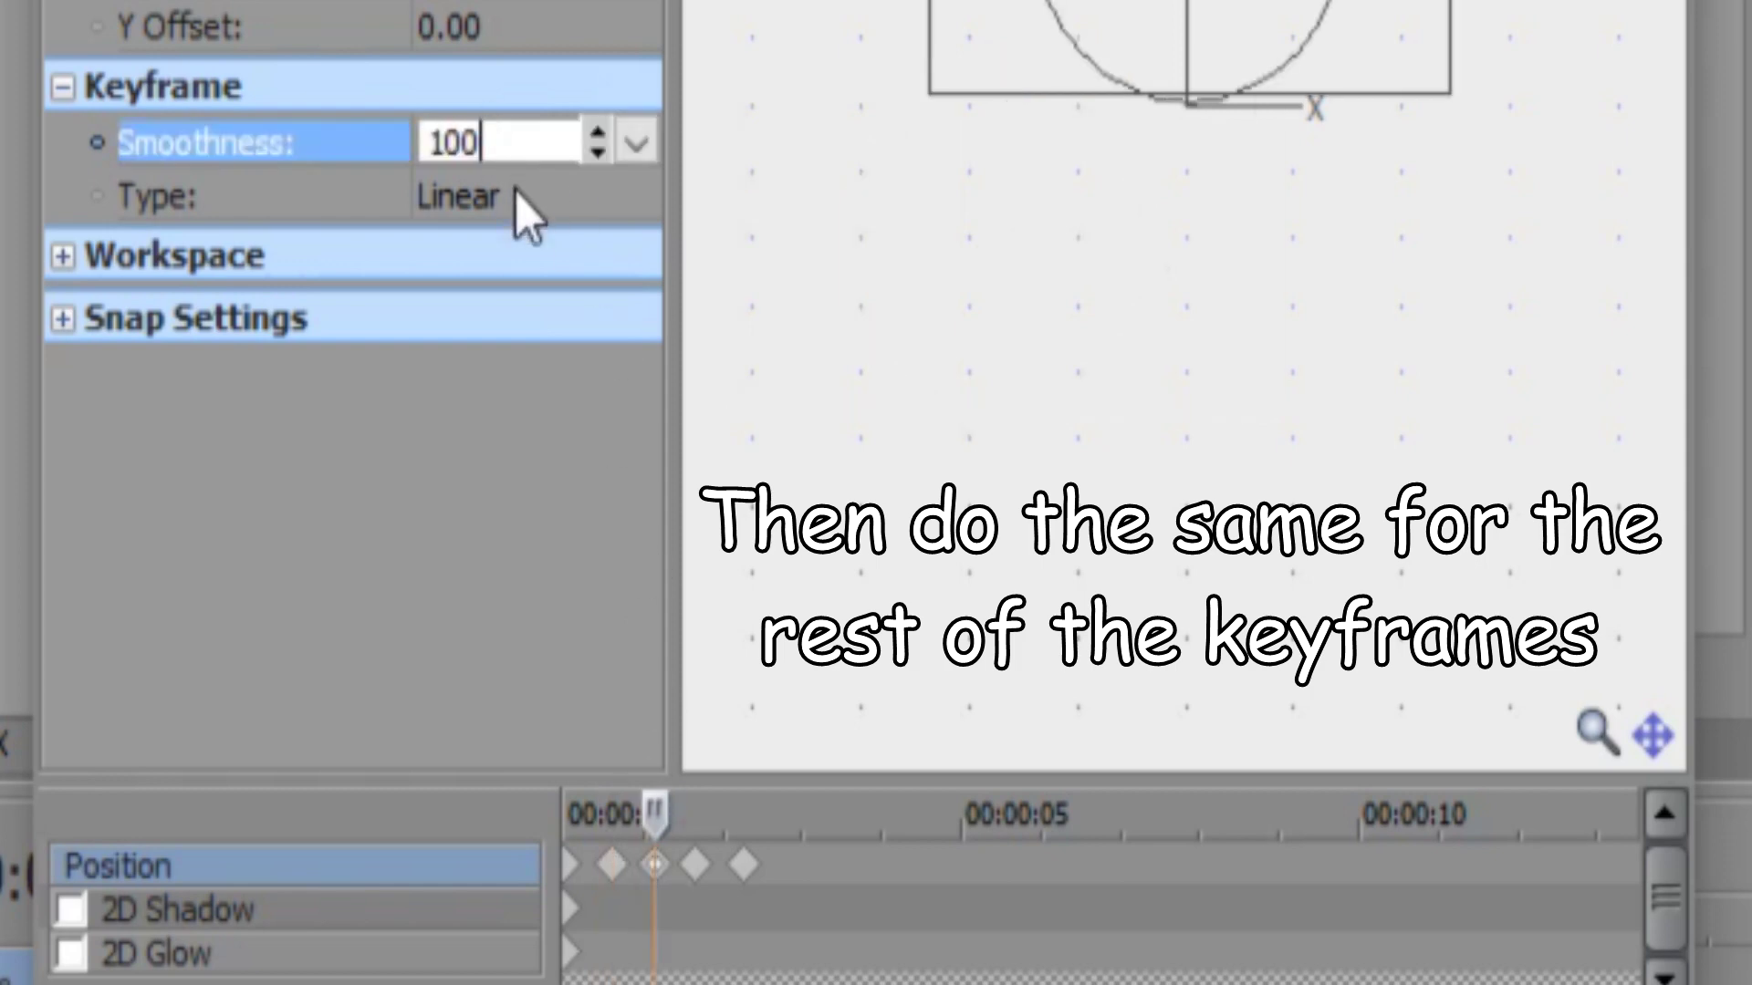
left_click(695, 864)
left_click(545, 146)
type("100")
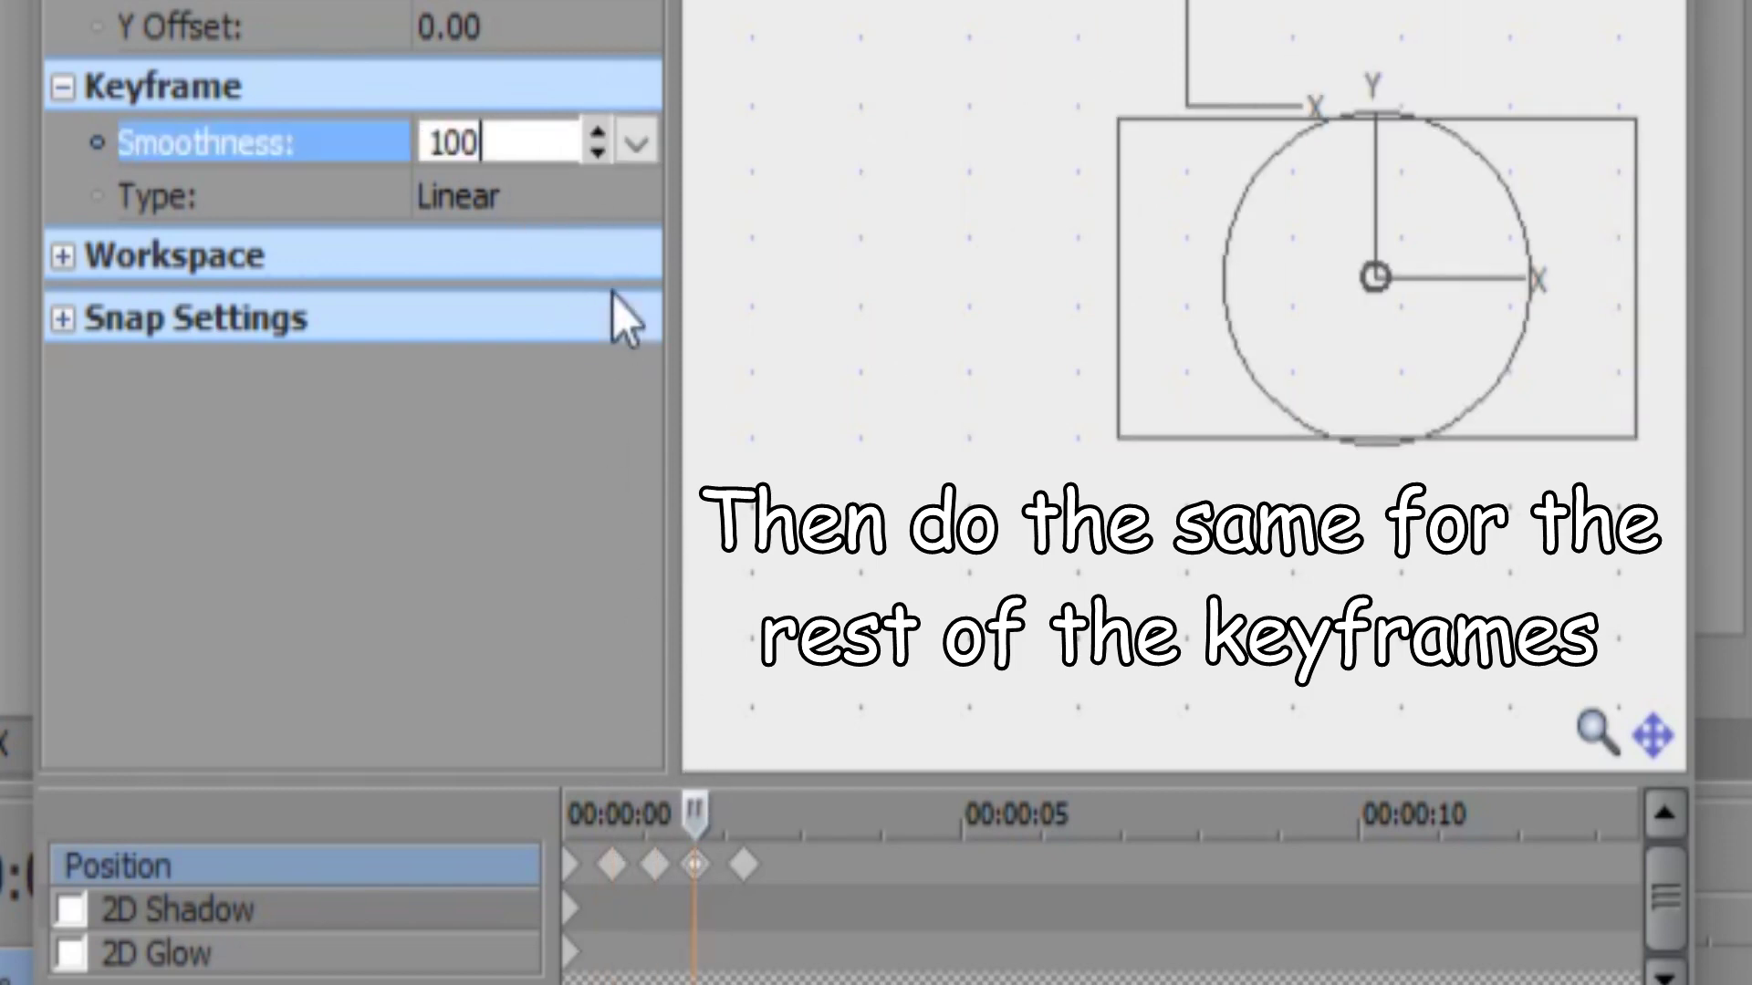
left_click(744, 864)
left_click(504, 141)
type("100")
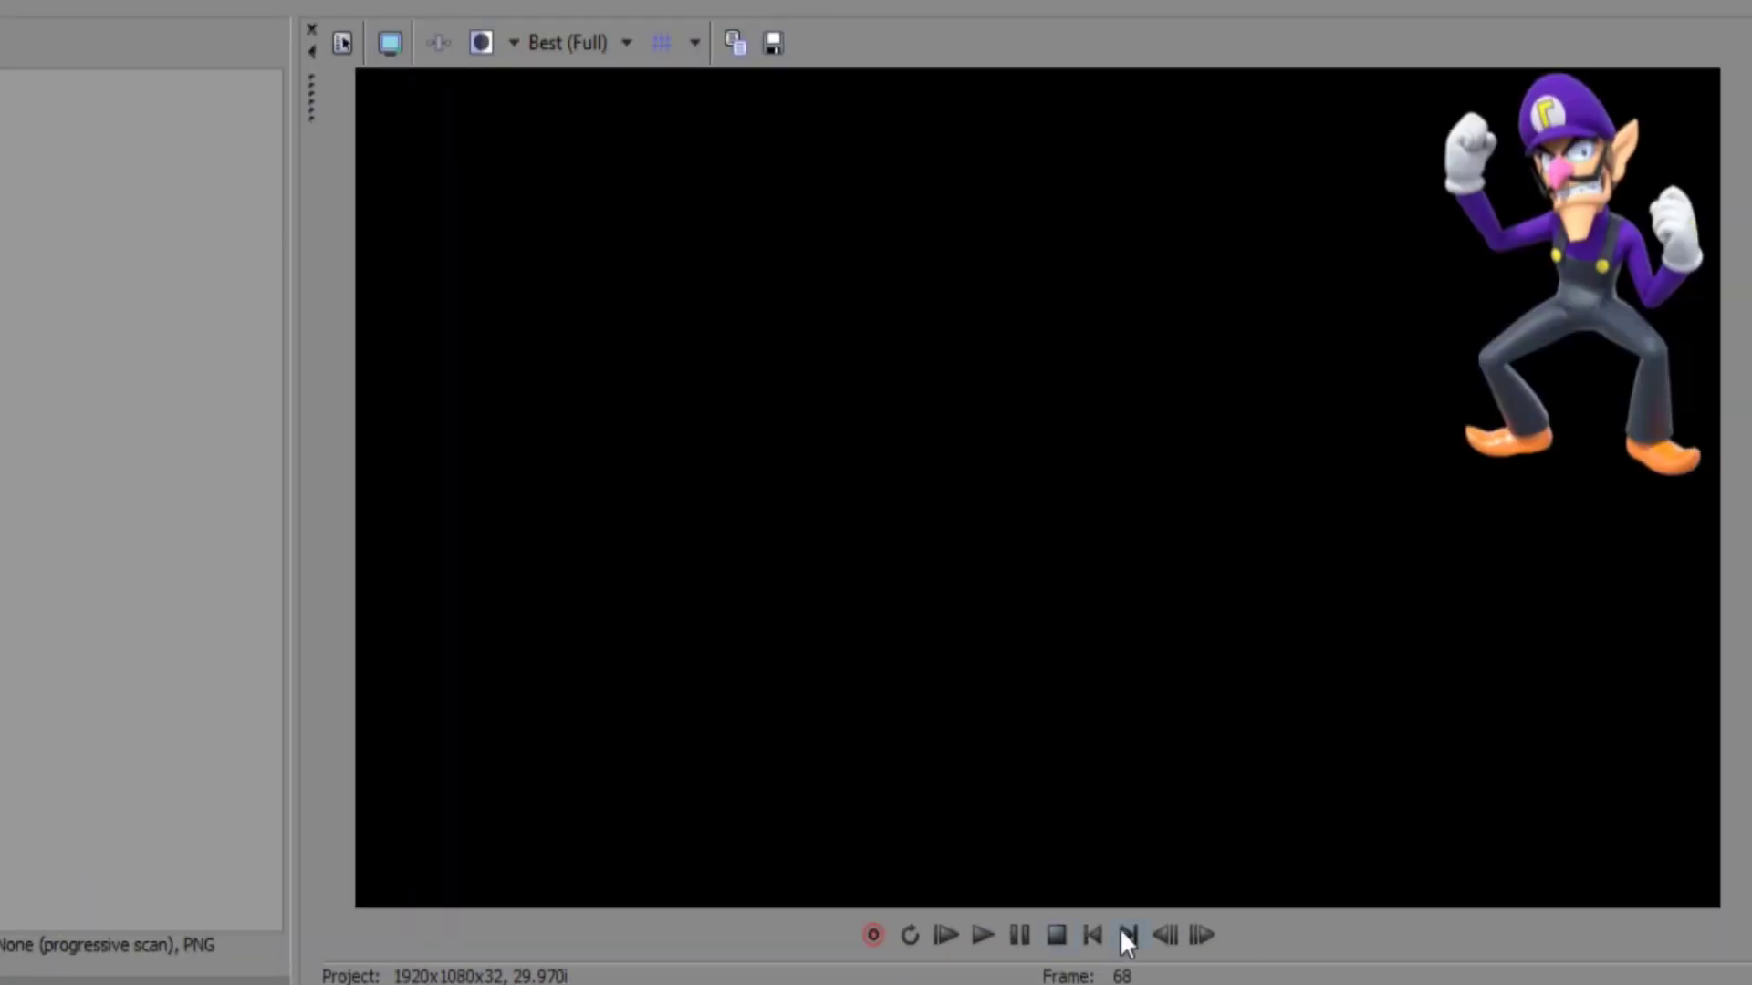
Step: Play the smoothed character animation from the start to check its motion path
left_click(1092, 935)
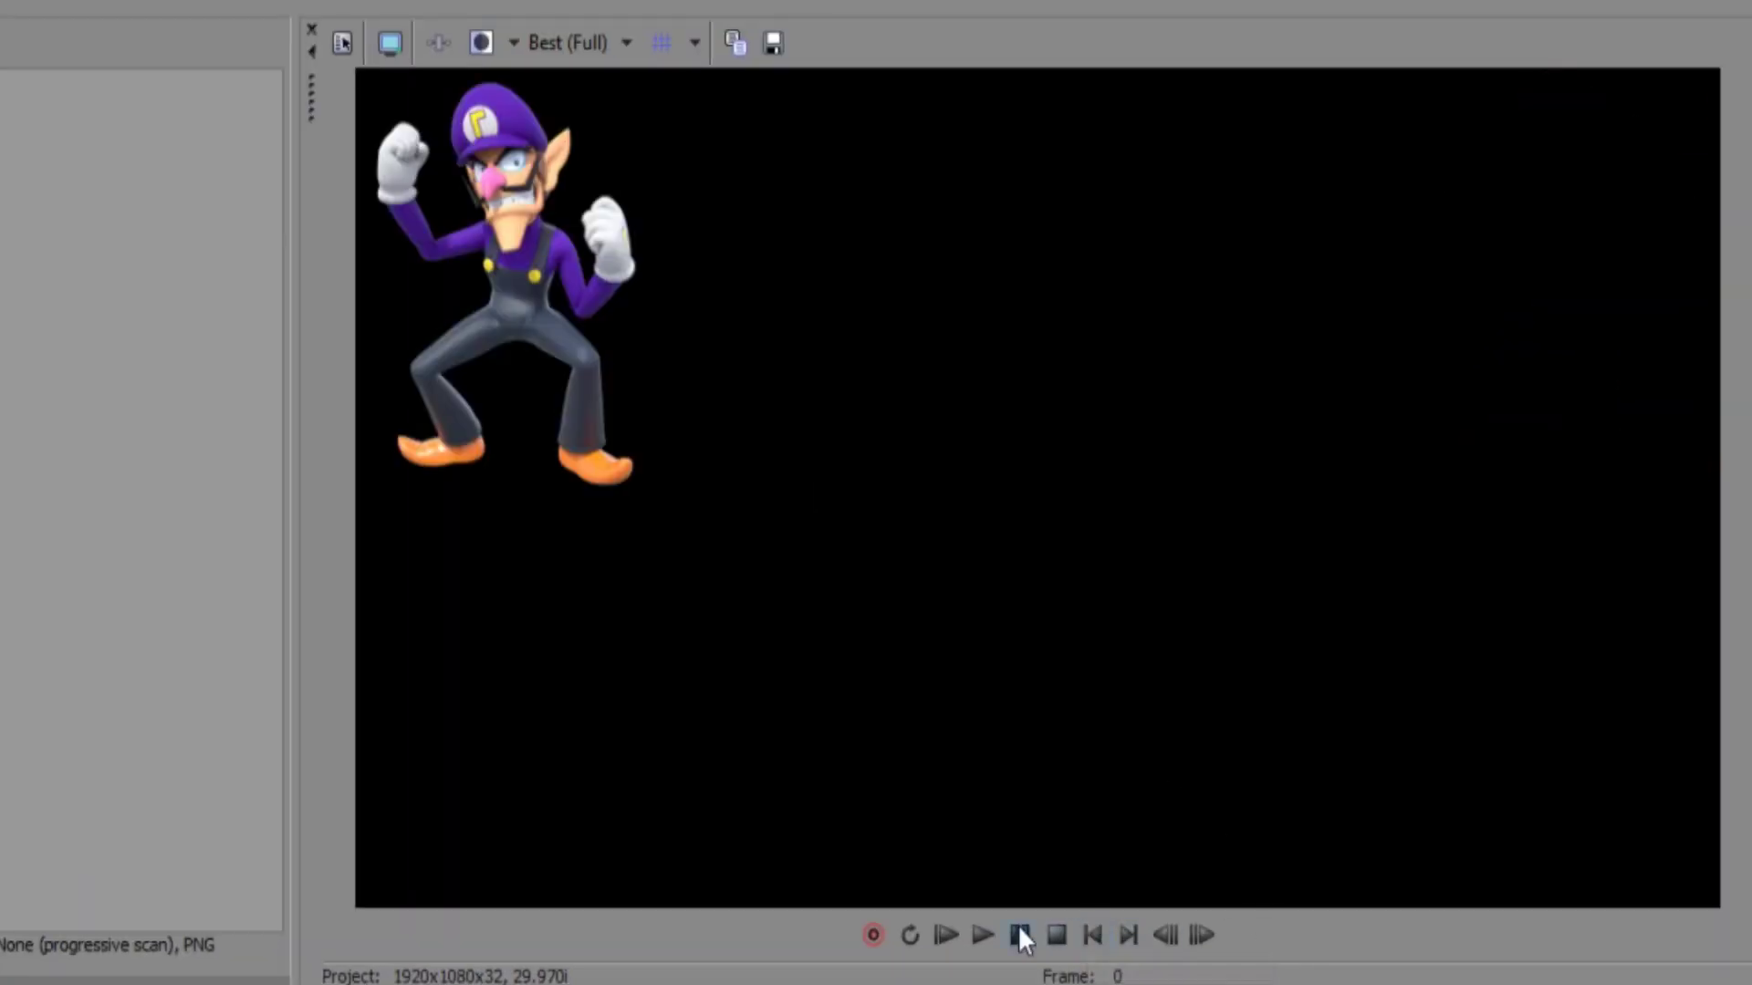
left_click(986, 935)
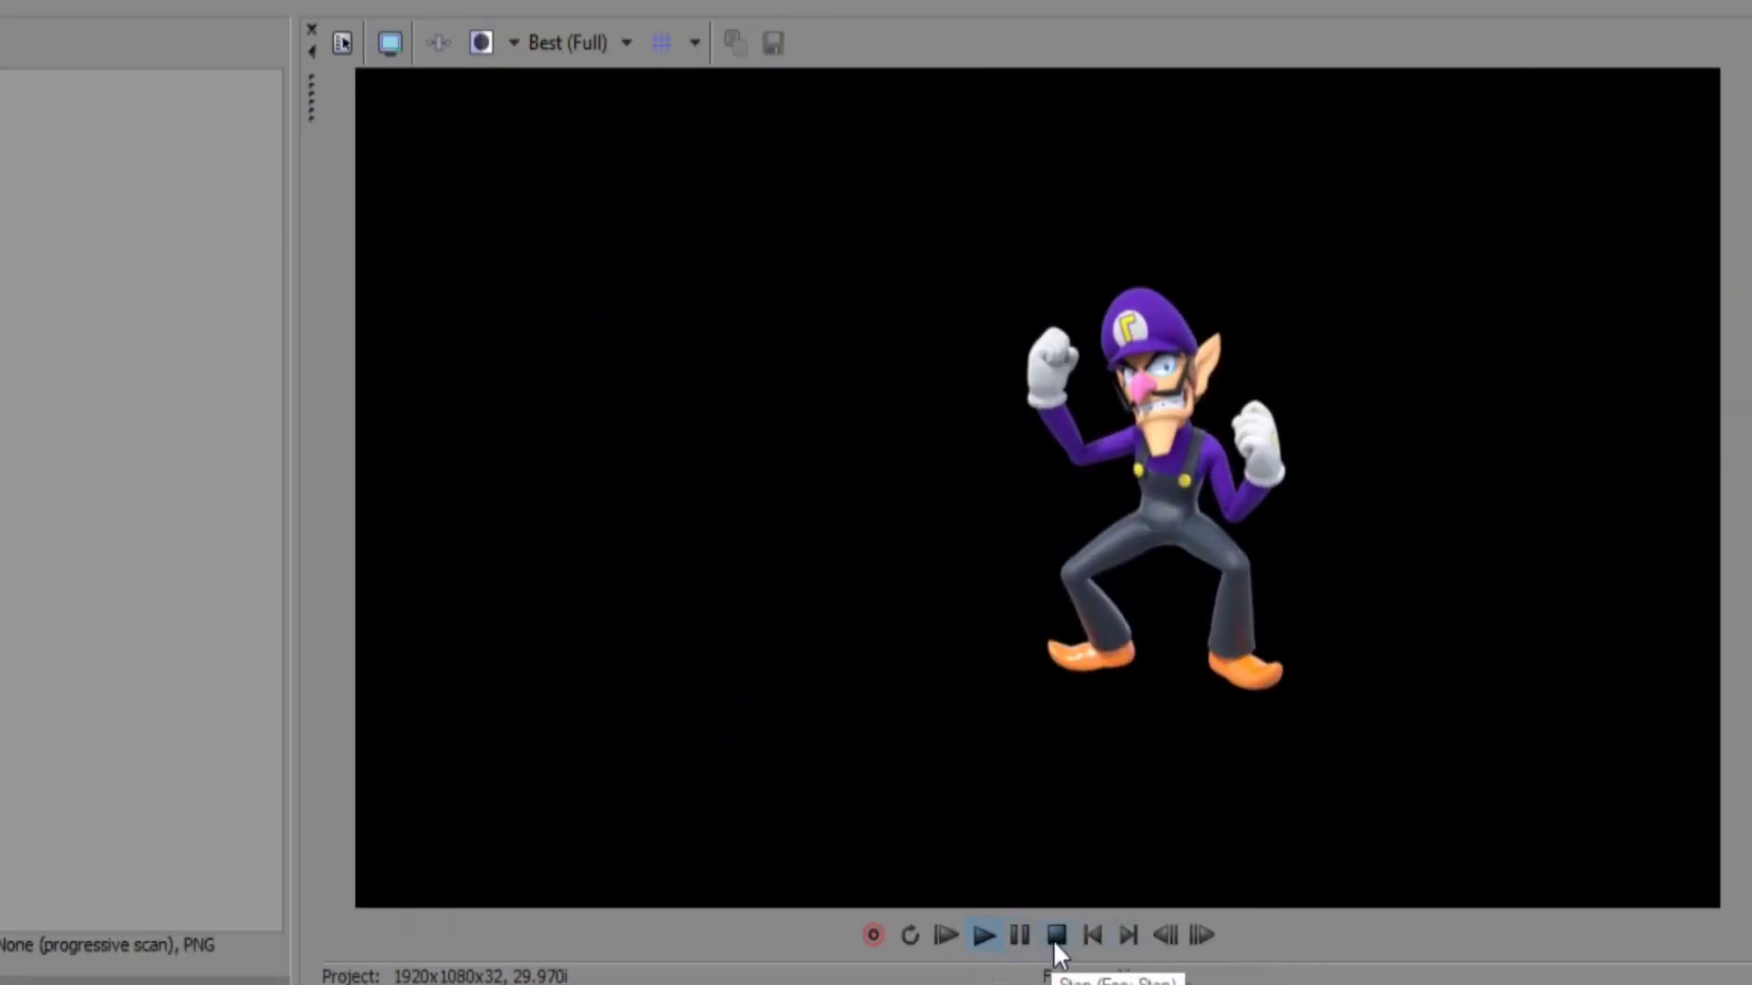
left_click(1055, 935)
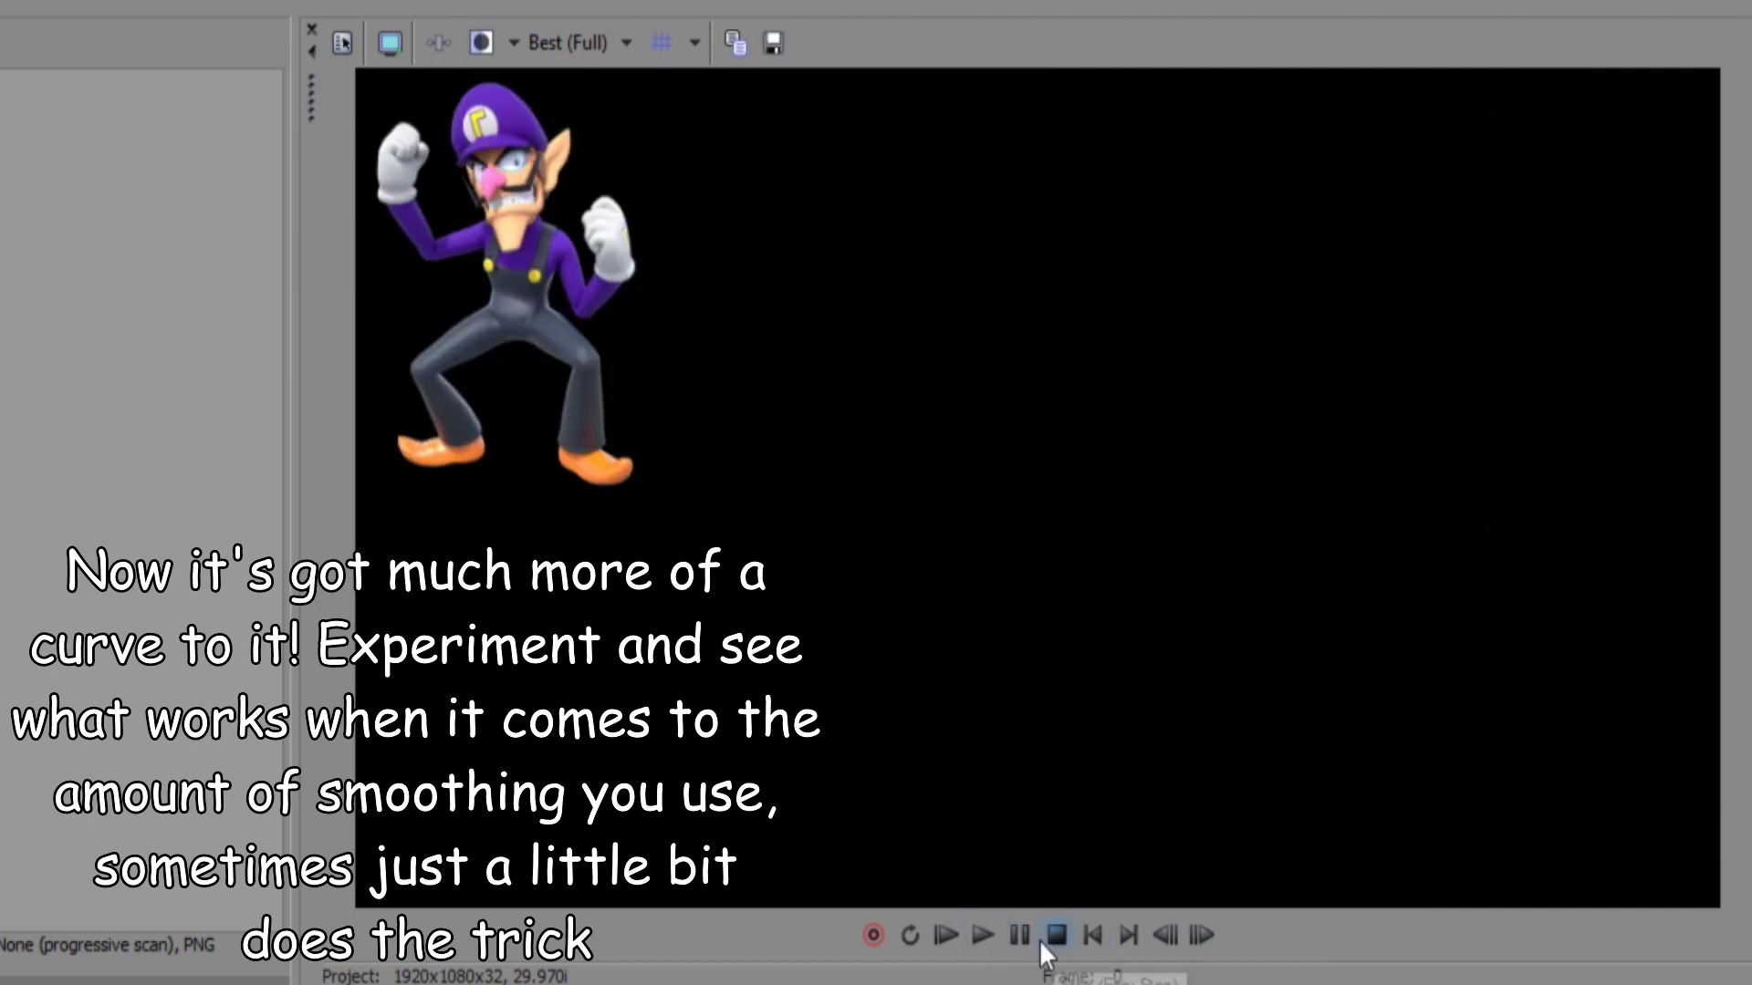
left_click(987, 936)
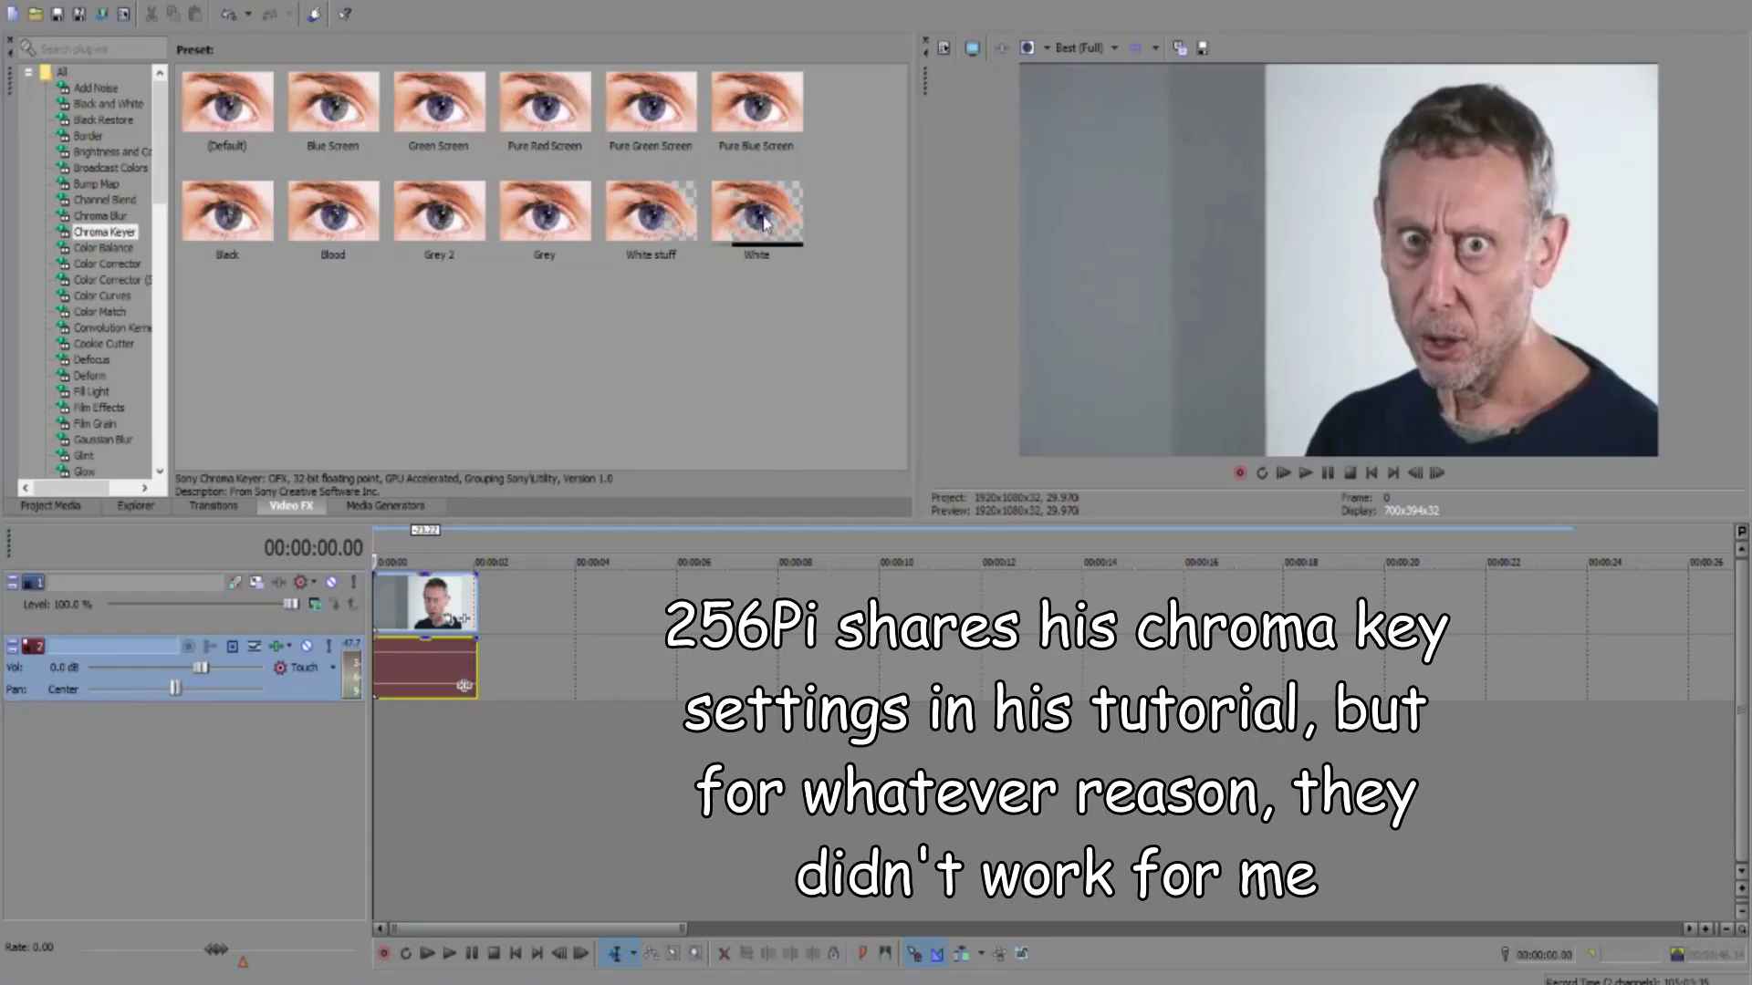
Step: Apply the Chroma Keyer presets White, Grey and Grey 2 to the video clips to key out their backdrops
left_click_drag(765, 222, 399, 606)
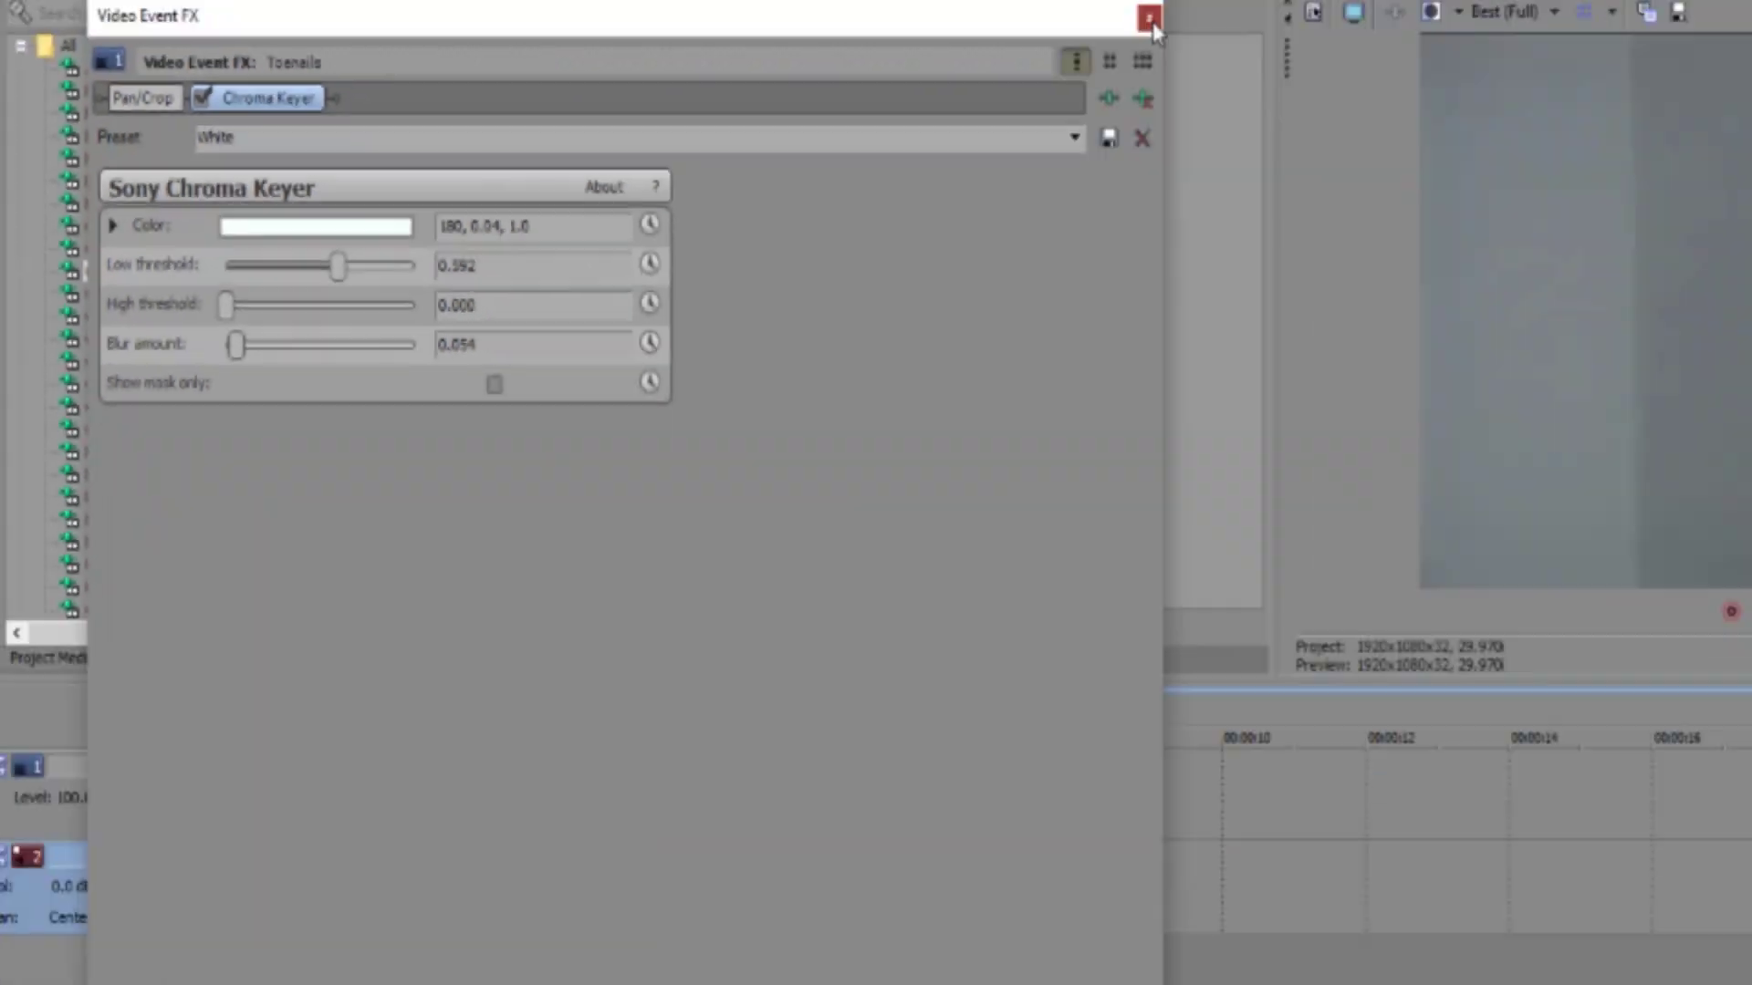
left_click(1147, 16)
left_click_drag(551, 224, 432, 604)
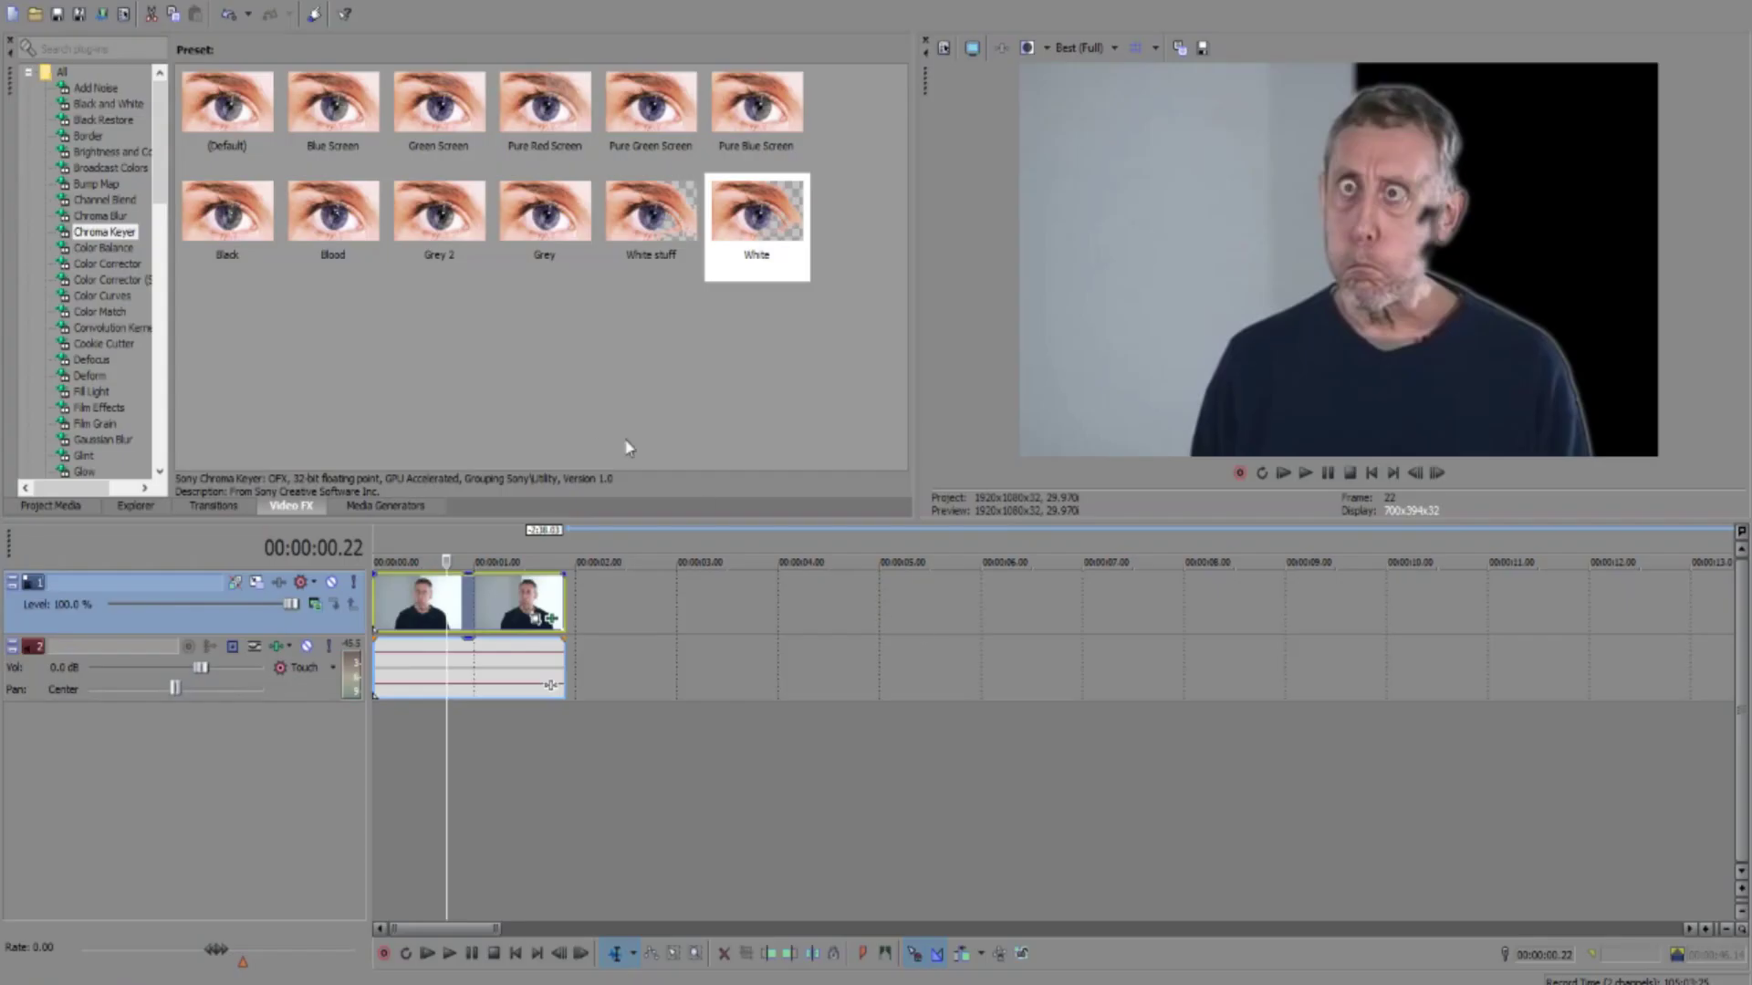
left_click_drag(440, 226, 481, 606)
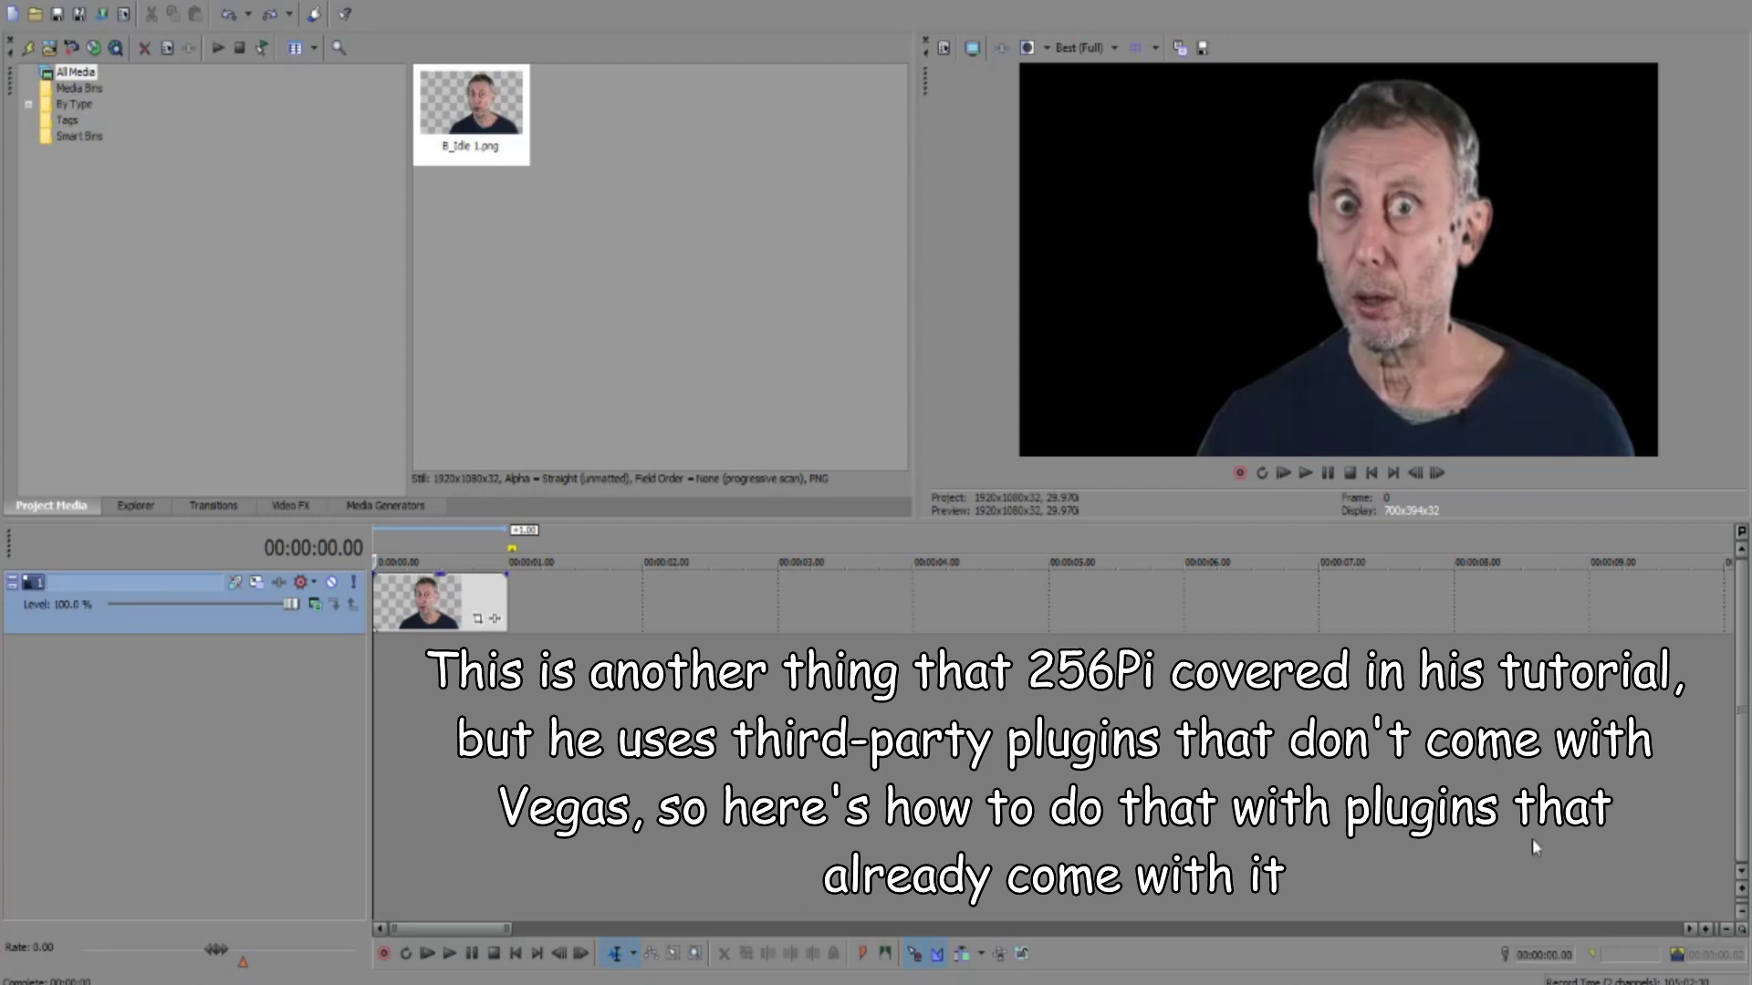
Step: Add Sony Color Corrector (Secondary) to the B_Idle 1 event and sample the man's shirt as the effect range
left_click(494, 619)
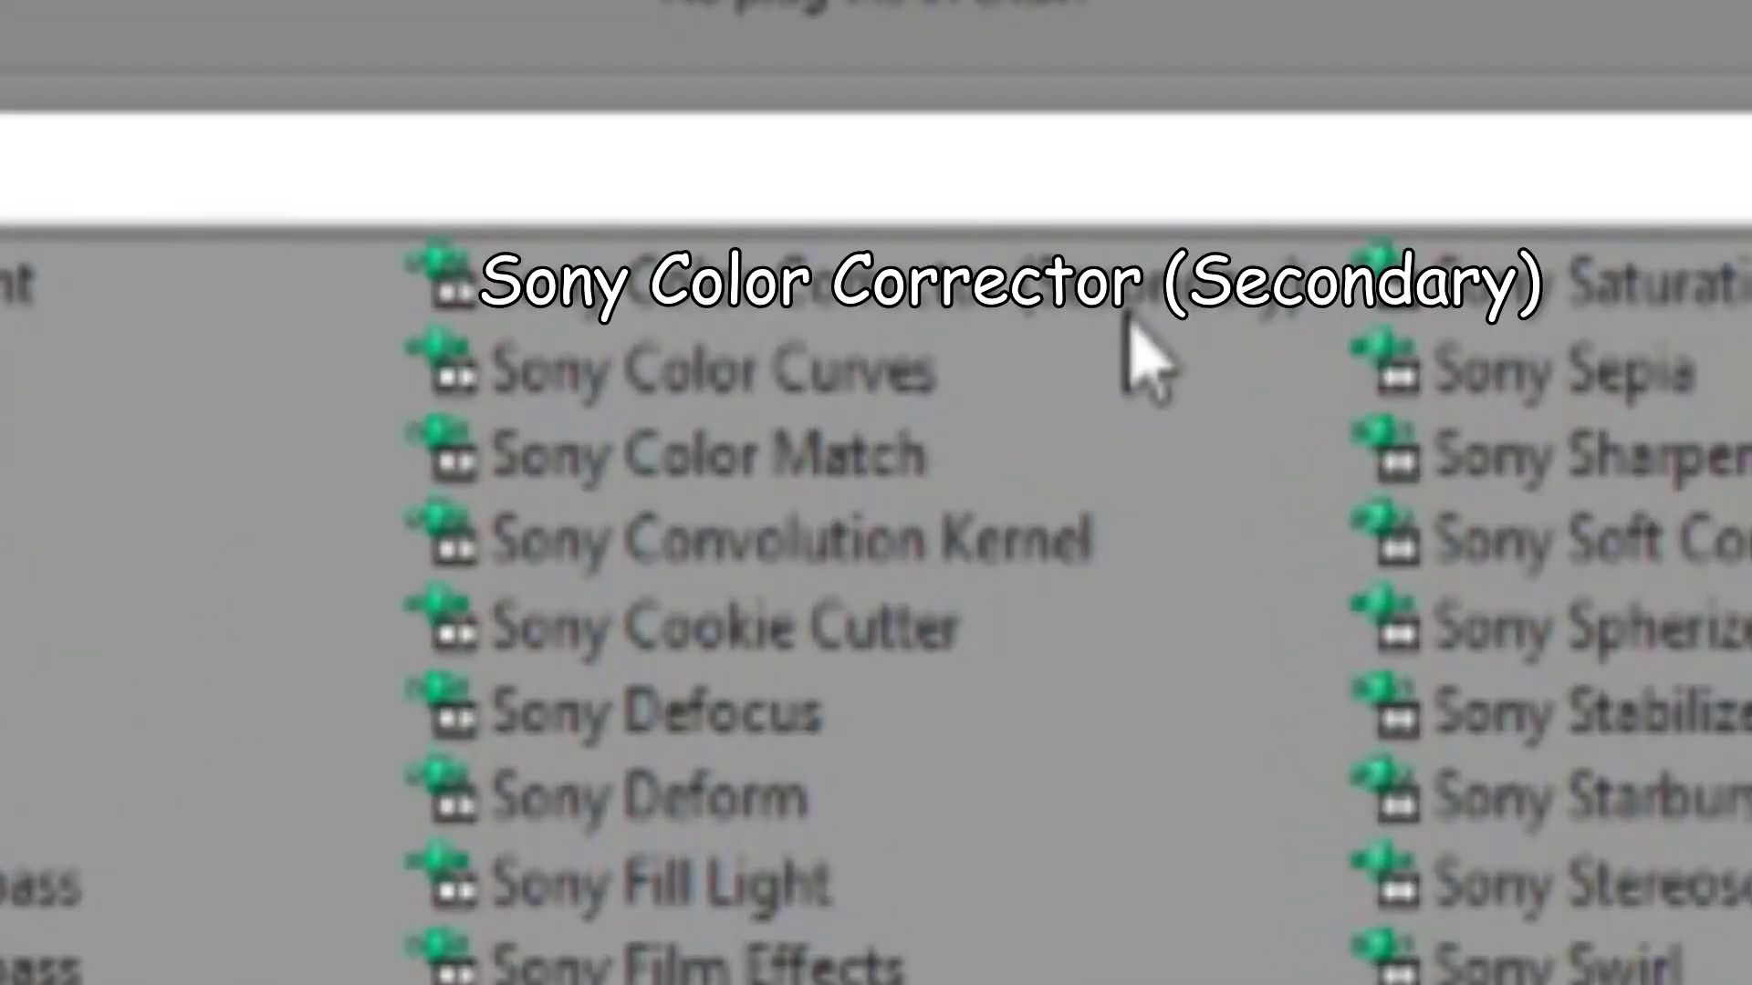
left_click(1102, 299)
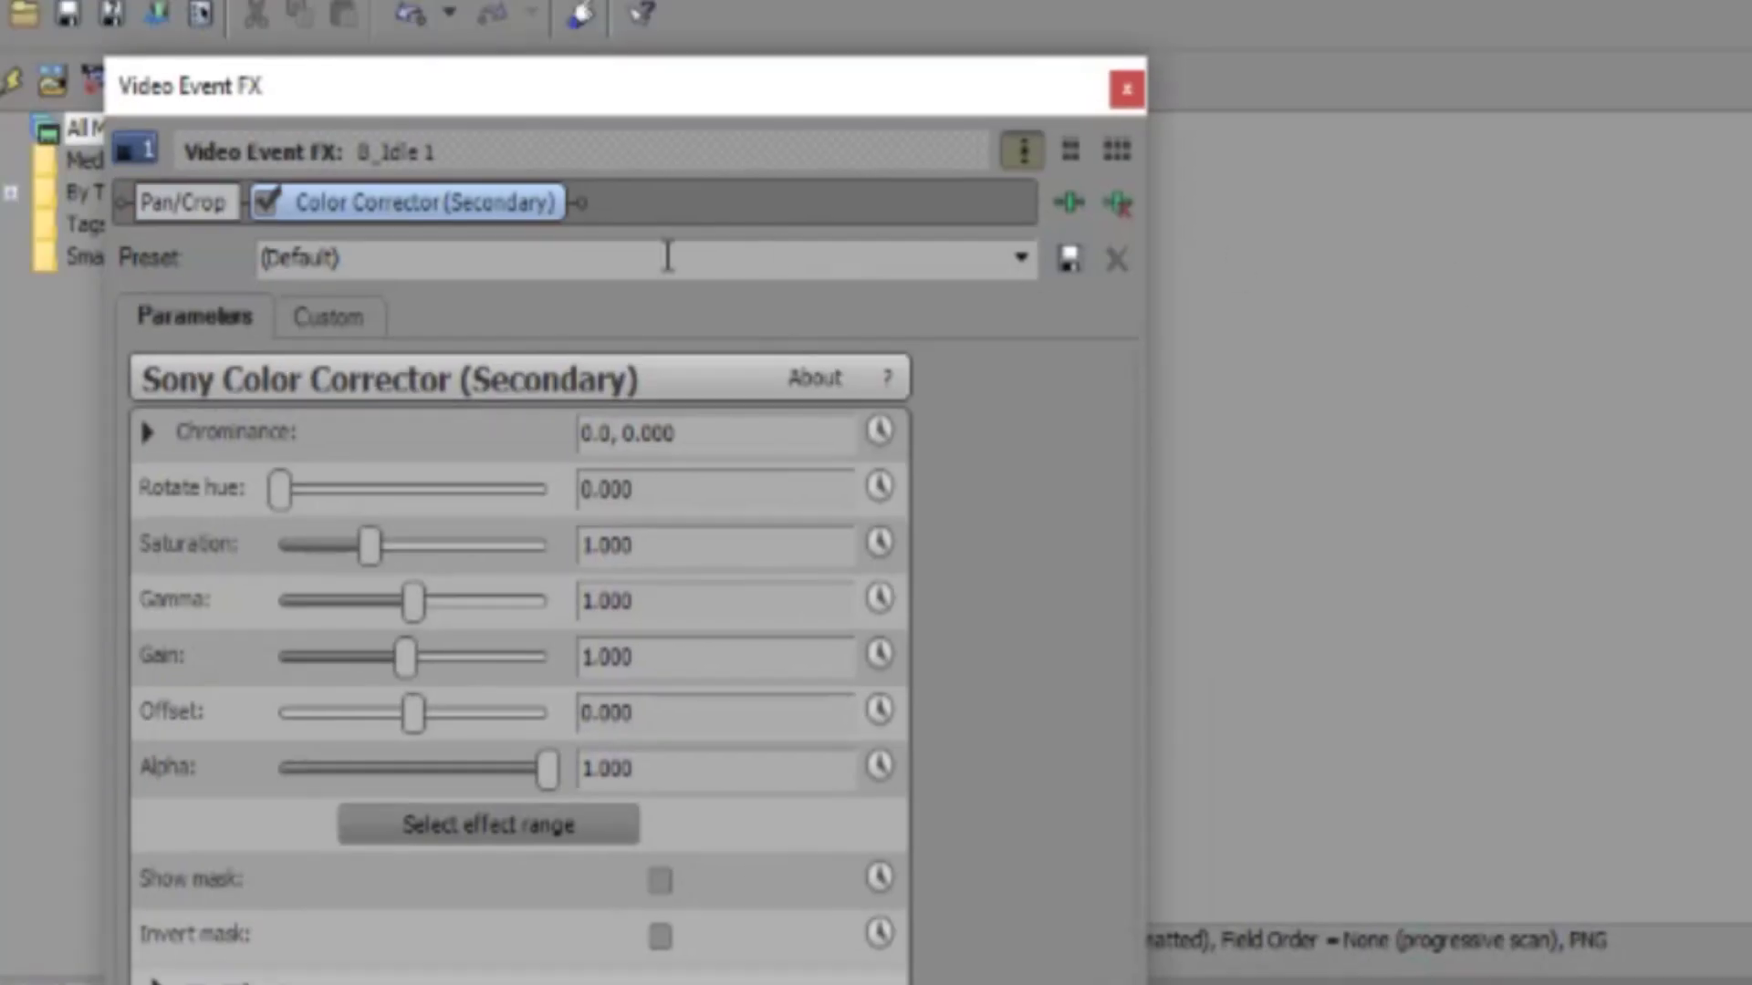
left_click(337, 320)
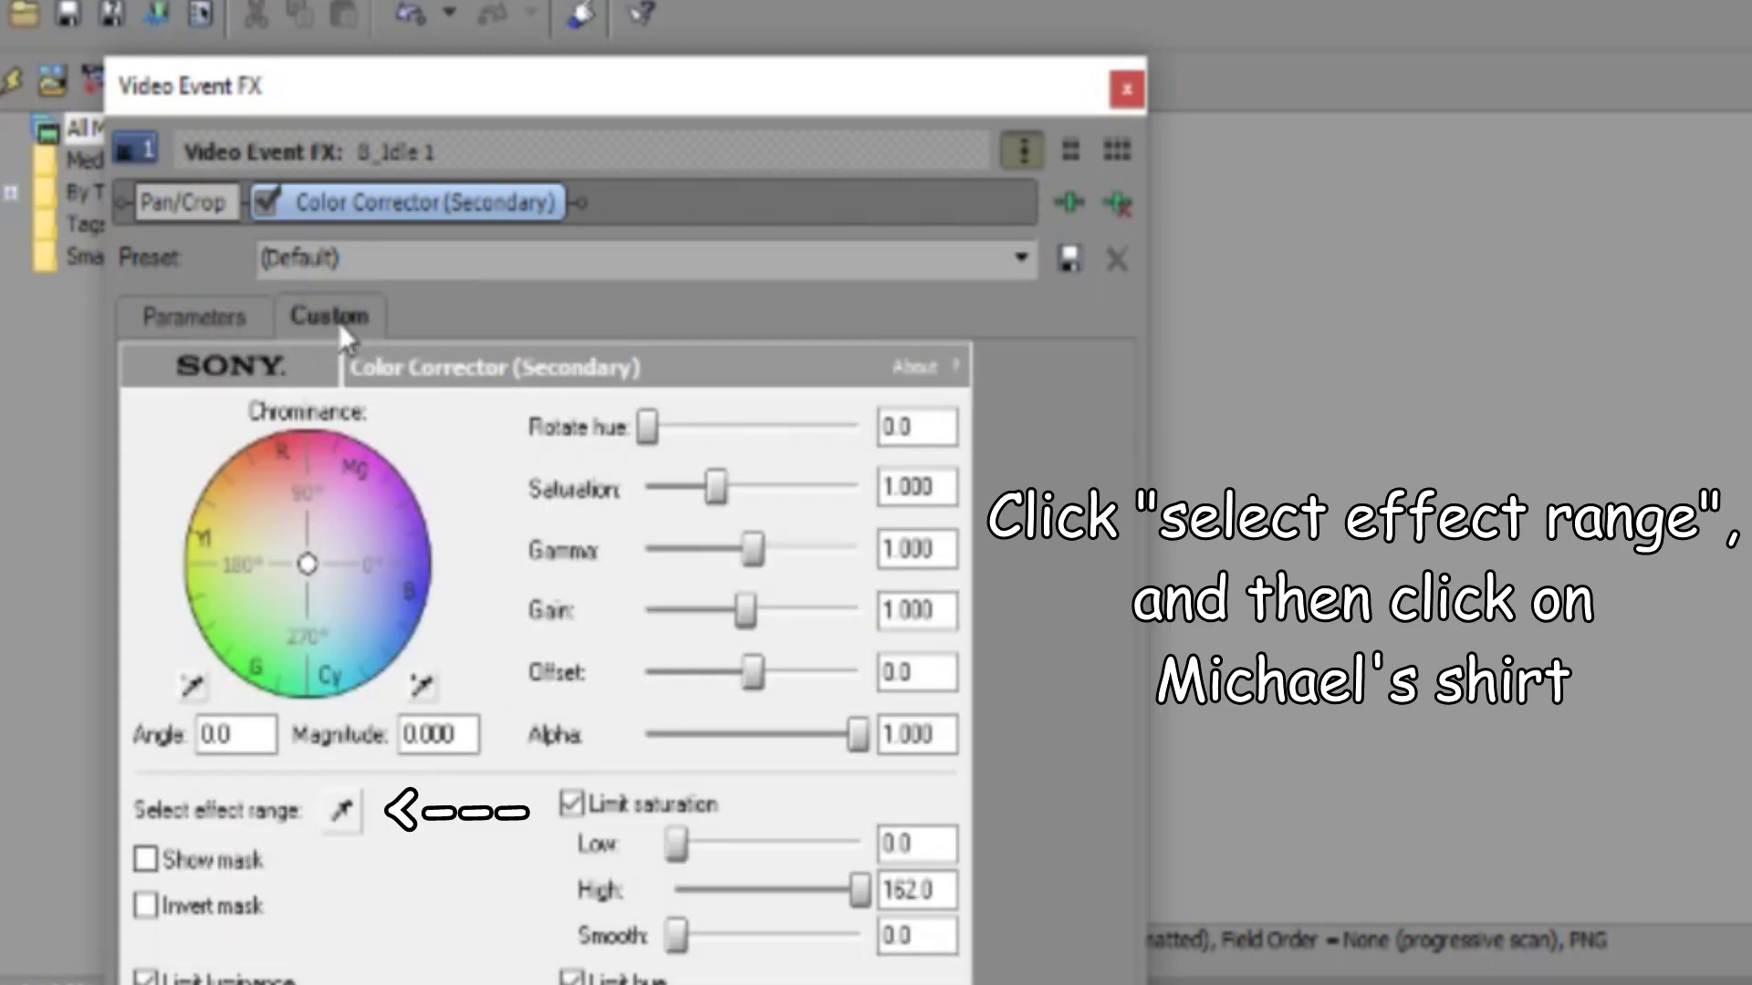
left_click(341, 814)
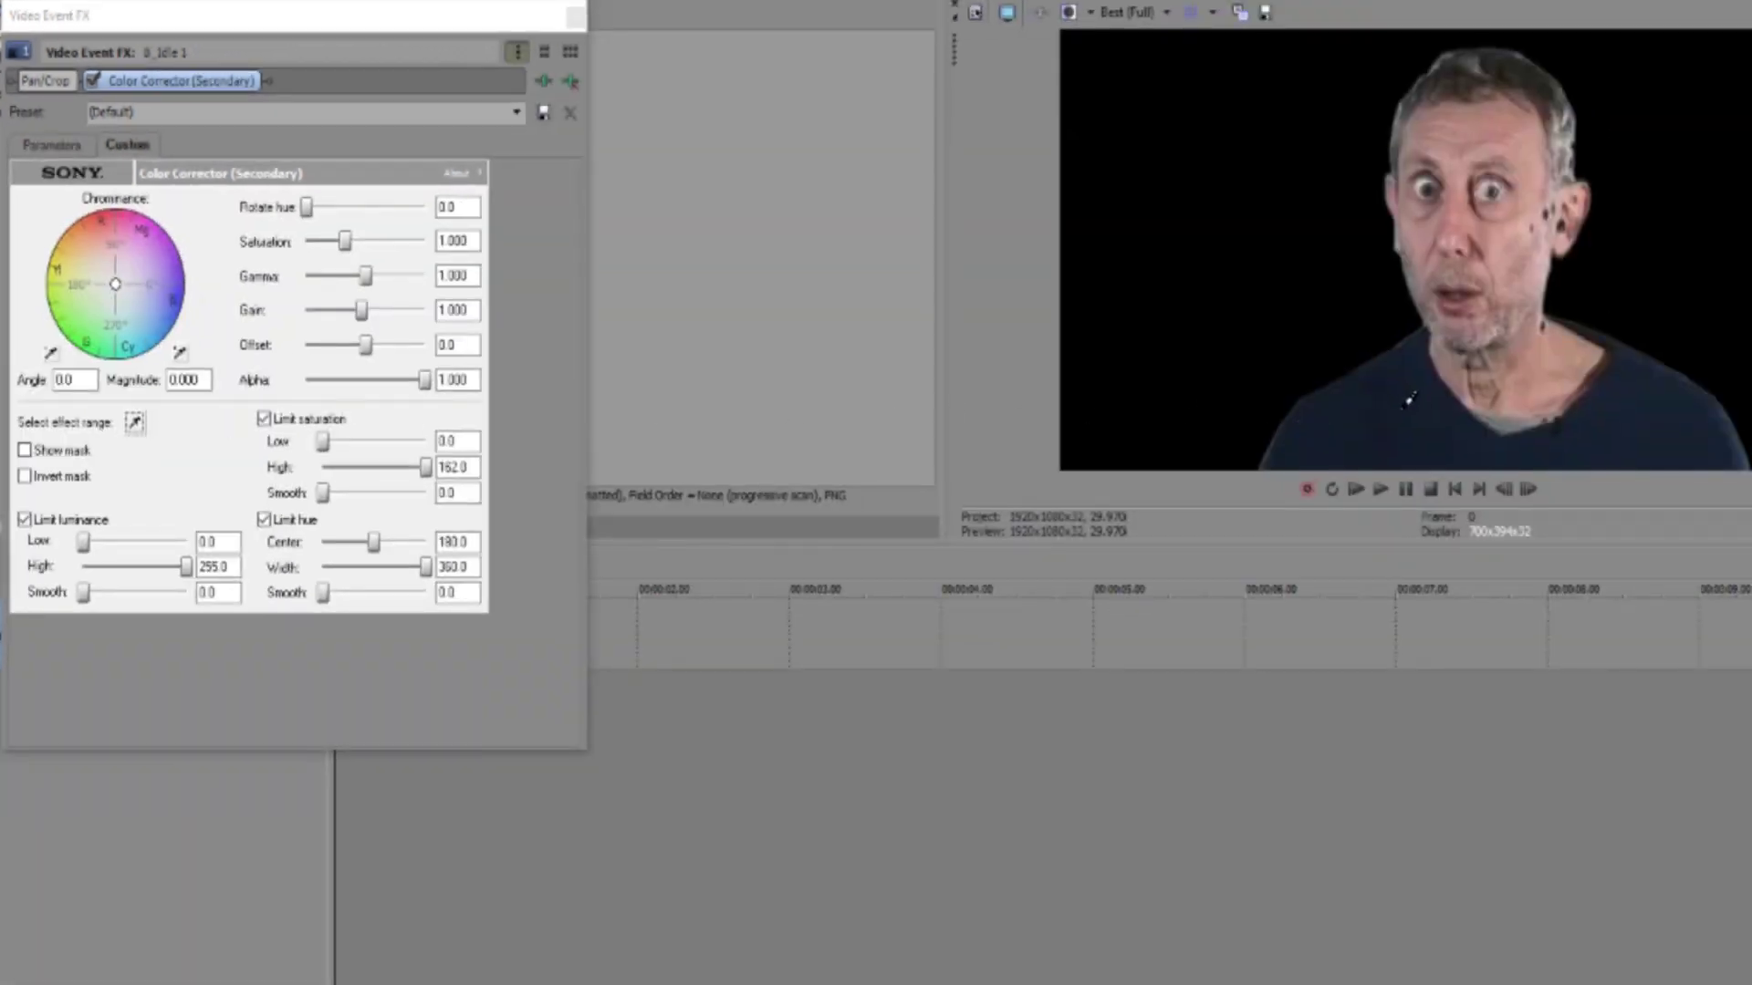
left_click(1407, 403)
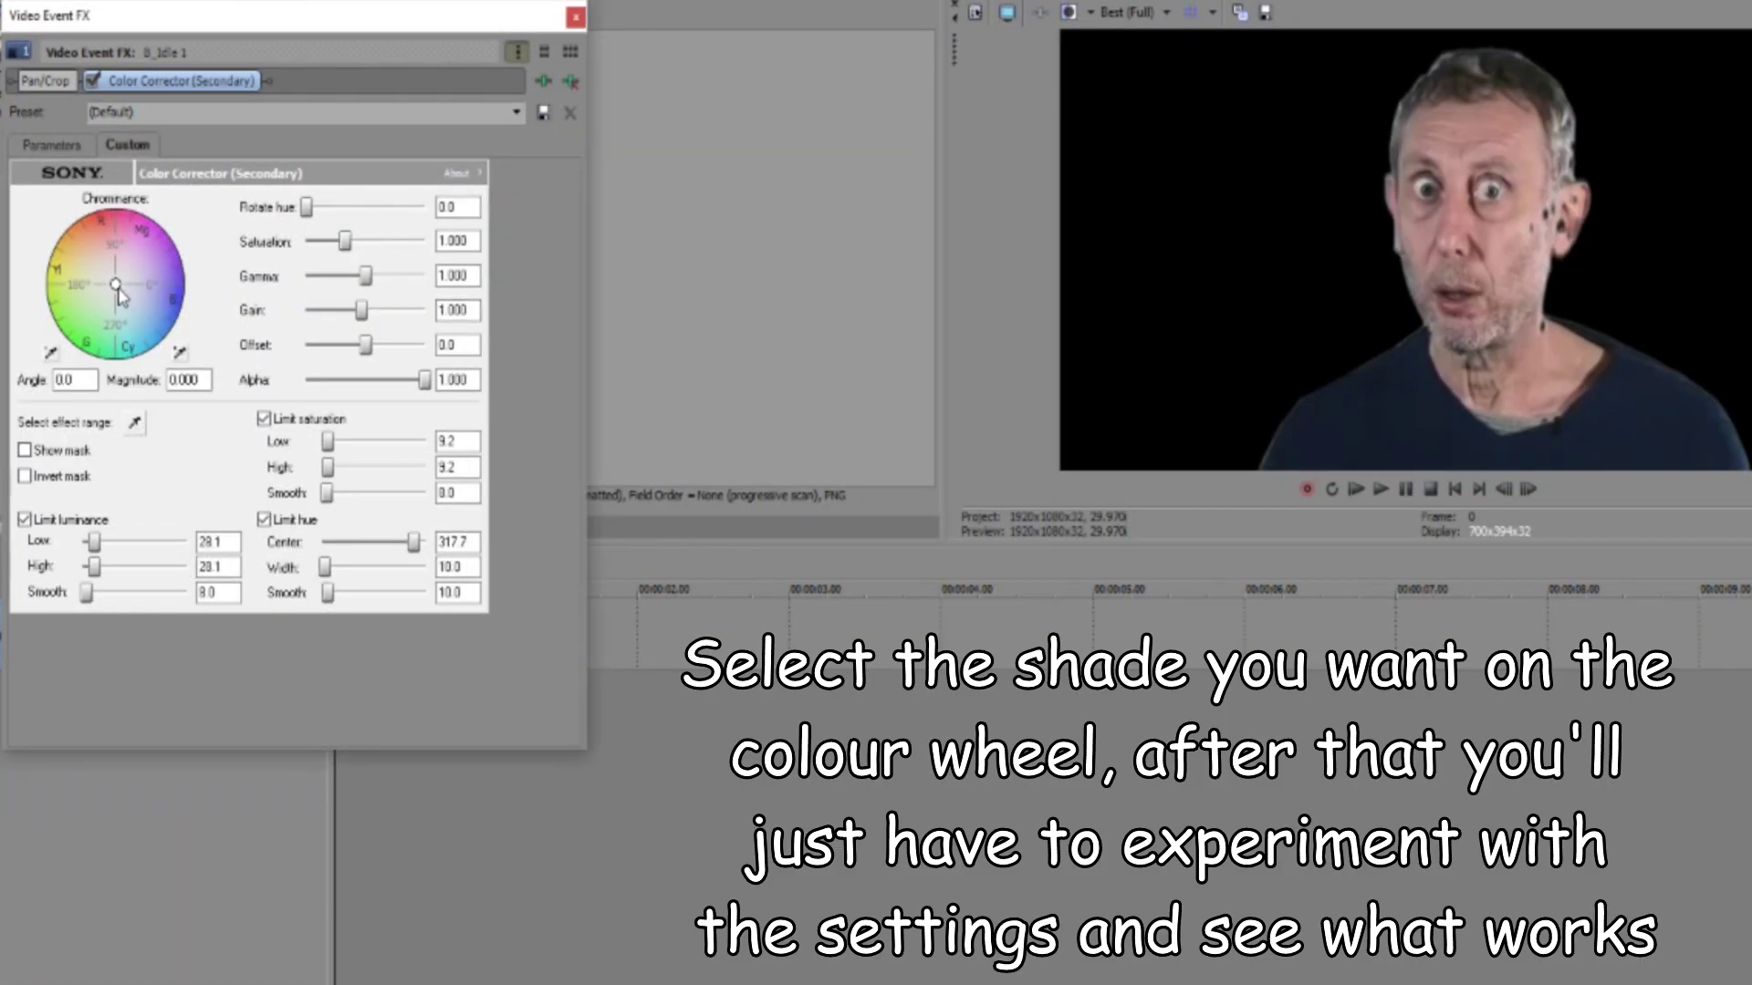
Step: Tint the shirt green at angle 231.3 and magnitude 1.000, with luminance limits 0.0 to 106.0, hue centre 331.4 and hue width 105.3
left_click_drag(116, 285, 78, 339)
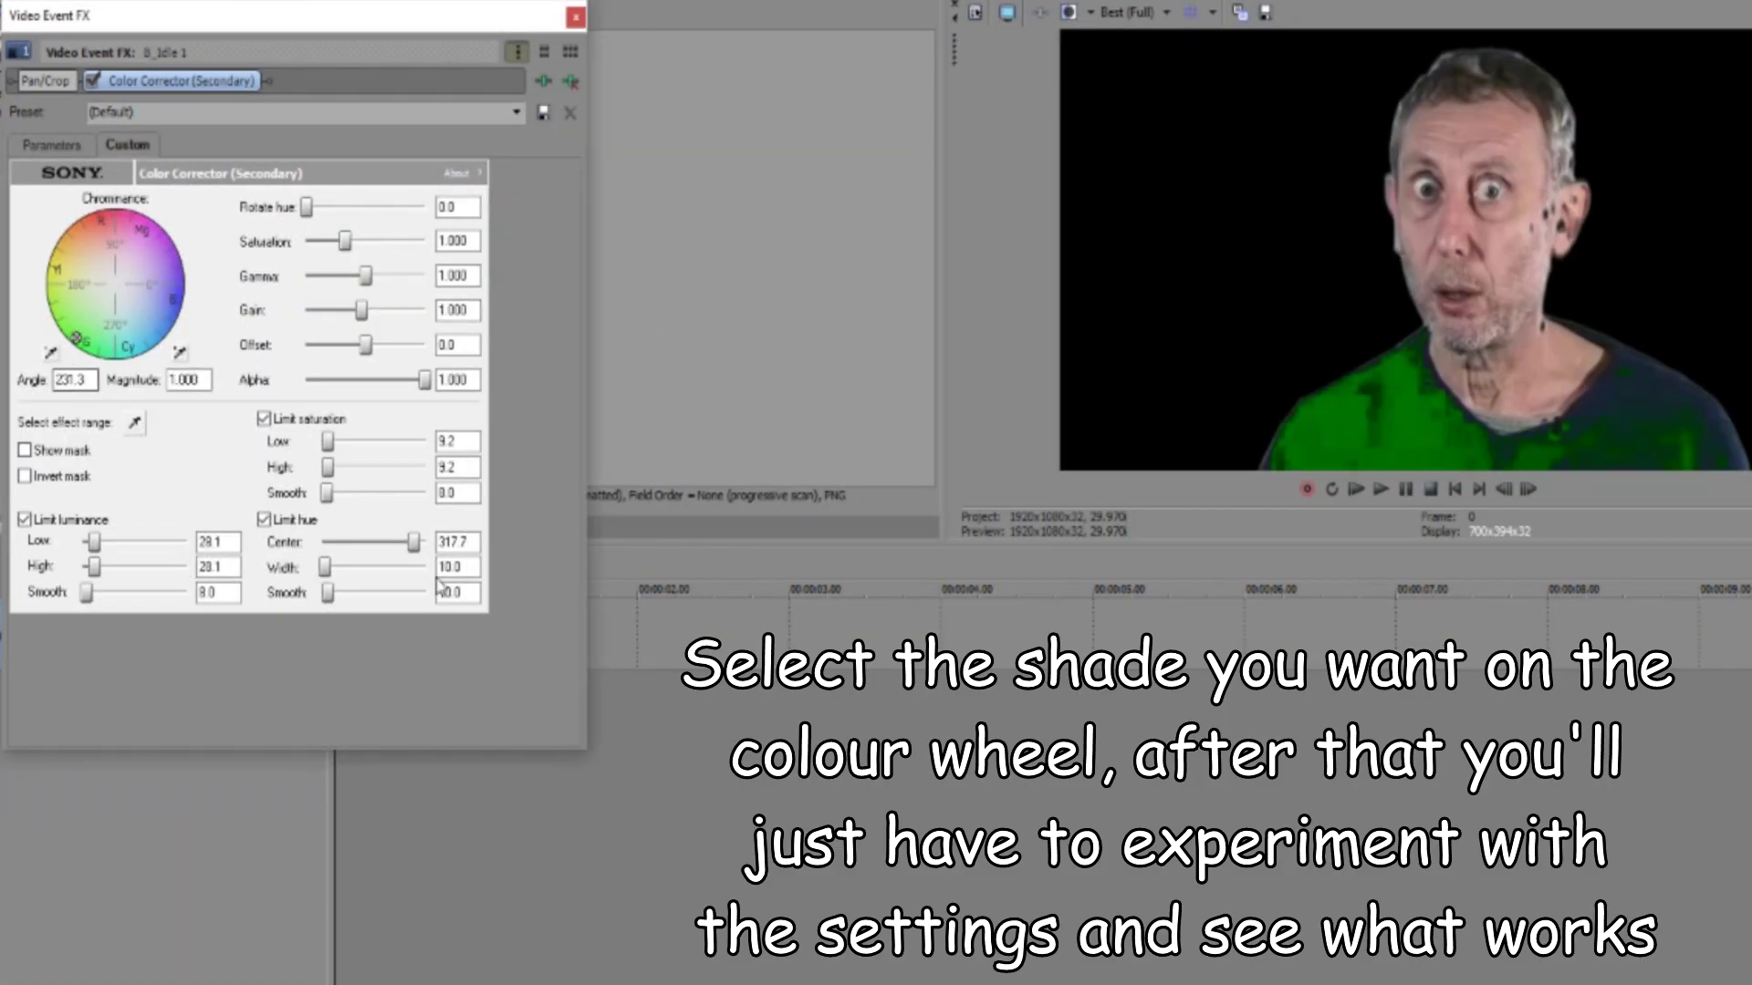
left_click_drag(325, 566, 374, 567)
left_click_drag(93, 542, 125, 567)
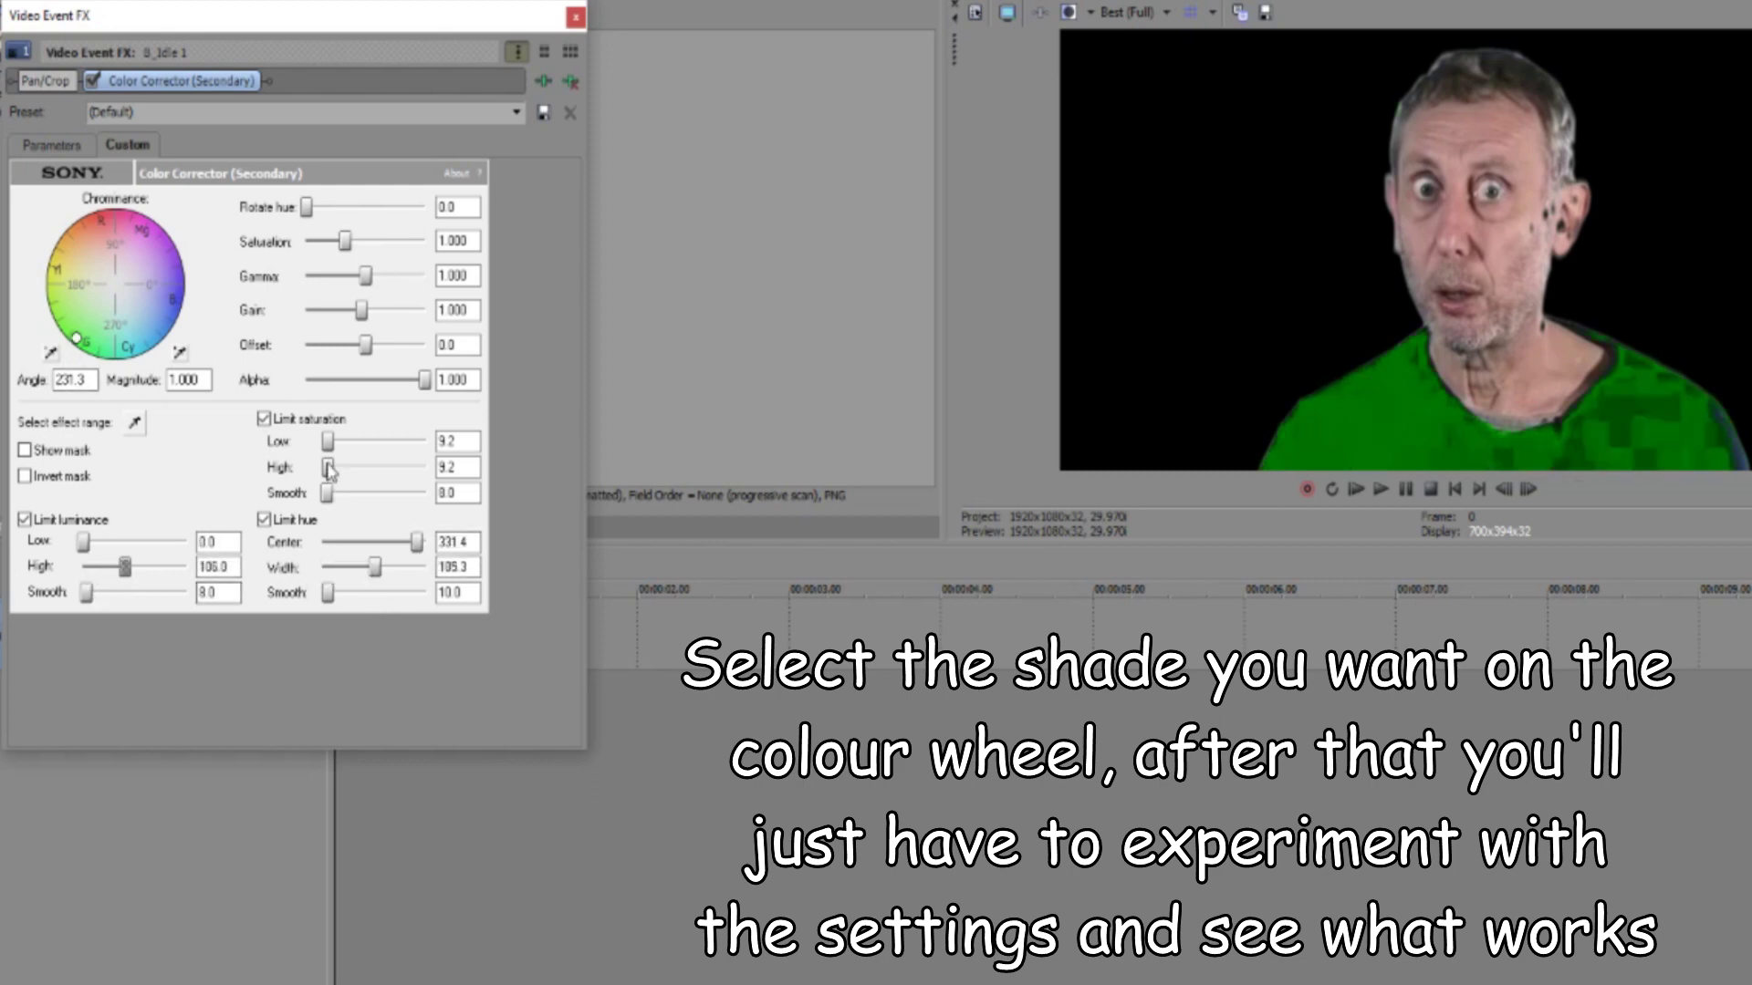
Step: Fine-tune the shirt's effect range by raising the high saturation limit, saturation smoothness and luminance smoothness, and adjusting the hue limits
left_click_drag(330, 472, 349, 467)
left_click_drag(374, 567, 323, 594)
left_click_drag(124, 566, 129, 567)
left_click_drag(349, 467, 425, 493)
left_click_drag(86, 593, 186, 593)
mouse_move(323, 593)
left_mouse_down()
mouse_move(427, 593)
mouse_move(323, 593)
left_mouse_up()
left_click_drag(417, 543, 386, 546)
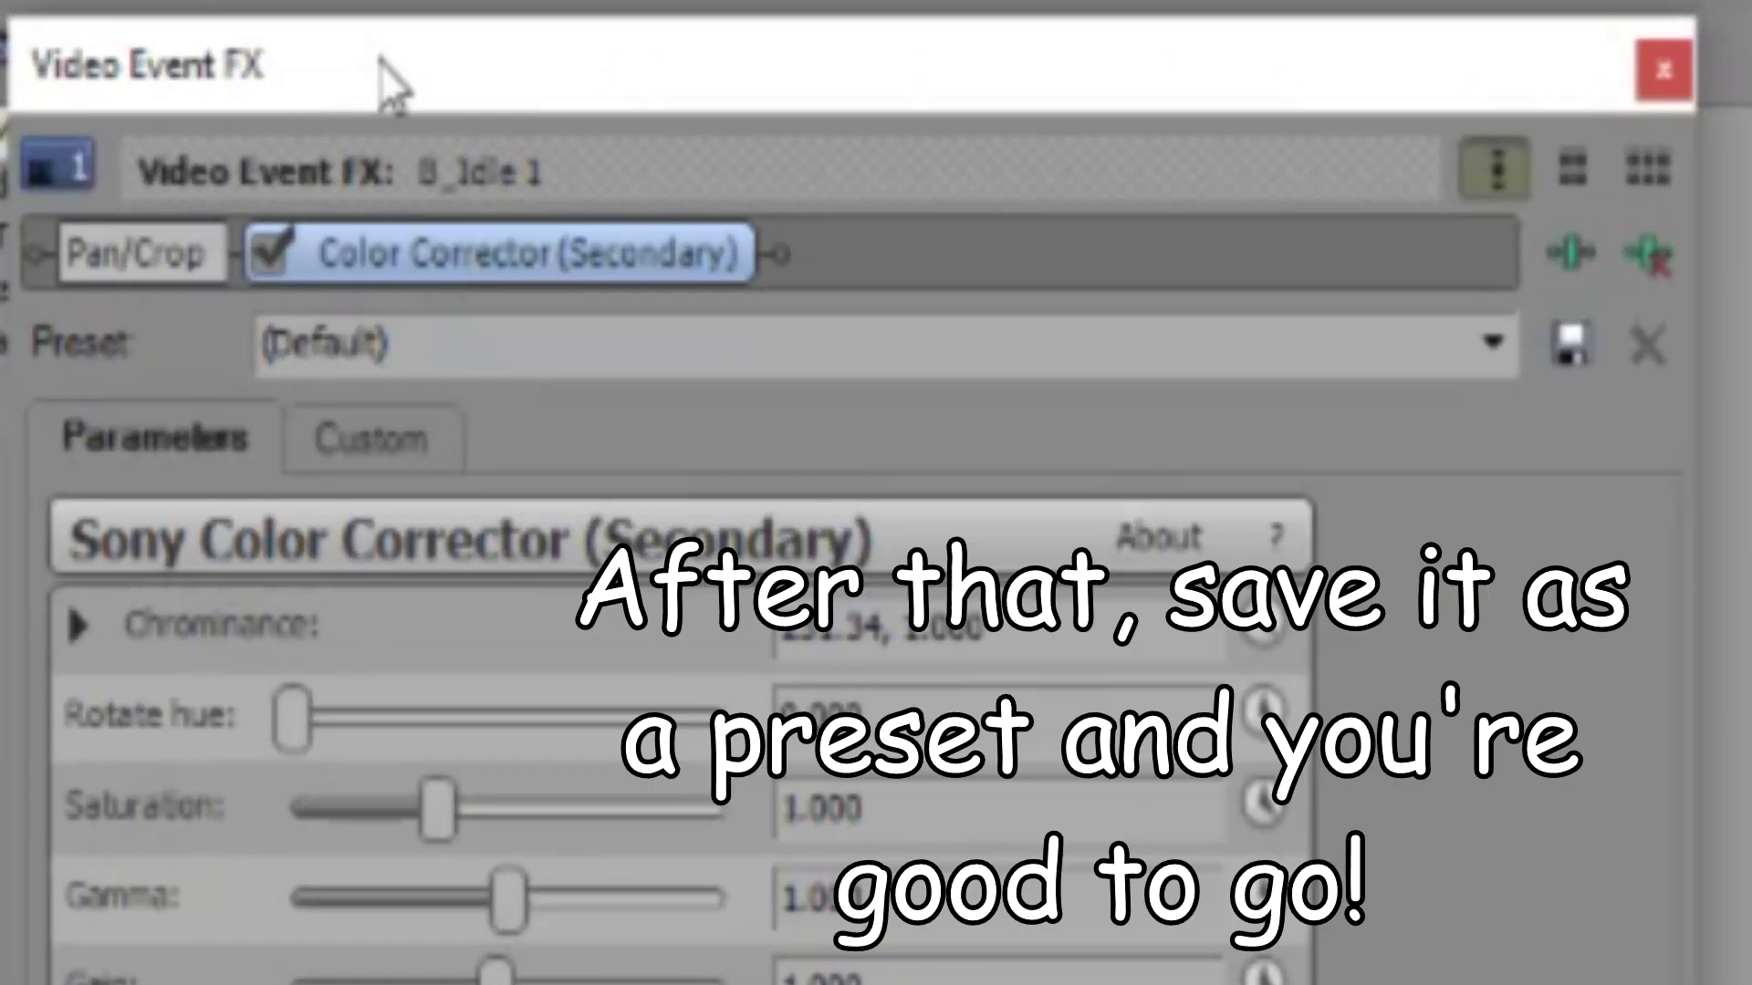
Step: Enter "Hello, this is a preset" as the preset name for the secondary colour correction settings
left_click(143, 118)
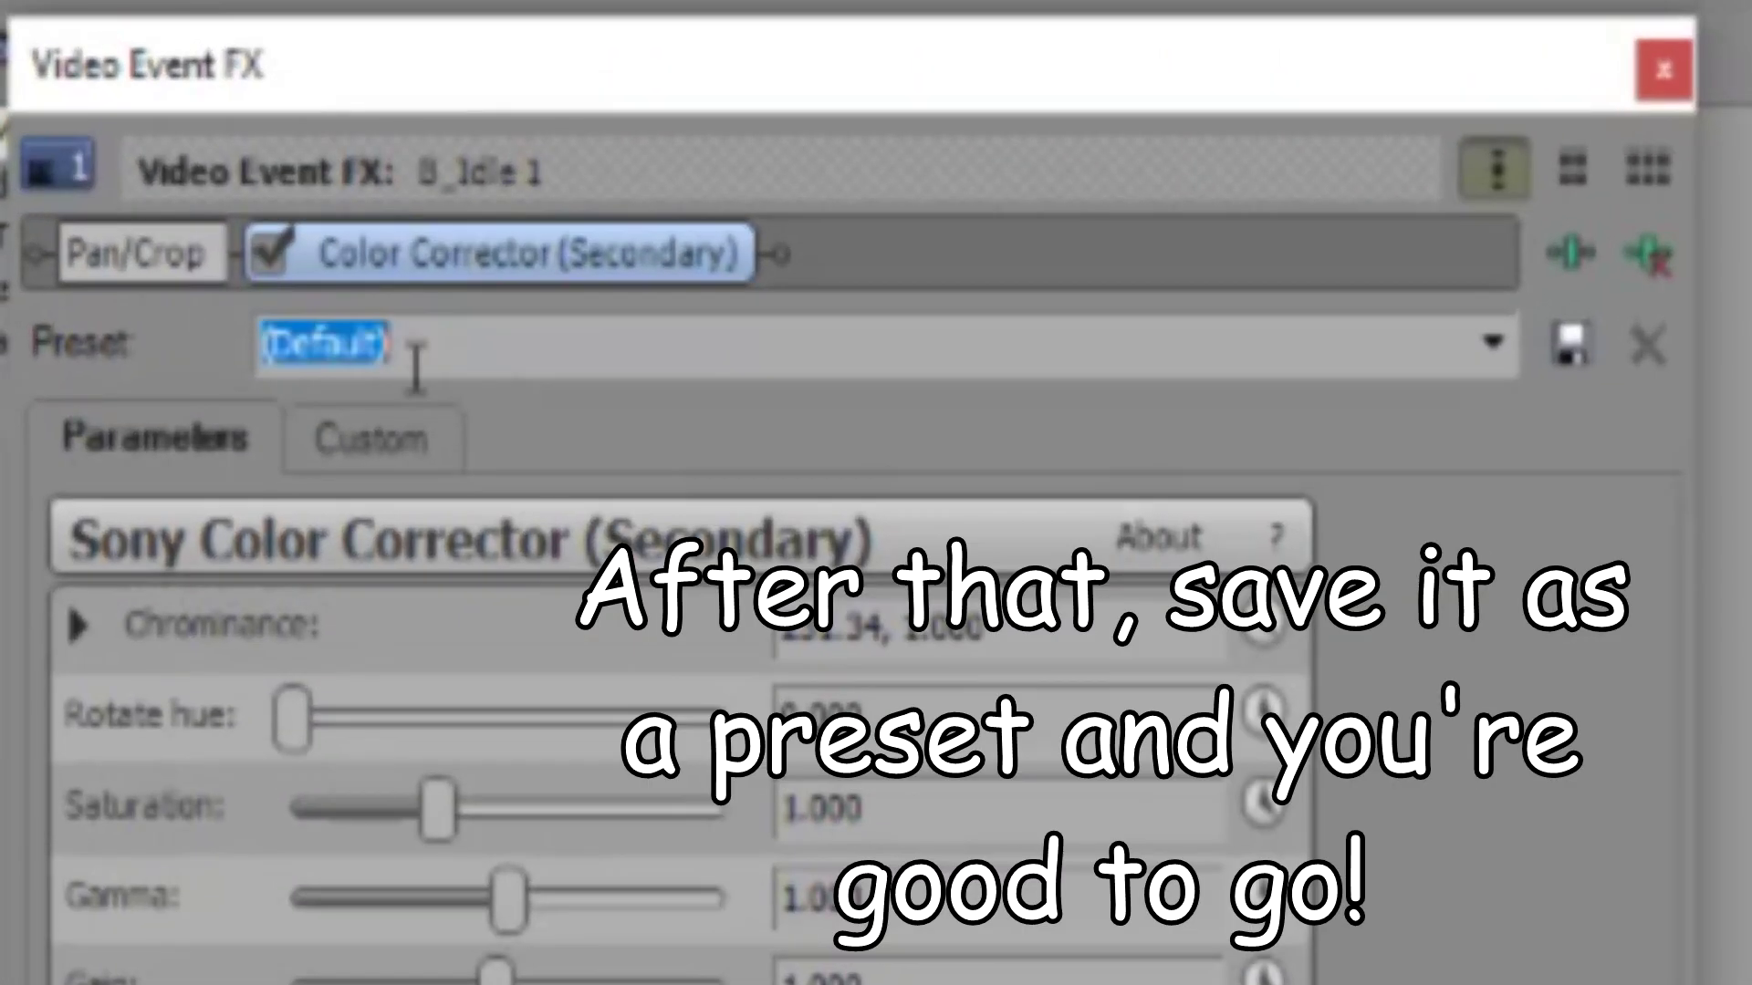
type("Hello, th")
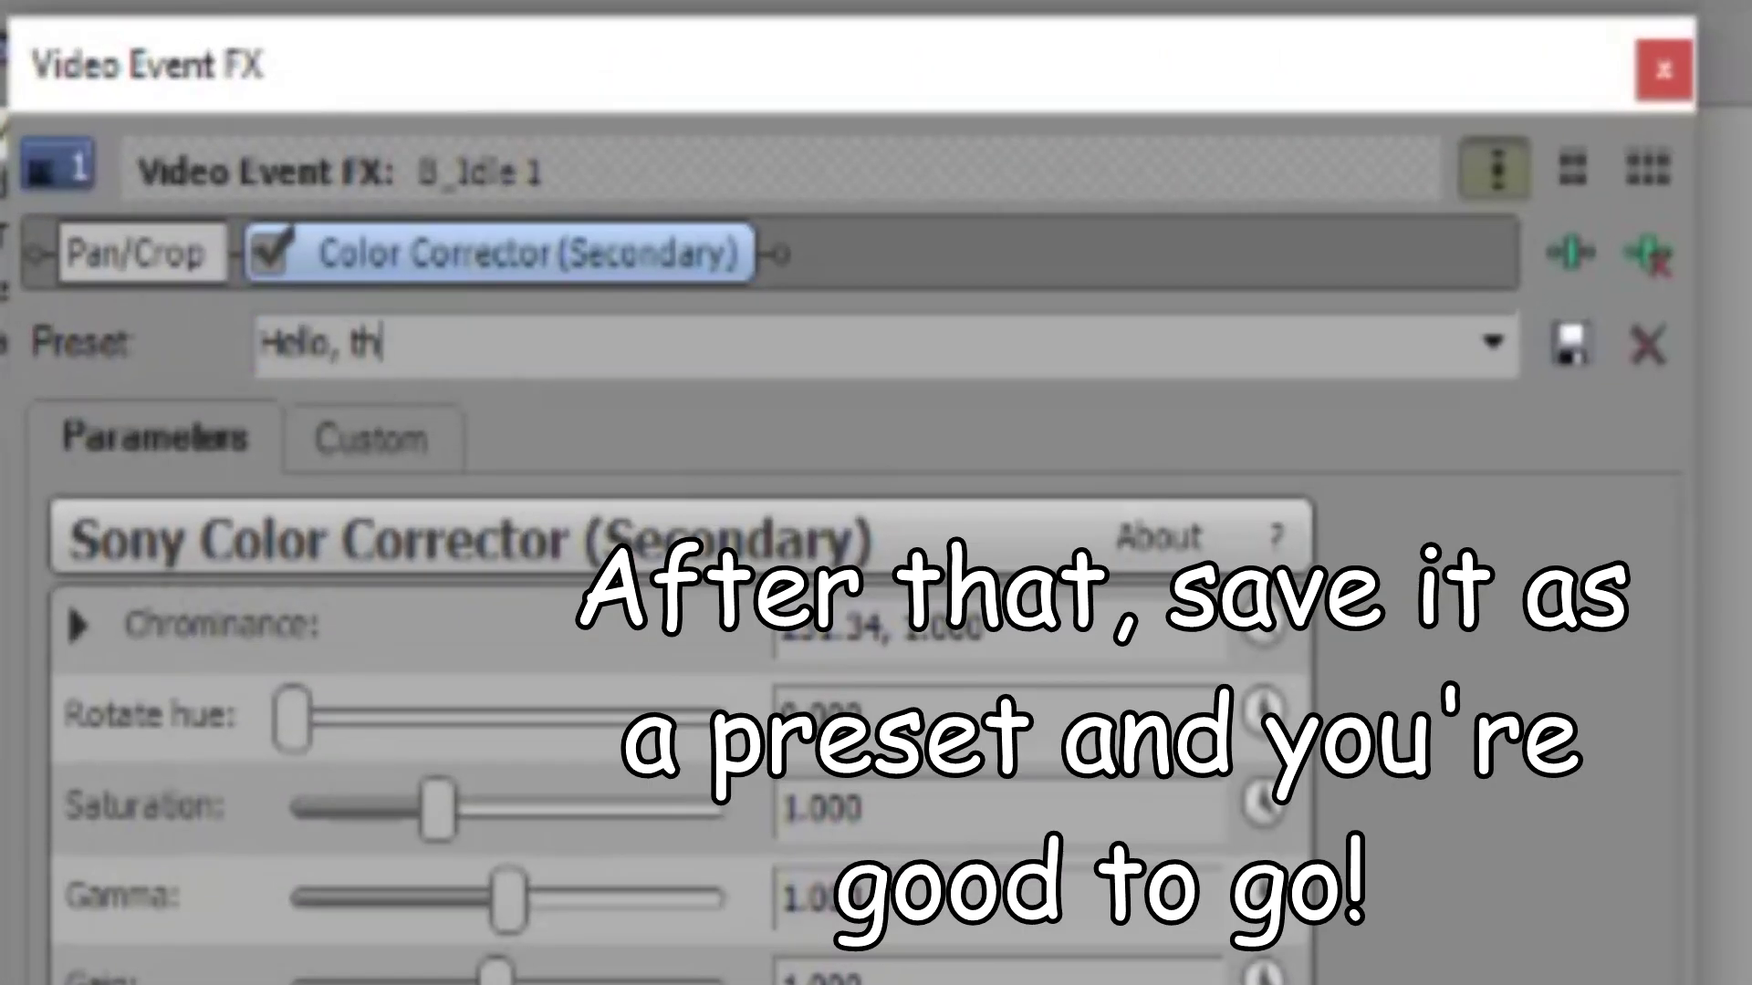
type("is is a preset")
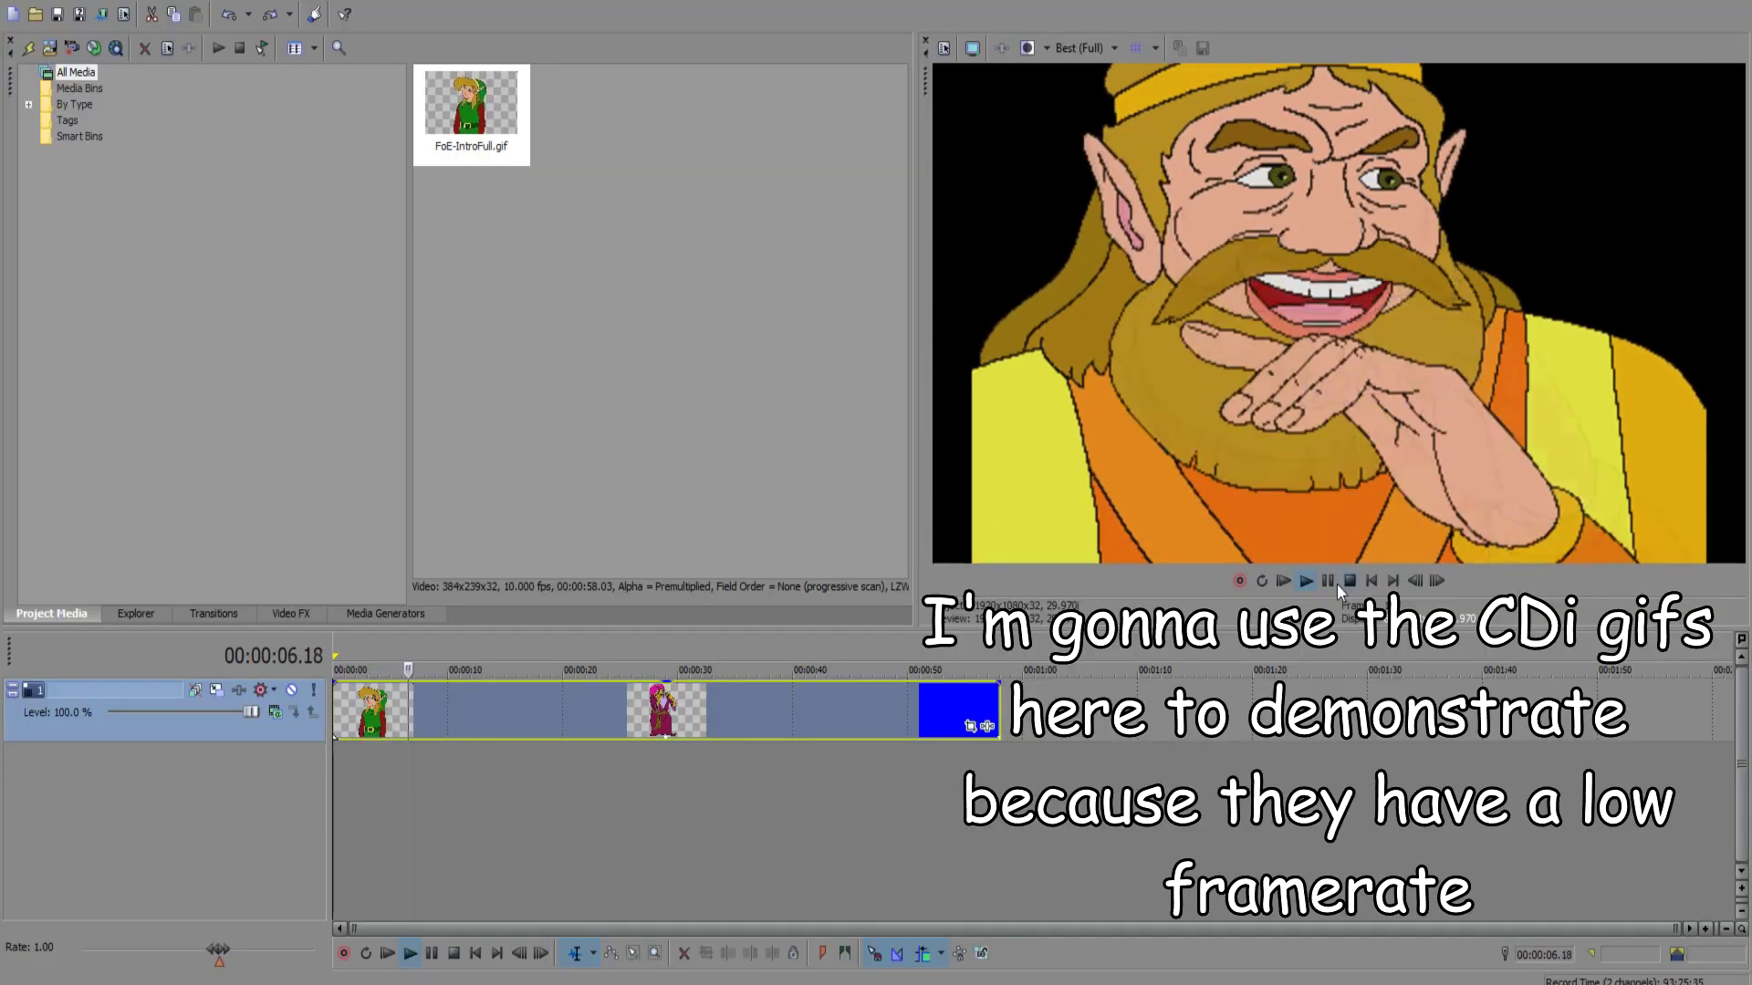
Step: Pause playback, set the FoE-IntroFull.gif event to Disable resample in its properties, and play the clip to check its frames
left_click(1328, 580)
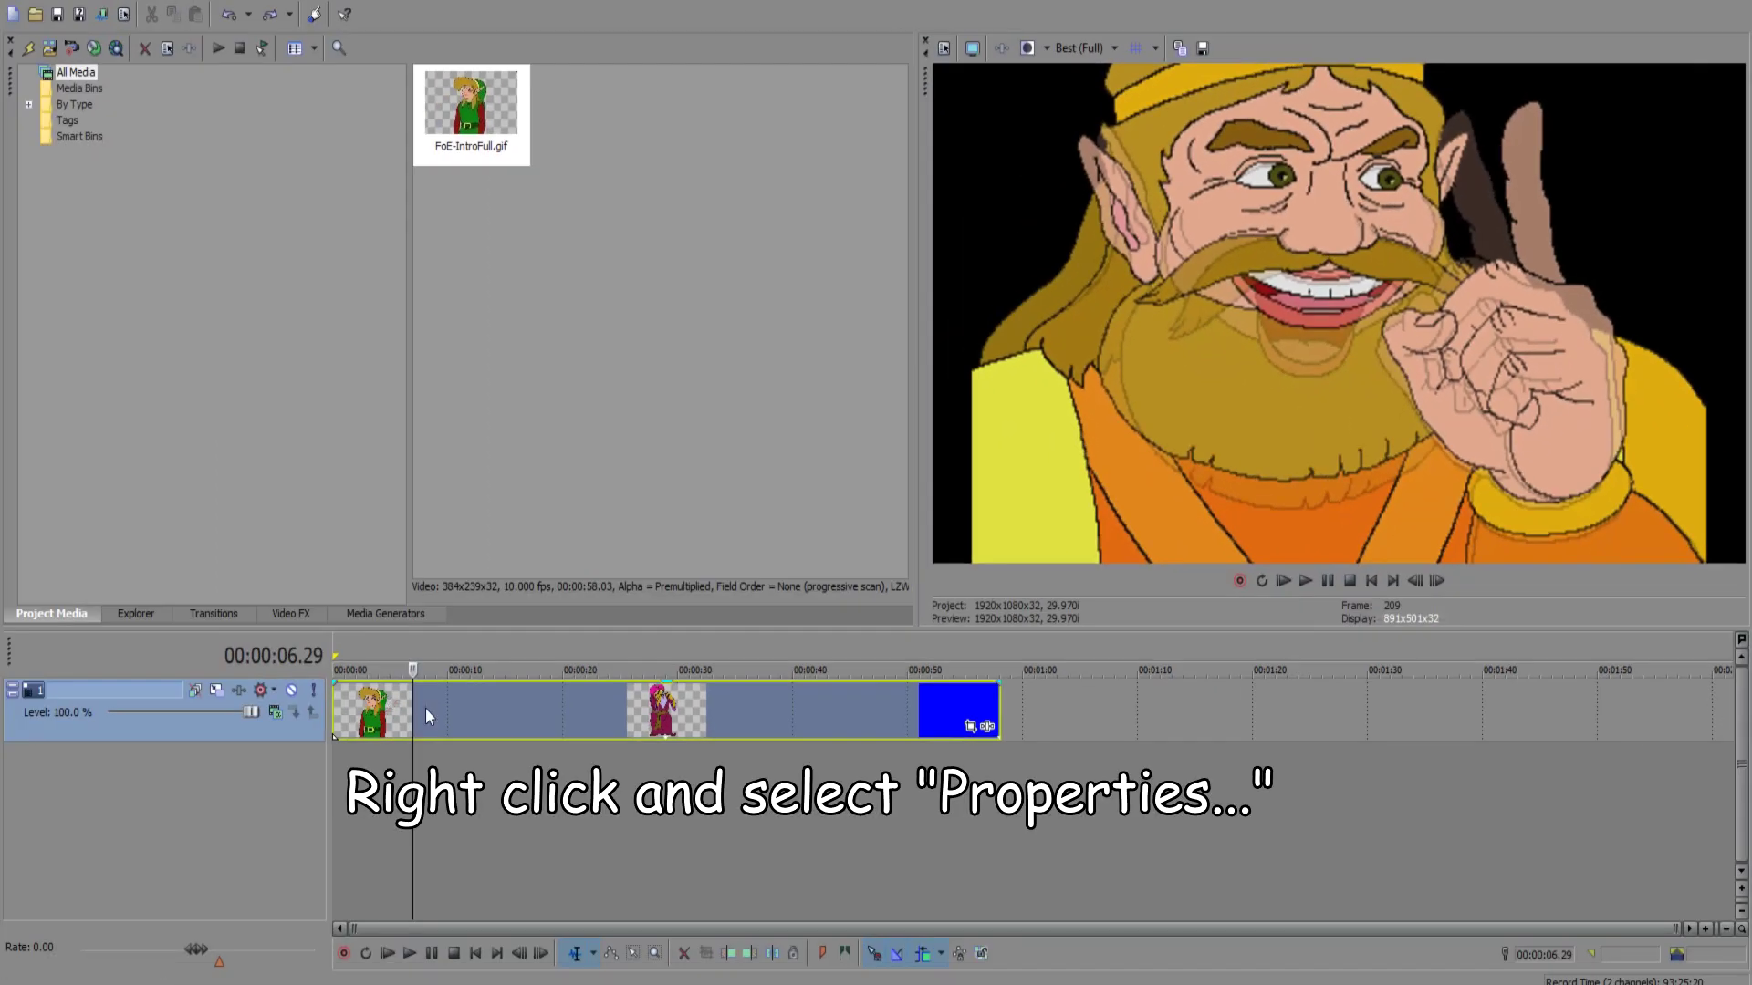
right_click(420, 703)
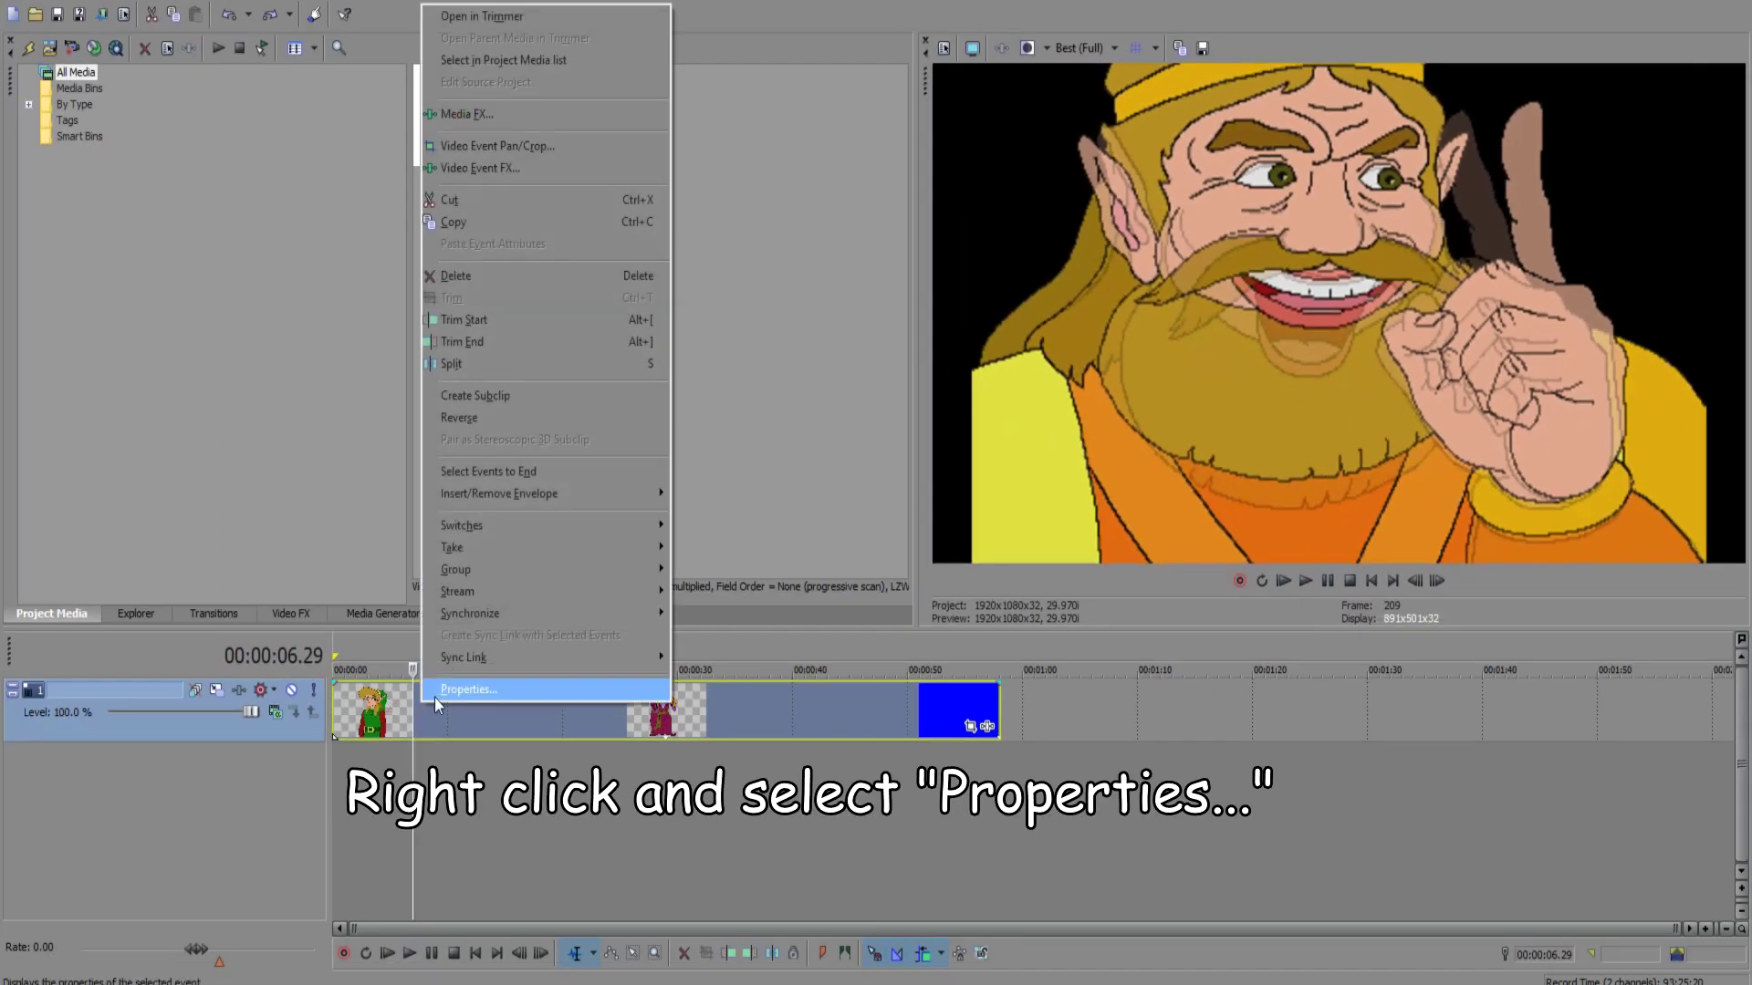
left_click(439, 696)
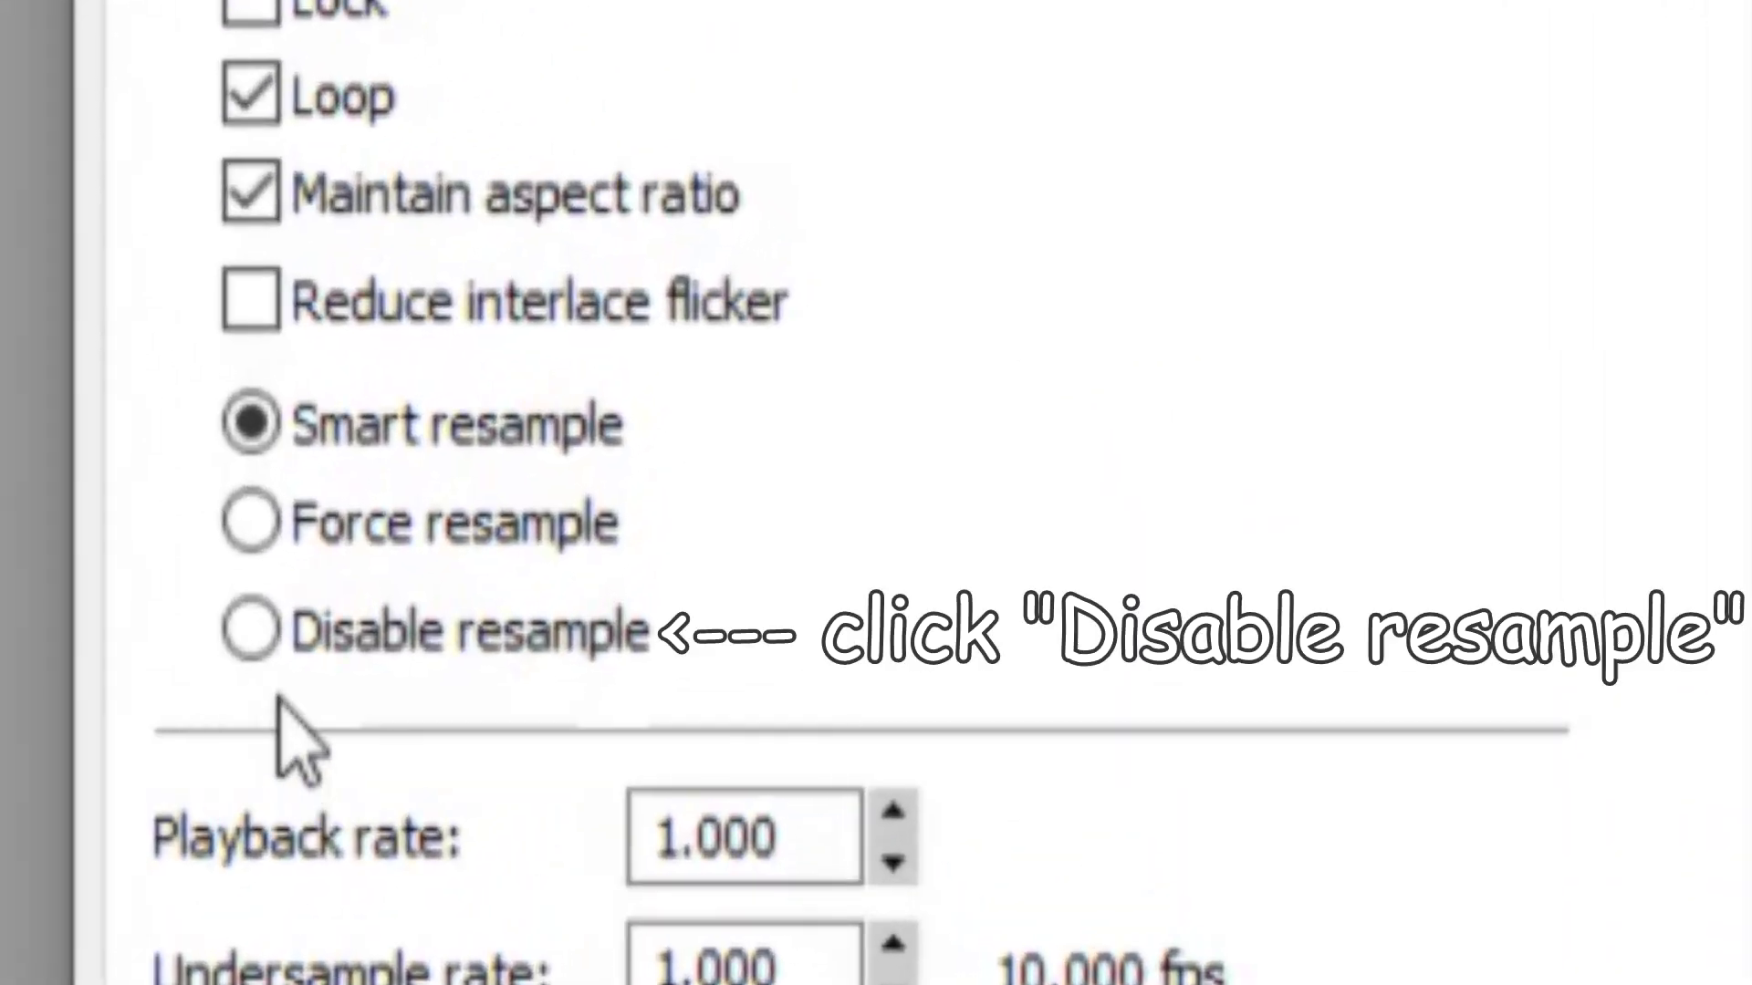
left_click(511, 489)
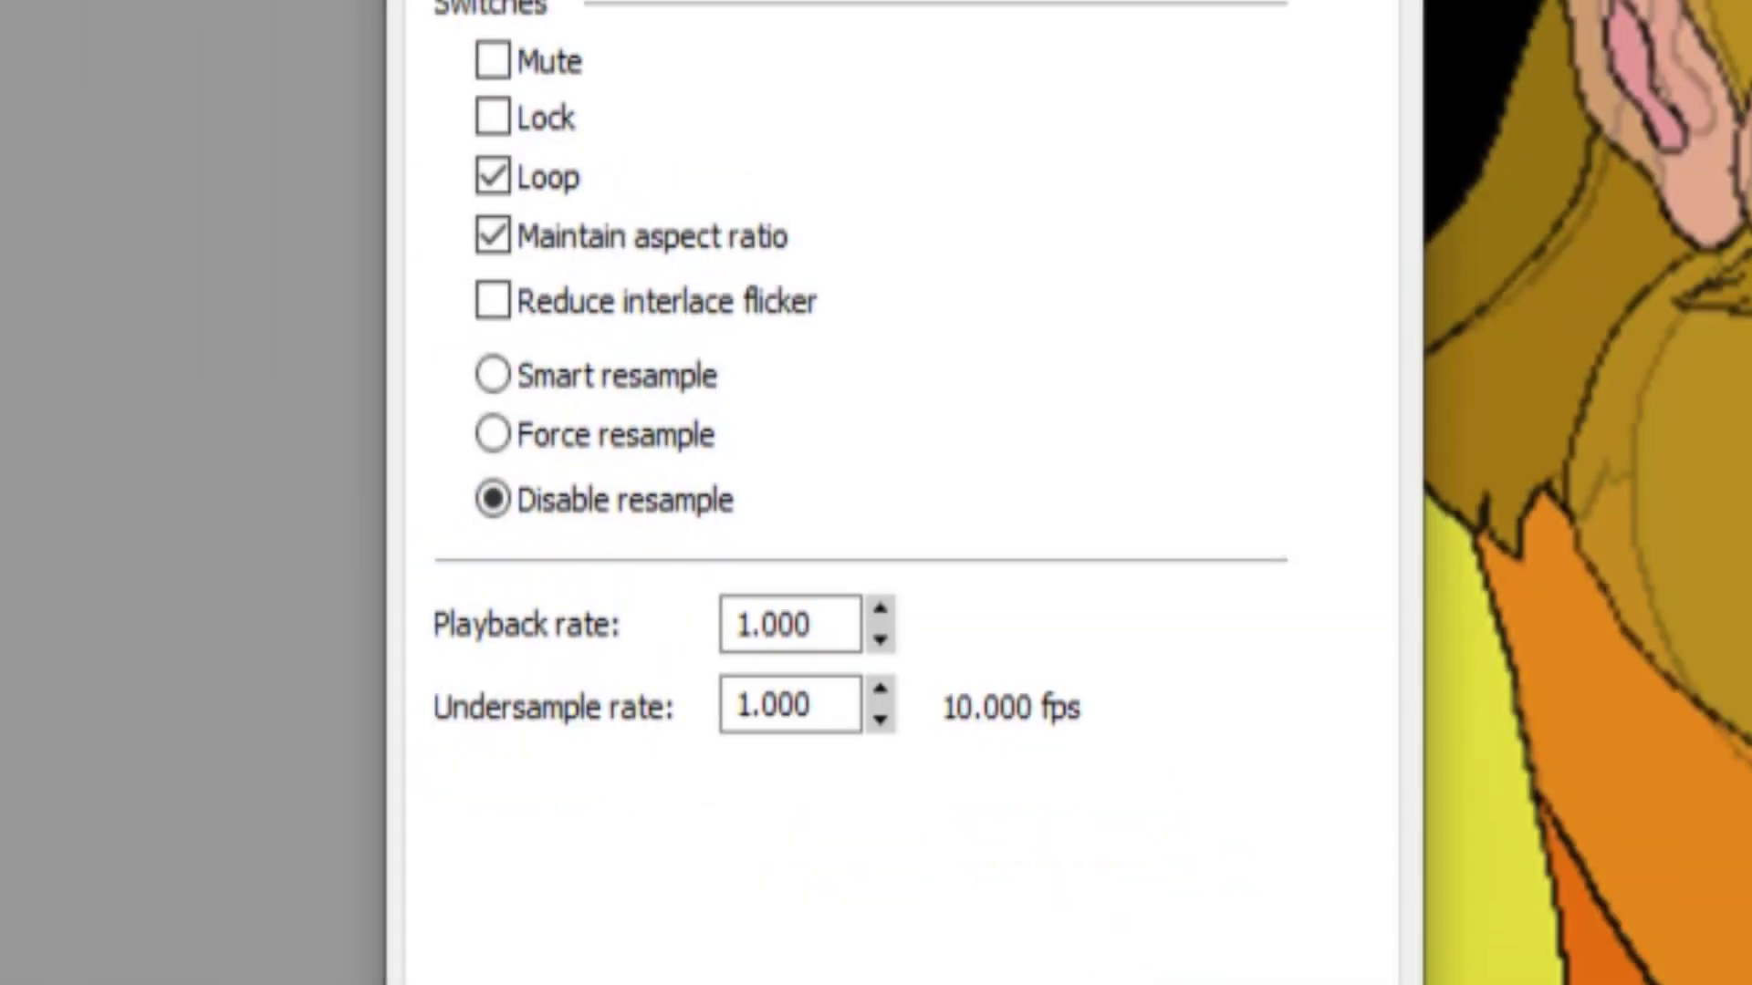
left_click(895, 801)
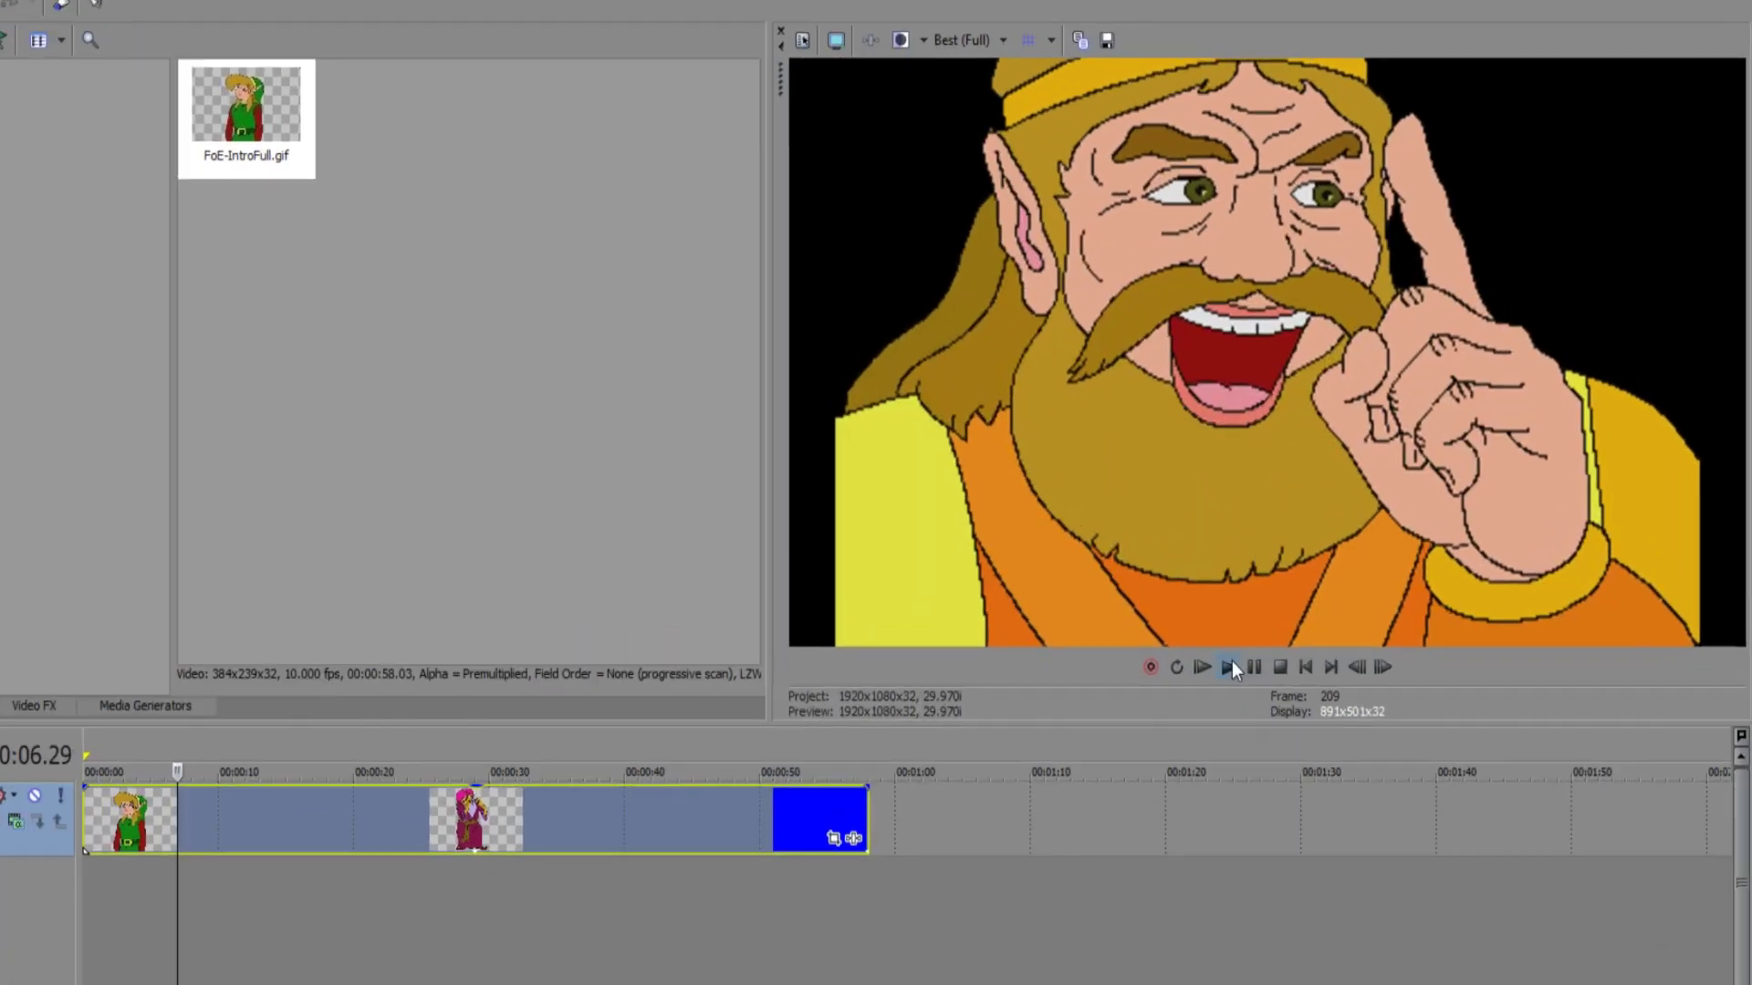
key("space")
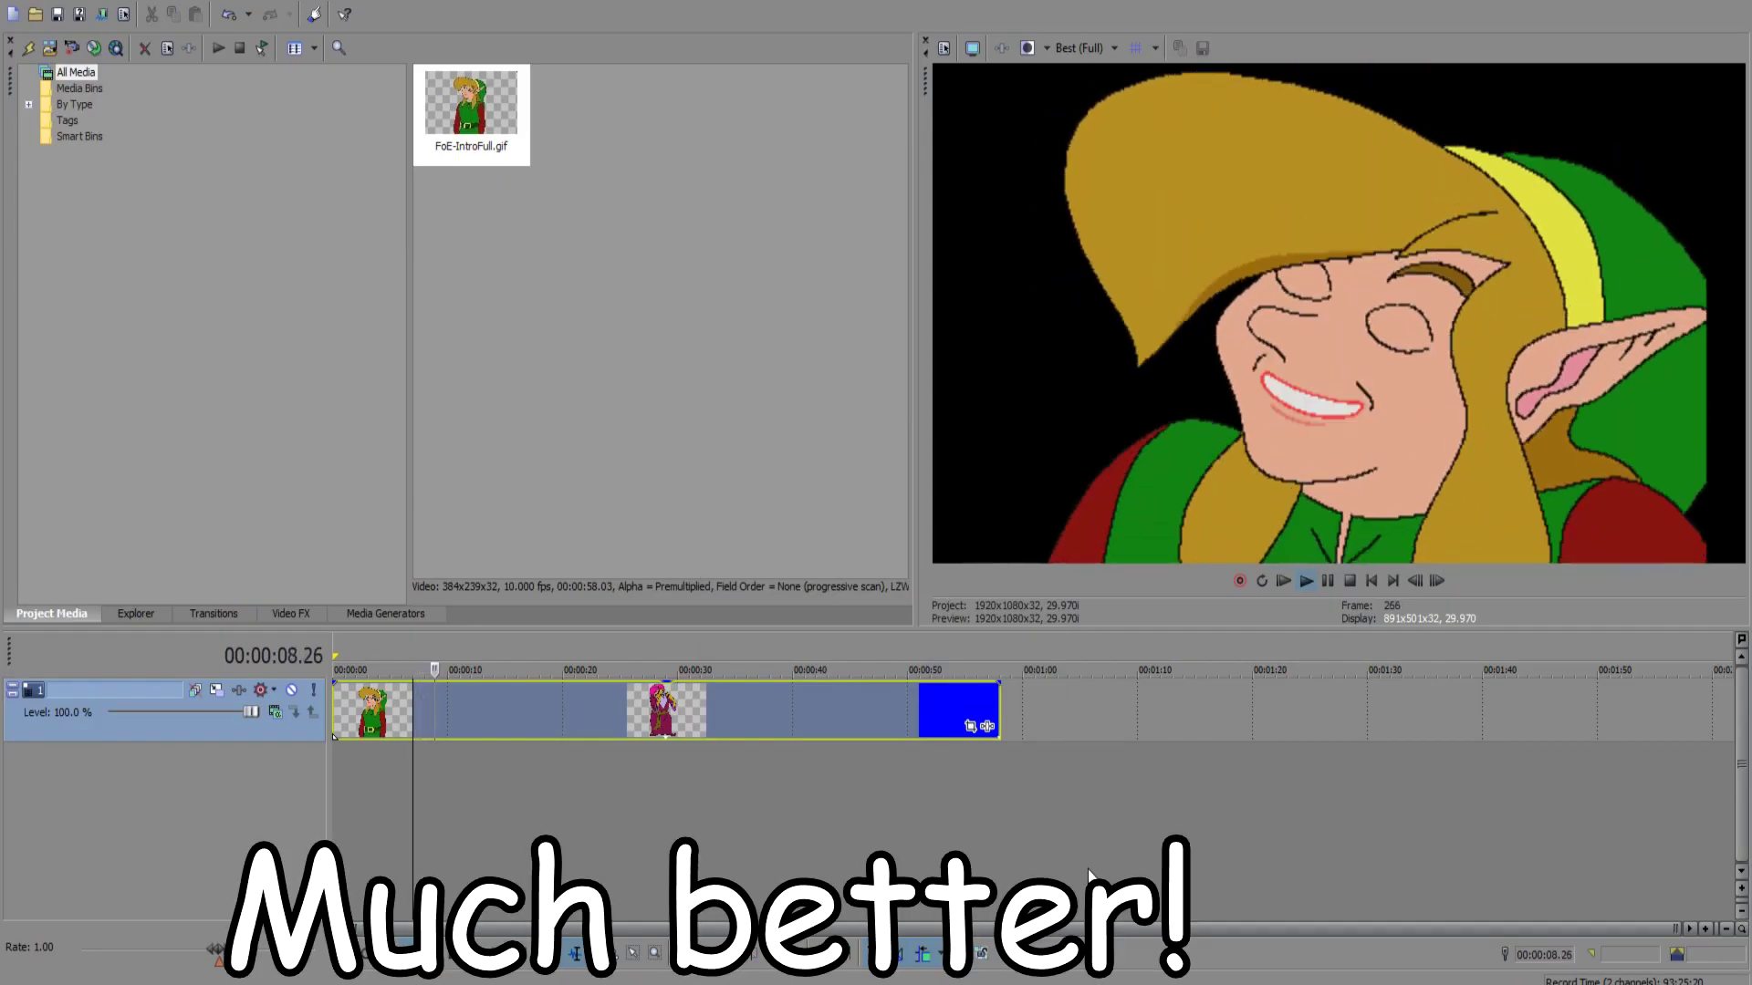